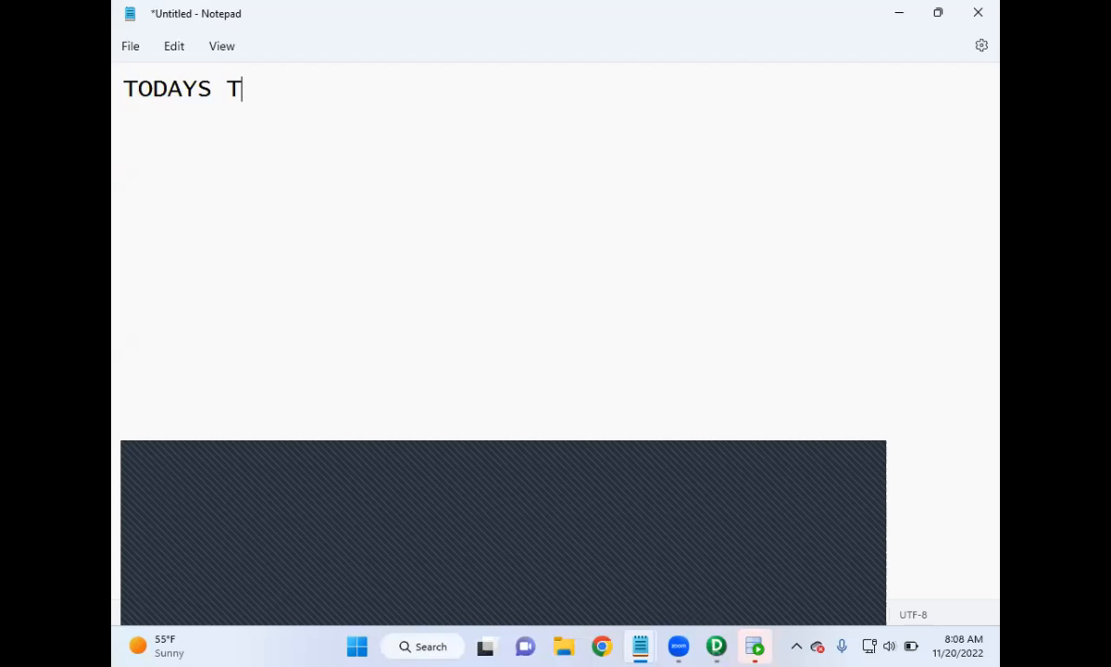
- Complete the heading "TODAYS TOPIC" and add the title "AGGREGATOR TRANSFORMATION" below it, separated by a blank line
type("OPIC")
key("Return")
key("Return")
type("AGGREGATOR TR")
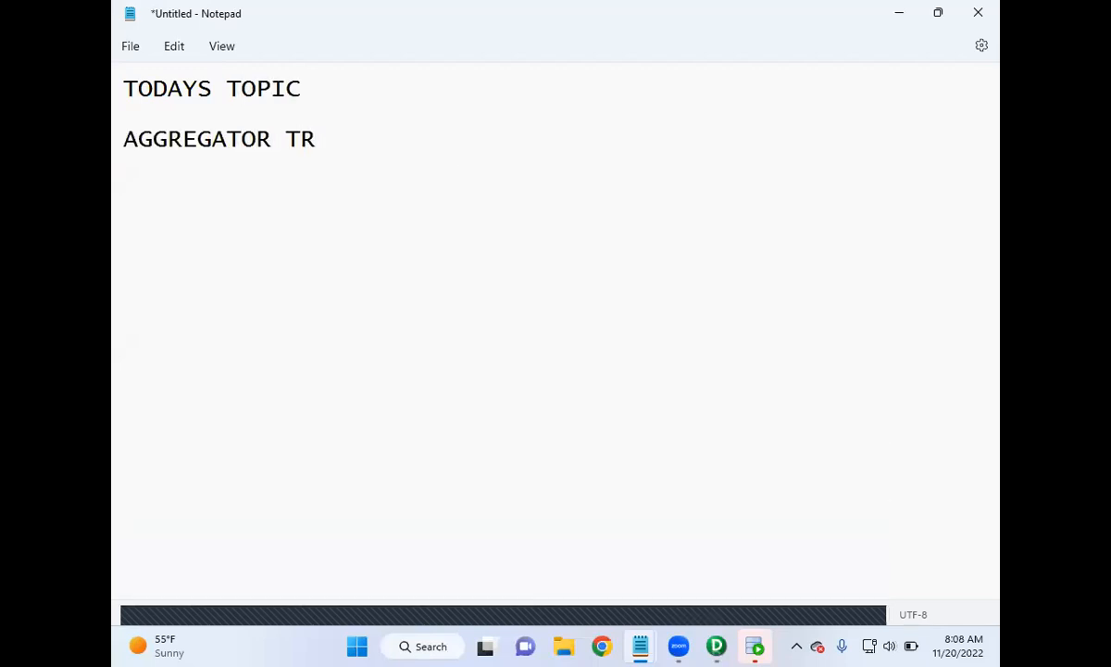
type("ANSFORMATION")
- Write the first point below the title as "1. ACTIVE TRANSFORMATION AND CONNECTED", correcting its spelling
key("Return")
key("Return")
key("Return")
type("1. ACTIVE AND CONNECTED")
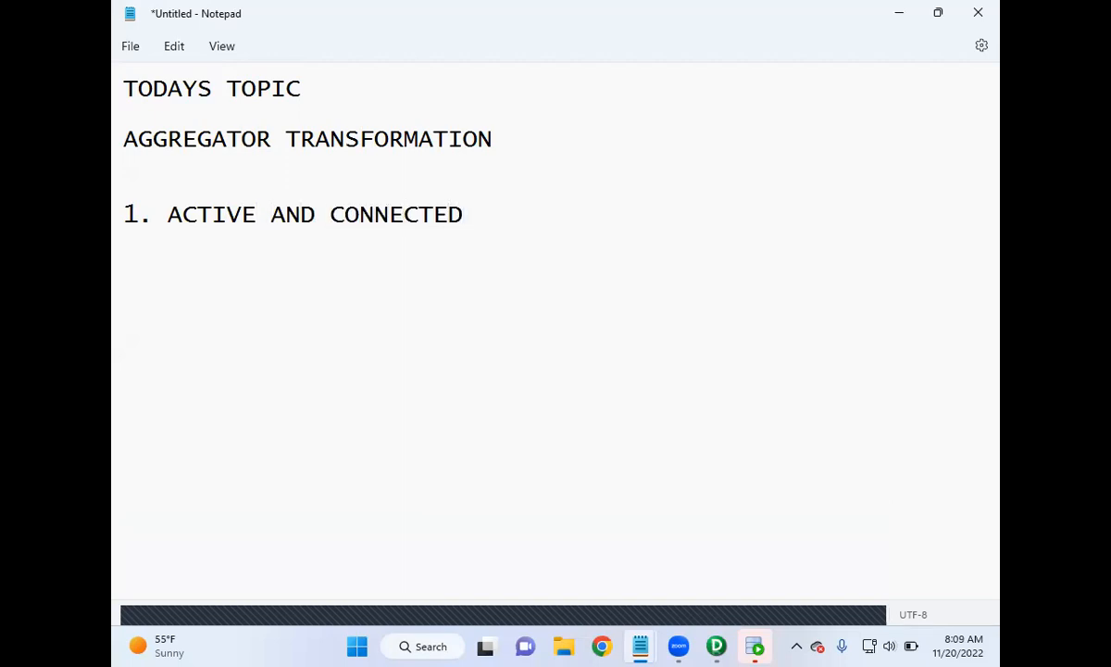
type("TRANFOMRAT")
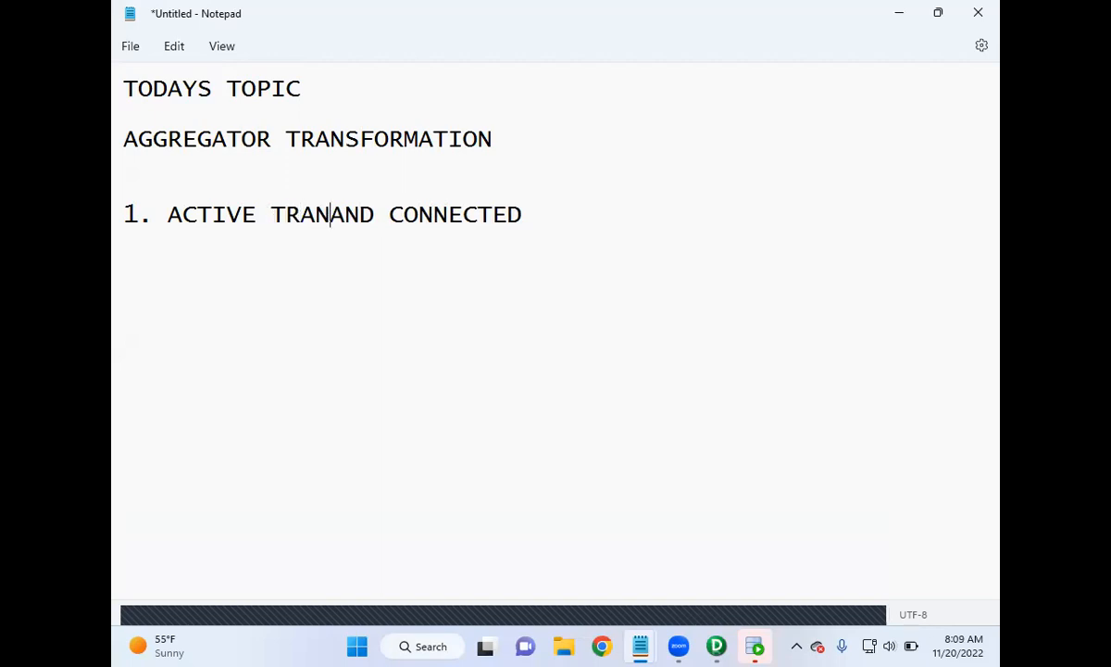
type("ION")
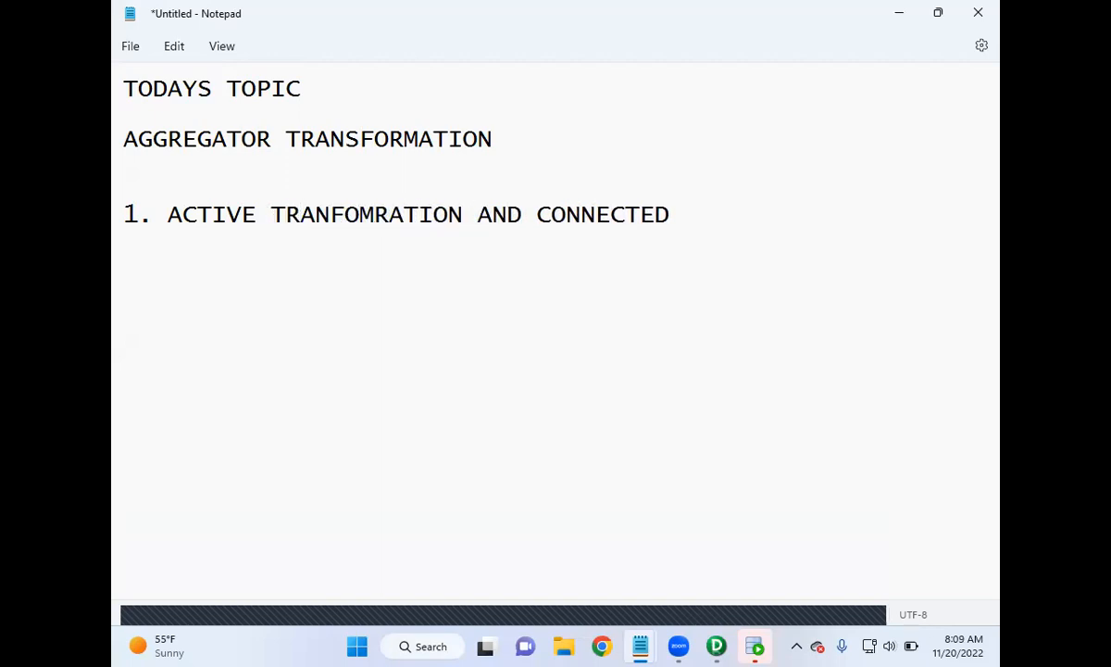
left_click(332, 215)
type("S")
key("Right")
key("Right")
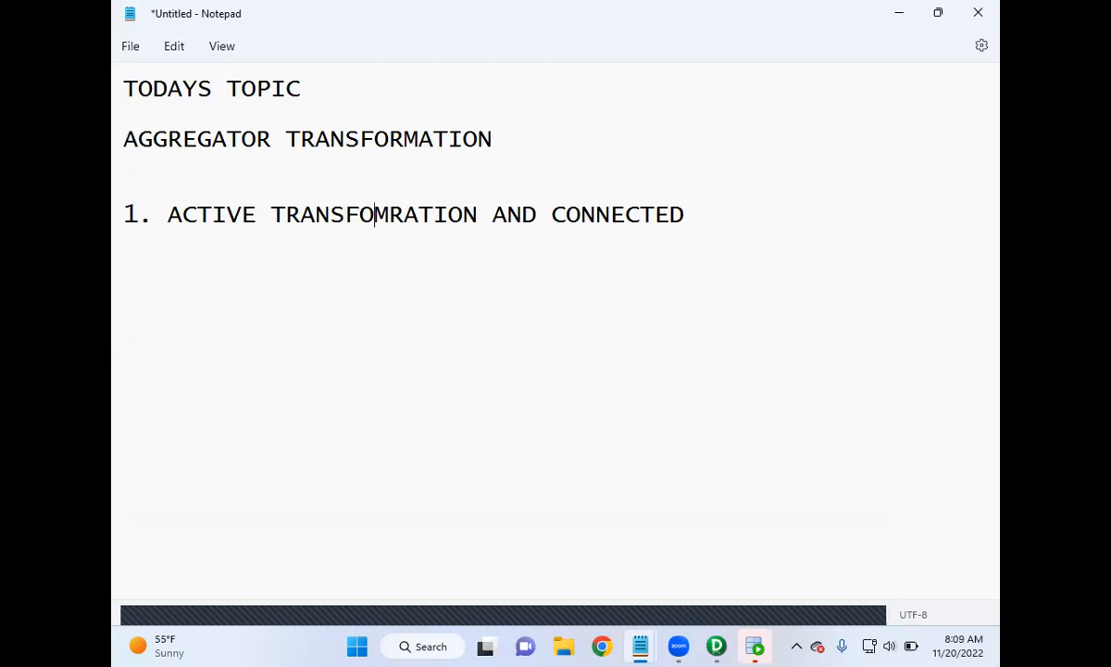
key("BackSpace")
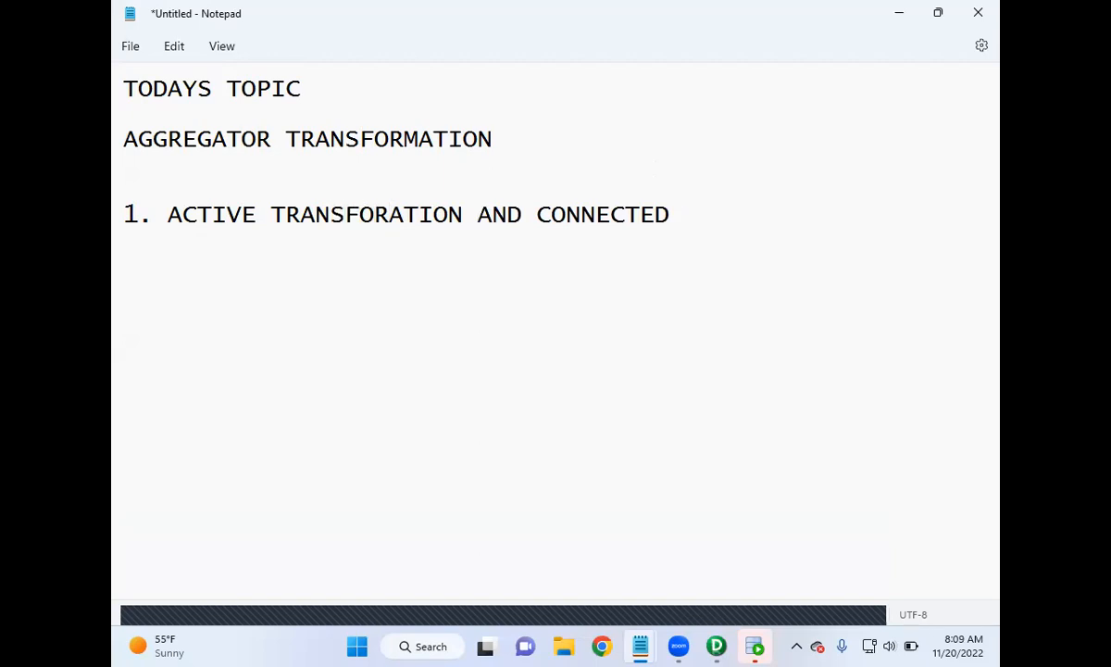
type("M")
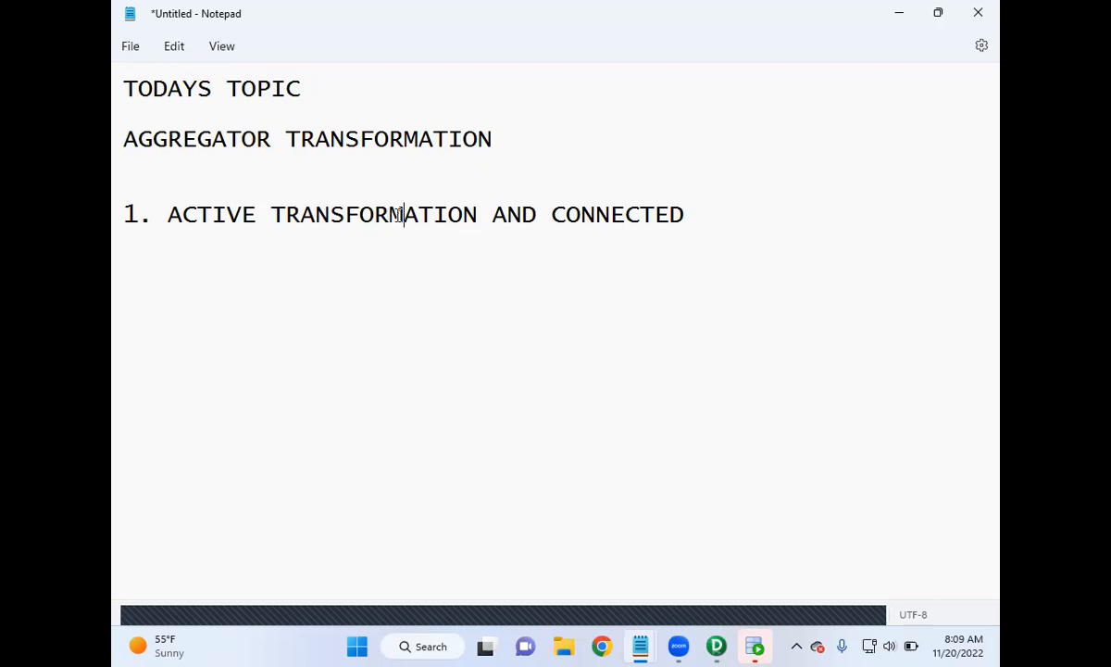
- Add the second point "2. USED TO GROUP THE DATA" on a new line
left_click(729, 212)
key("Return")
type("2.")
type("USE")
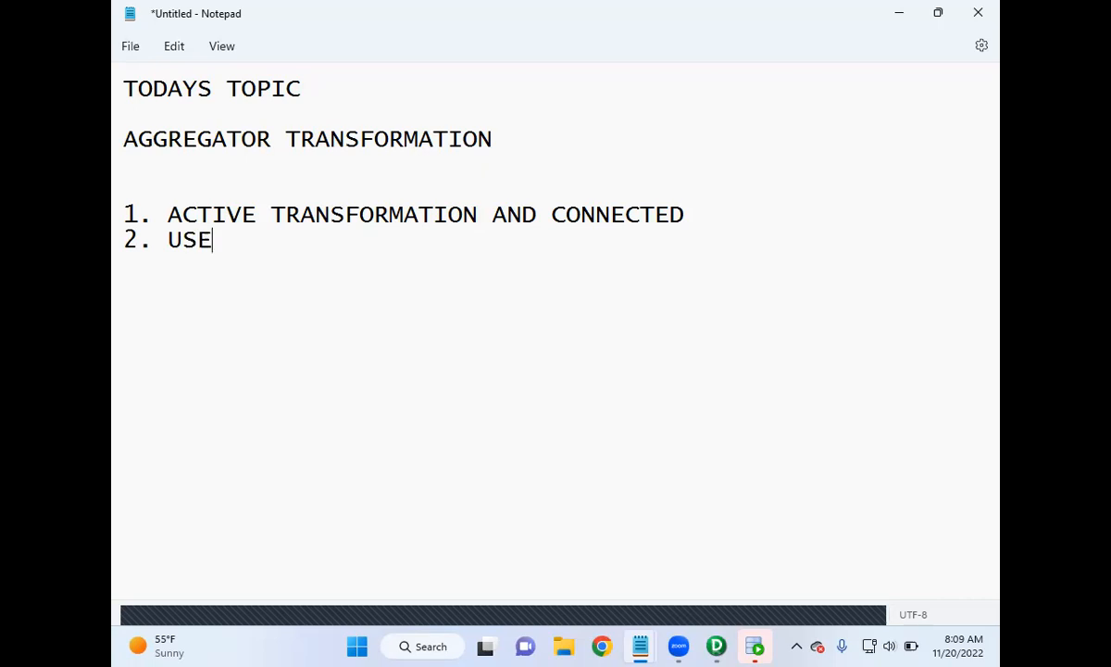
type("D TO GROUP ")
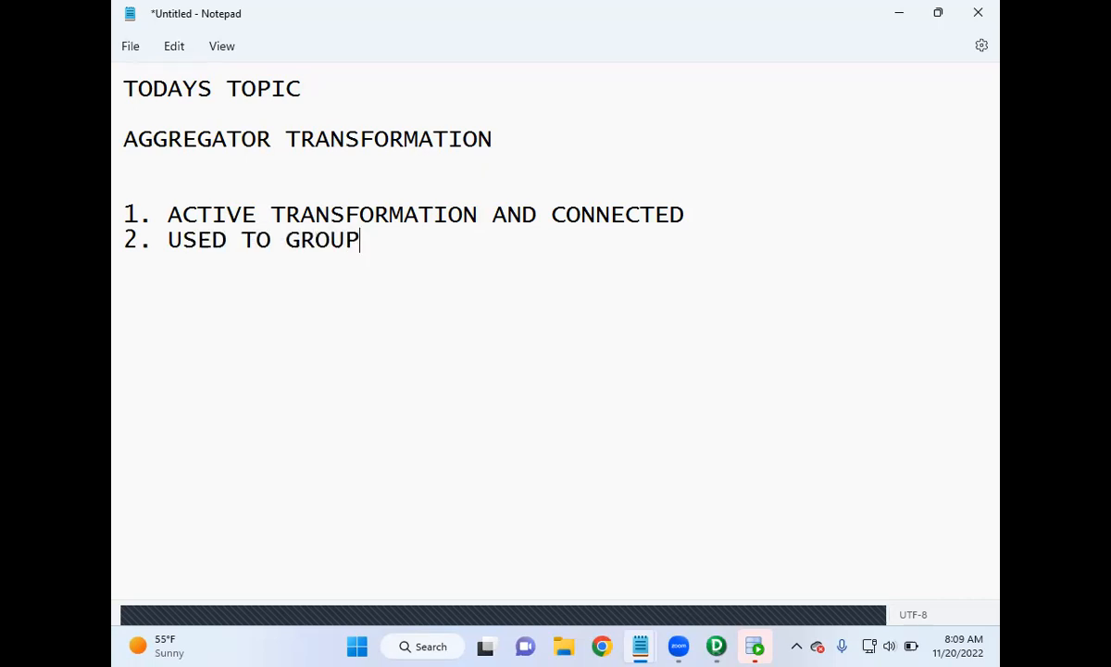
type("THE DATA")
- Continue the second point with an indented line reading "PERFORM AGGREGATED CALCULATIONS"
key("Return")
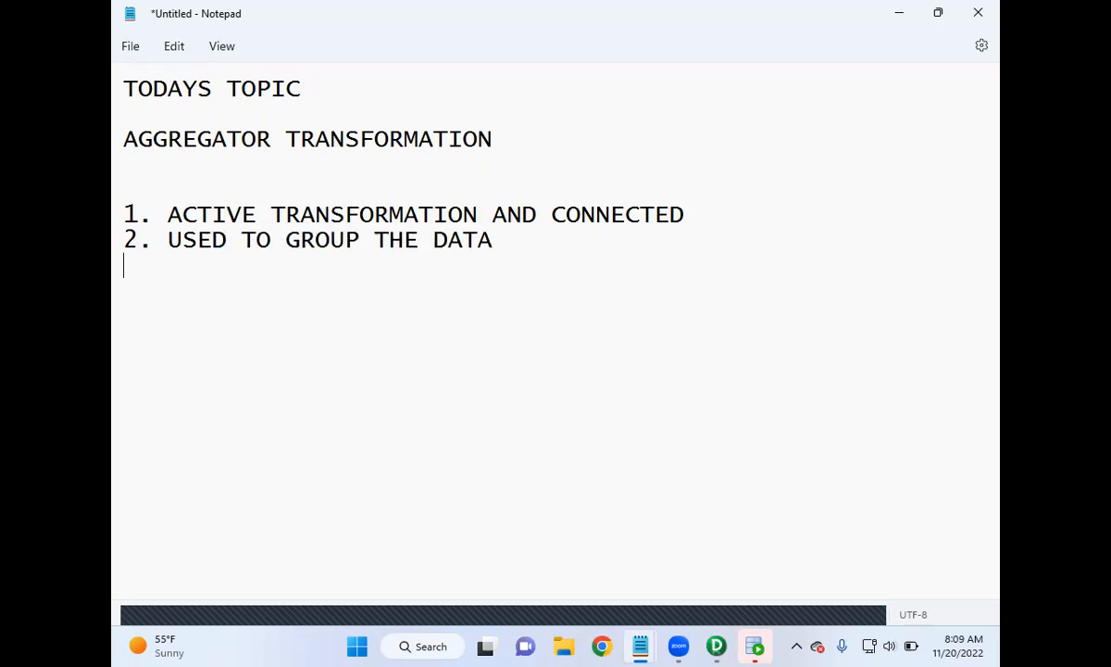
type("PERFORM ")
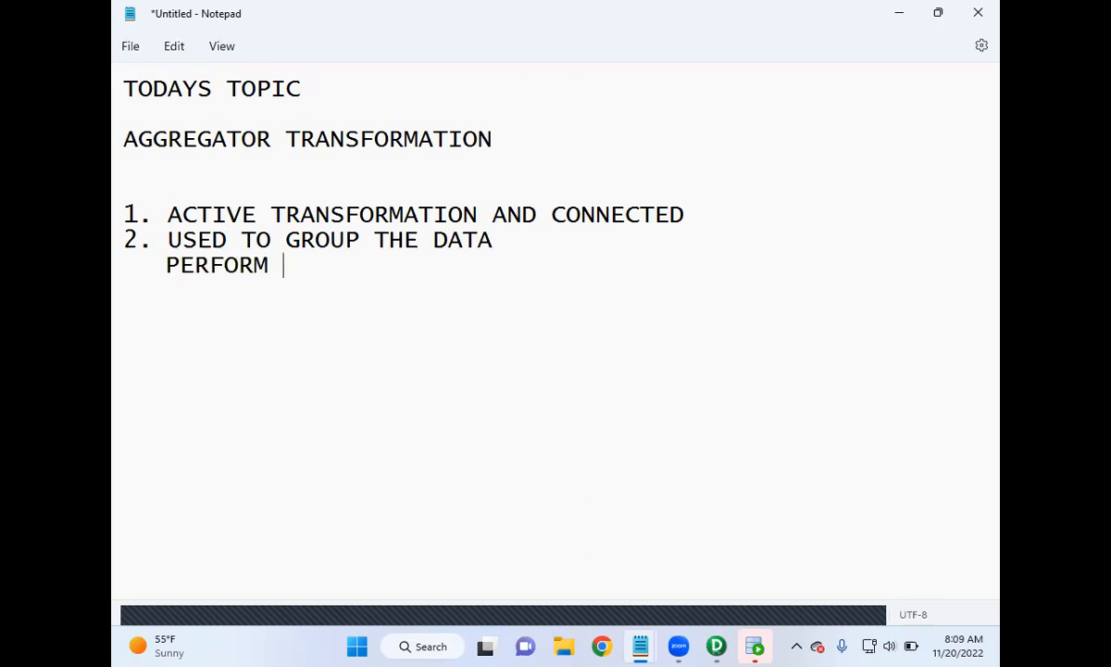
type("AGGREGA")
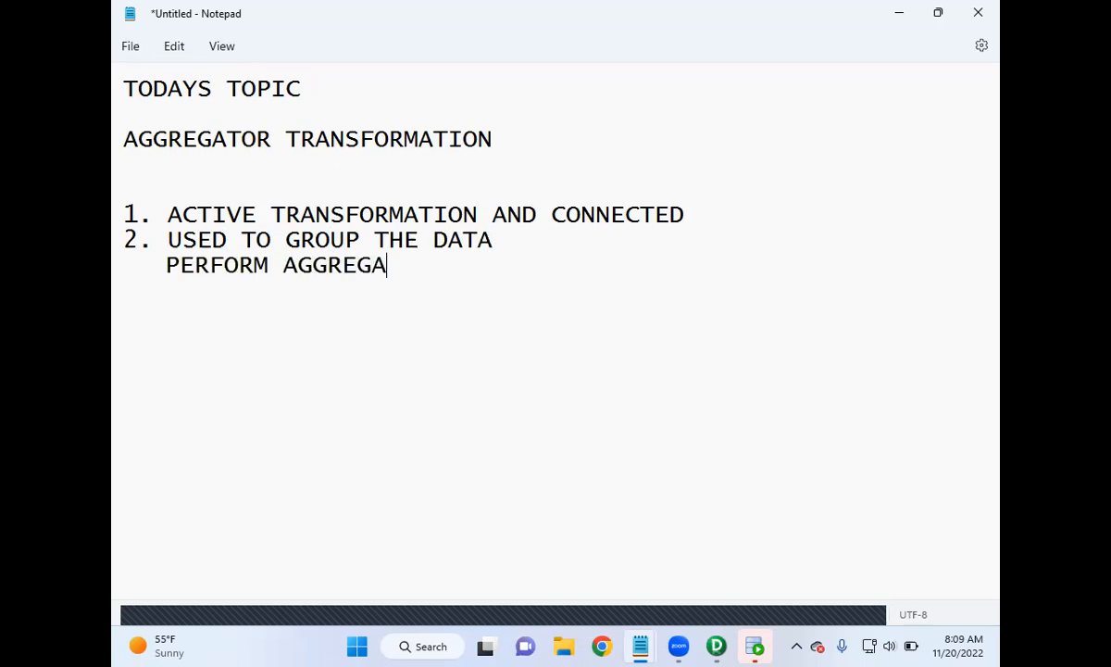
type("TED CALCULATIONS")
- Add an indented example line reading "EX: SUM, MAX, MIN, COUNT,AVG" under the second point
key("Return")
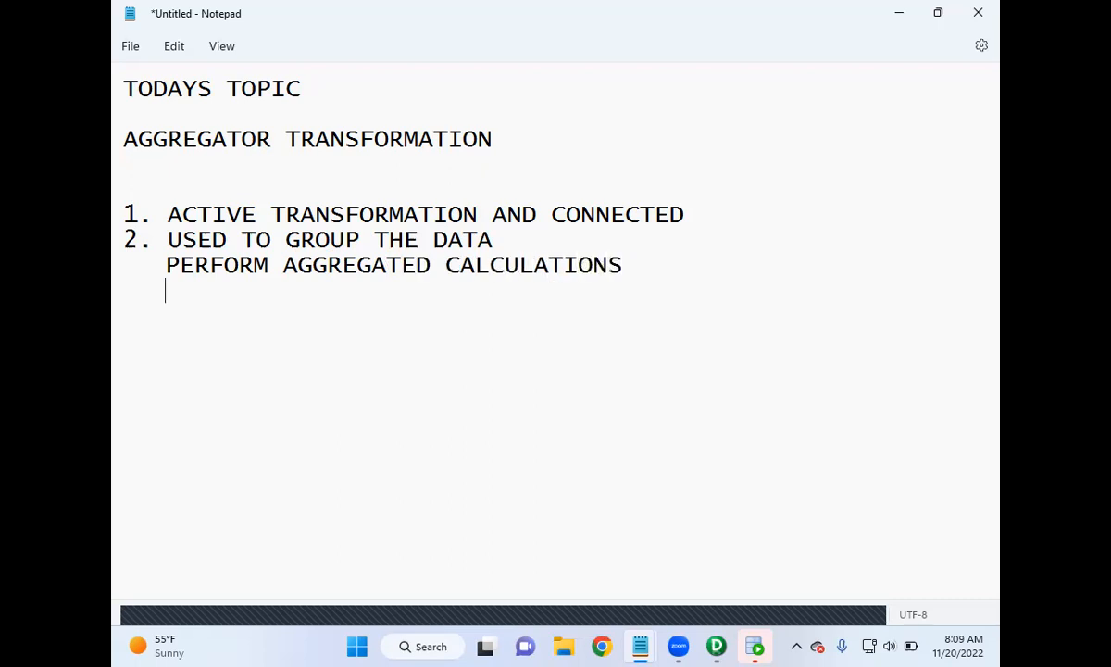
type("EX: SUM, MAX, MIN,")
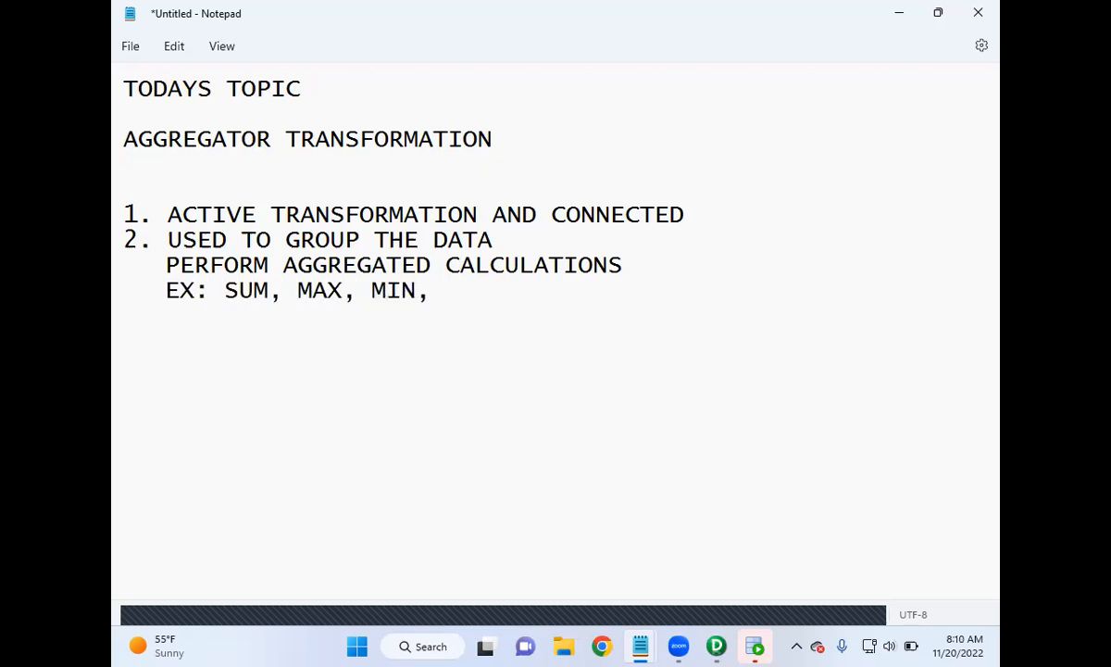
type(" COUTN")
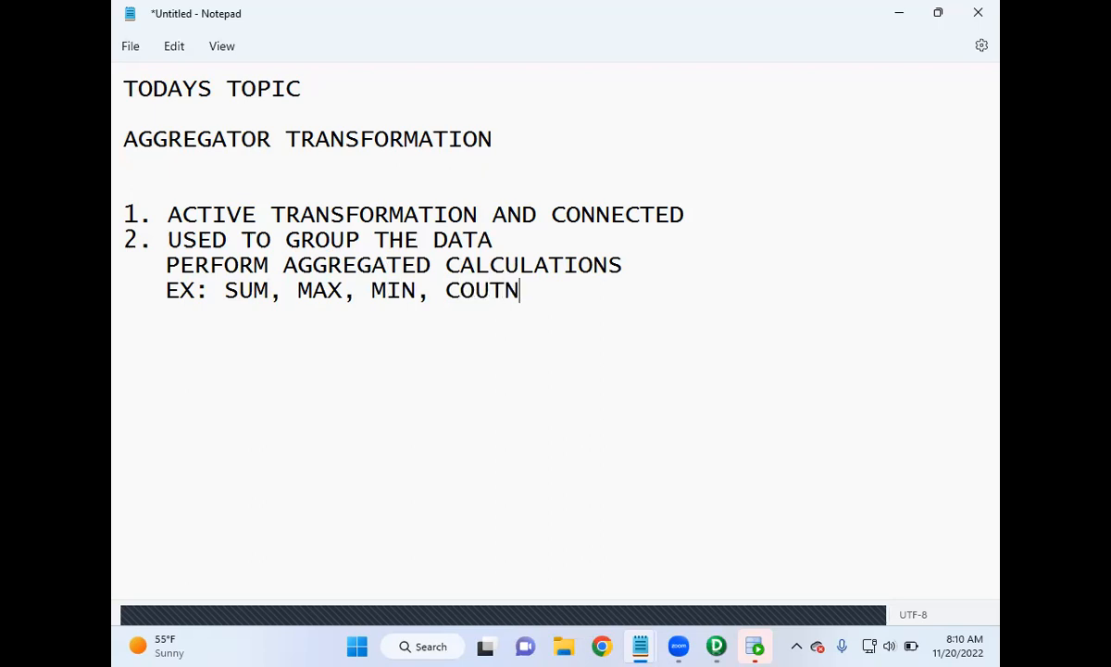
type(",AVG")
key("Left")
key("Left")
key("Left")
key("Left")
key("BackSpace")
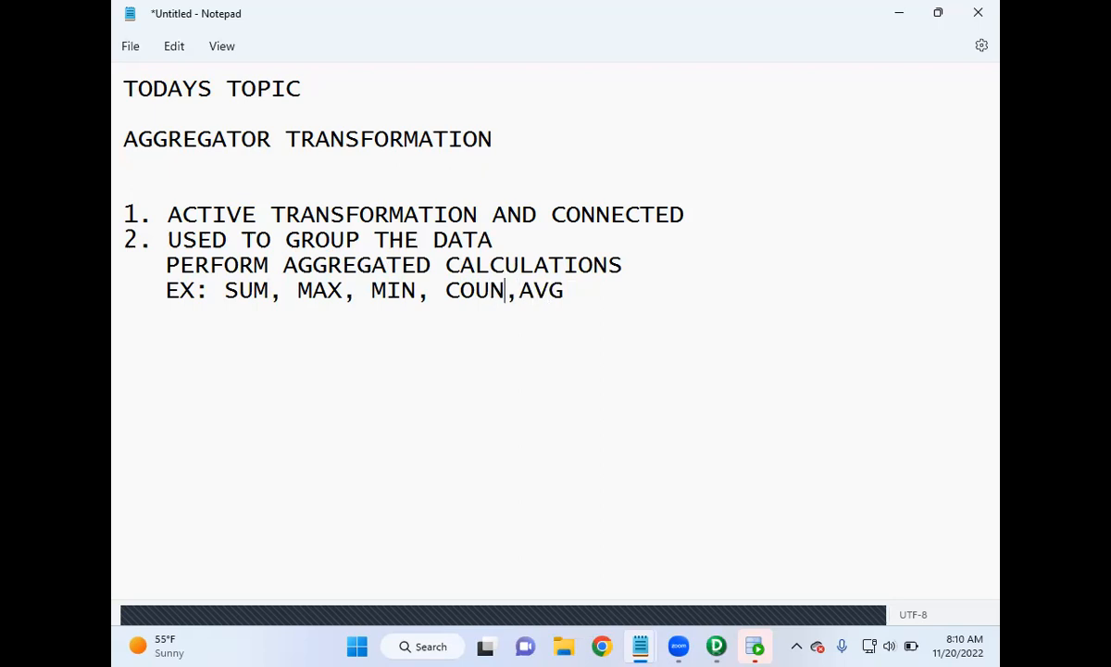
type("T")
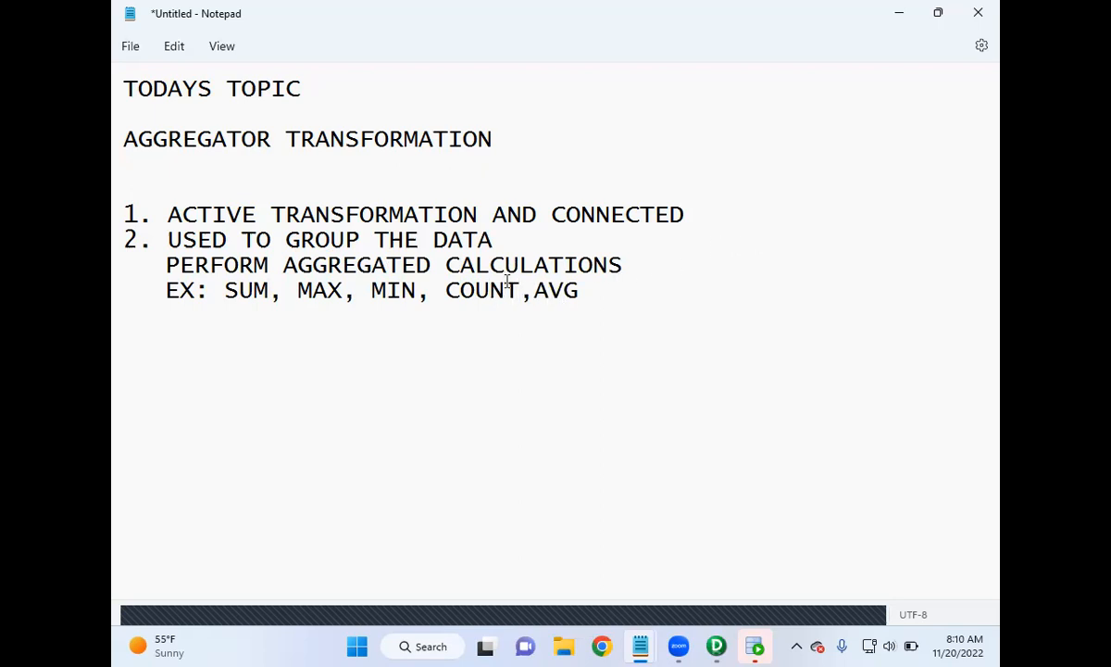
- Remove the spaces after the commas in the example line so it reads "EX: SUM,MAX,MIN,COUNT,AVG"
left_click(628, 292)
key("BackSpace")
left_click(372, 291)
key("BackSpace")
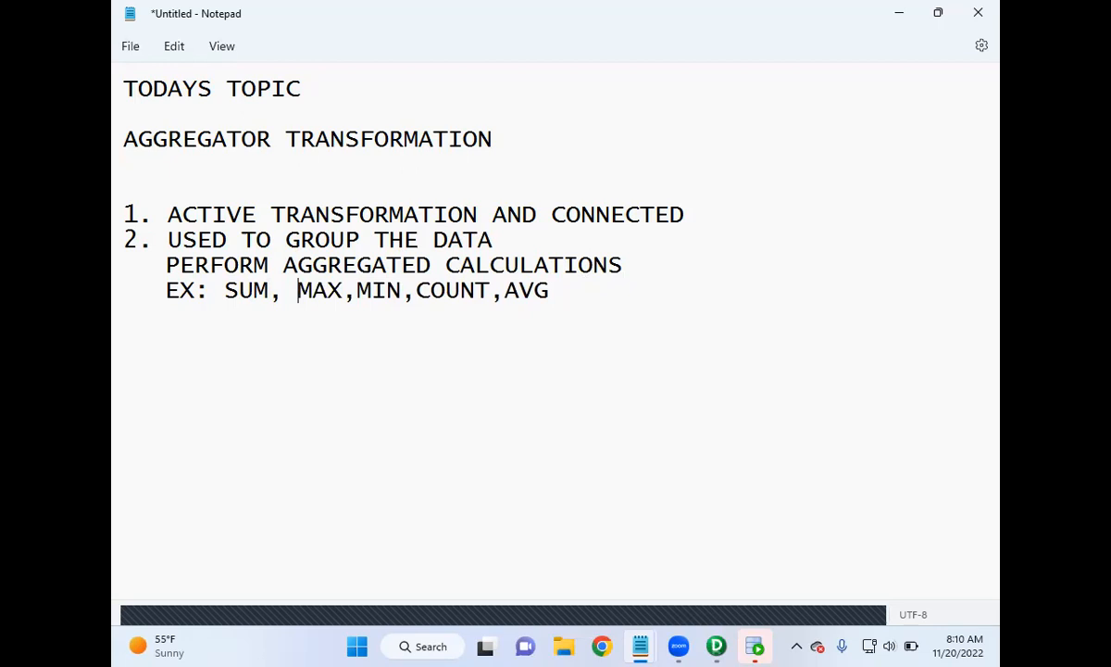
key("BackSpace")
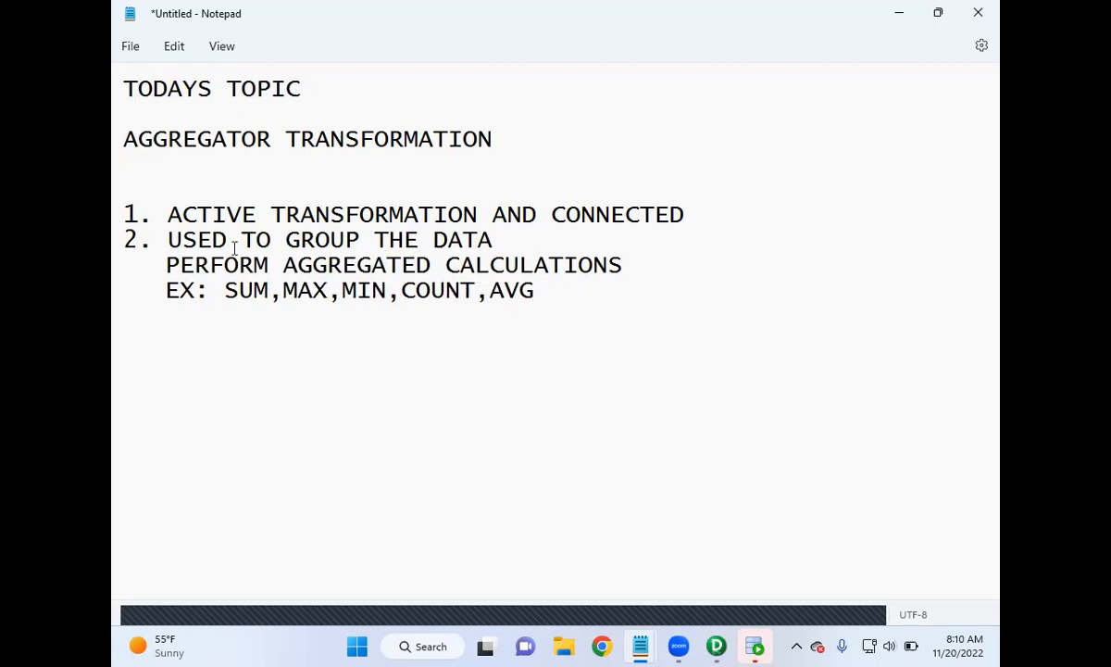
- Append "AND" to the first line of point 2, then return to the end of the example line
left_click(523, 239)
type("aAND")
key("Left")
key("Left")
key("Left")
key("Left")
key("Delete")
left_click(647, 320)
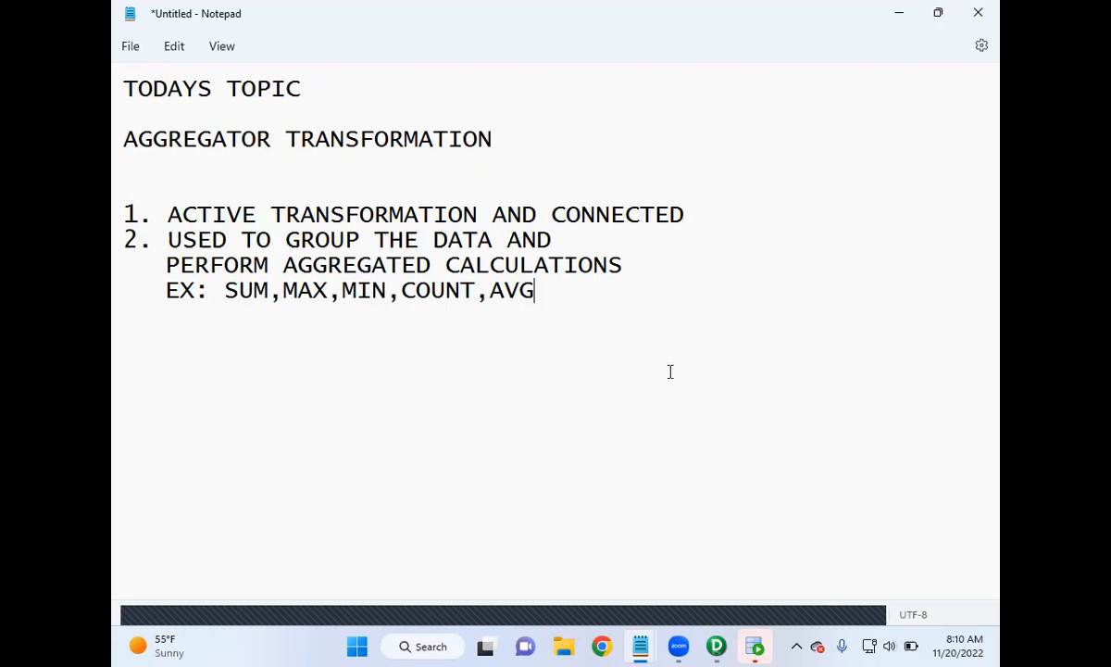
- Switch to Oracle SQL Developer and run "SELECT * FROM EMPSRC;" on the SRCDB connection
left_click(762, 647)
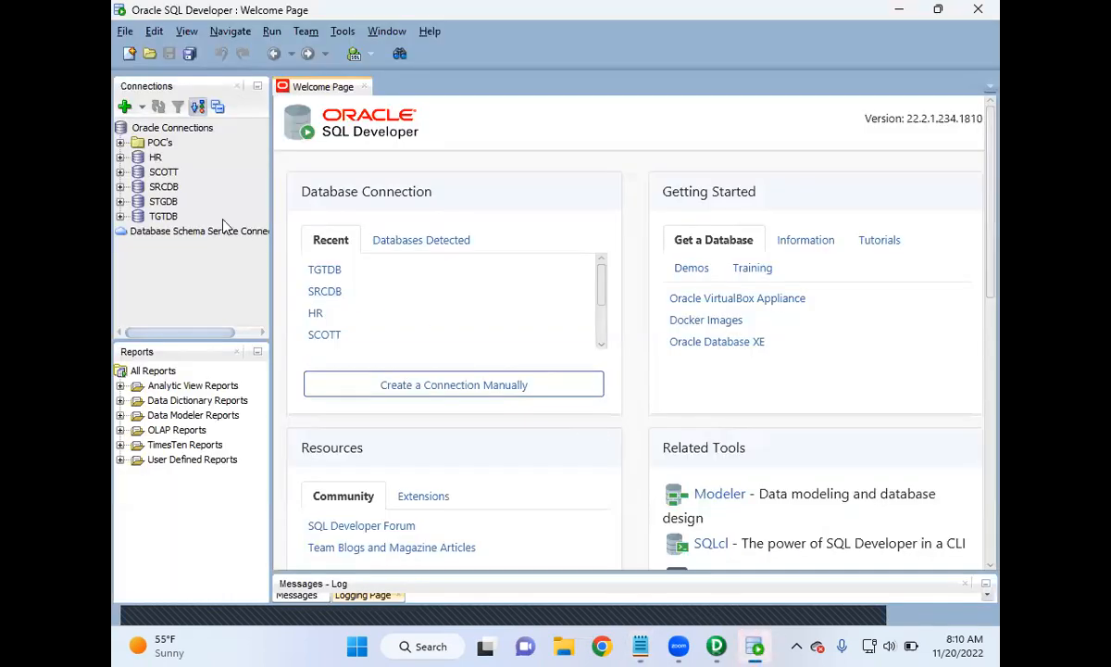
double_click(164, 187)
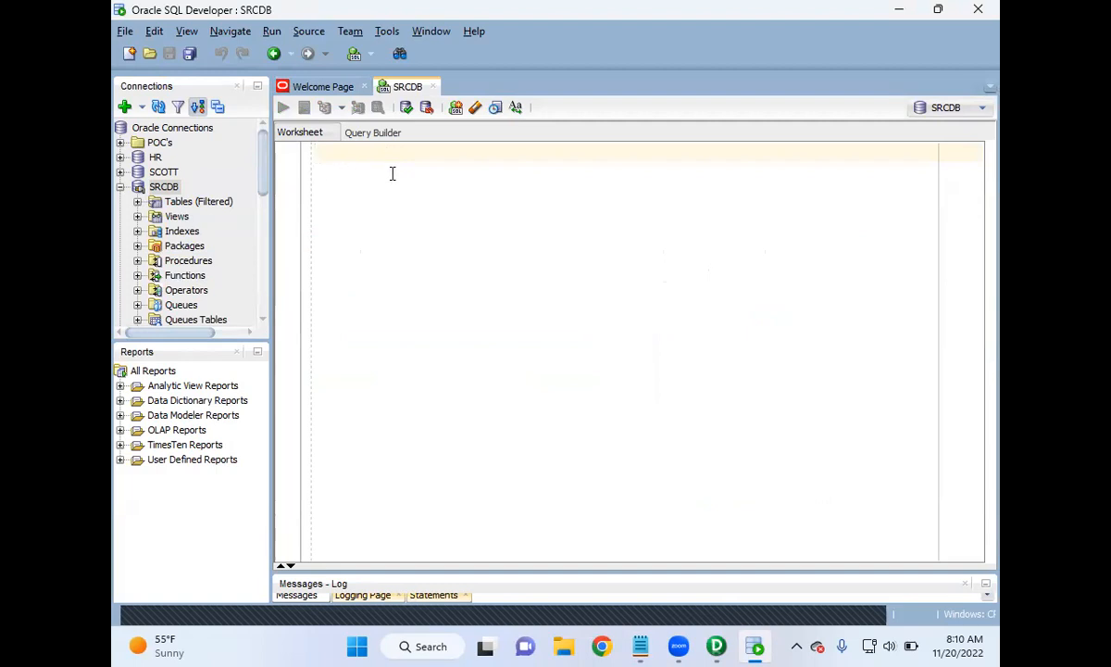
type("SELECT * FROM EMPSRC")
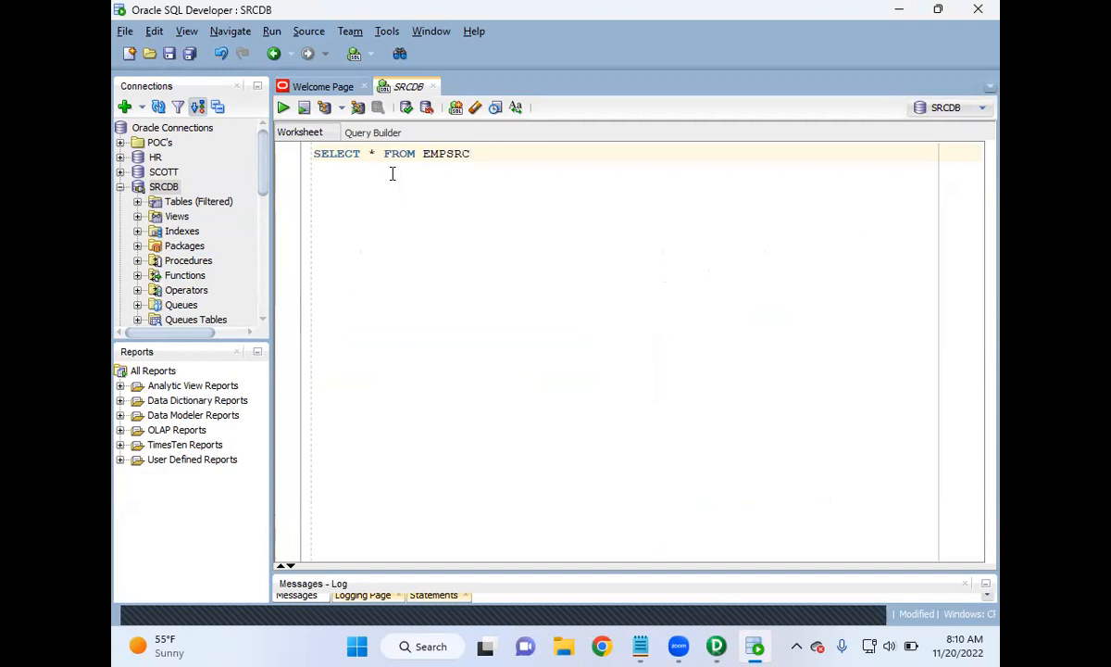
type(";")
key("ctrl+a")
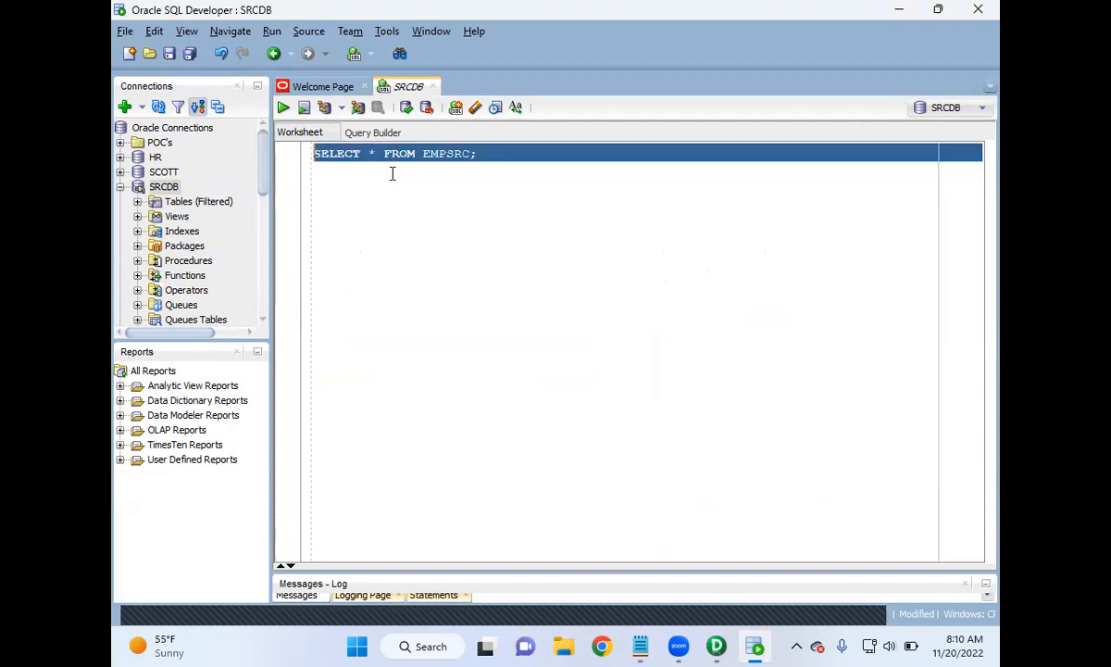
left_click(283, 108)
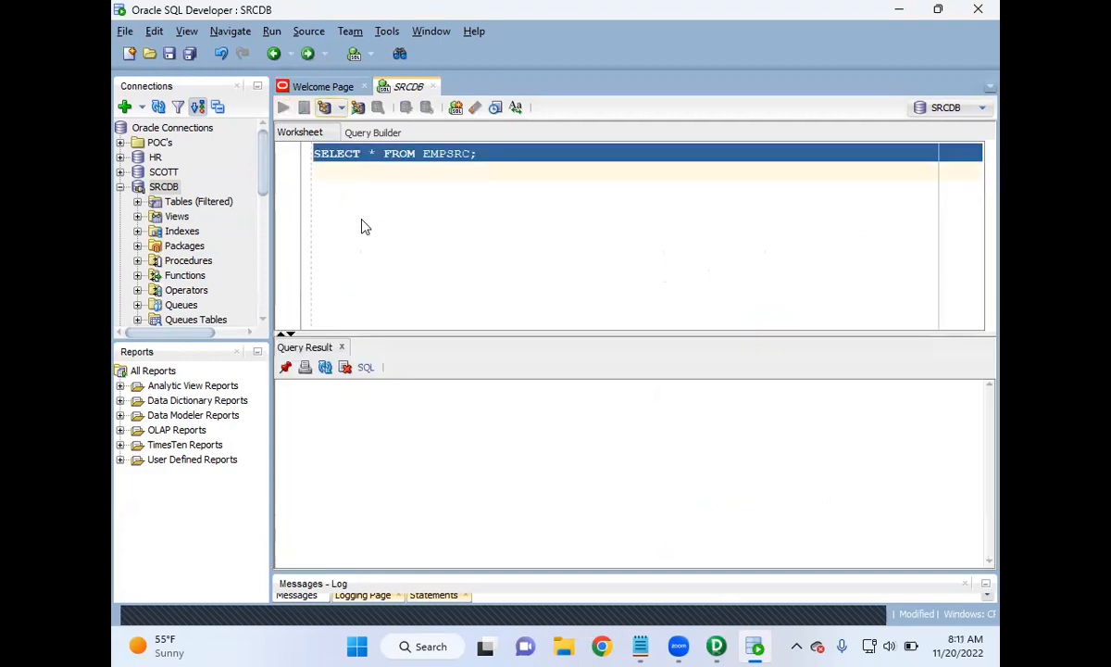
- Collapse the SRCDB connection, connect to TGTDB and expand its list of tables
left_click(120, 188)
left_click(121, 217)
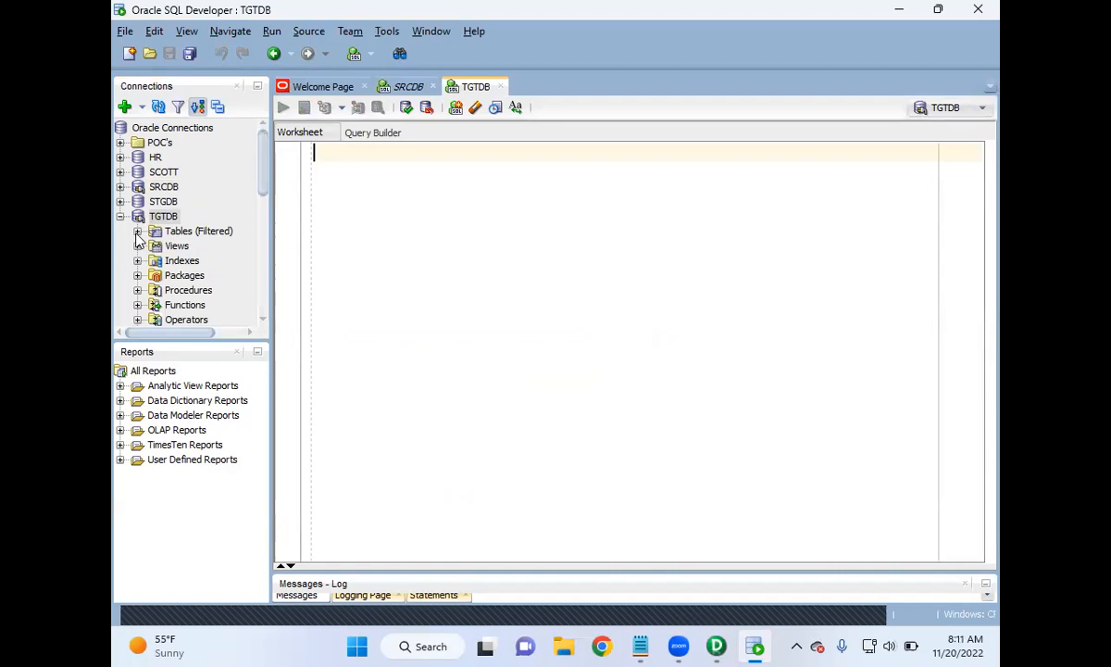
left_click(137, 231)
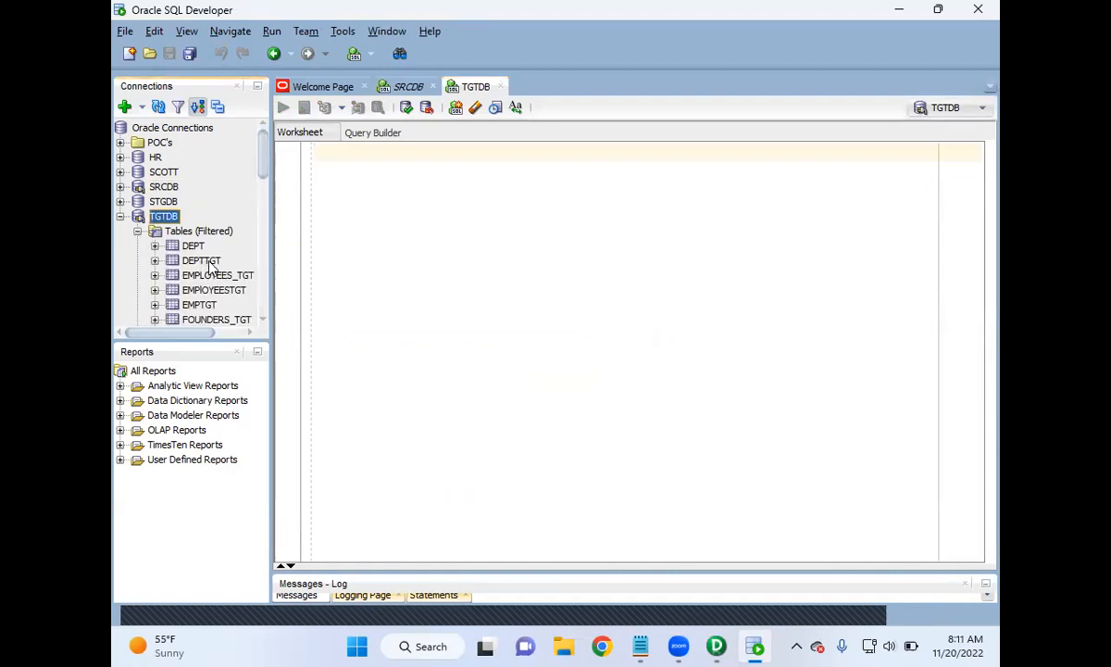
- Empty the department target table by running "TRUNCATE TABLE DEPTTGT" in the TGTDB worksheet
left_click(401, 232)
type("TRUNCATE TABLE DEPTTGT")
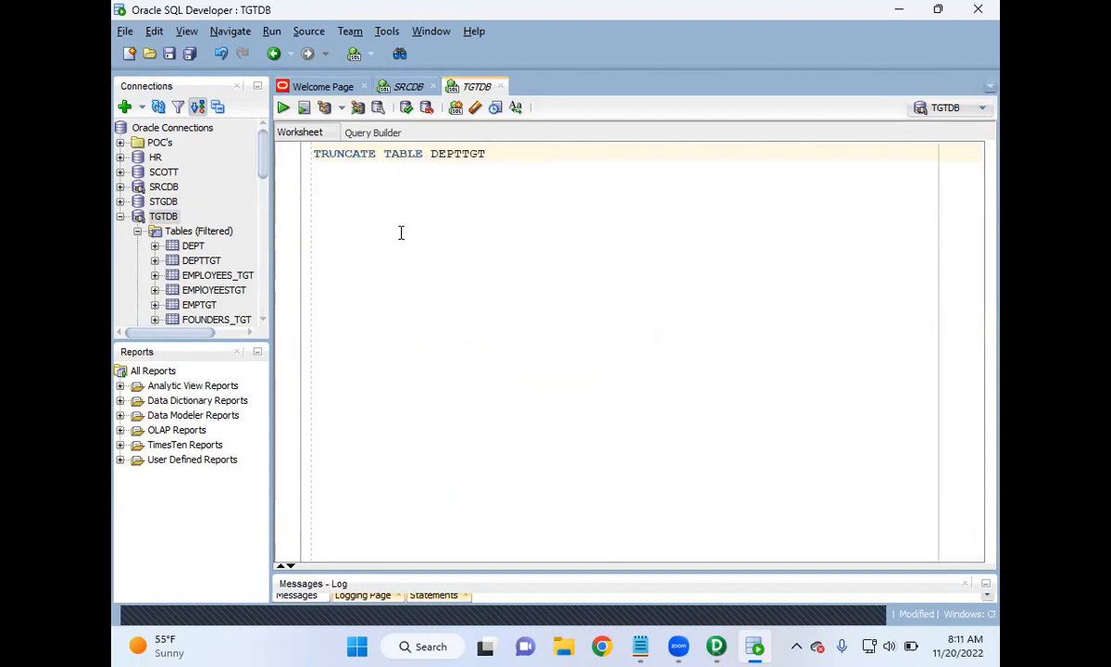
key("ctrl+a")
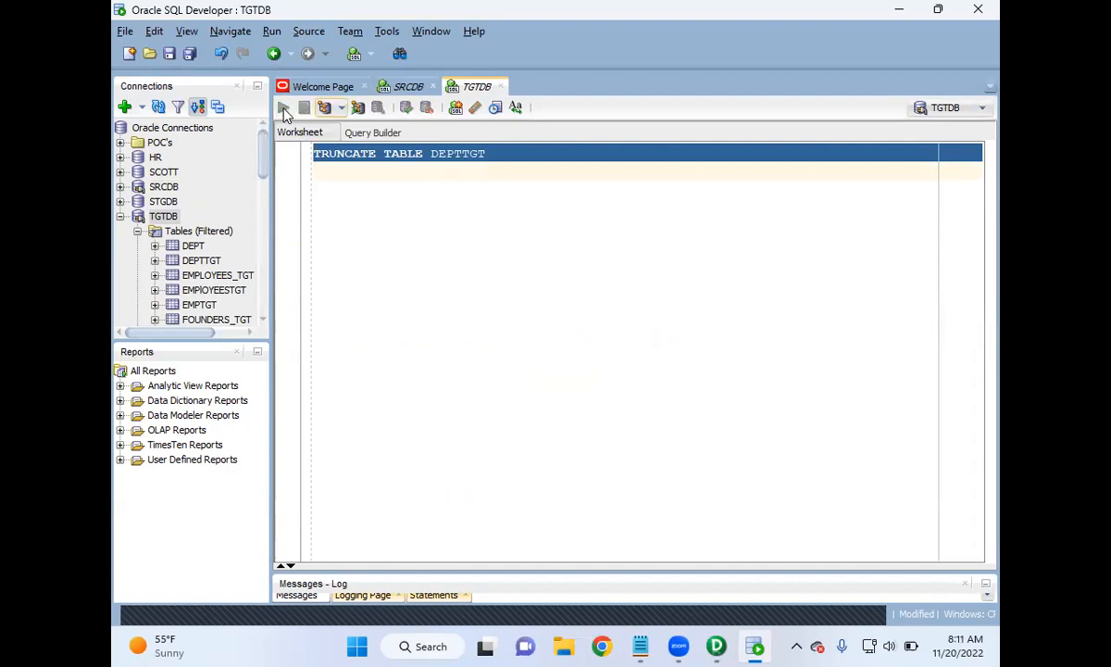
left_click(282, 107)
- Replace "TRUNCATE TABLE" with "select * from" in front of DEPTTGT in the TGTDB worksheet
left_click(432, 199)
left_click_drag(431, 155, 290, 157)
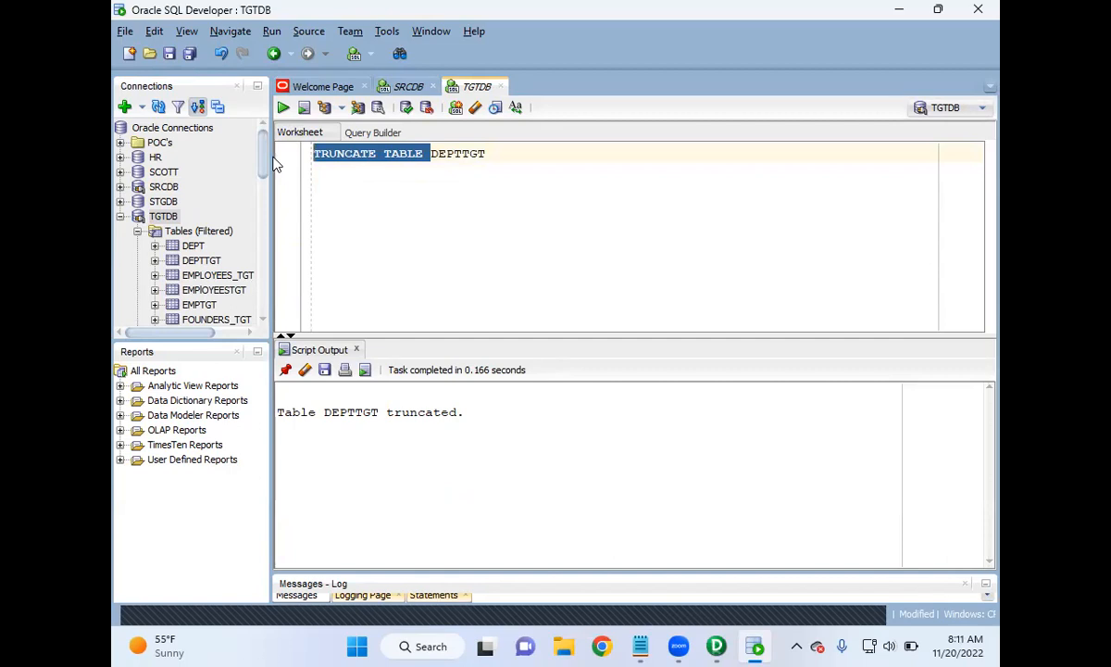
type("select * ")
type("from")
- Rewrite the query's "select" and "from" keywords in uppercase so it reads "SELECT * FROM DEPTTGT"
key("Left")
key("Left")
key("Left")
key("BackSpace")
key("BackSpace")
key("BackSpace")
key("BackSpace")
key("BackSpace")
key("BackSpace")
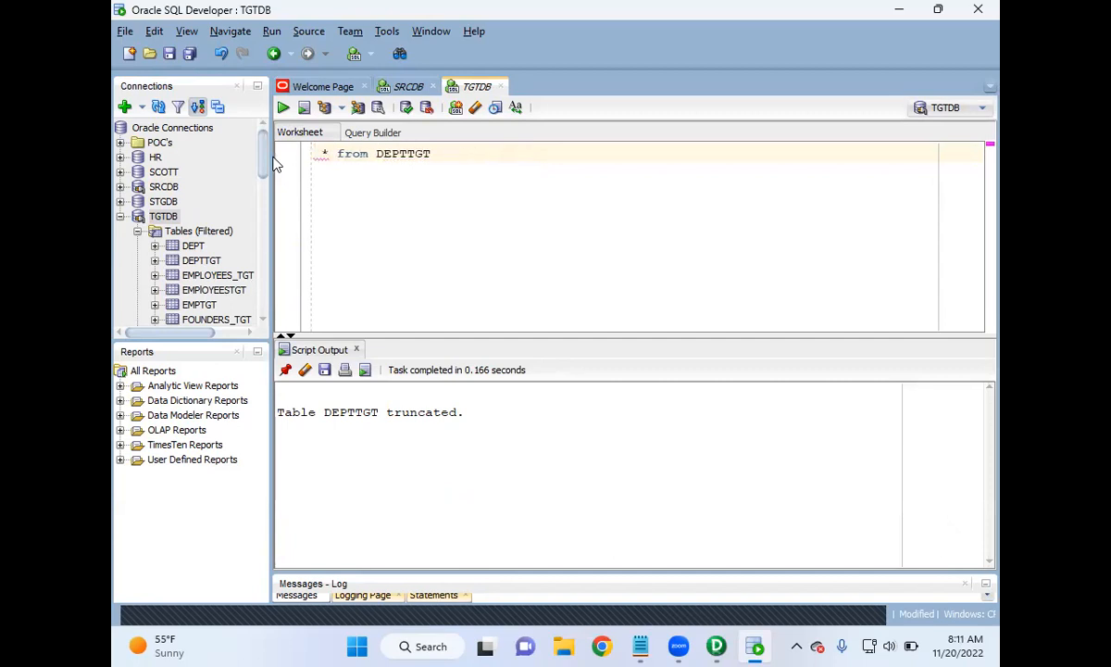
type("SELECT")
key("Right")
key("Right")
key("Right")
key("Right")
key("Delete")
key("Delete")
key("Delete")
key("BackSpace")
type("FROM")
- Run the "SELECT * FROM DEPTTGT" query against TGTDB
left_click(500, 162)
left_click_drag(500, 162, 313, 148)
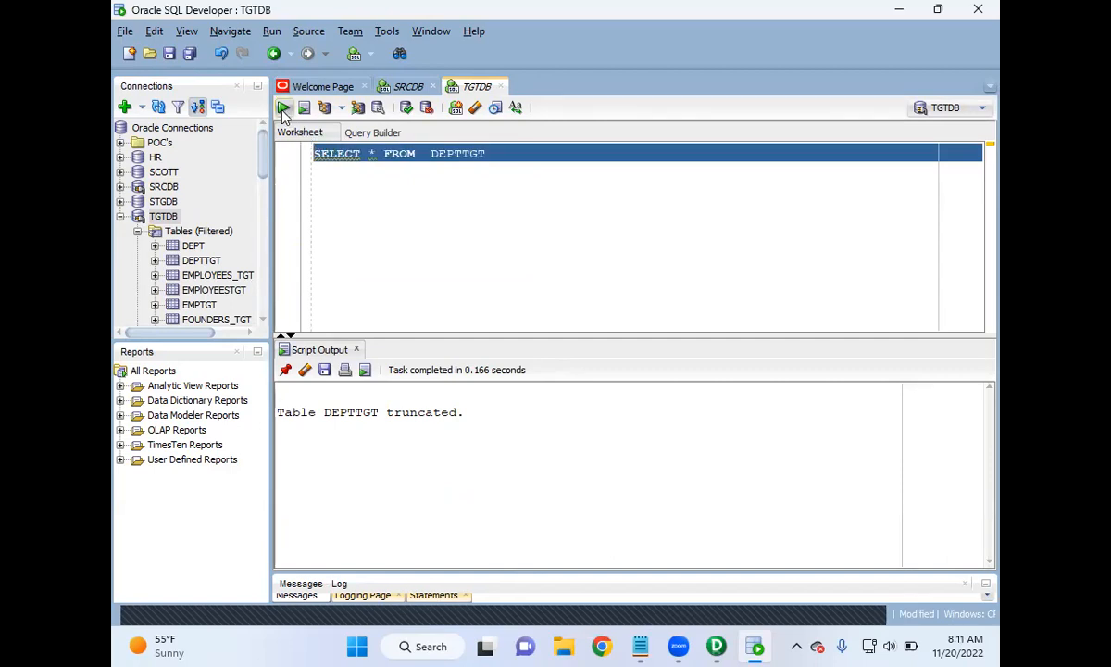
left_click(282, 107)
left_click(447, 241)
left_click(429, 154)
- Return to the SRCDB worksheet and add the heading "REQUIRMENT:" a few lines below the EMPSRC query
left_click(405, 87)
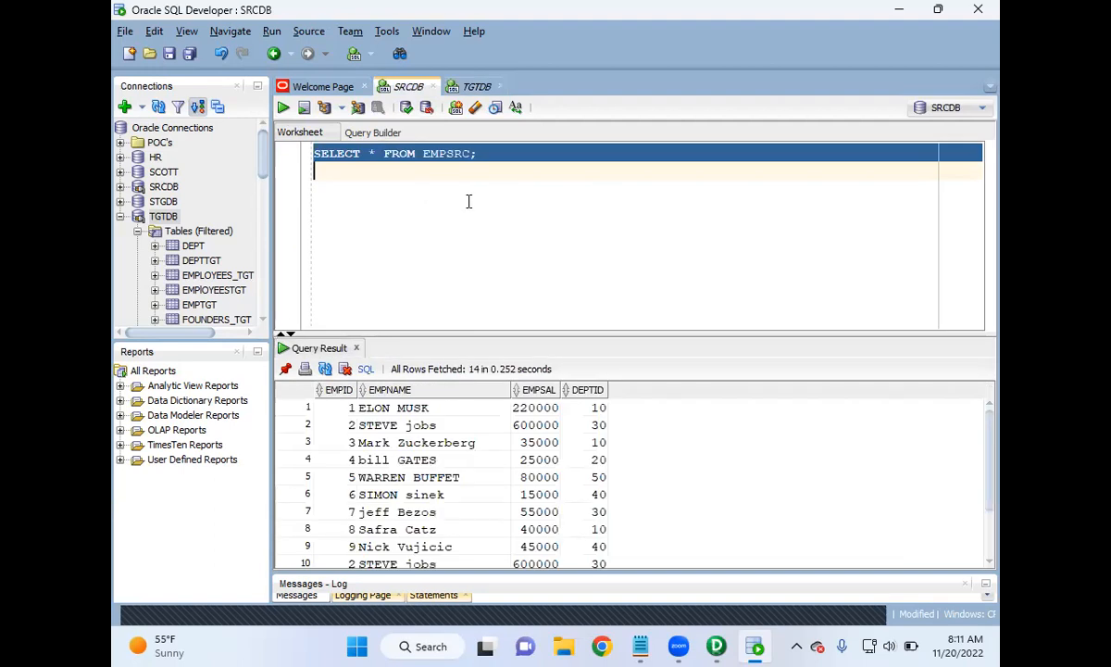
type("REQUIRMENT:")
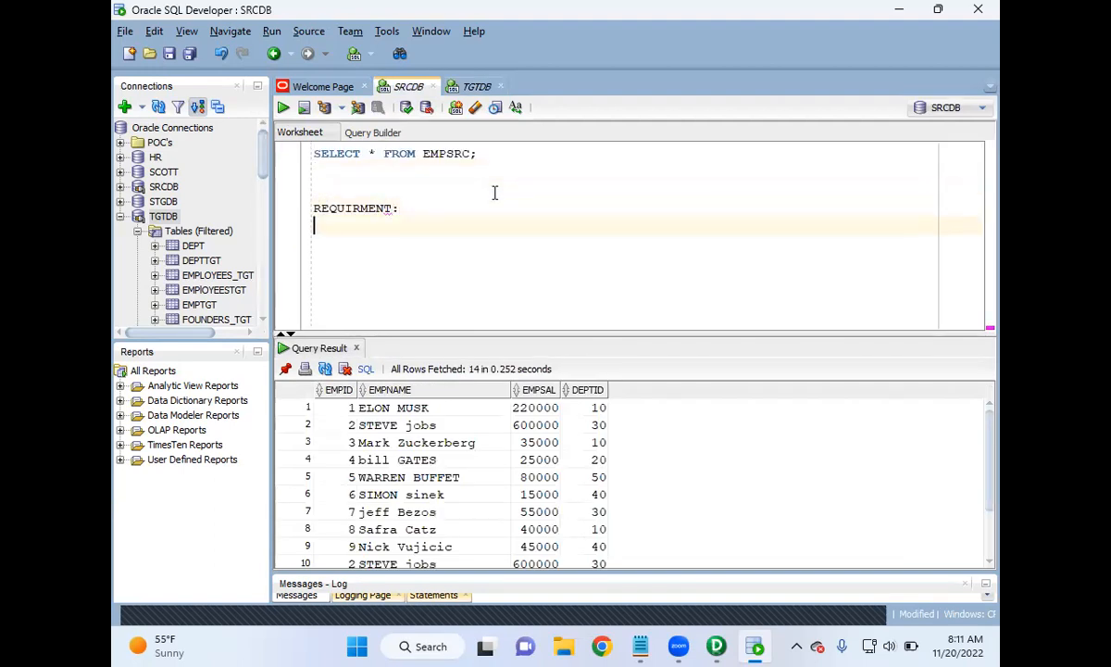
key("Return")
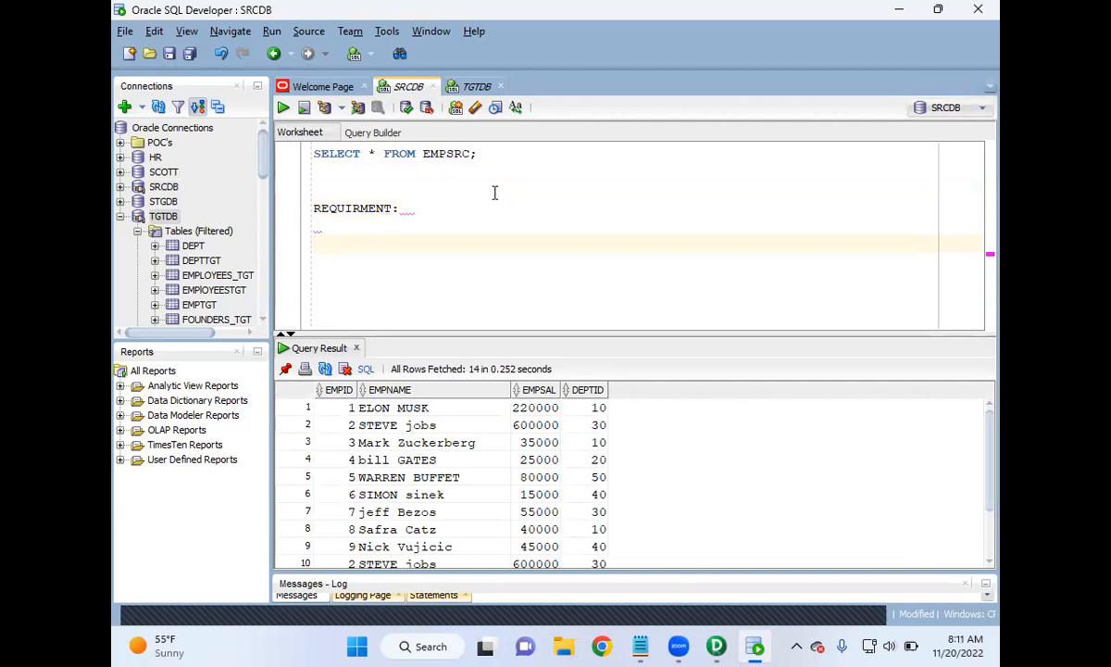
- Correct the misspelled heading above the blank lines so it reads "REQUIREMENT:"
key("Up")
key("Left")
key("Left")
key("Left")
key("Left")
key("Left")
type("E")
key("Right")
key("Right")
key("End")
key("Down")
key("Down")
- Write the requirement "GET THE DEPARTMENT WISE SUM OF SALARIES" below the REQUIREMENT heading
type("GET THE DE")
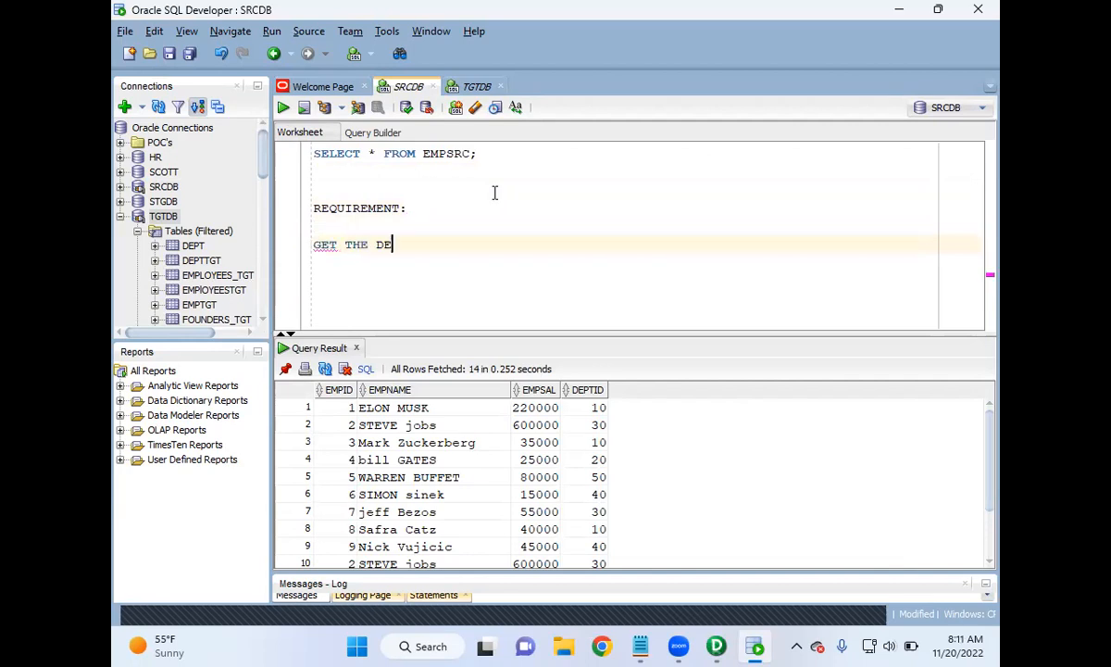
type("PARTMENT WISE SUM O")
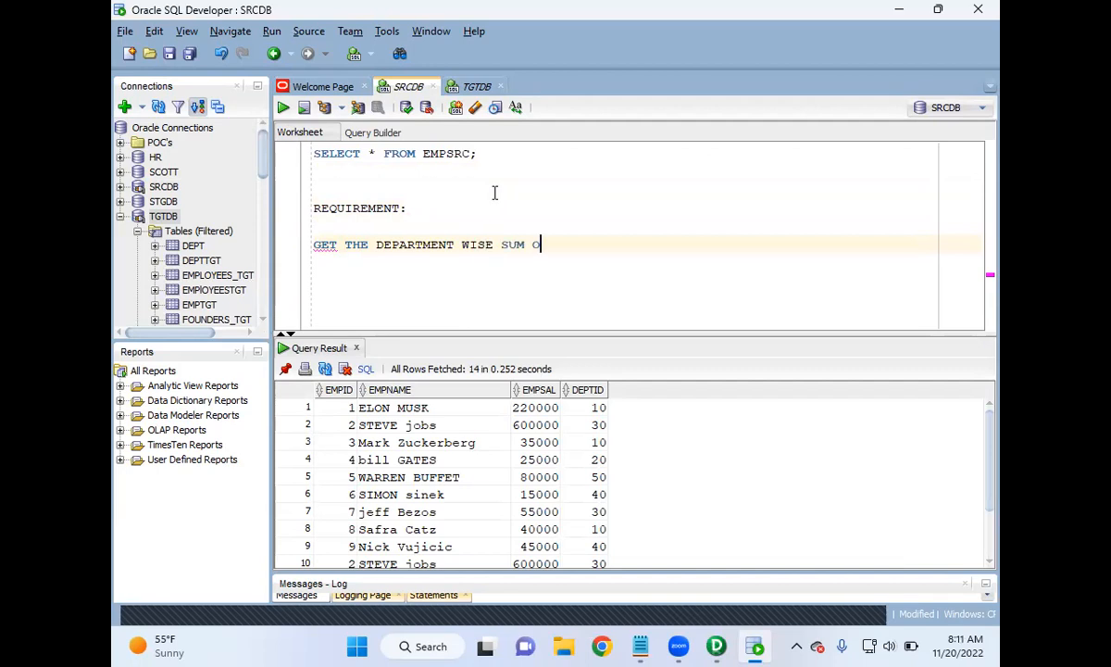
type("F SALLRIE")
key("BackSpace")
key("BackSpace")
key("BackSpace")
key("BackSpace")
key("BackSpace")
key("BackSpace")
key("BackSpace")
type("ALARIES")
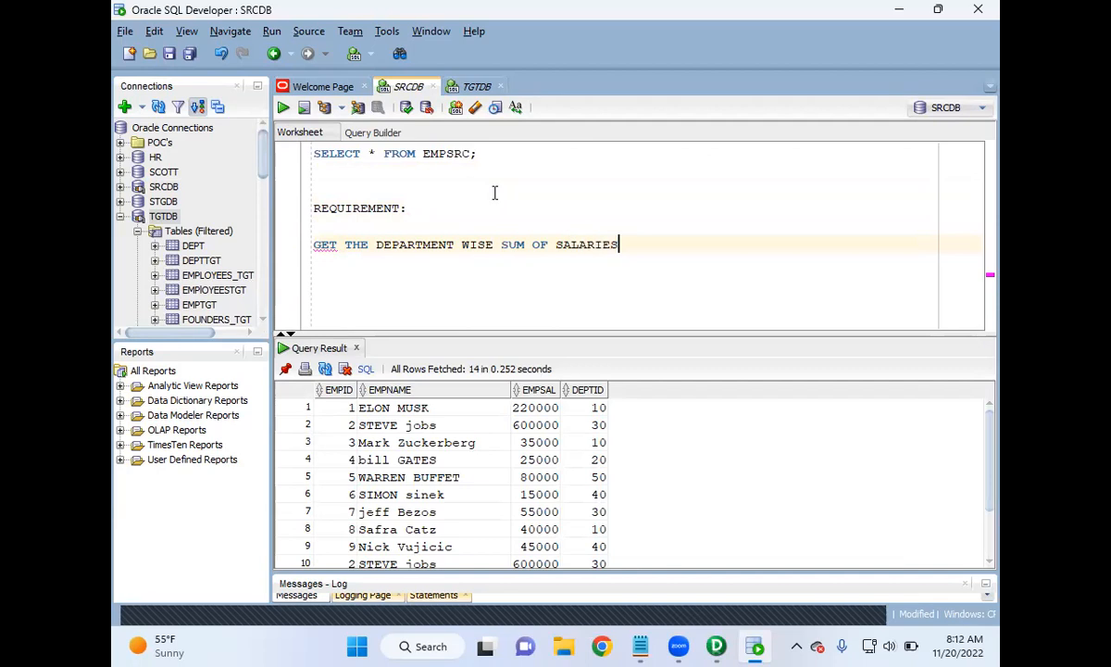
- Check the columns of the DEPTTGT target table in the TGTDB worksheet and return to the SRCDB worksheet
left_click(472, 87)
left_click(490, 169)
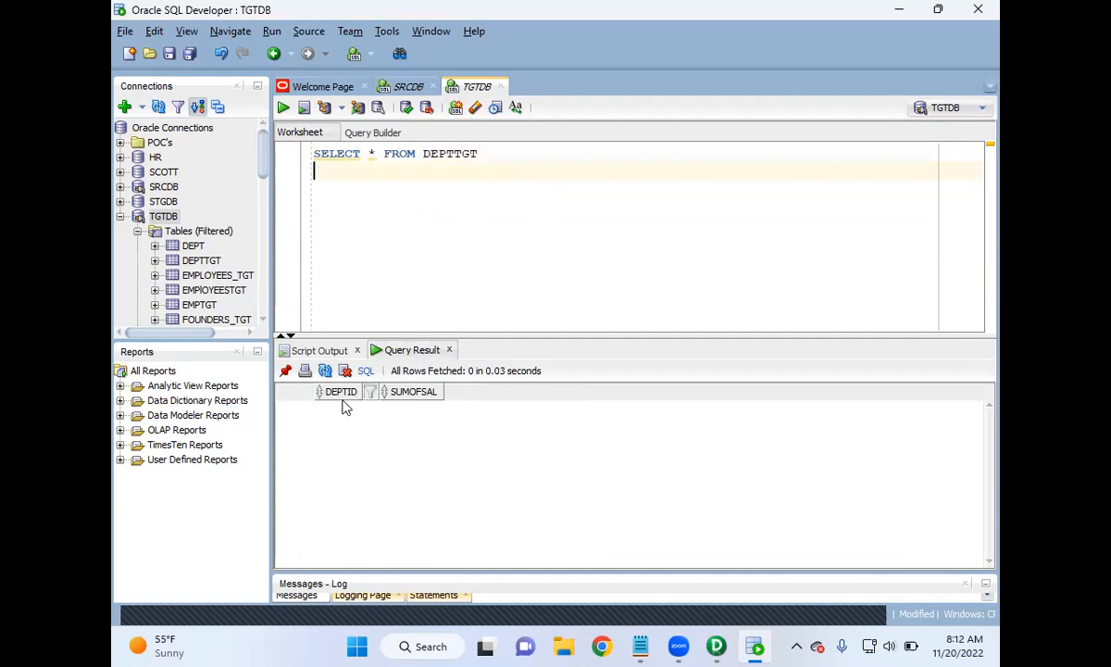
left_click(408, 86)
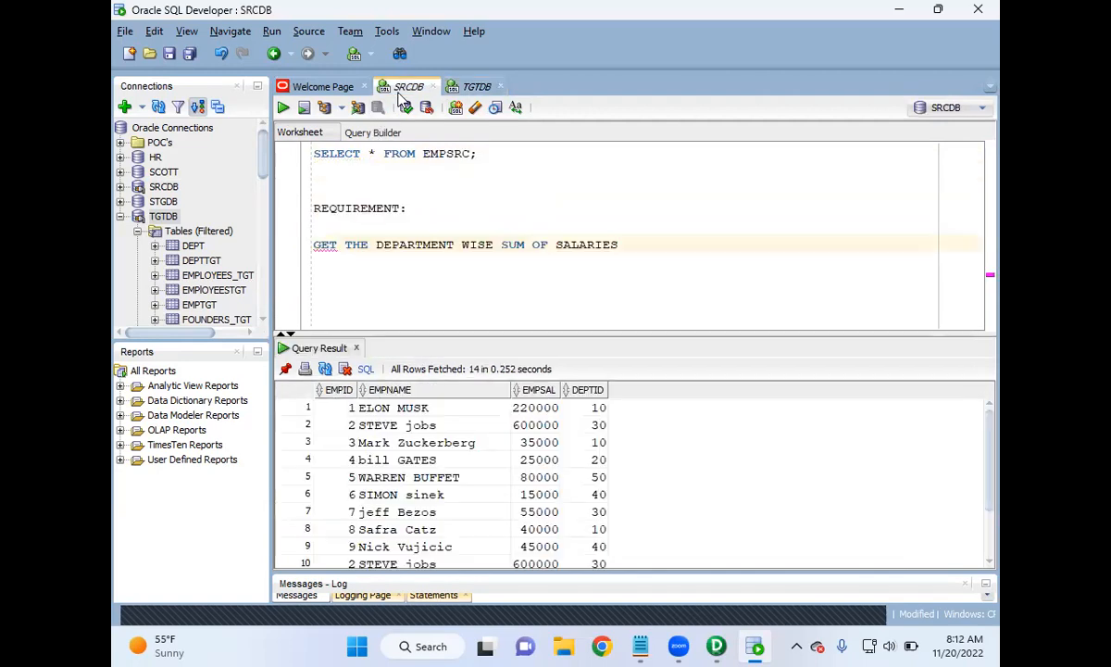
- Comment out the requirement sentence with "--" and remove the blank line between it and the REQUIREMENT heading
left_click(315, 245)
type("--")
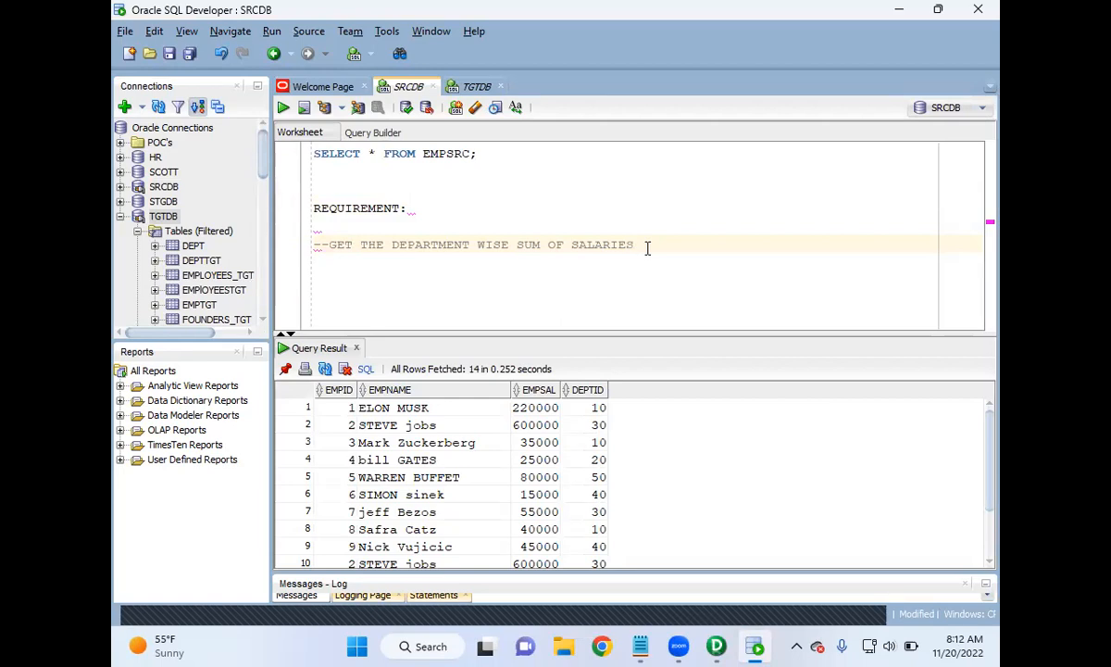
key("Return")
key("Return")
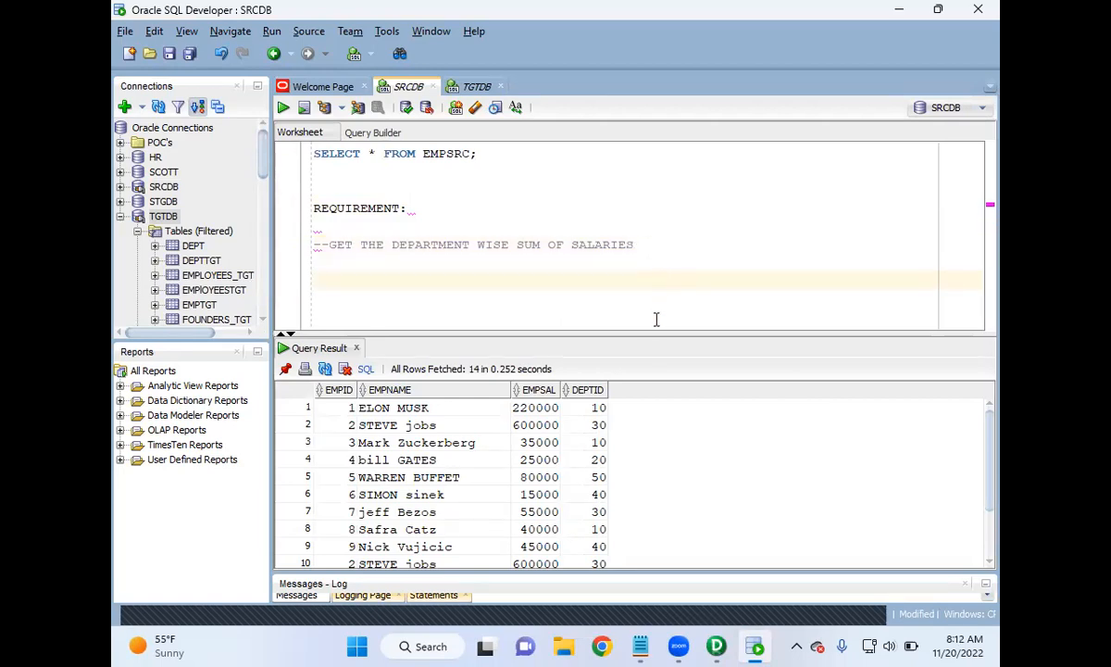
left_click_drag(653, 331, 652, 349)
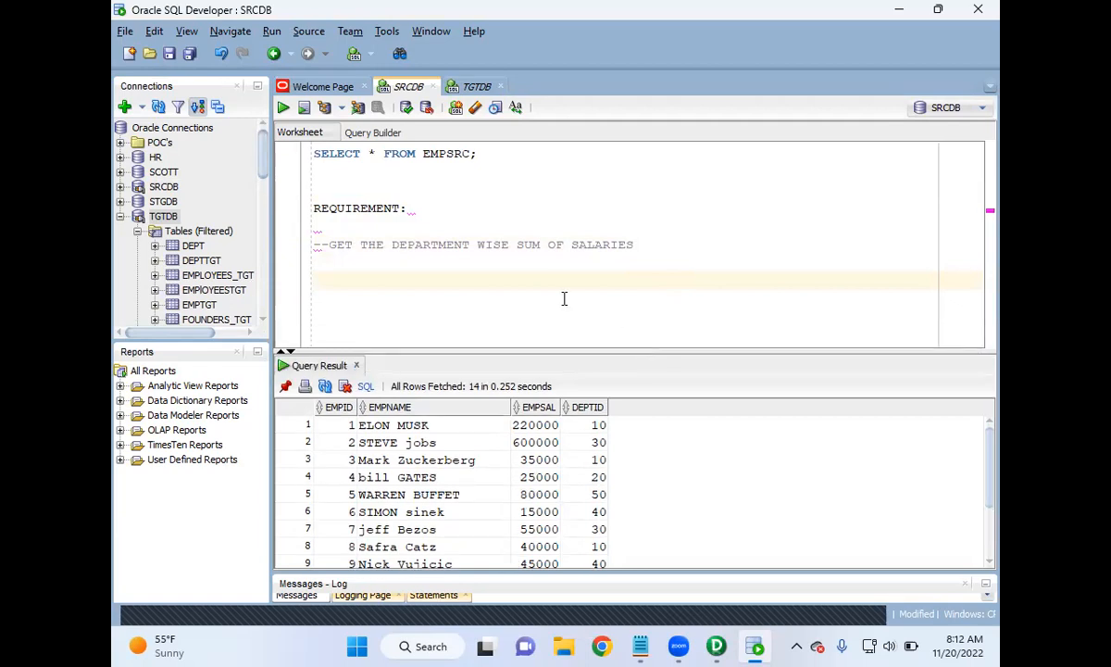
left_click(362, 232)
key("BackSpace")
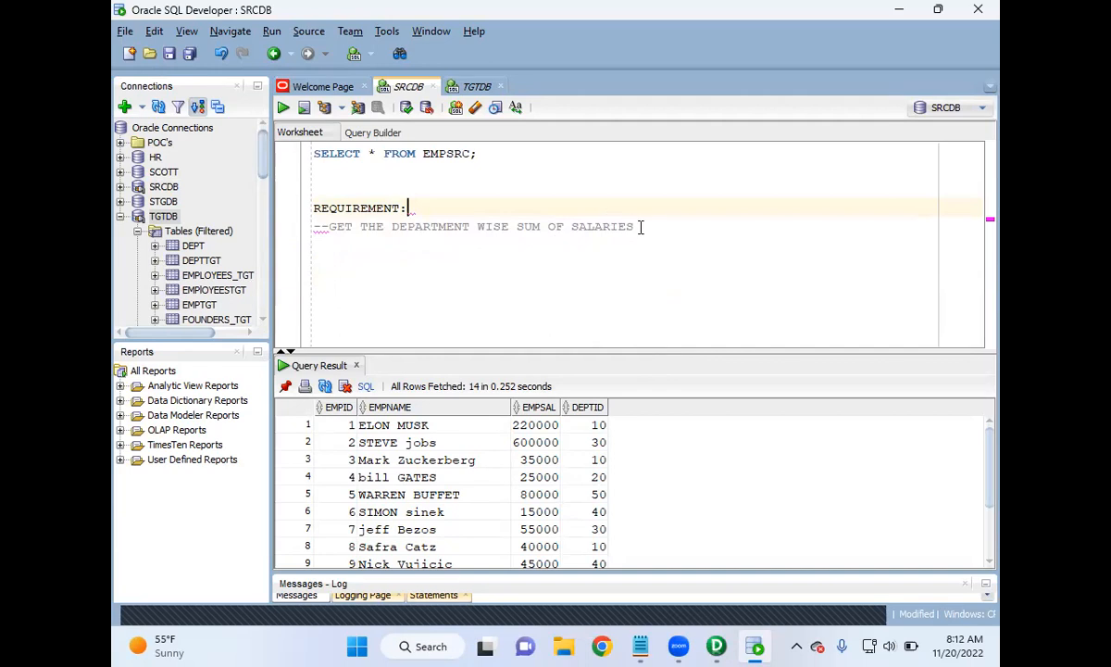
- Write the query "SELECT * FROM EMPSRC" with "GROUP BY DEPTID" on a second line below the requirement comment
key("Return")
type("SELECT * FROM")
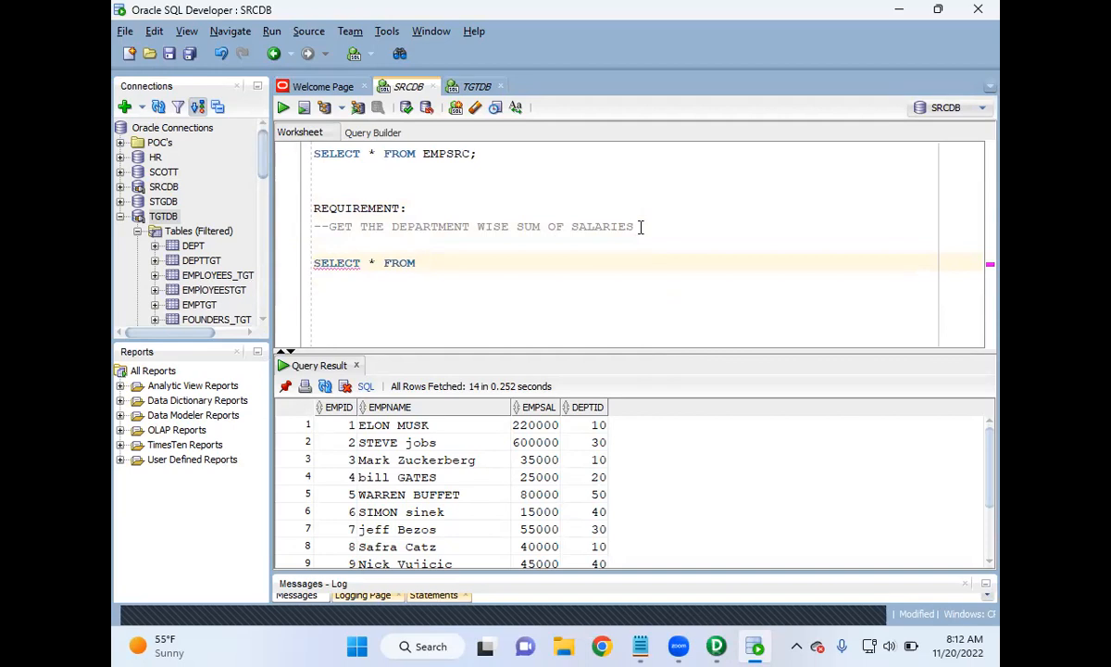
type("EMPSRC")
key("Return")
type("GROUP BY EMP")
key("BackSpace")
key("BackSpace")
key("BackSpace")
type("DEPTID")
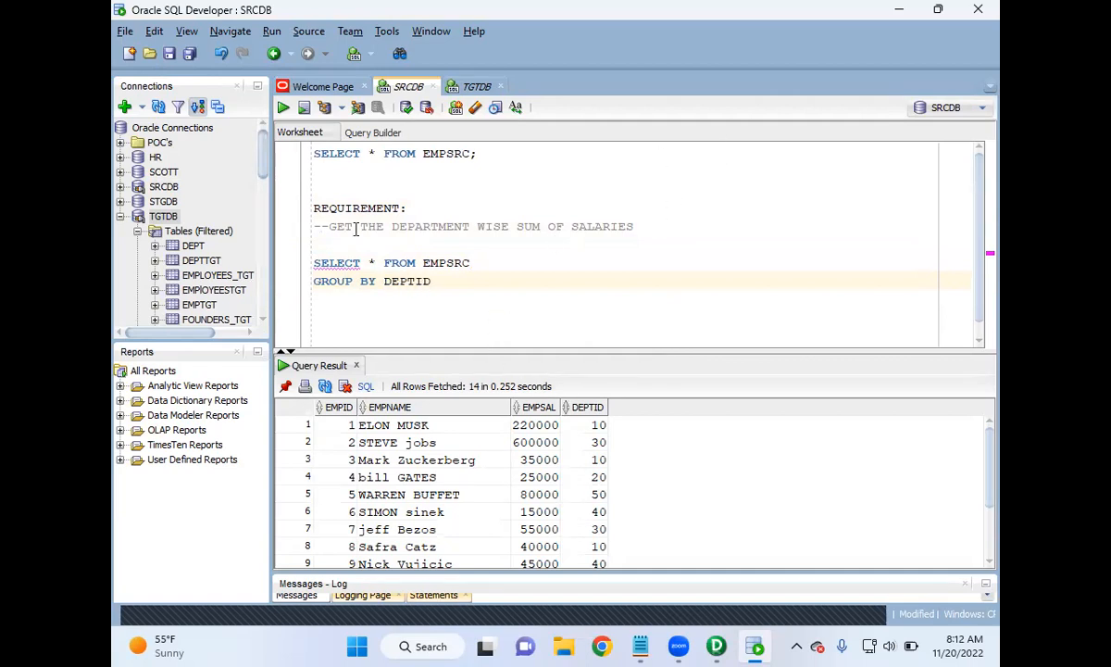
- Match the requirement's wording to the query and replace the asterisk in the grouped query with SUM(EMPSAL)
left_click_drag(390, 227, 512, 229)
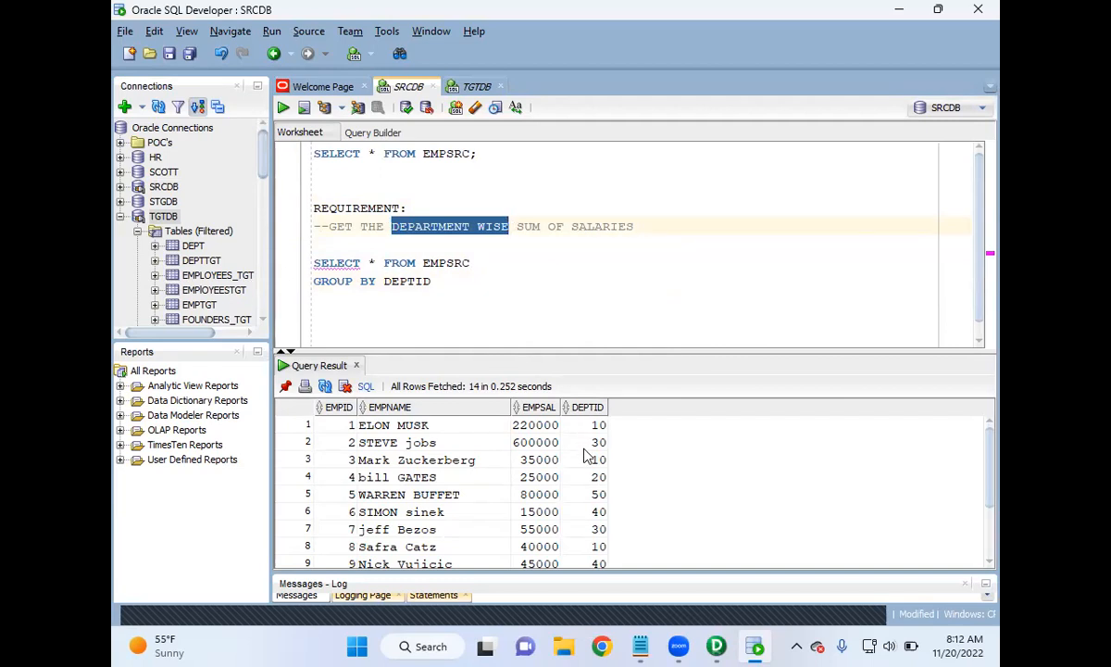
left_click_drag(431, 282, 311, 278)
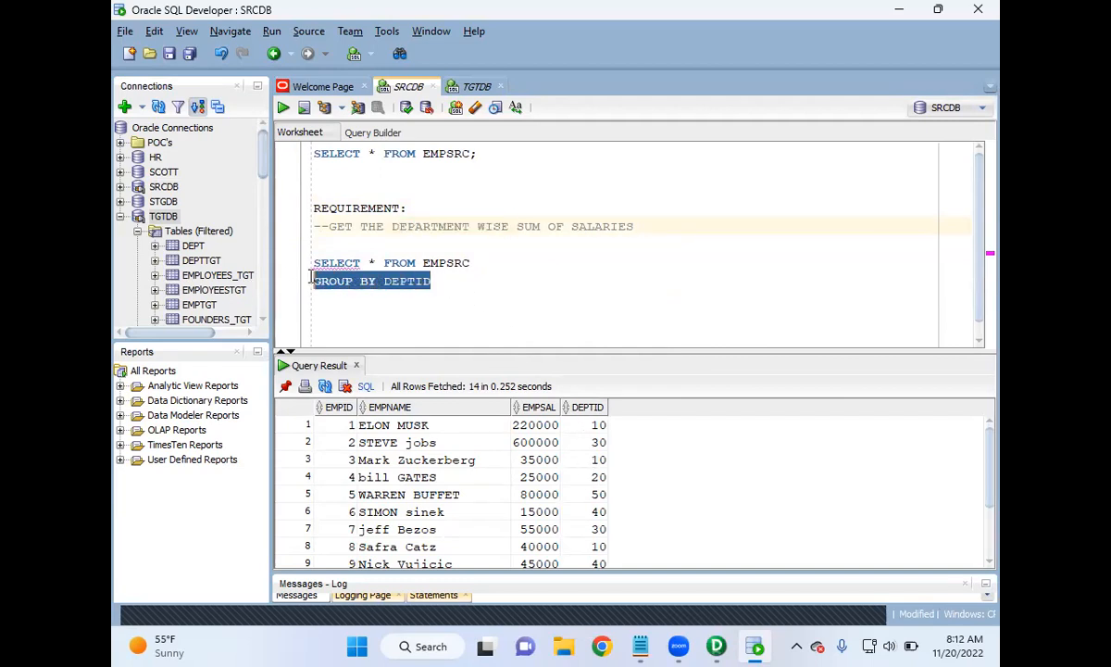
left_click(518, 227)
left_click_drag(518, 228, 639, 227)
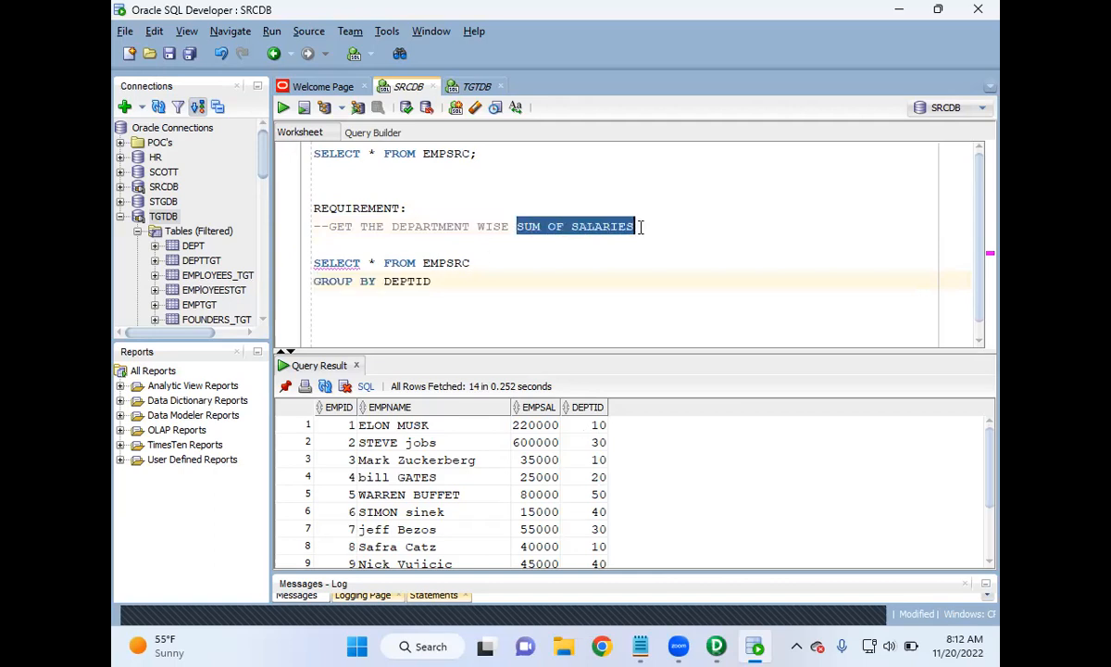
left_click(374, 261)
type("SUM(")
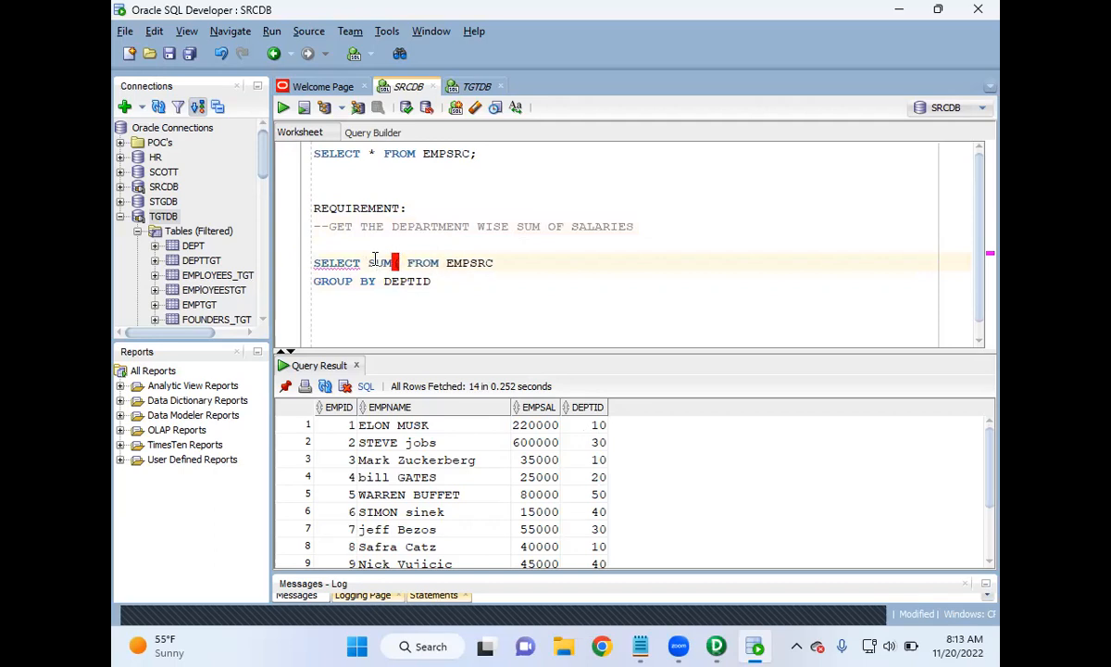
type("EMPSAL")
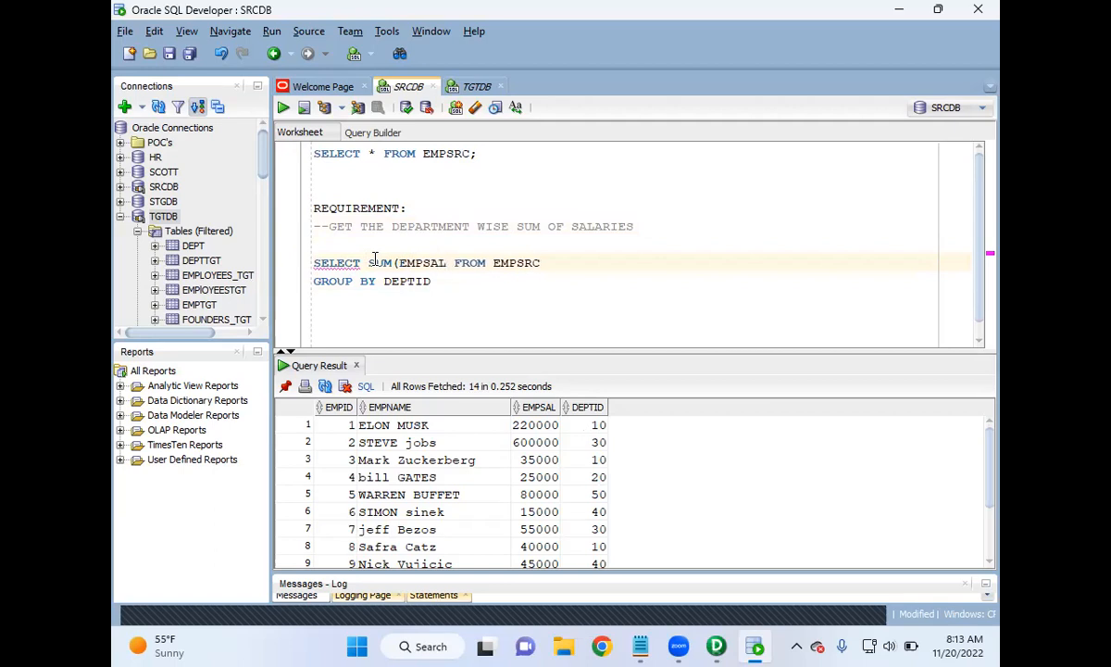
type(")")
- Run only the grouped SUM(EMPSAL) query on EMPSRC
double_click(445, 287)
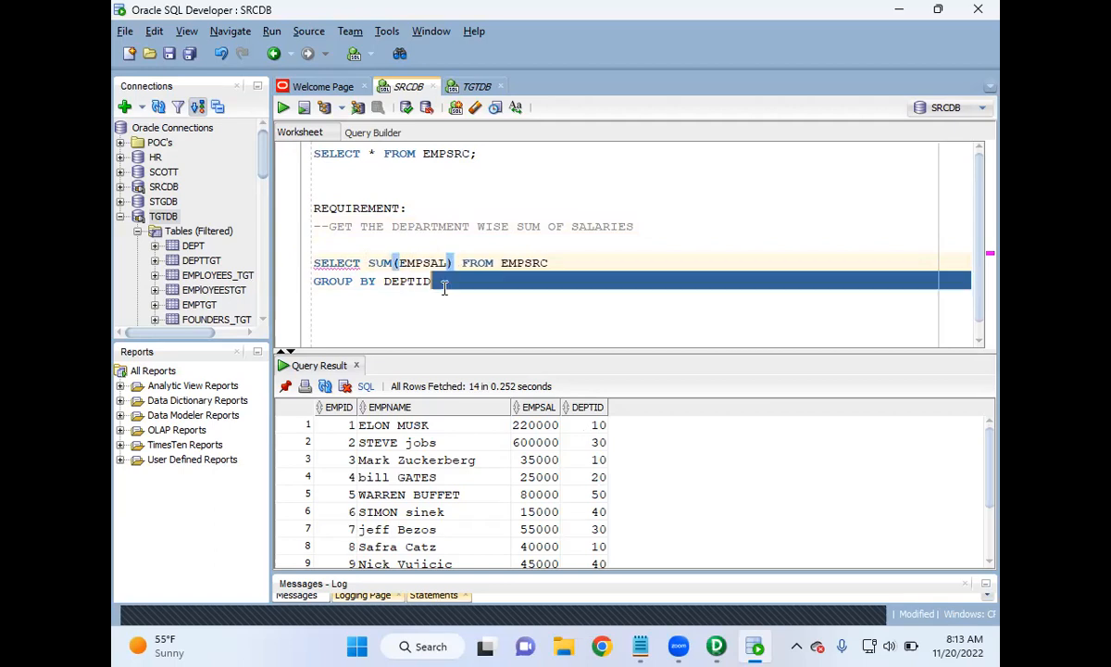
left_click(440, 286)
left_click_drag(440, 286, 288, 258)
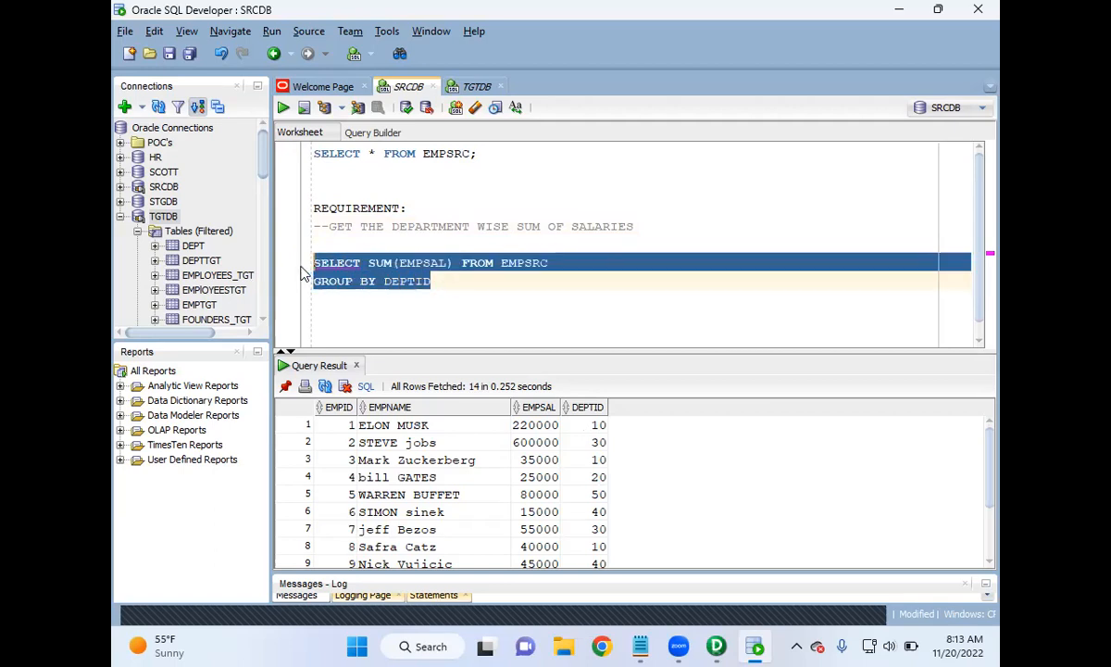
left_click(283, 108)
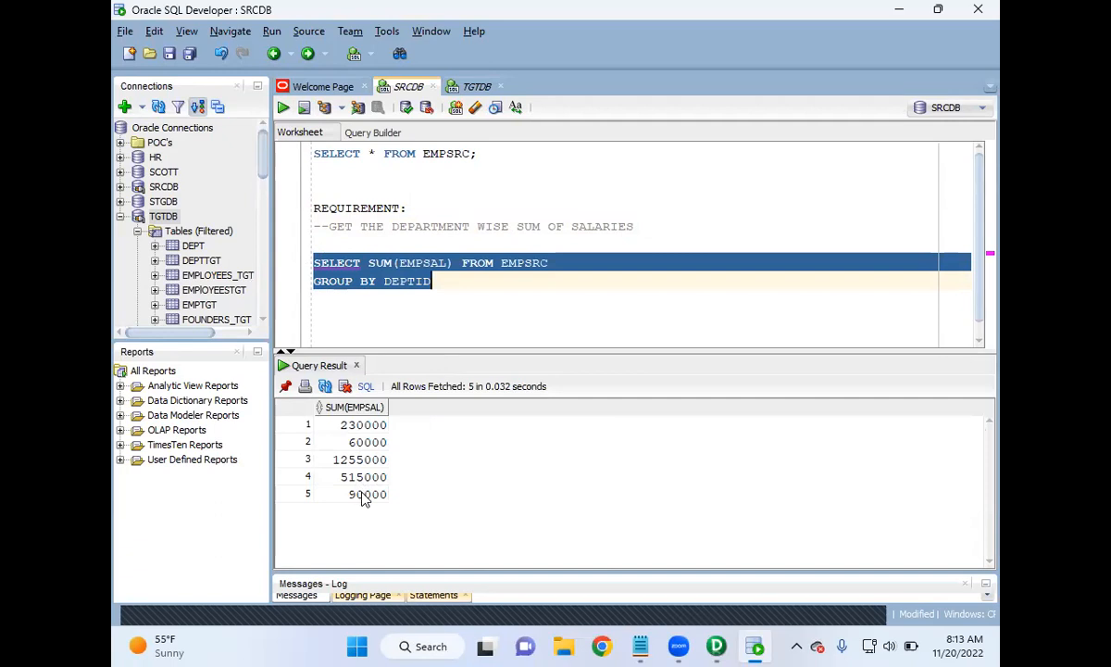
left_click(364, 495)
- Copy DEPTID from the GROUP BY clause into the select list so it reads "DEPTID,SUM(EMPSAL)"
left_click(474, 302)
left_click_drag(437, 282, 386, 281)
key("ctrl+c")
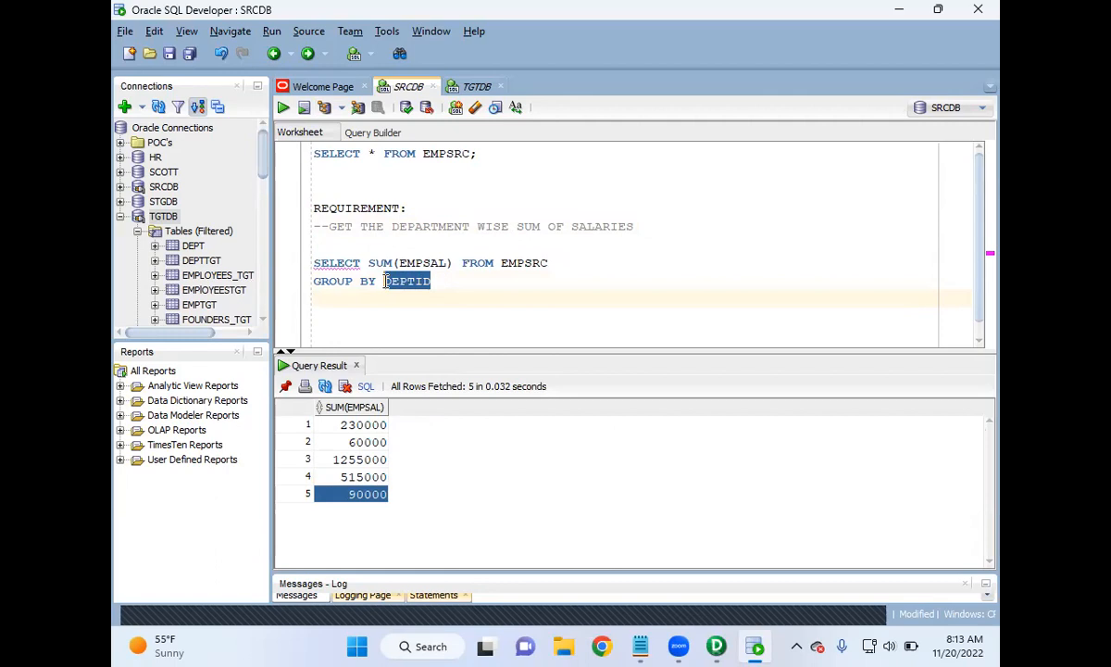
key("ctrl+s")
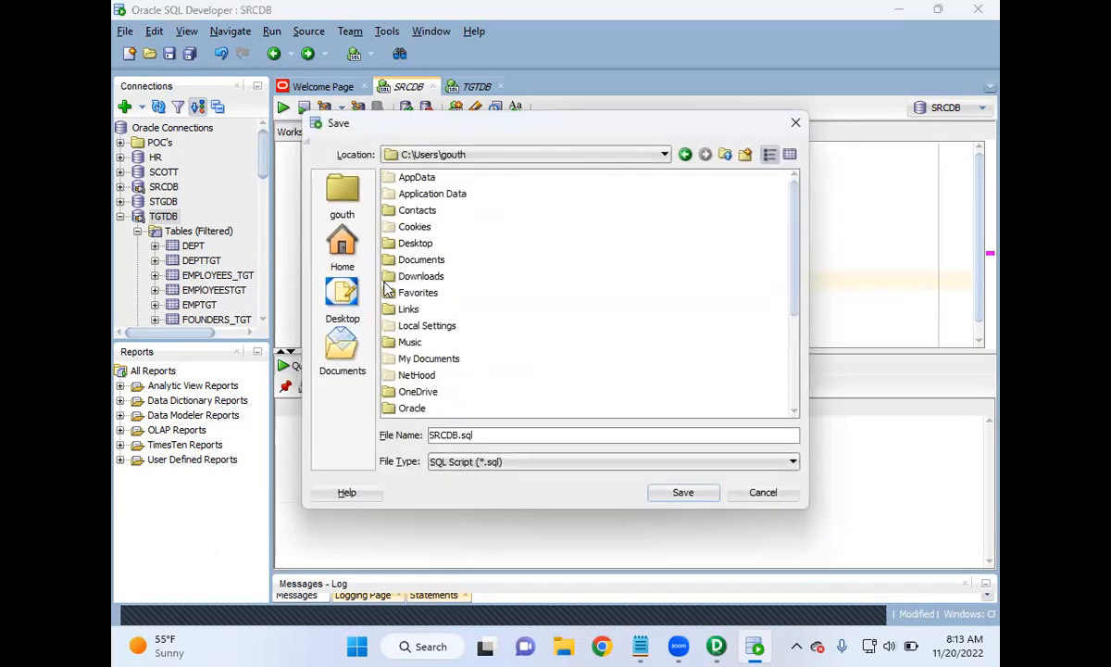
left_click(760, 492)
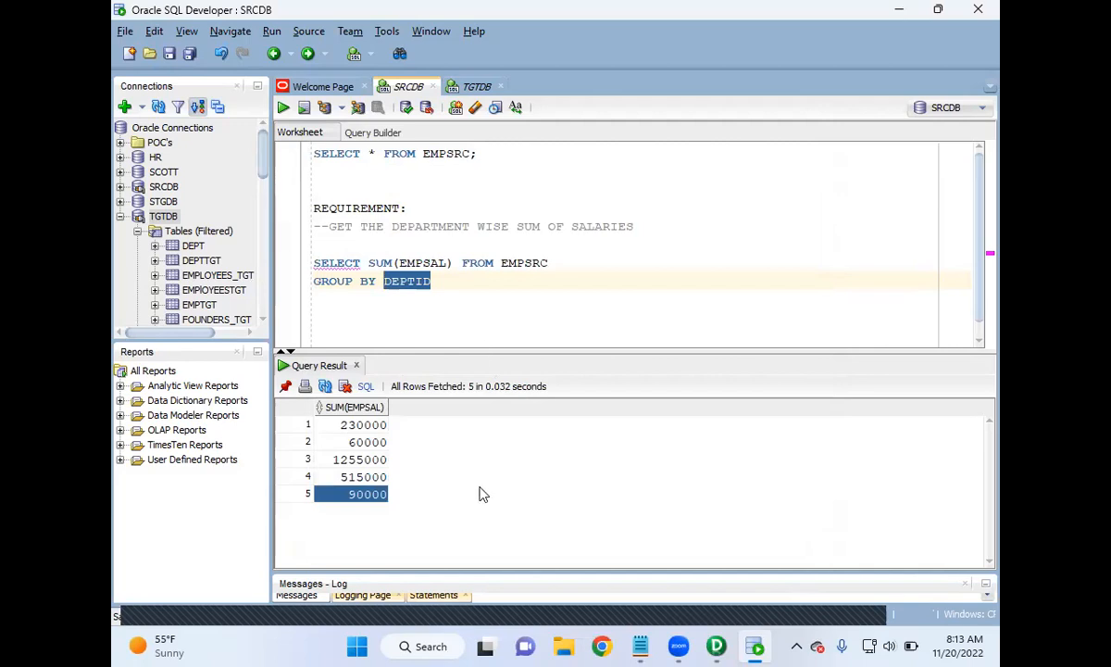
left_click(369, 264)
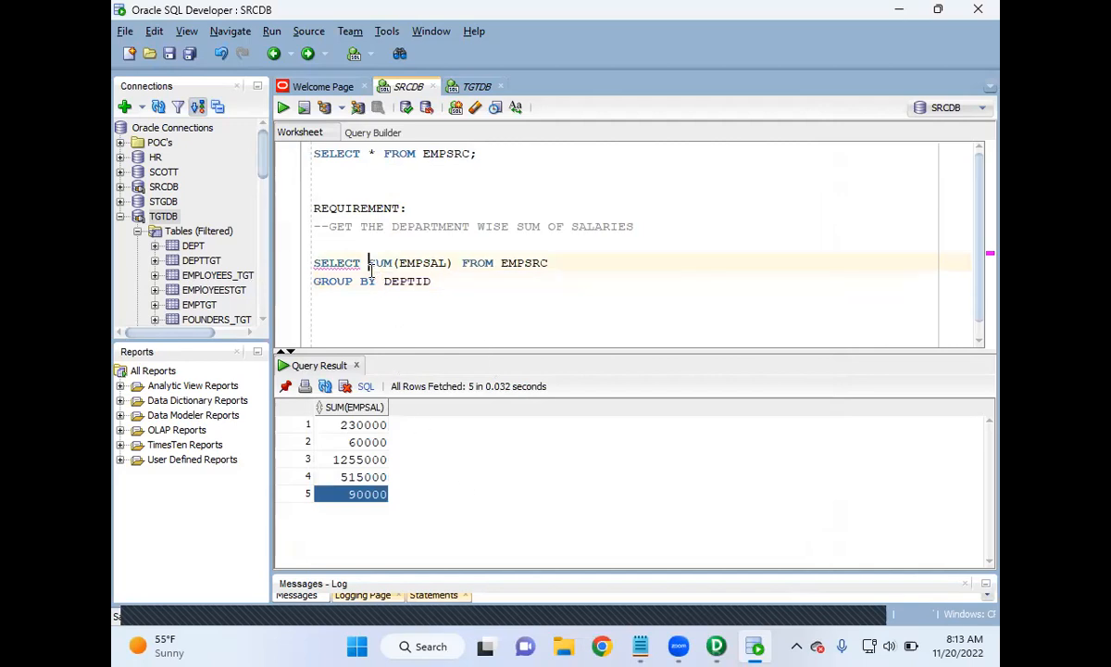
key("ctrl+v")
type(",")
- Run the "DEPTID,SUM(EMPSAL)" query and review each department's salary sum against the requirement
left_click_drag(494, 275, 287, 239)
left_click(284, 108)
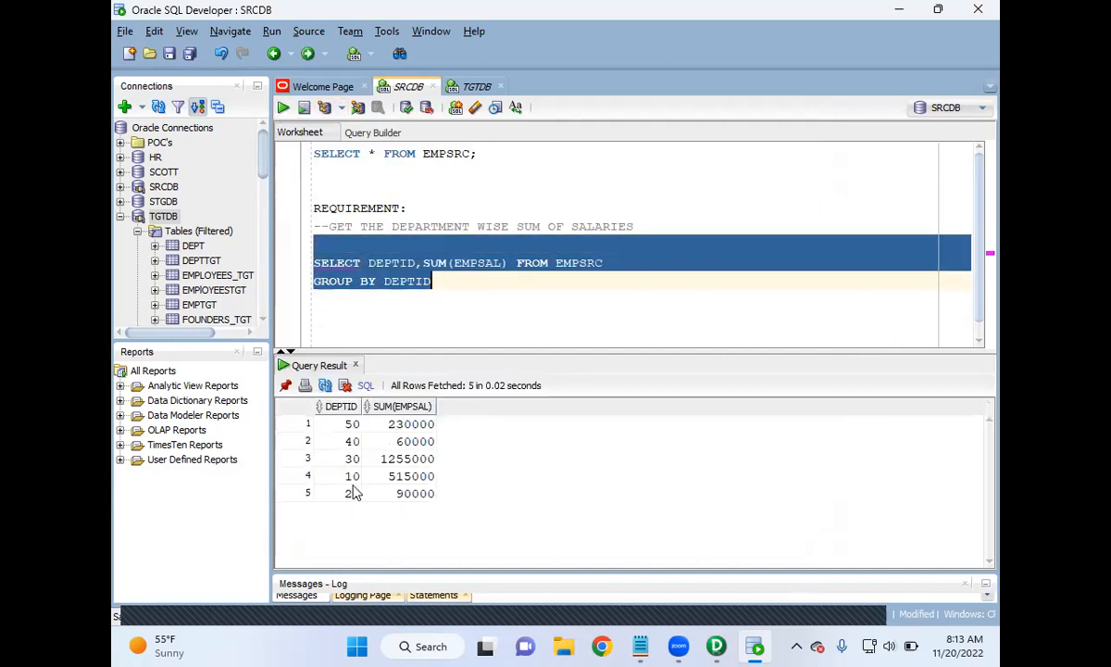
left_click(398, 476)
left_click(389, 444)
left_click(357, 444)
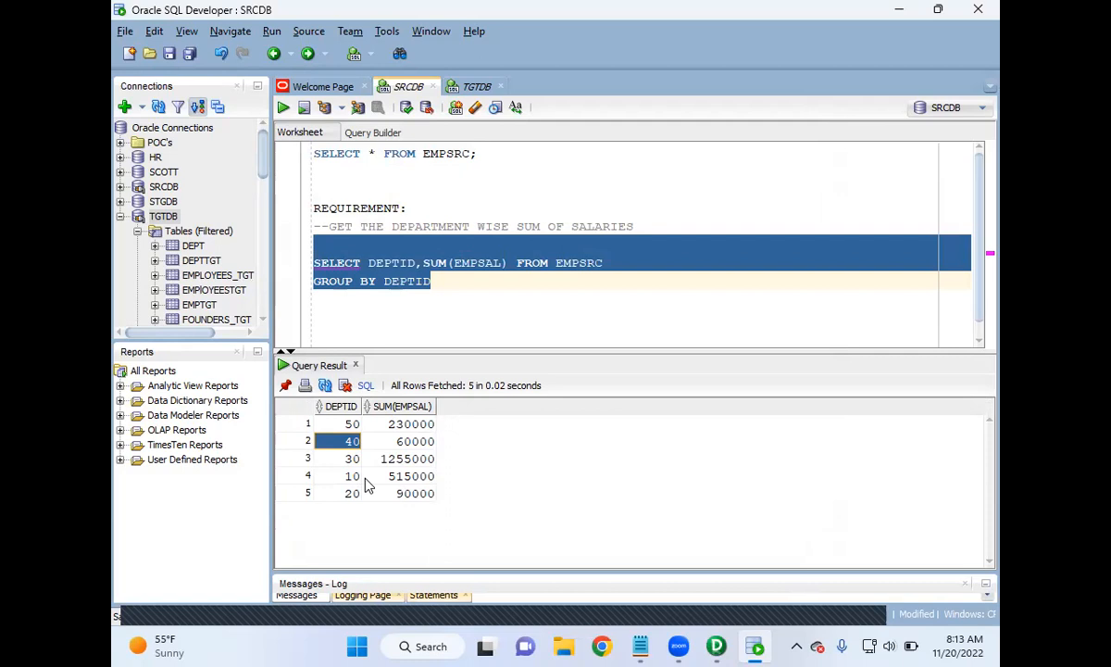
left_click_drag(446, 298, 305, 261)
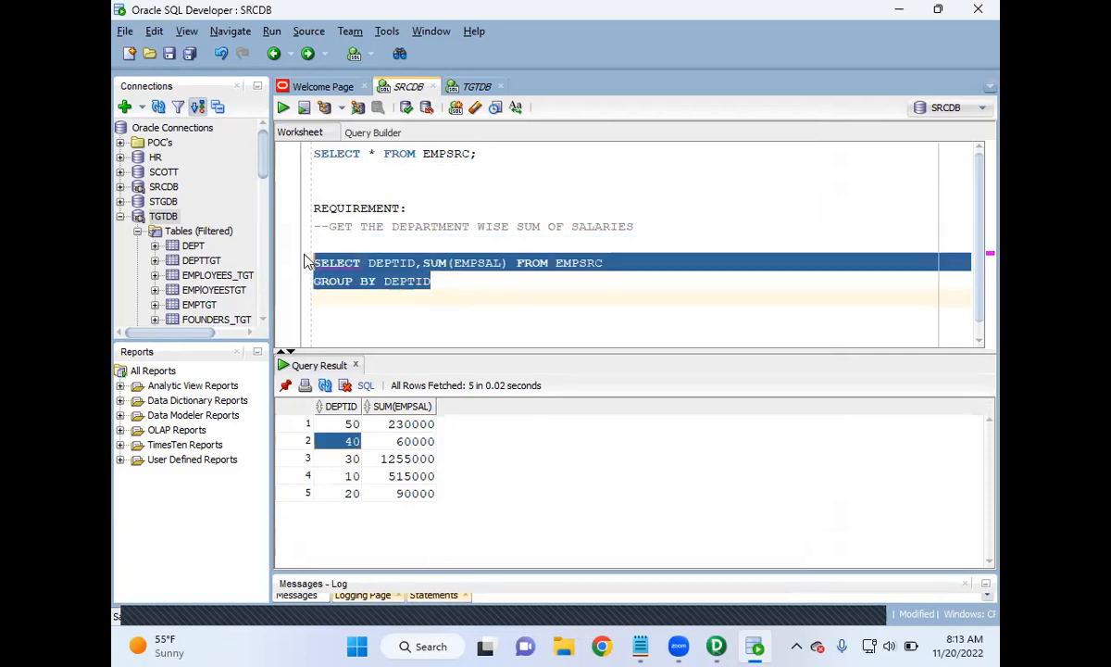
left_click_drag(635, 226, 332, 225)
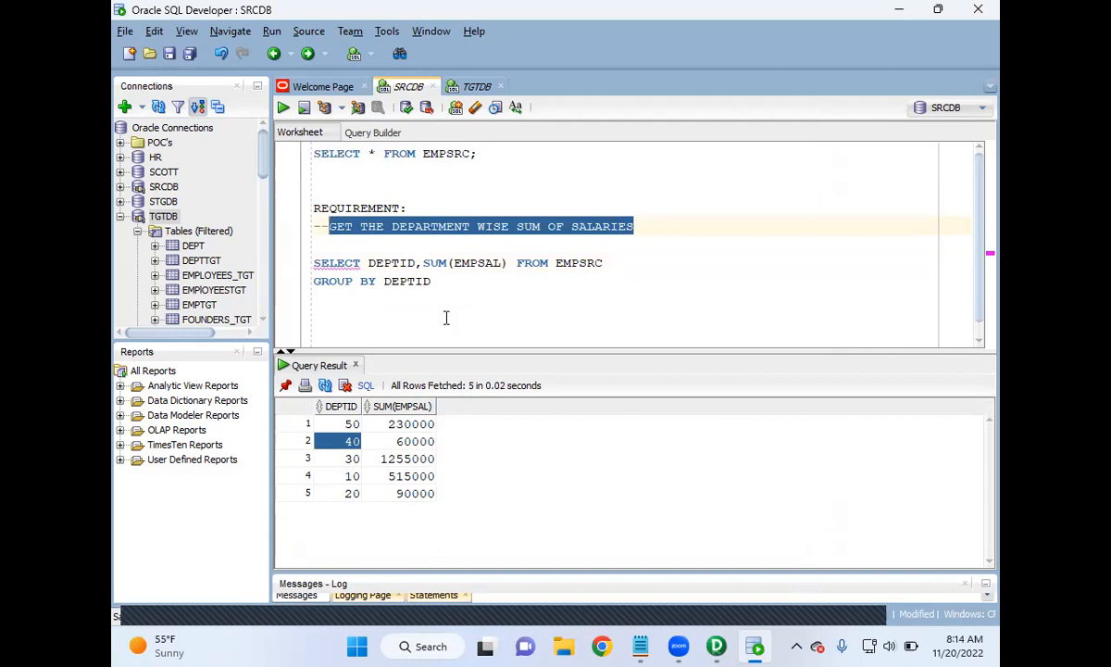
- Switch to the Class1RecordingNotes file in Notepad and review the prerequisite and the three basic steps from mapping to monitoring
left_click(719, 645)
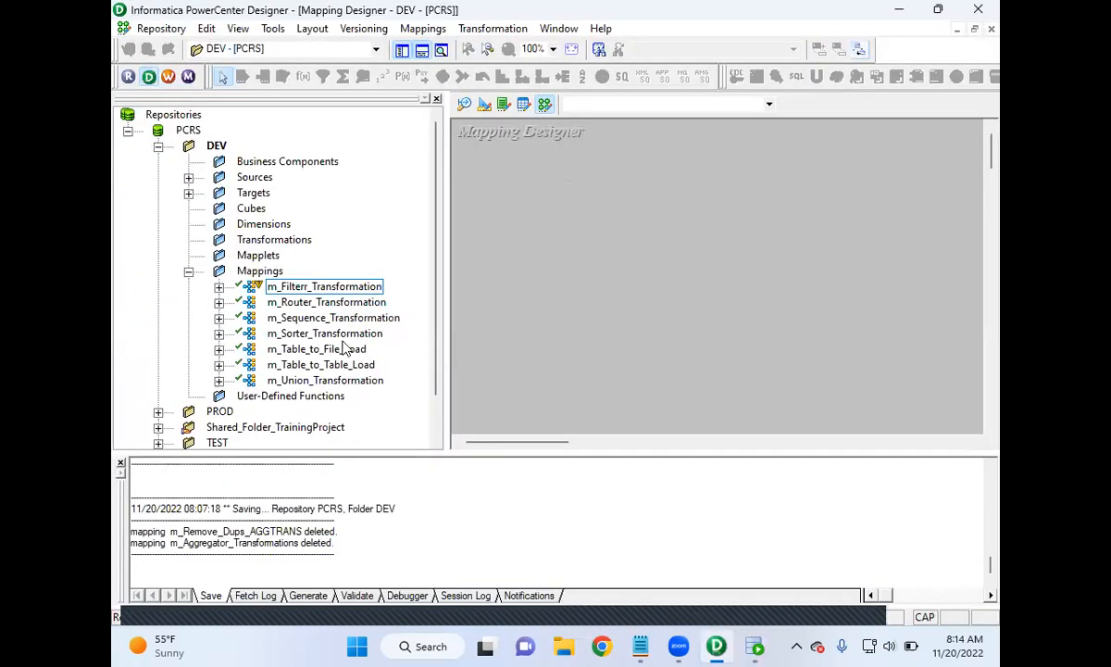
mouse_move(640, 646)
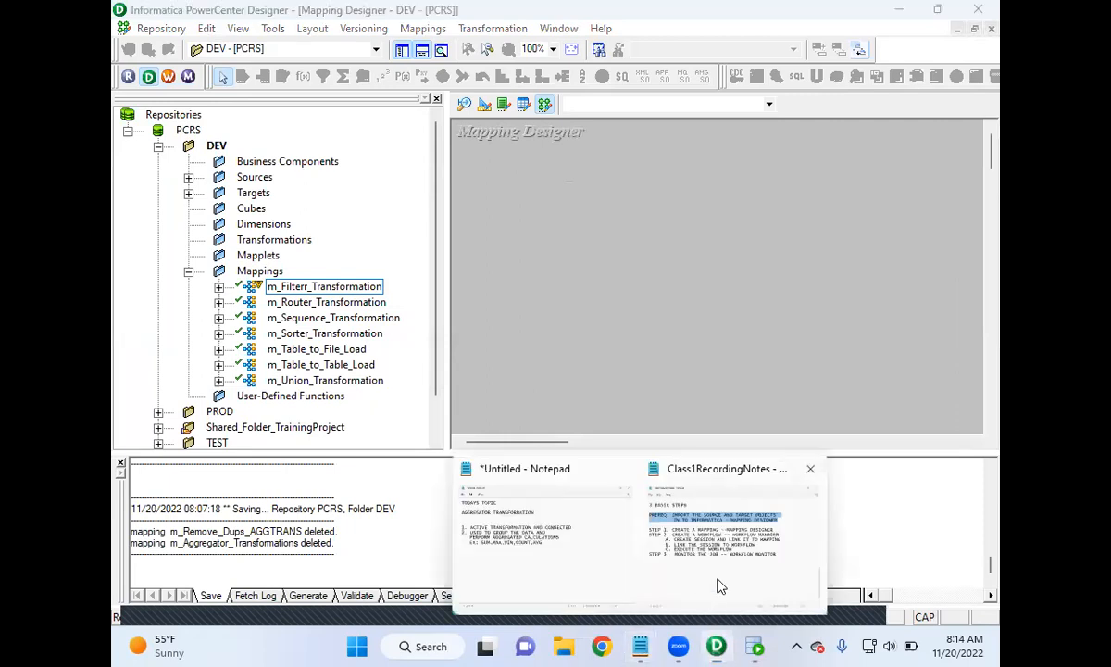
left_click(720, 586)
left_click(472, 310)
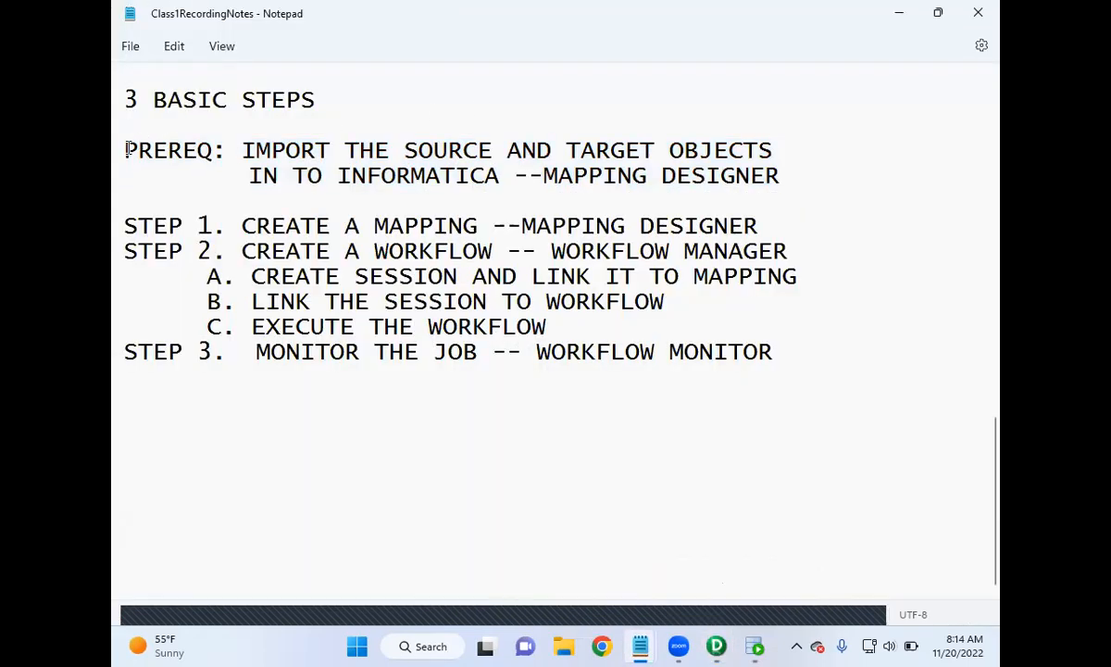
left_click_drag(125, 151, 212, 150)
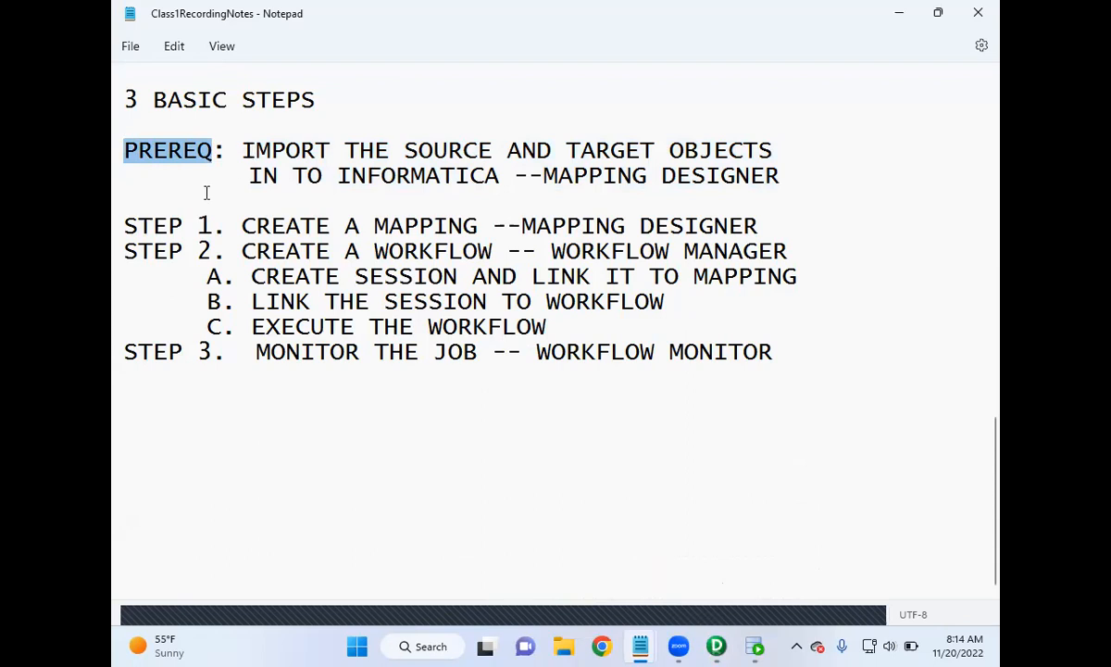
left_click_drag(125, 225, 224, 224)
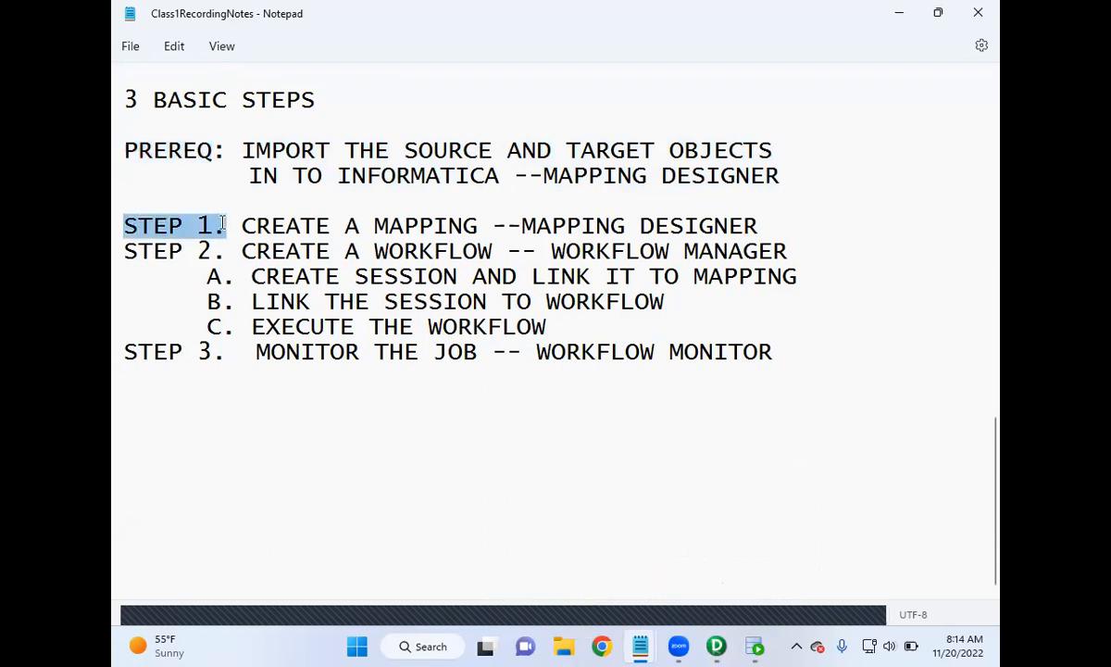
left_click_drag(124, 251, 227, 251)
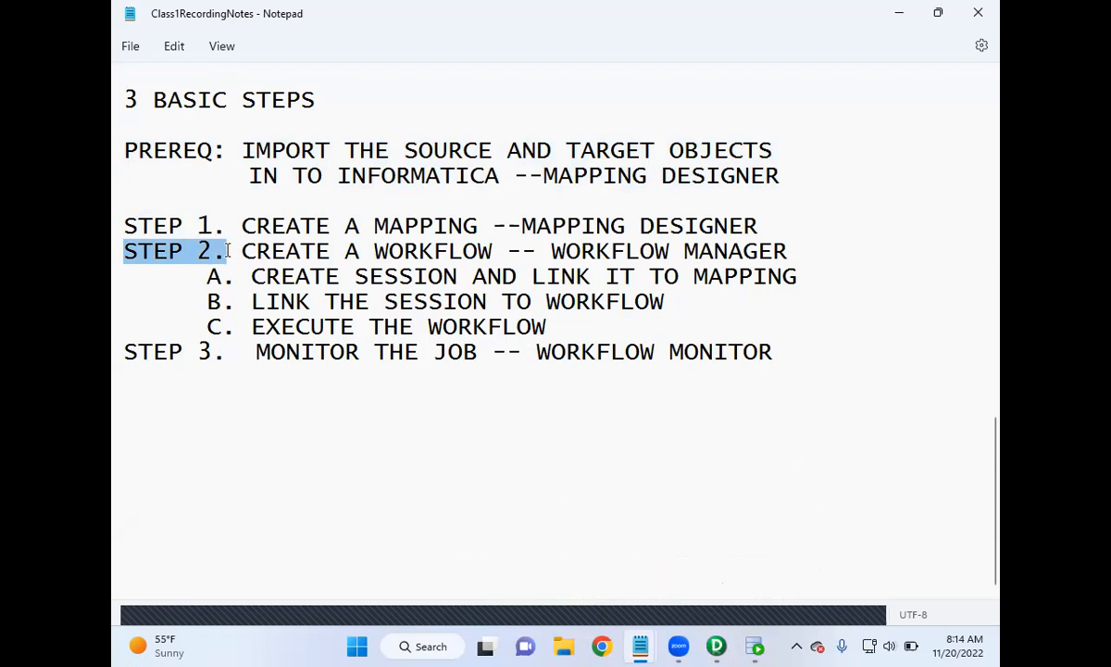
left_click_drag(123, 351, 250, 349)
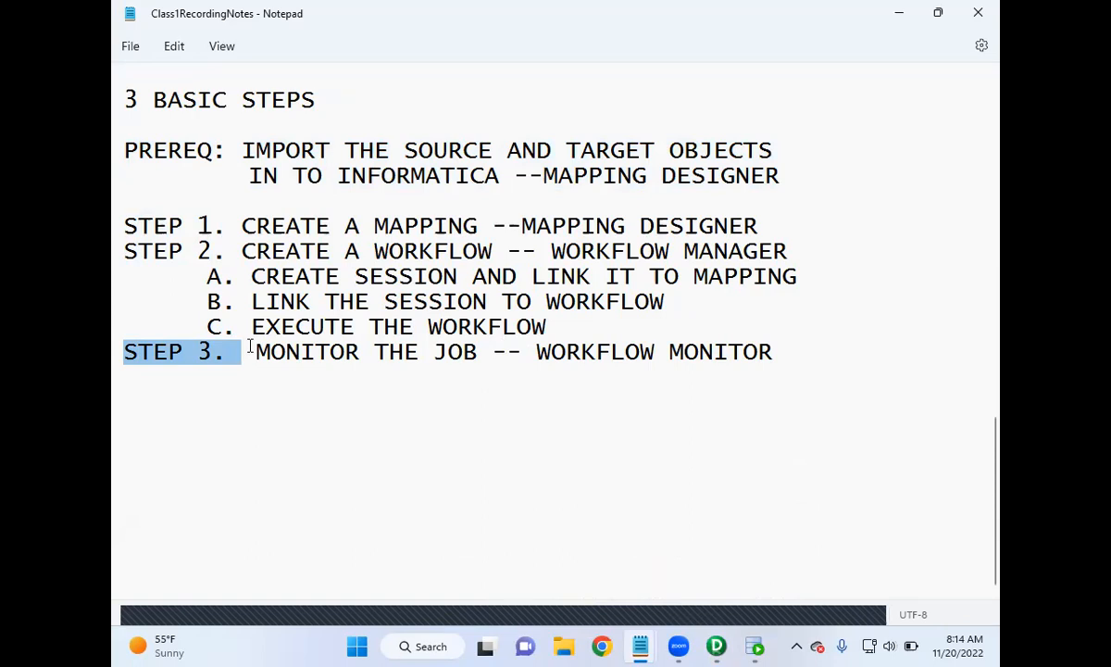
left_click_drag(788, 359, 130, 155)
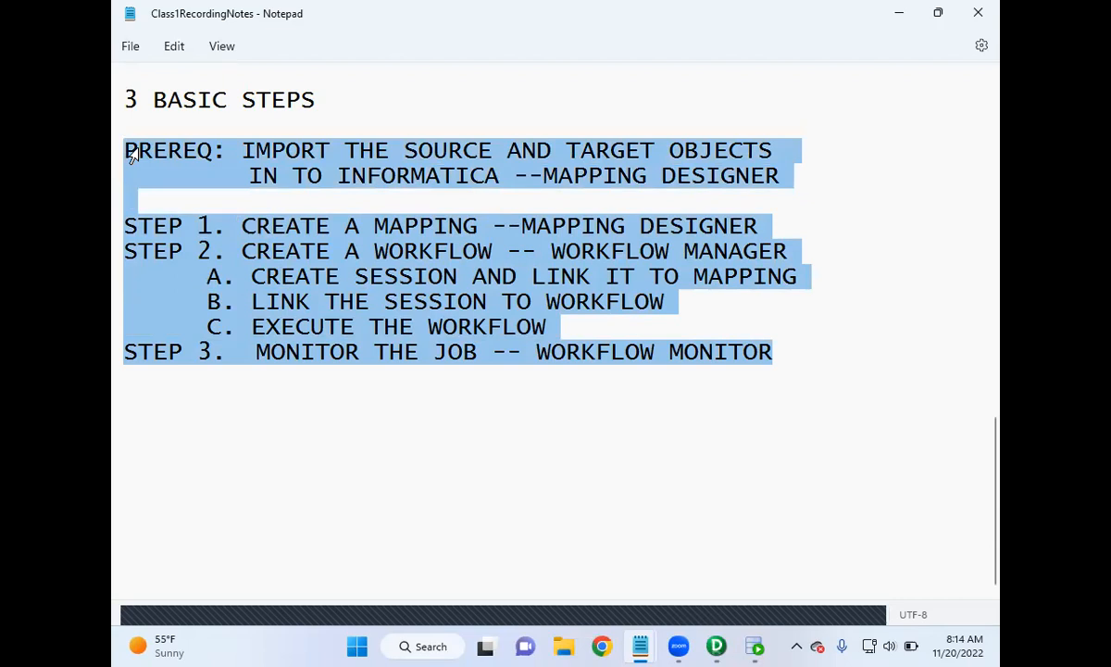
- Switch to Informatica PowerCenter Designer and check the EMPSRC definition in the Source Analyzer and under the SRCDB sources
left_click(904, 15)
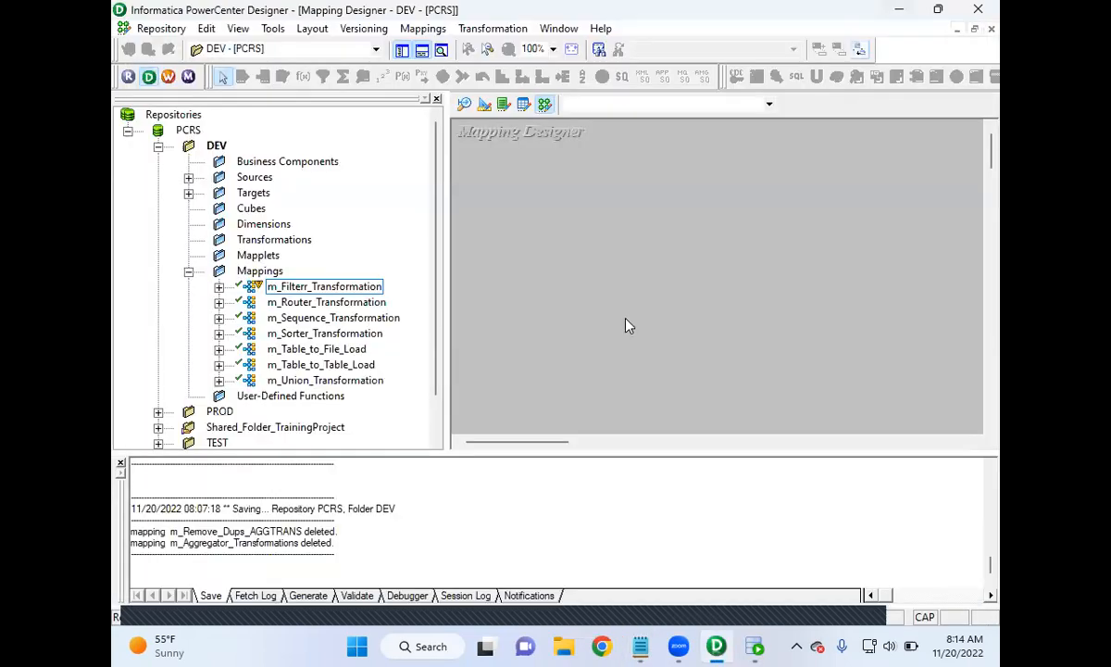
left_click(464, 105)
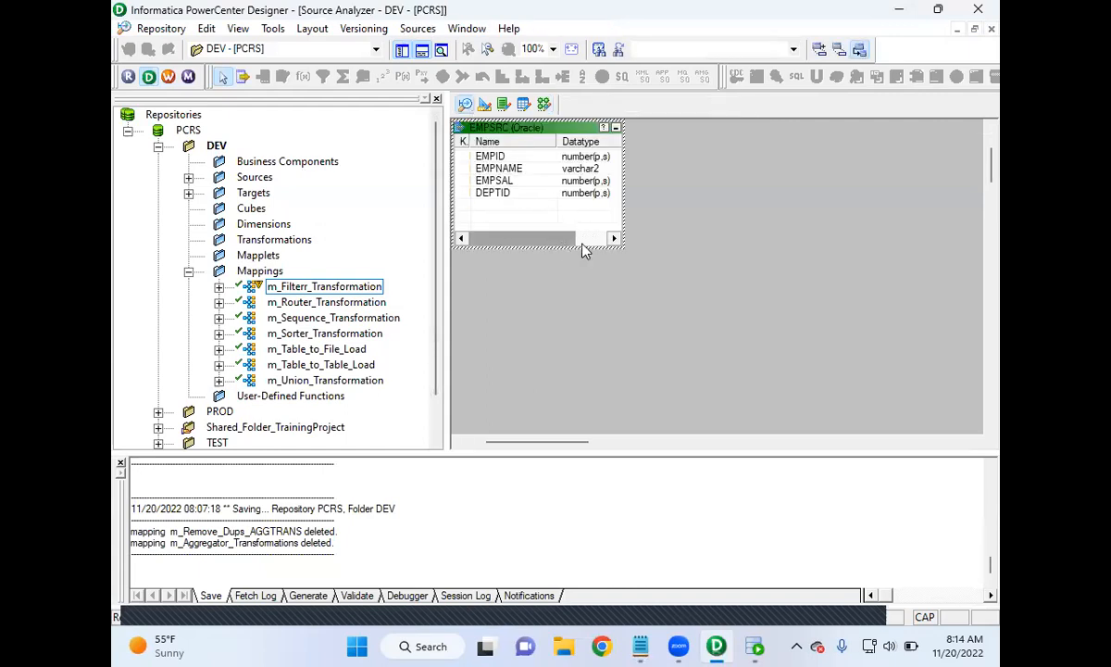
left_click(484, 106)
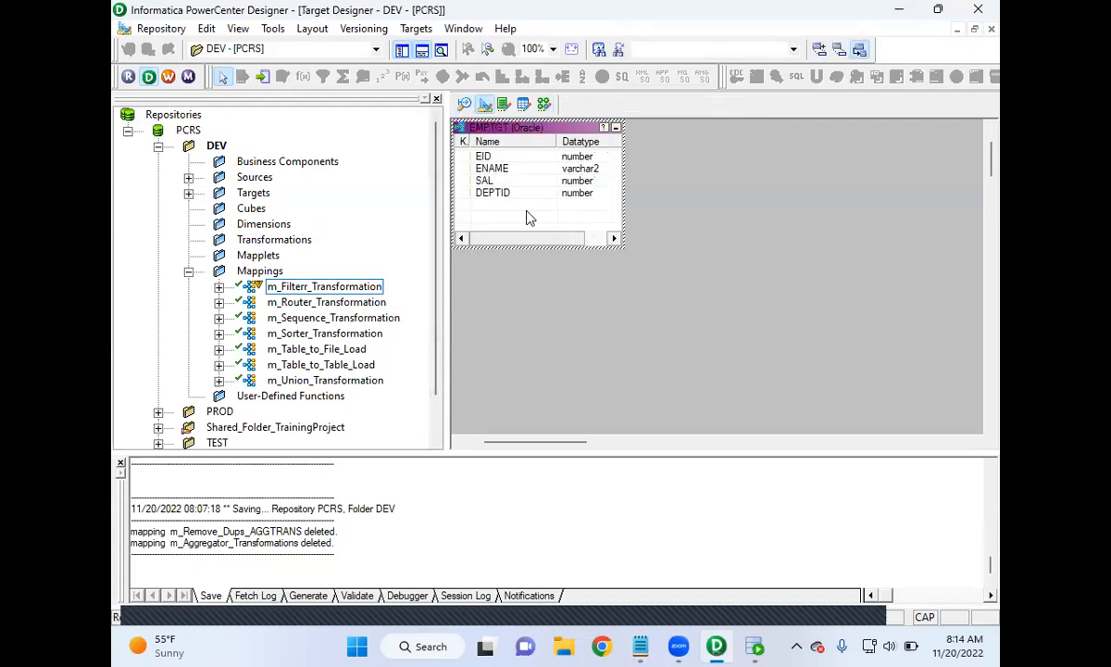
left_click(464, 105)
left_click(188, 177)
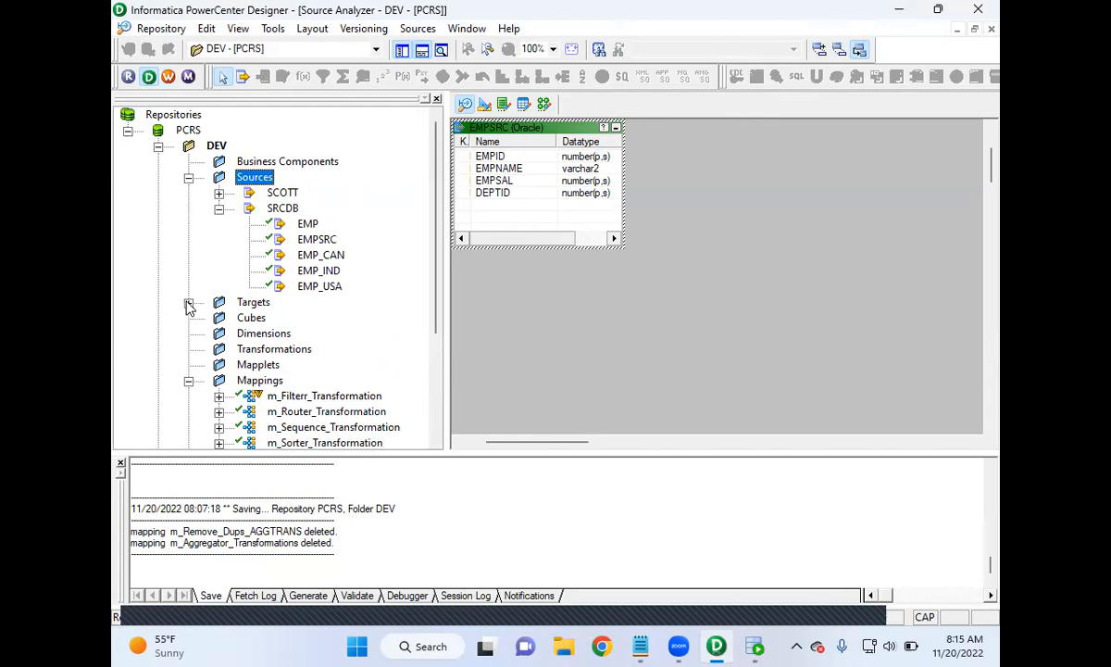
left_click(316, 239)
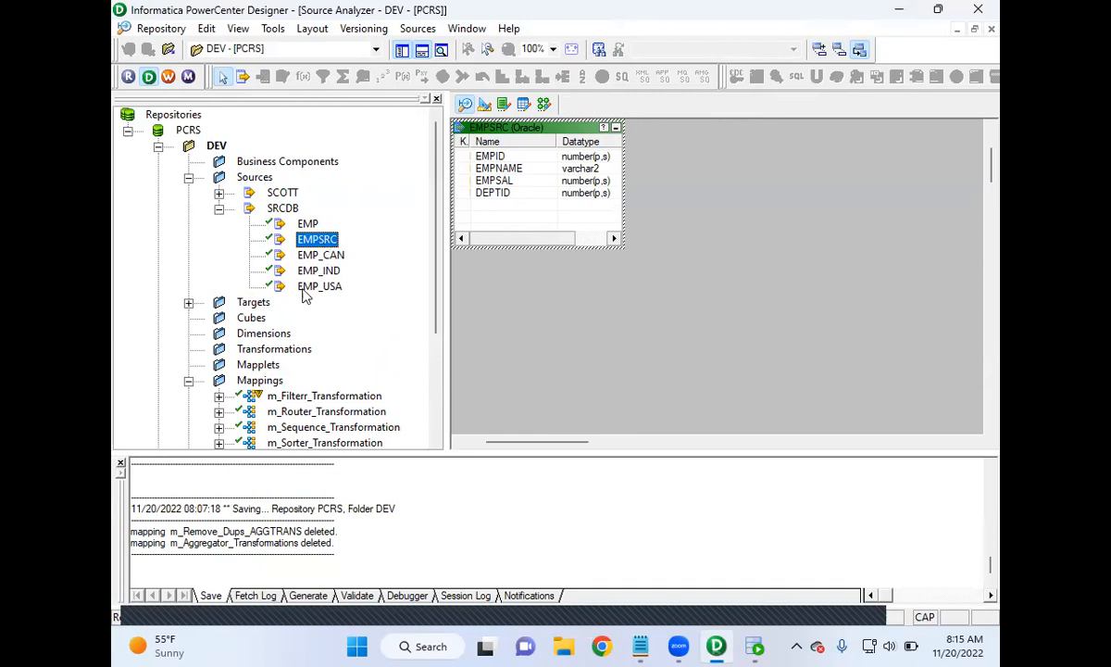
- Find DEPTTGT among the repository targets and add its definition to the Target Designer workspace beside EMPTGT
left_click(188, 303)
left_click(293, 289)
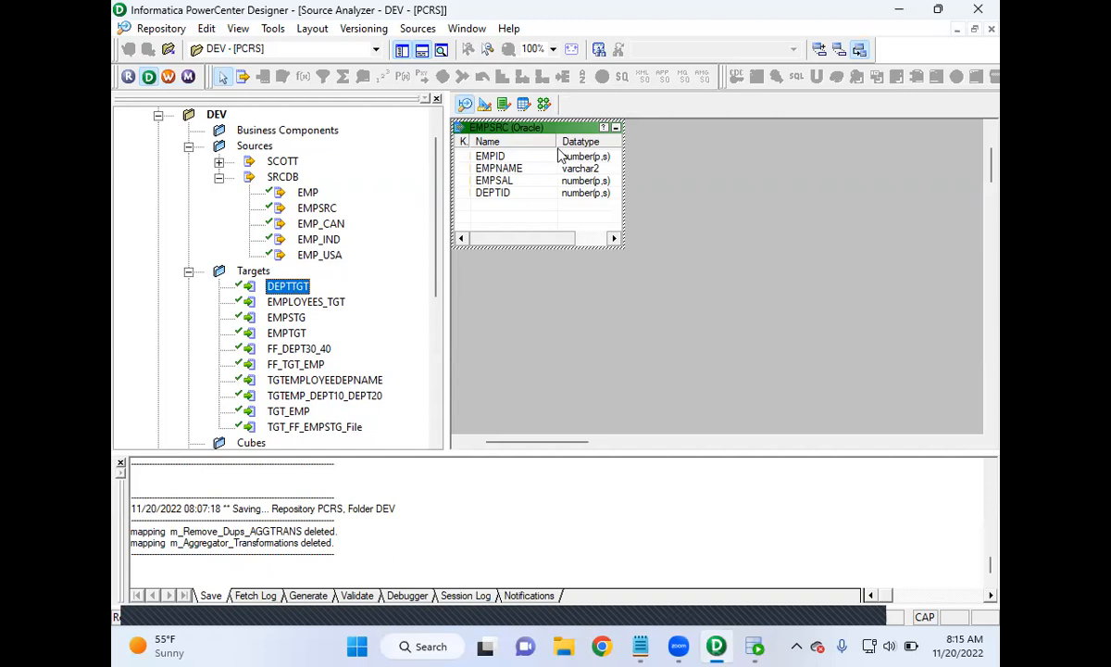
left_click(483, 105)
left_click_drag(287, 286, 603, 308)
left_click(675, 198)
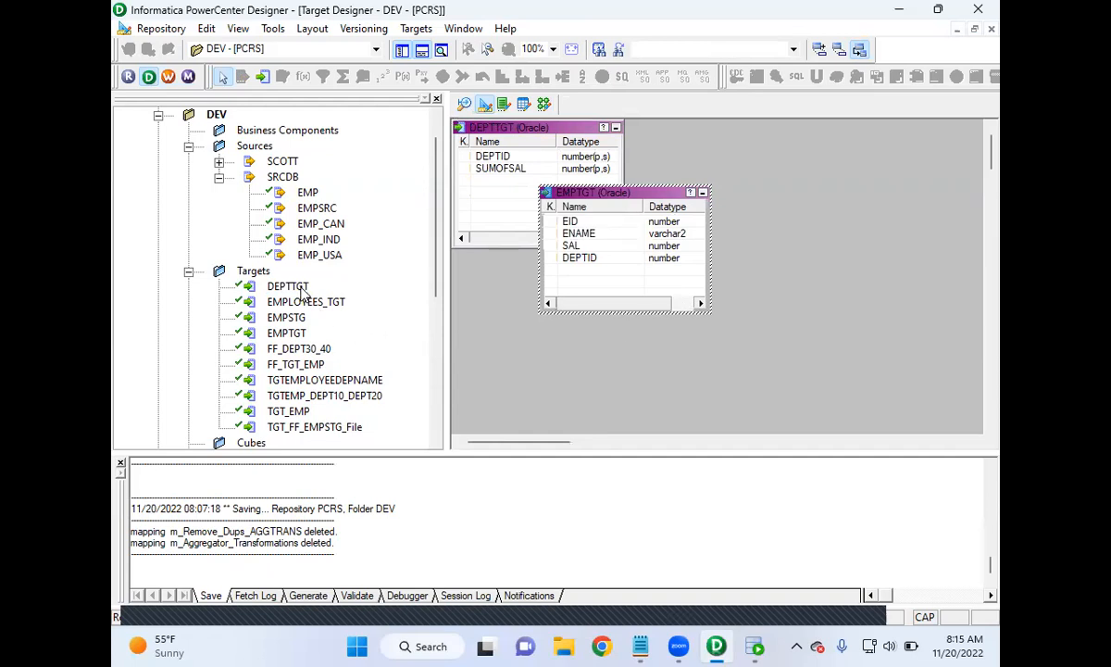
left_click(299, 289)
left_click_drag(298, 289, 784, 310)
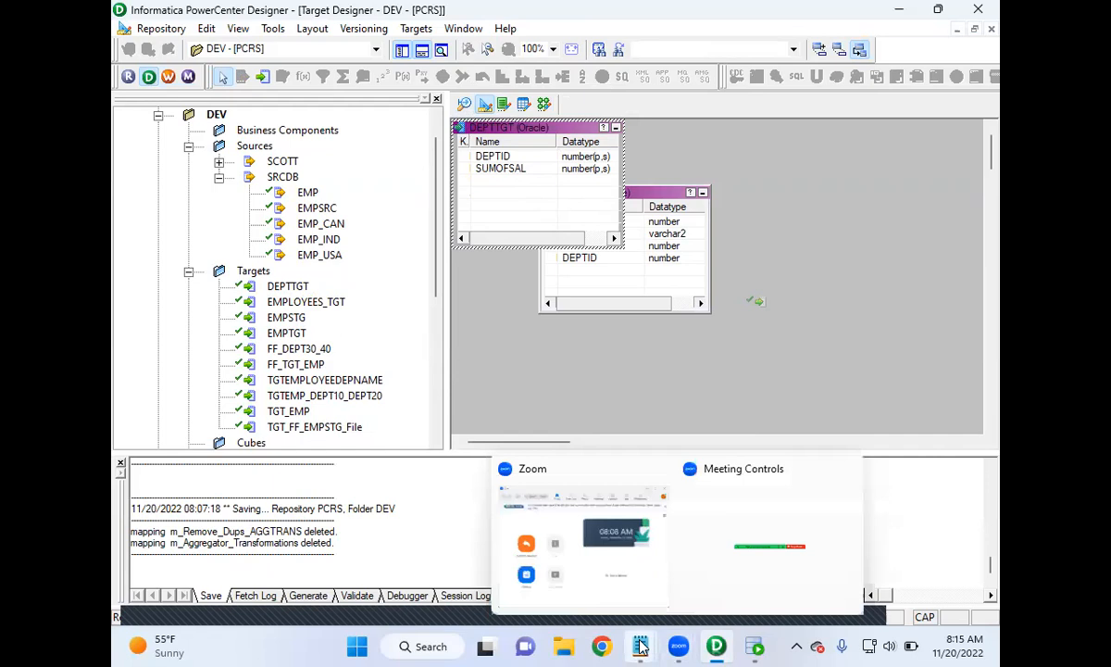
- Switch to the Class1RecordingNotes file in Notepad and review step 1, creating a mapping in Mapping Designer
mouse_move(640, 647)
left_click(627, 520)
left_click(574, 327)
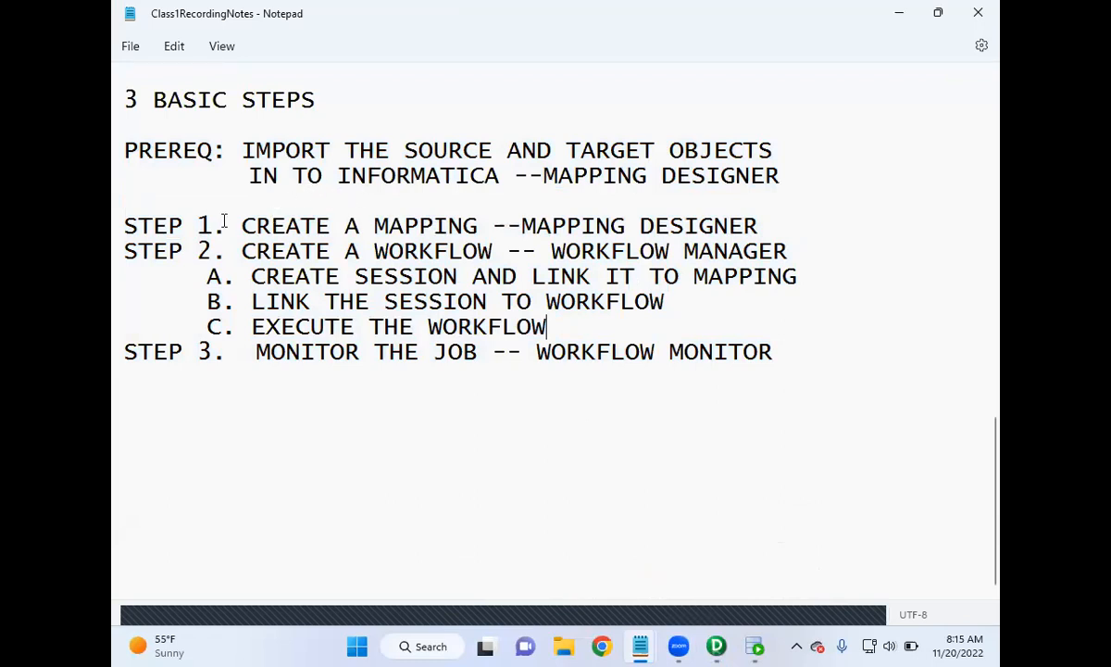
left_click_drag(222, 225, 468, 226)
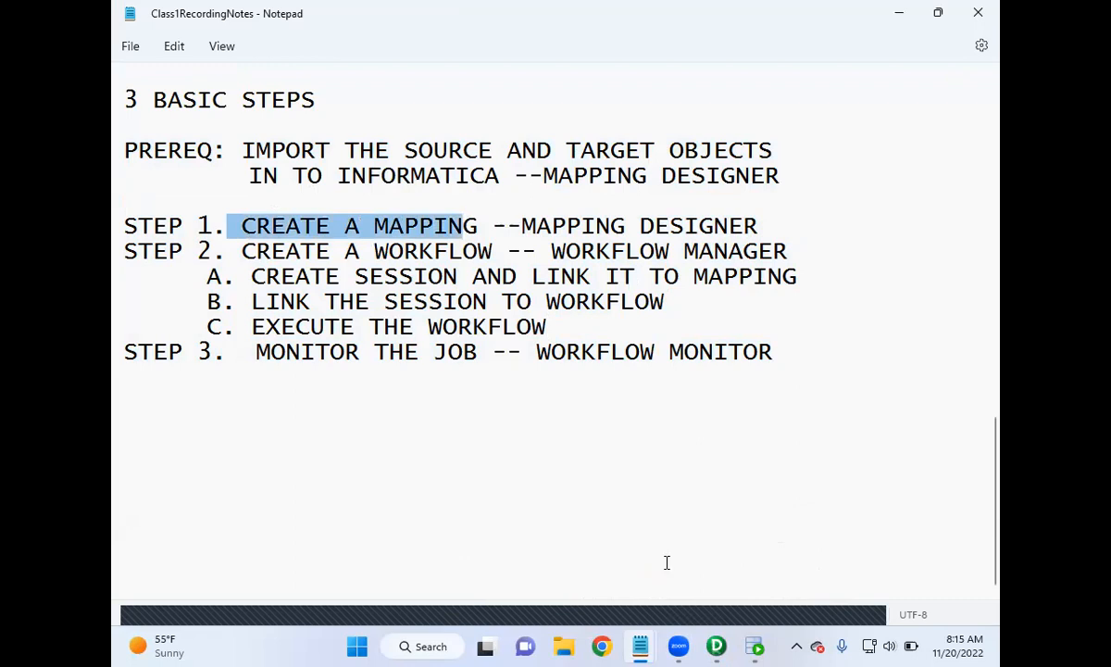
- Switch back to PowerCenter Designer and create a new mapping named m_AGGTRANS in the Mapping Designer
left_click(716, 646)
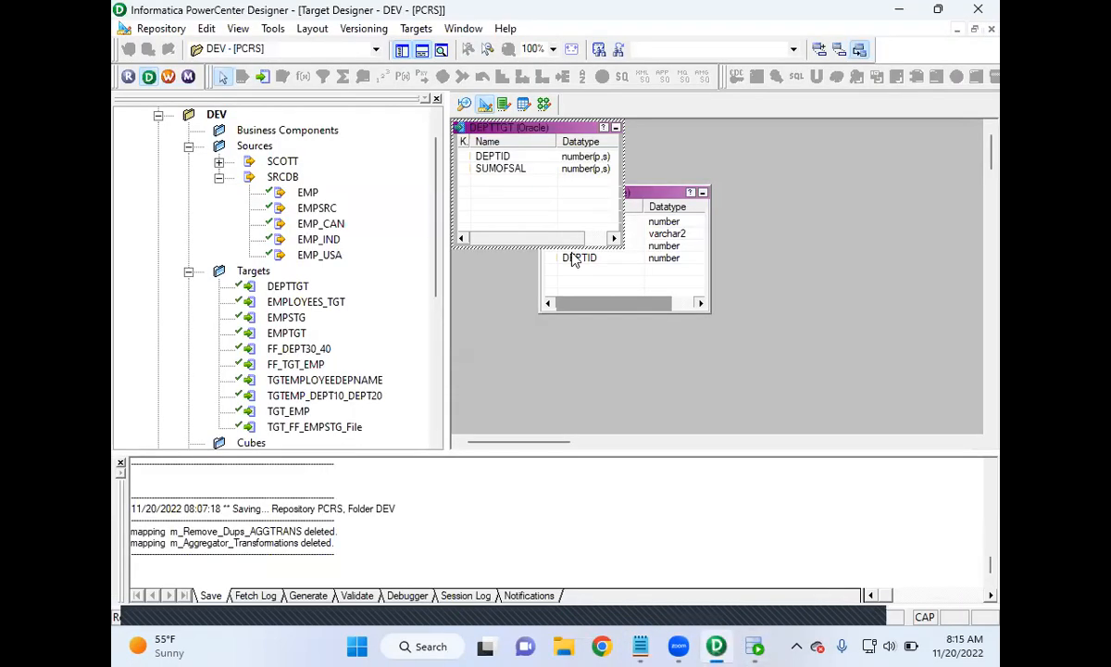
left_click(544, 104)
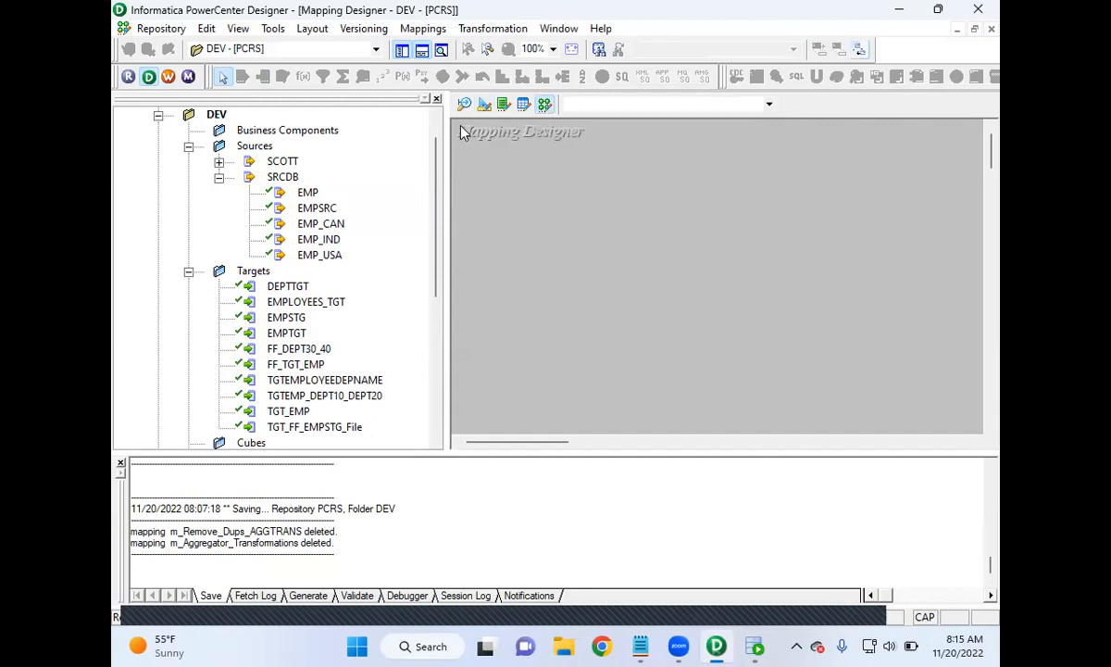
left_click(439, 31)
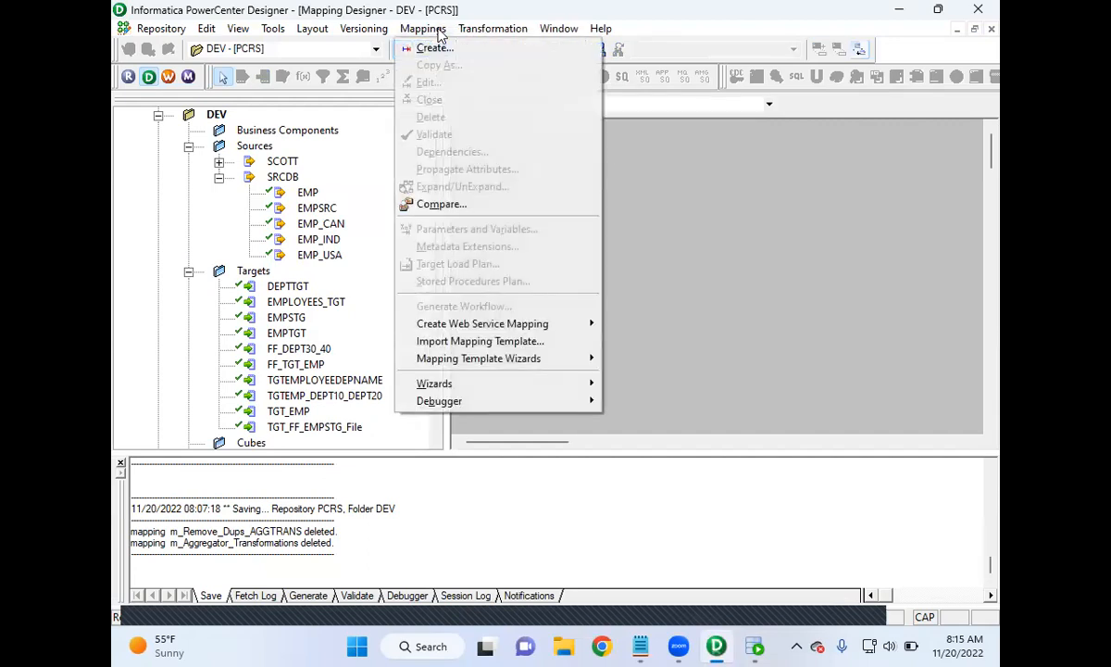
left_click(434, 44)
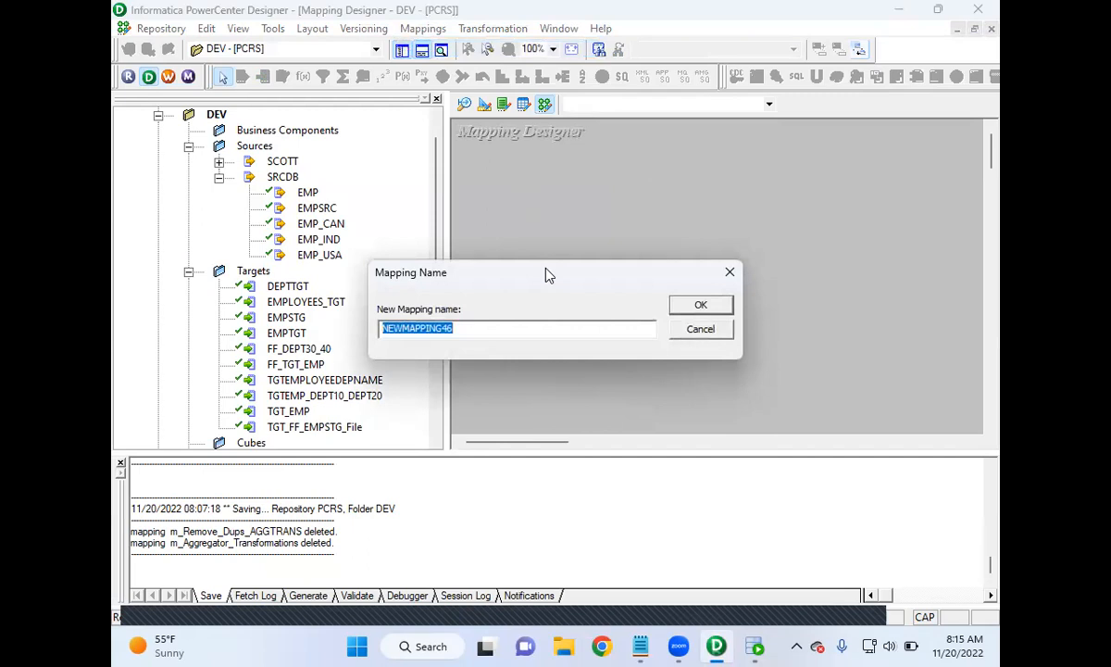
type("m_AGGTRANS")
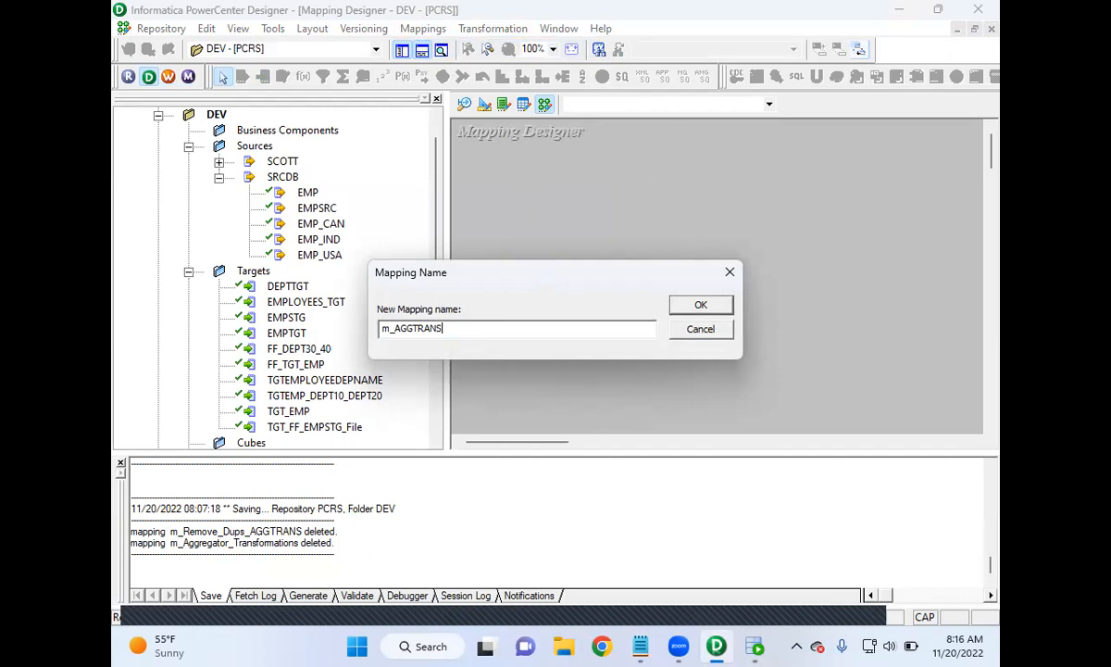
left_click(701, 307)
- Add the EMPSRC source and DEPTTGT target to the mapping, enlarge the workspace, and place the target well apart from the source qualifier
left_click_drag(317, 208, 562, 237)
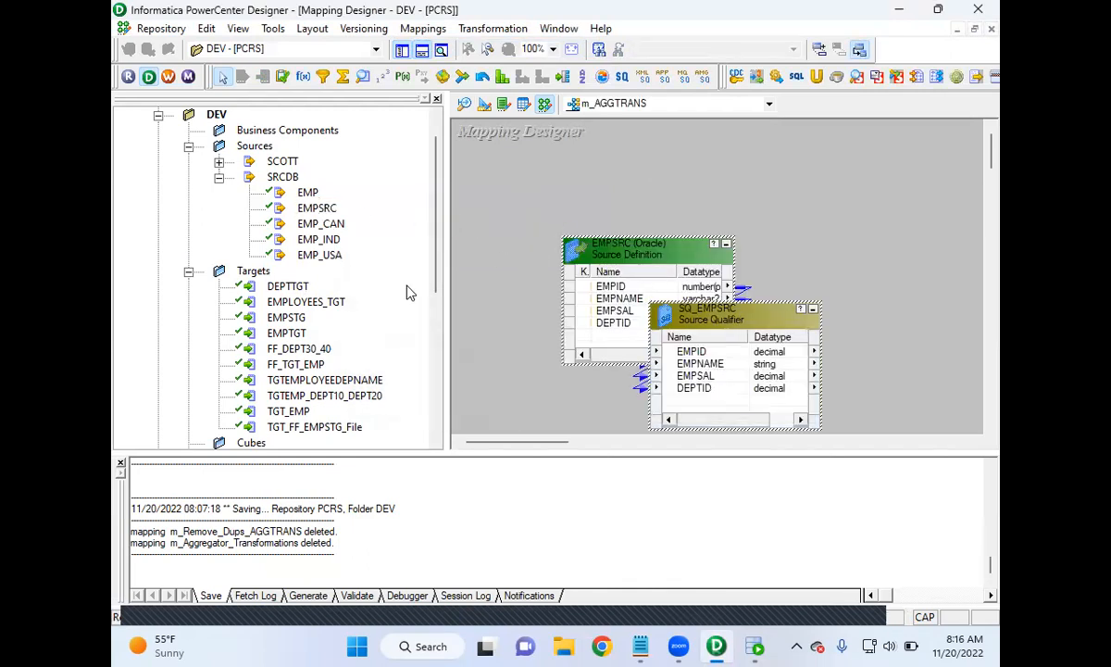
left_click_drag(282, 286, 837, 225)
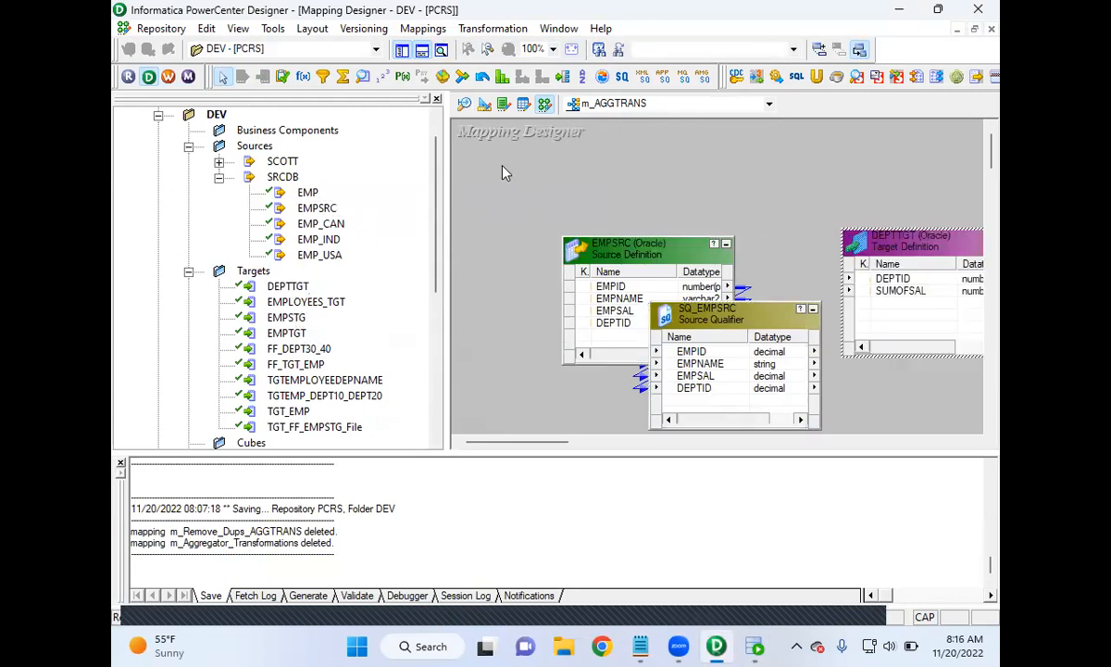
left_click(419, 53)
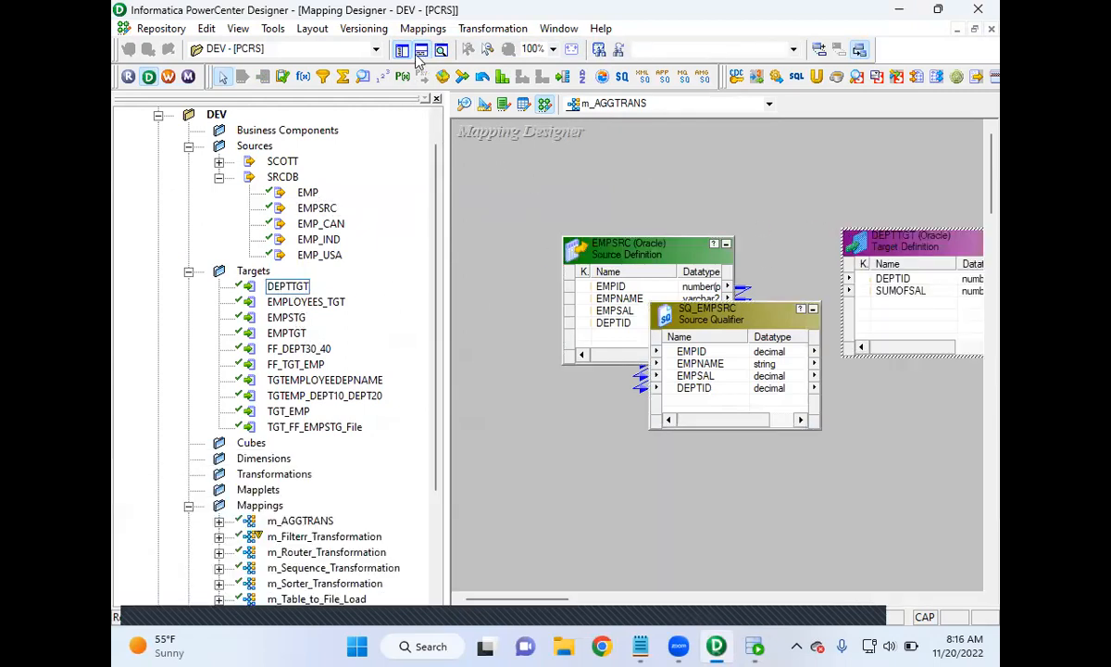
left_click(401, 51)
left_click_drag(619, 252, 851, 299)
- Create an Aggregator transformation named AGG_DEPTID and place it between the source qualifier and the DEPTTGT target
left_click(497, 35)
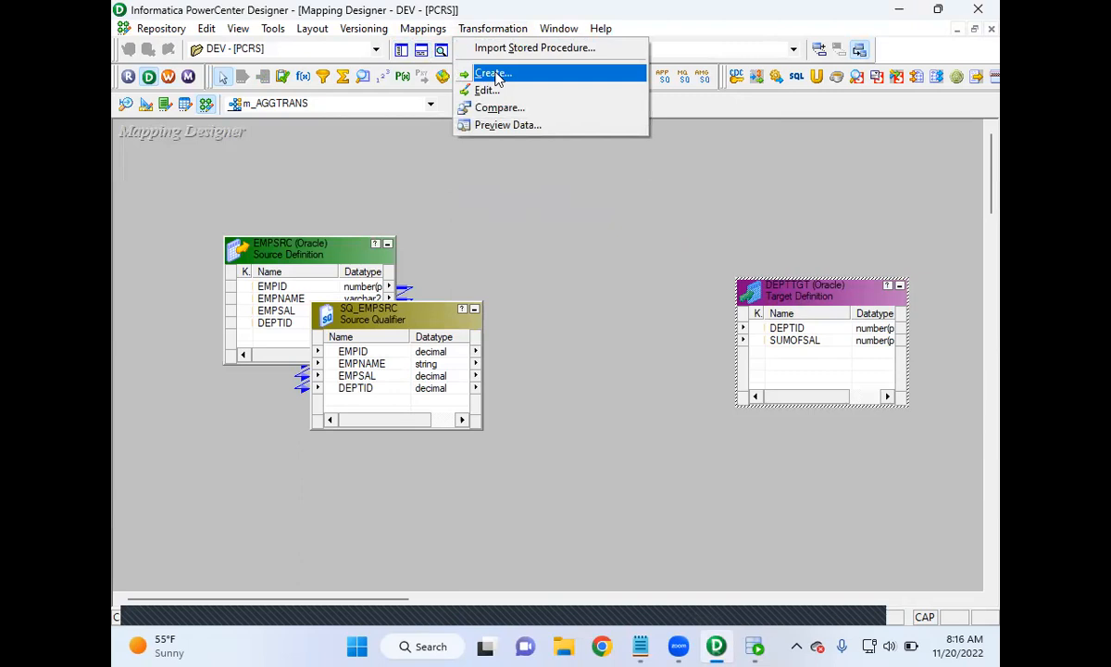
left_click(496, 78)
left_click(477, 342)
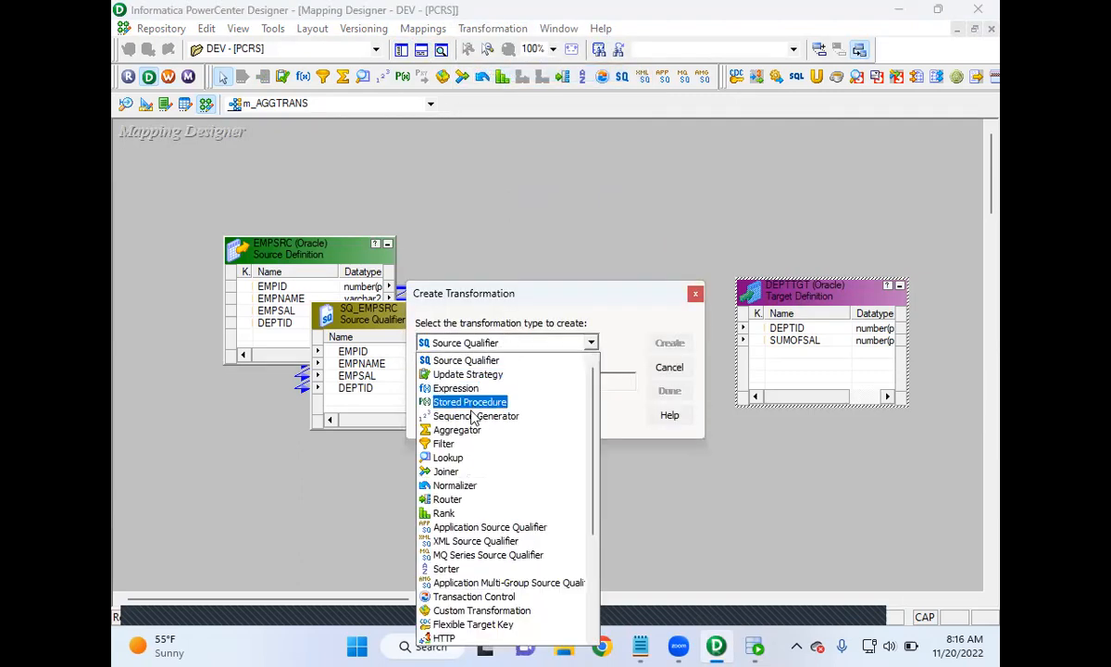
left_click(466, 431)
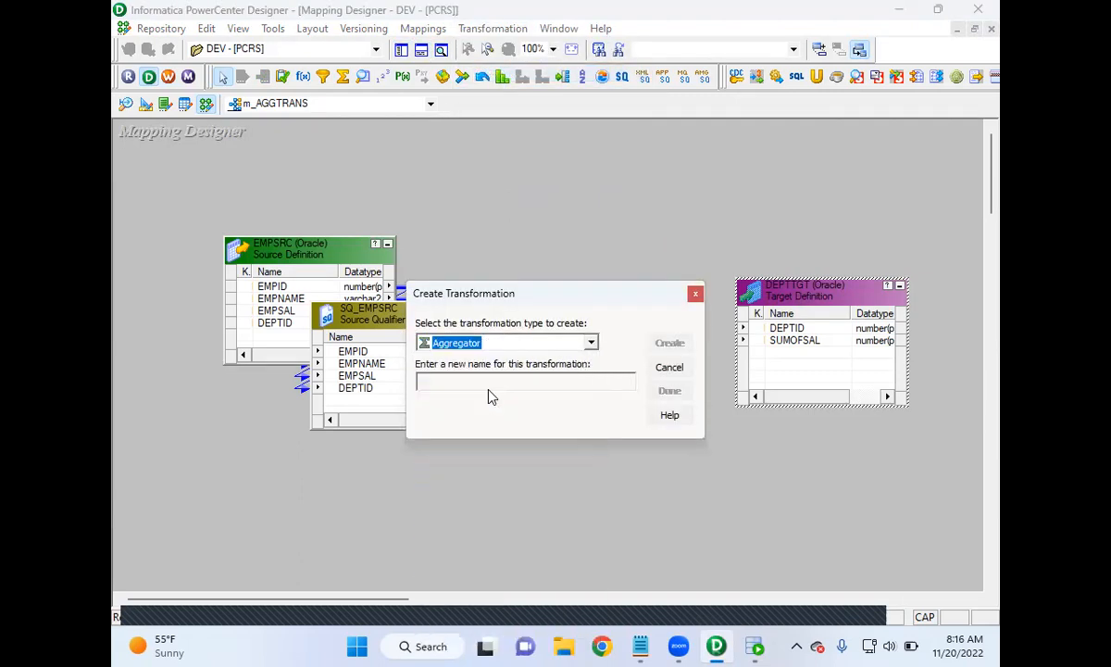
left_click(489, 382)
type("AGG")
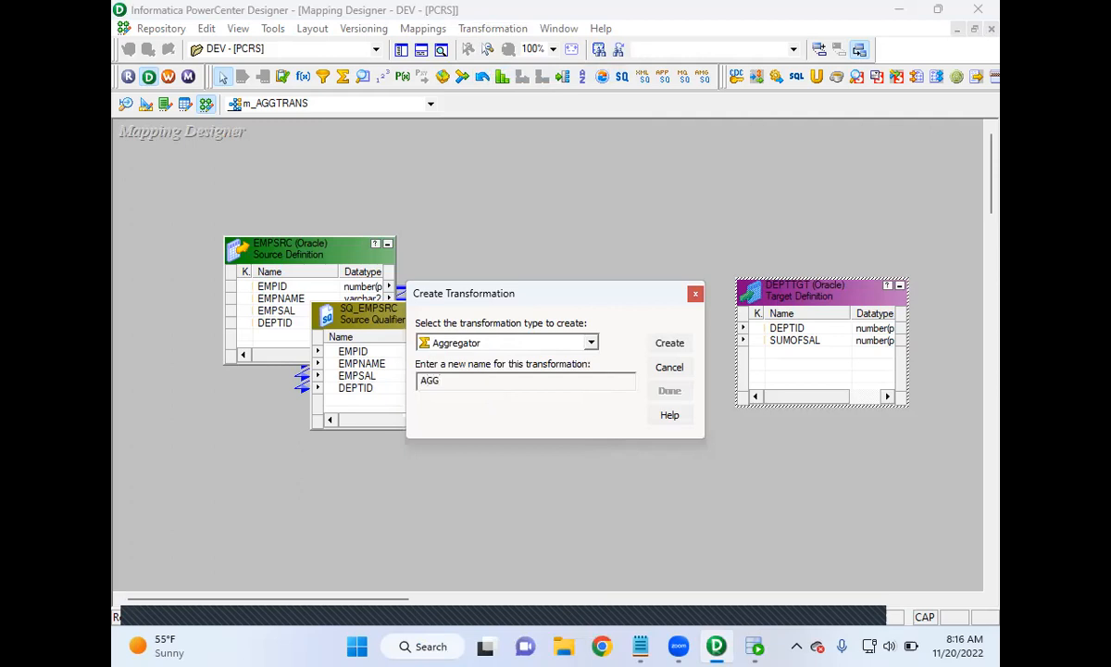
type("_DEPTID")
left_click(670, 343)
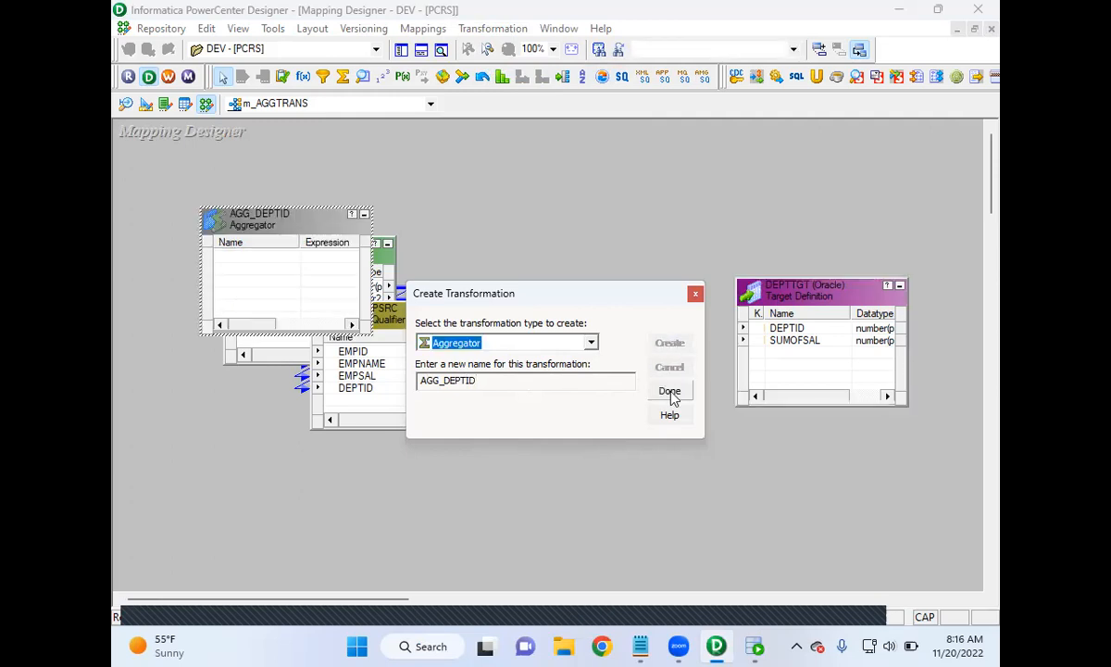
left_click(670, 391)
left_click_drag(237, 210, 562, 165)
- Check the SQ_EMPSRC ports against the department-wise salary requirement in Oracle SQL Developer, running SELECT * FROM EMPSRC to identify the needed columns
left_click(352, 353)
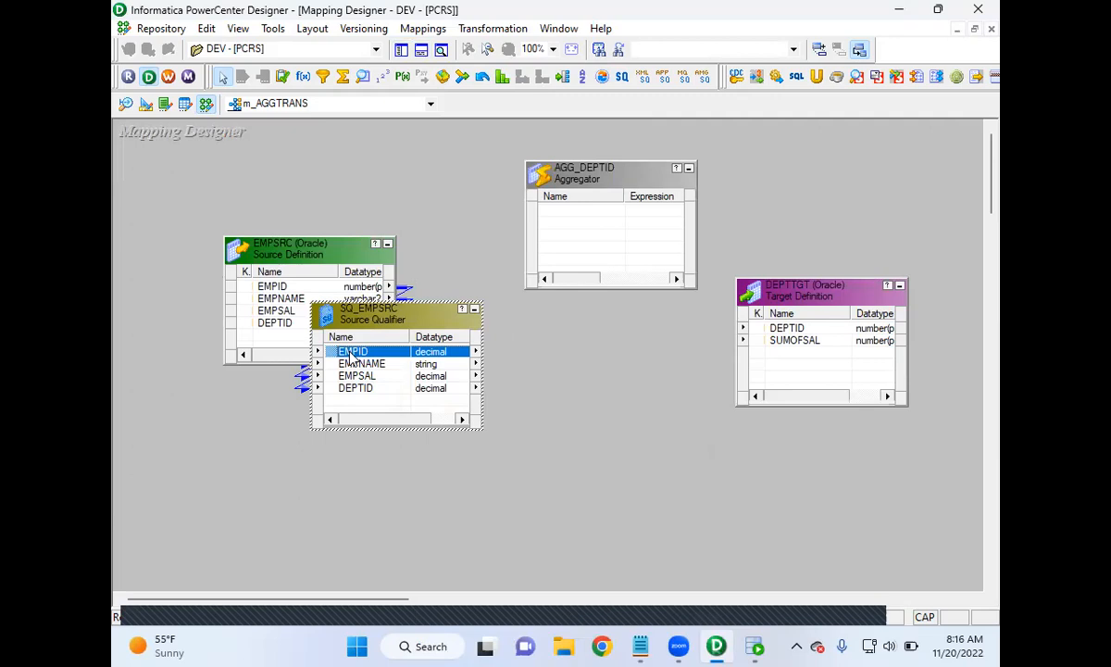
key("Down")
key("Down")
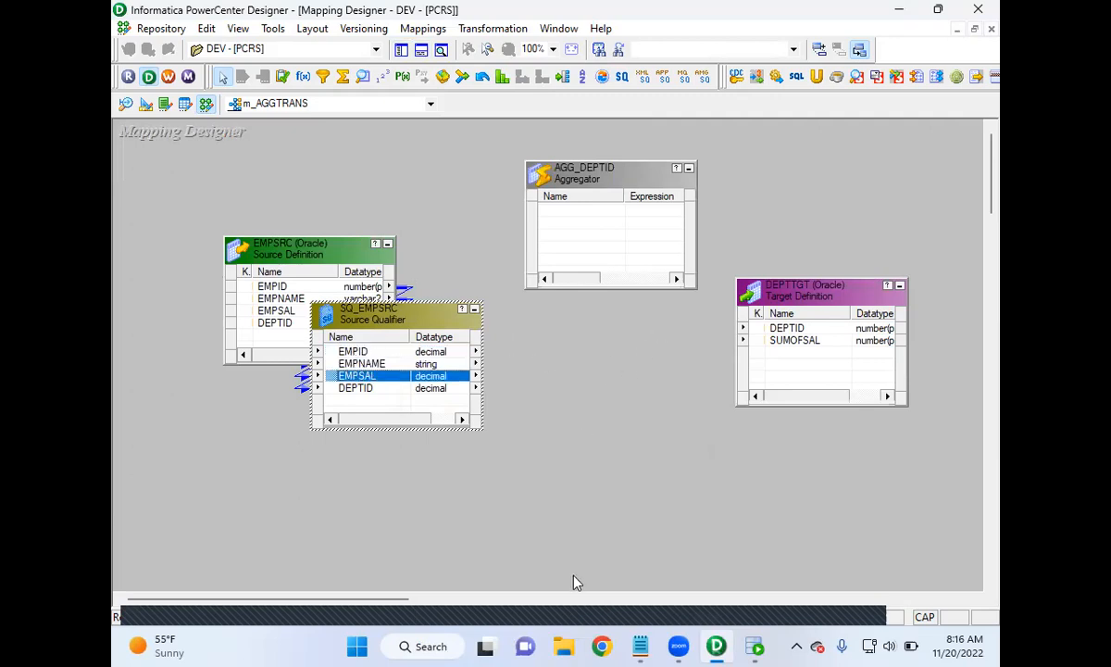
left_click(755, 647)
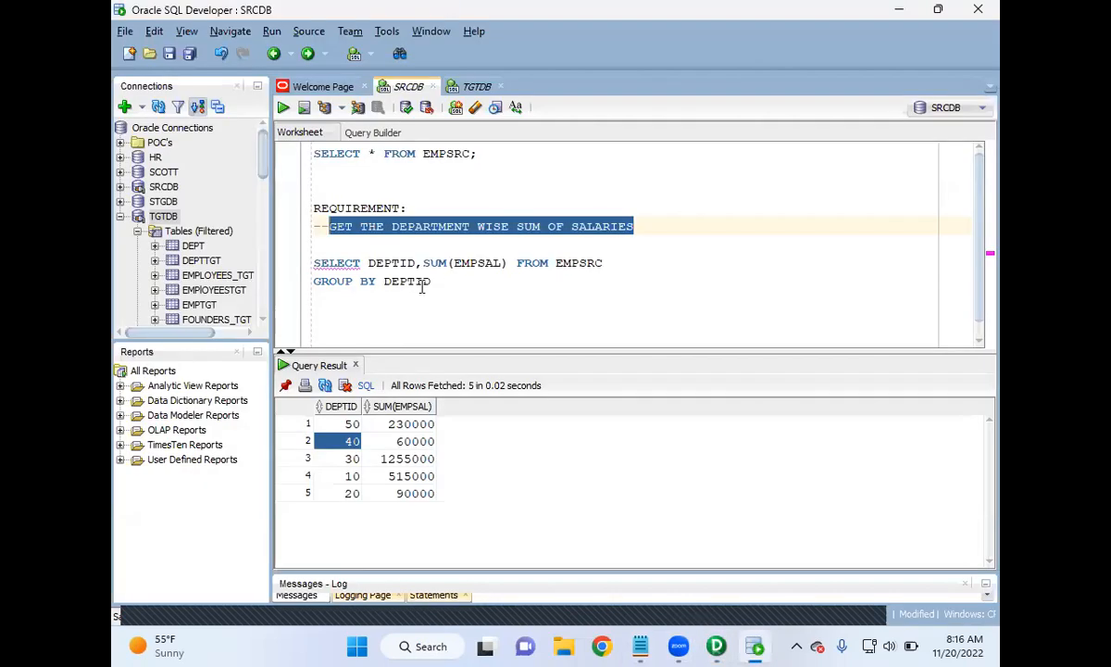
left_click(385, 233)
left_click_drag(394, 226, 636, 229)
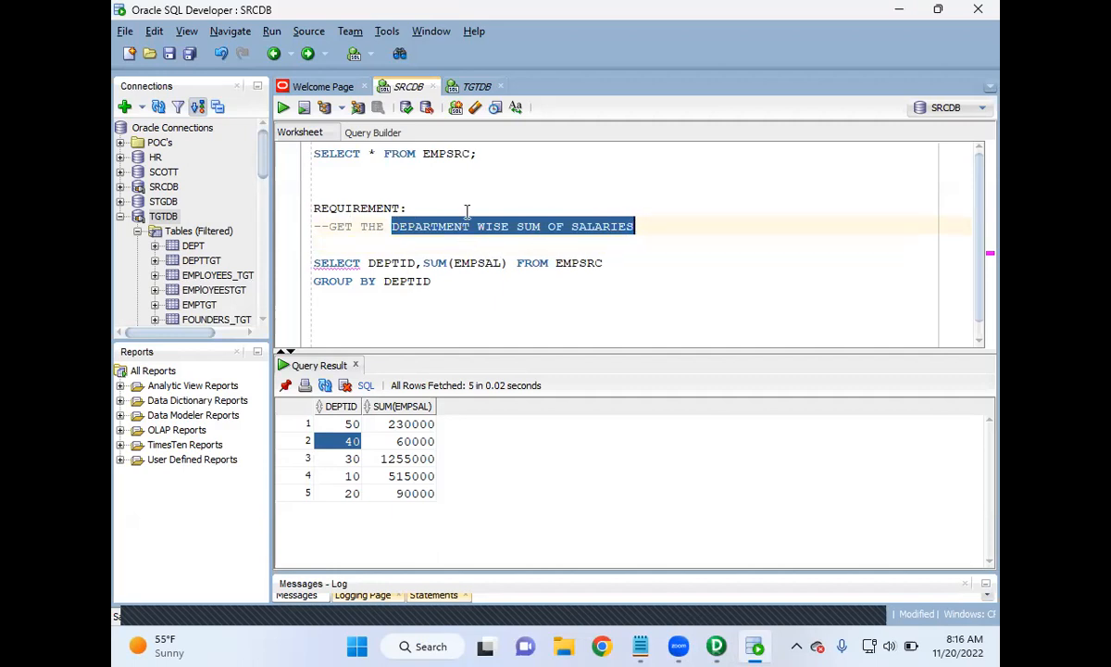
left_click_drag(484, 153, 298, 152)
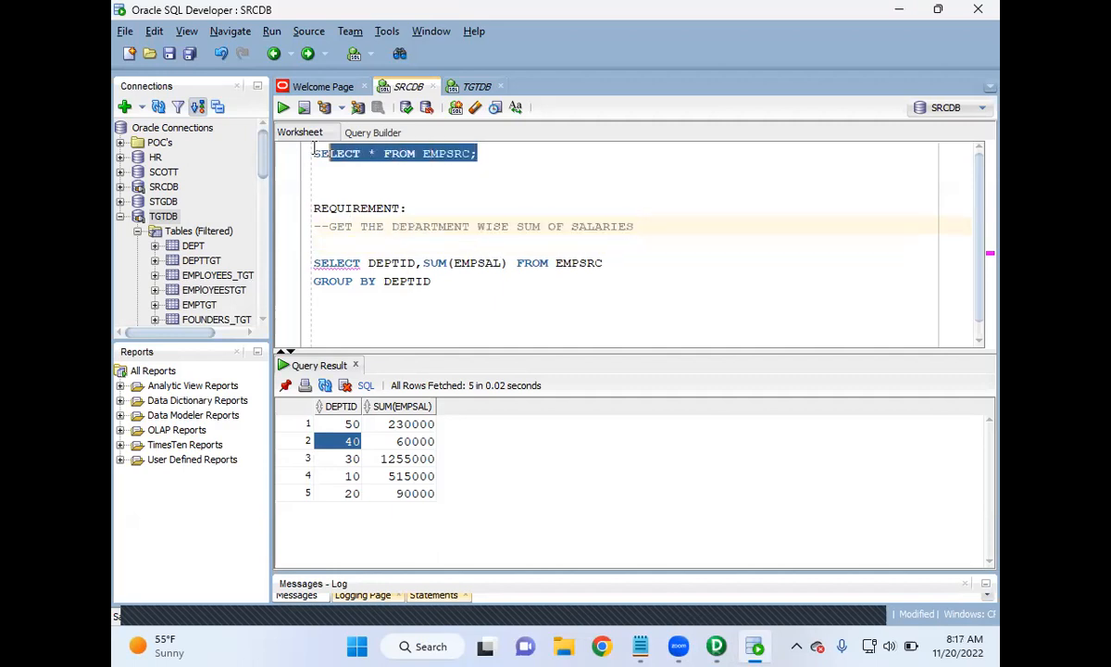
left_click(282, 107)
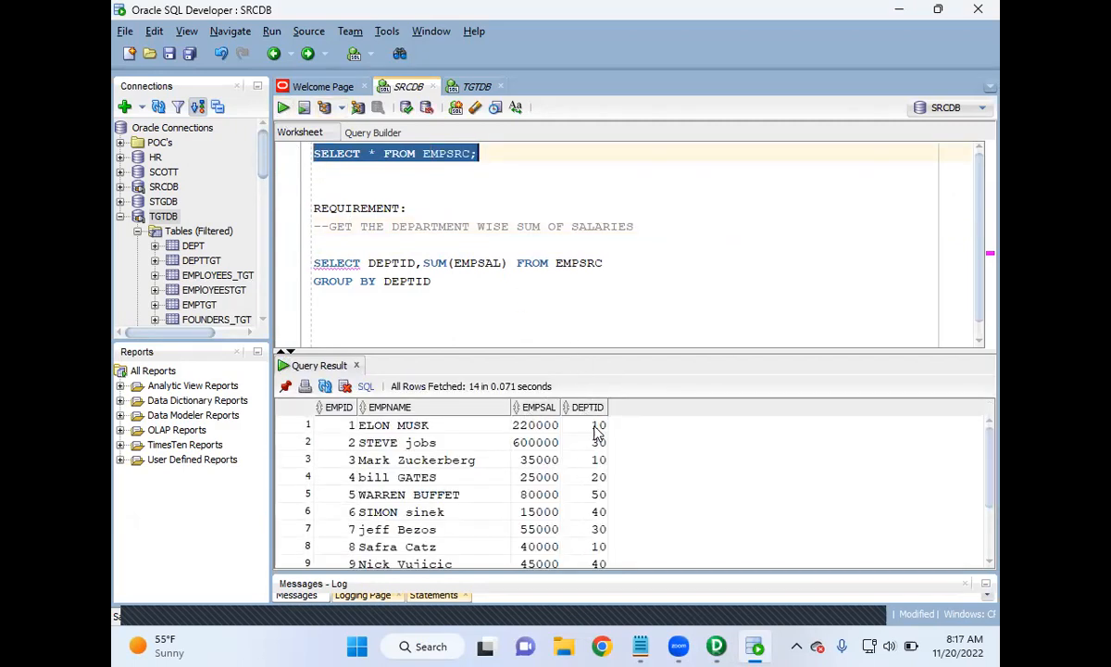
left_click_drag(635, 226, 571, 230)
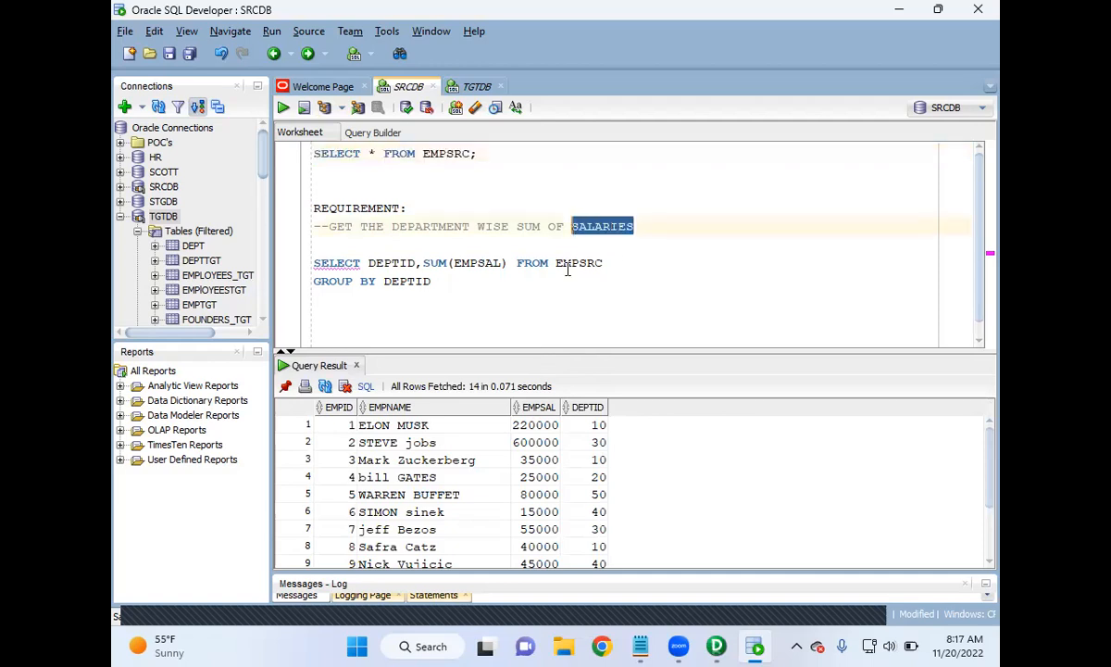
- Switch back to PowerCenter Designer and link the DEPTID and EMPSAL ports from SQ_EMPSRC into the AGG_DEPTID aggregator
left_click(716, 647)
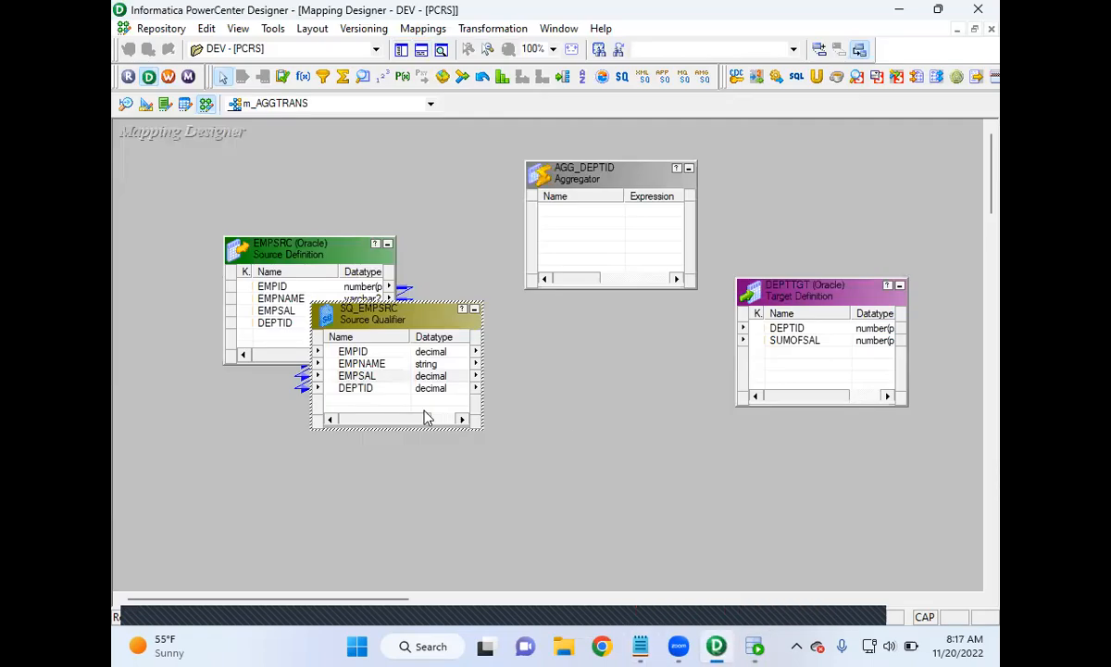
left_click(347, 390)
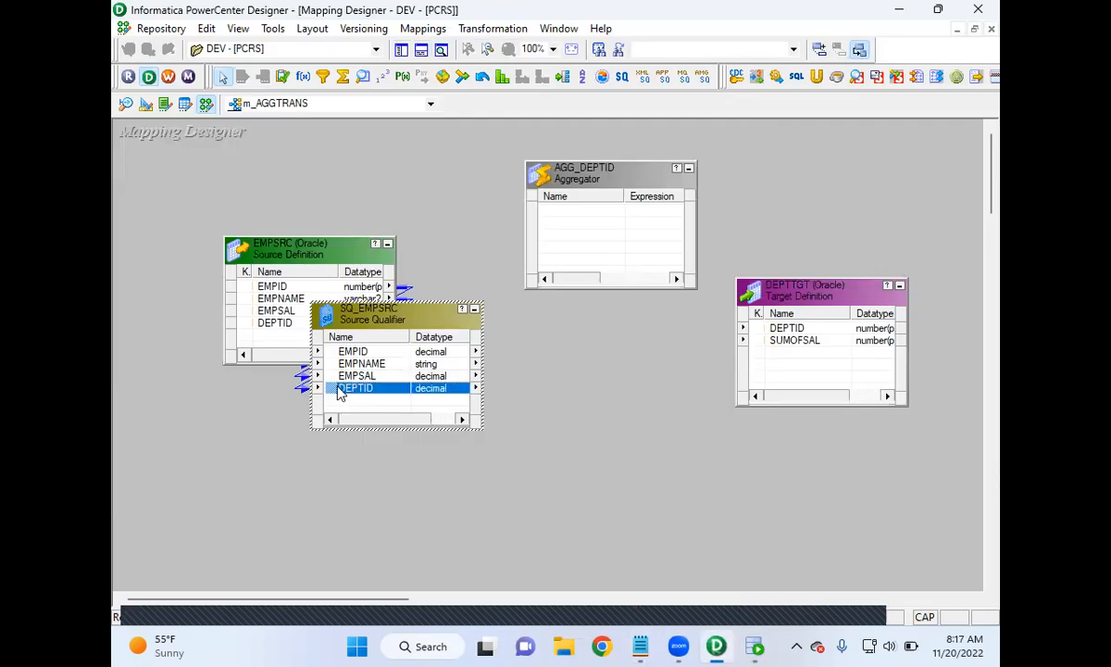
left_click_drag(347, 390, 590, 246)
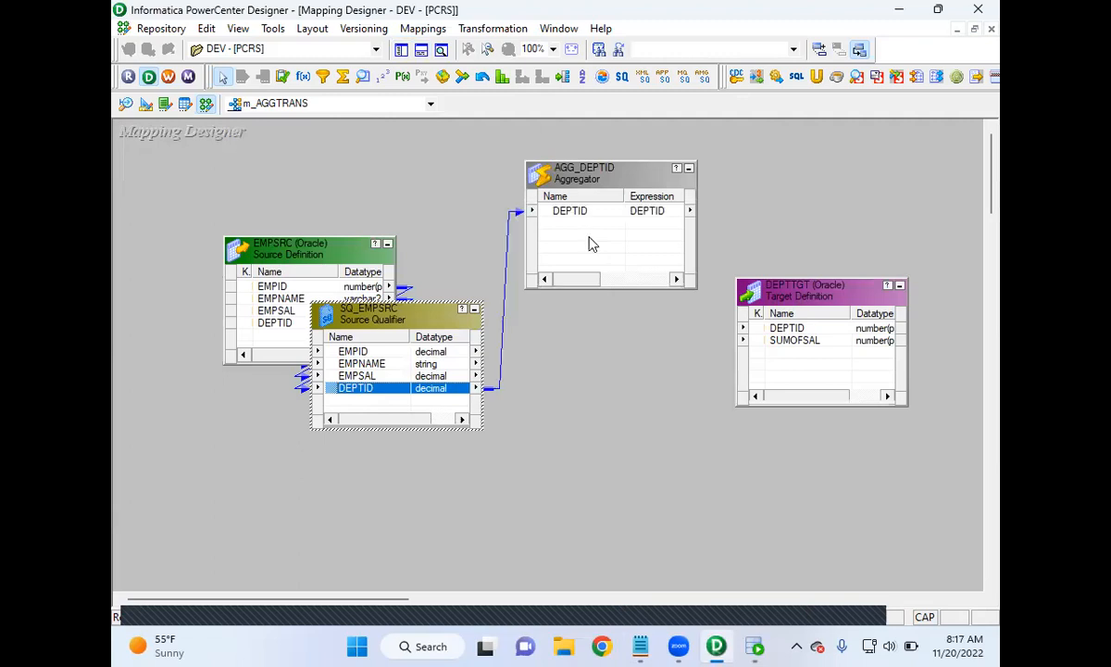
left_click(330, 377)
left_click_drag(331, 384, 588, 246)
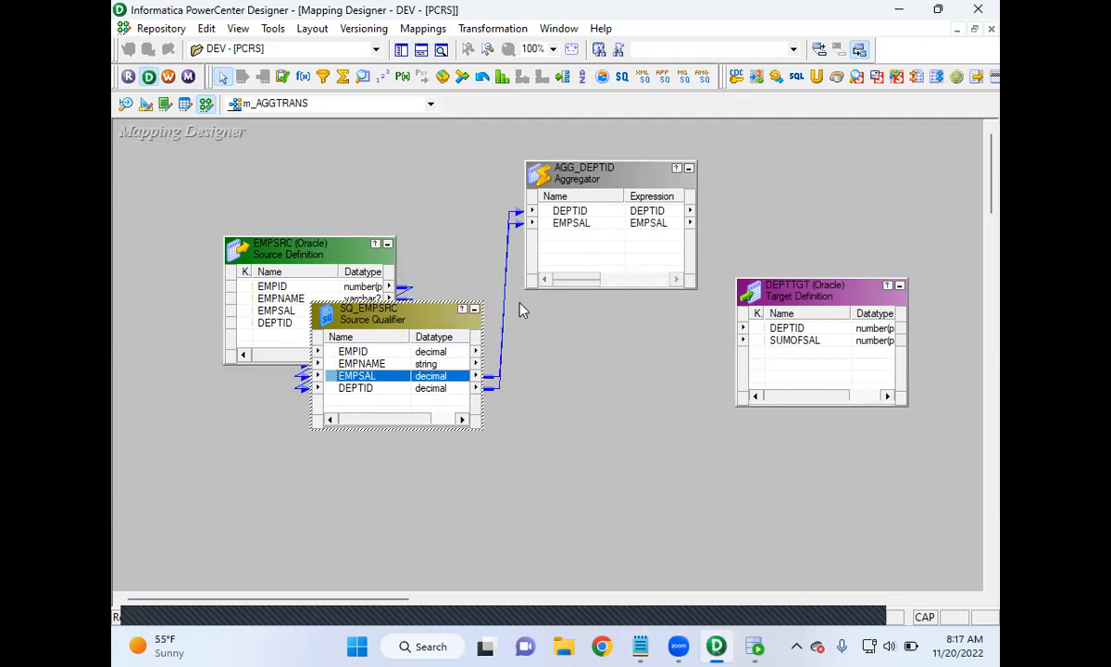
- Open the AGG_DEPTID aggregator's port settings and group by the DEPTID port
double_click(618, 179)
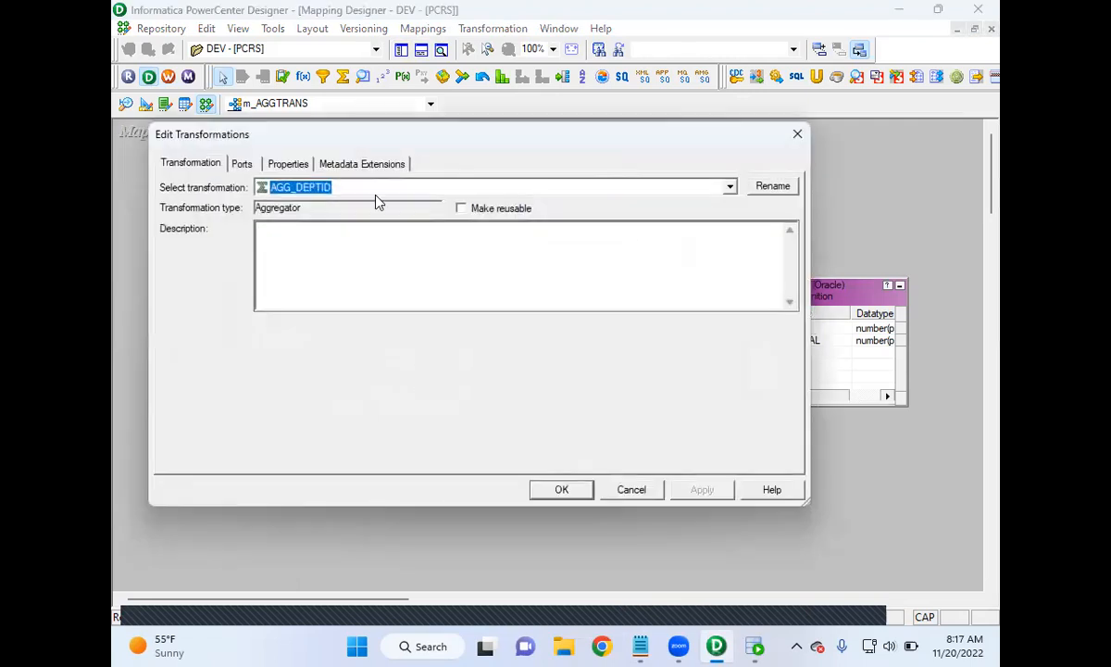
left_click(243, 167)
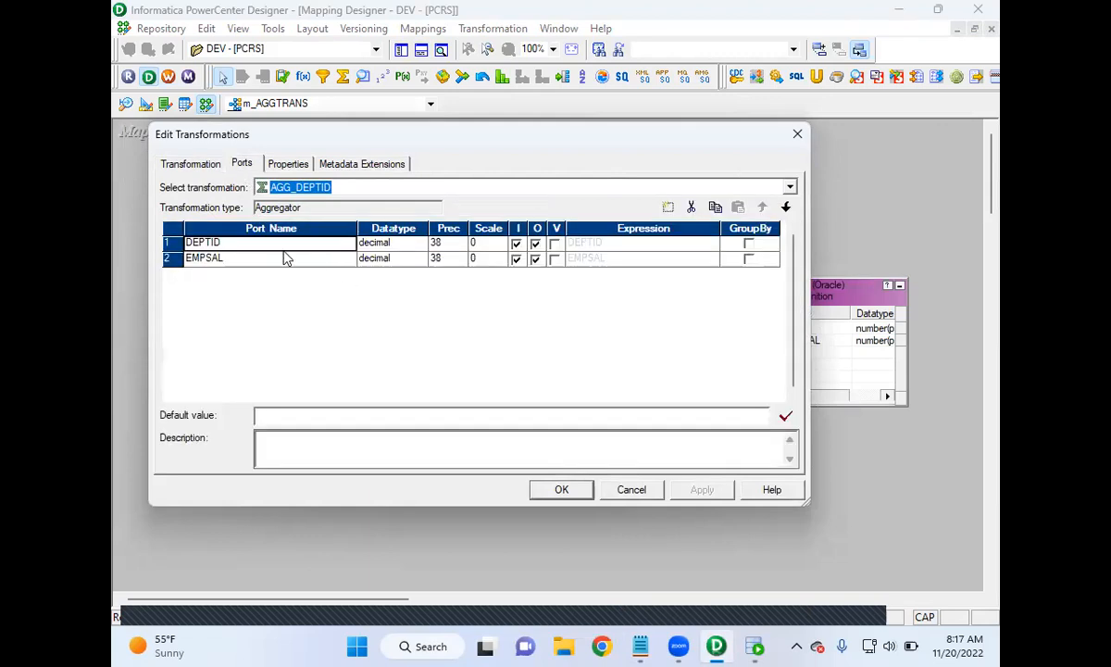
left_click(748, 245)
left_click(748, 242)
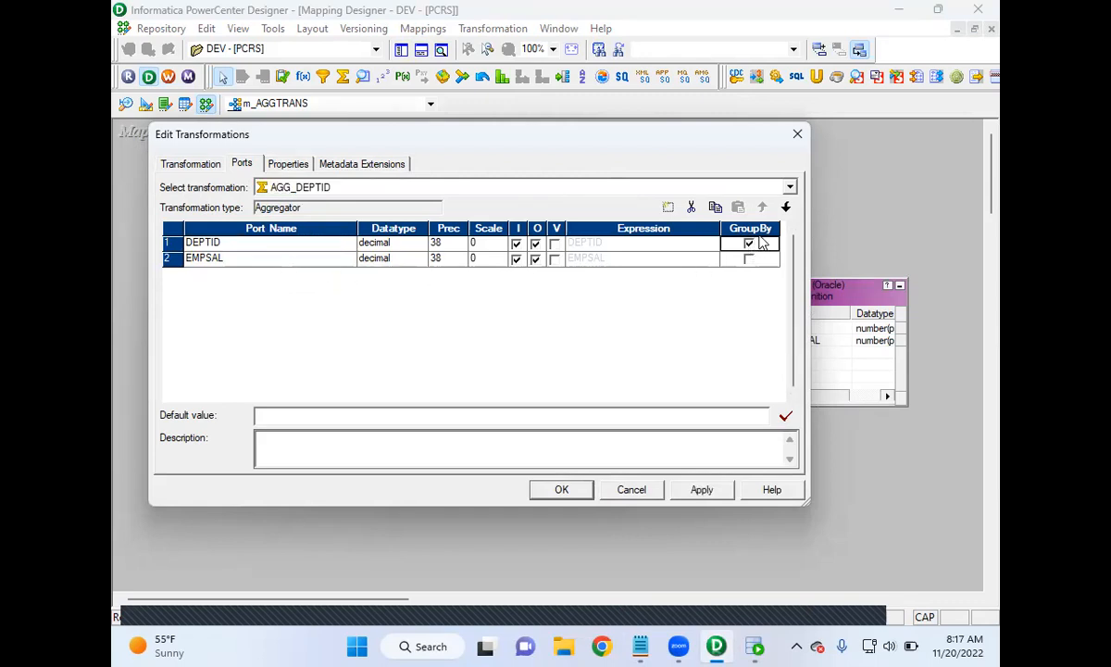
- Add a new port below EMPSAL in AGG_DEPTID and name it out_EMPSAL
left_click(315, 263)
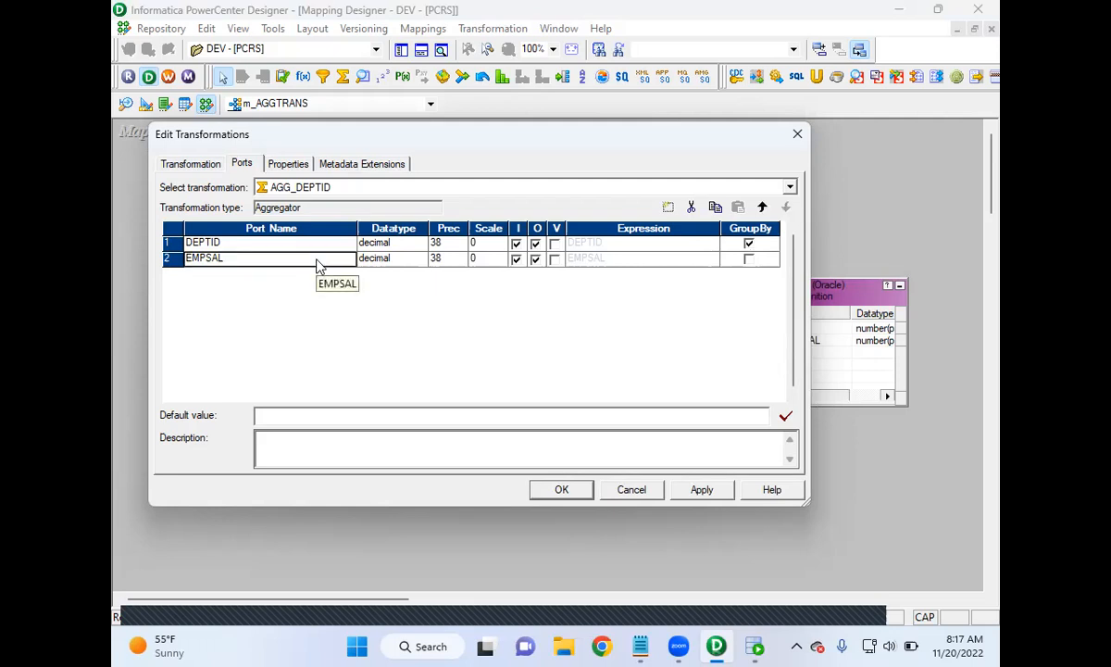
left_click(668, 208)
left_click(237, 274)
left_click(163, 274)
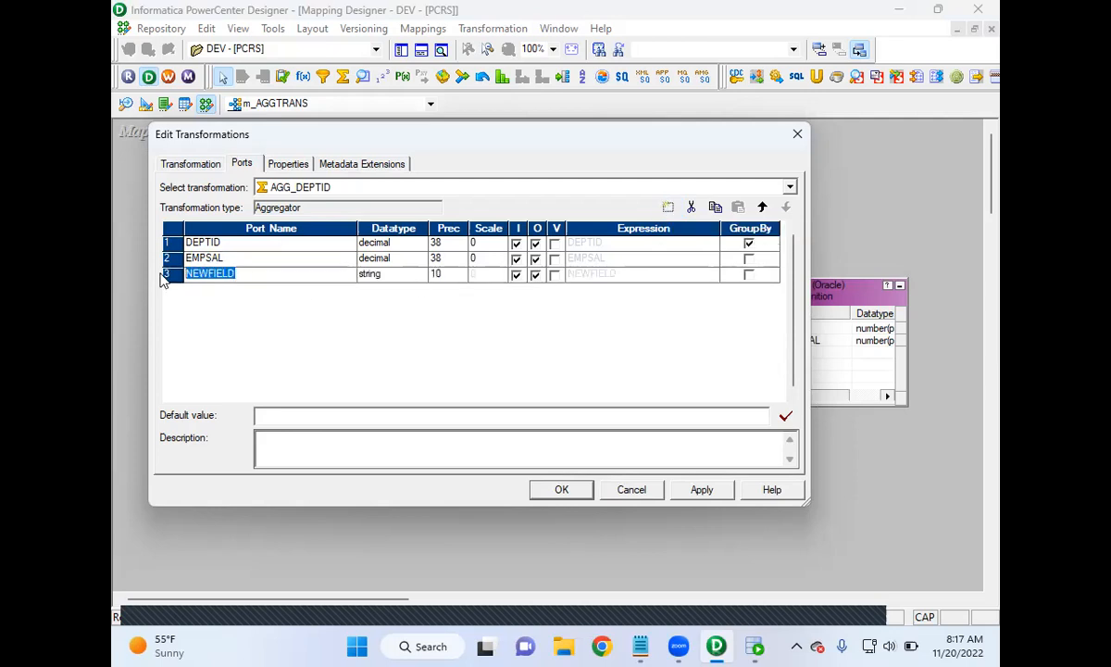
type("OUT")
key("BackSpace")
key("BackSpace")
type("out_EMPSAL")
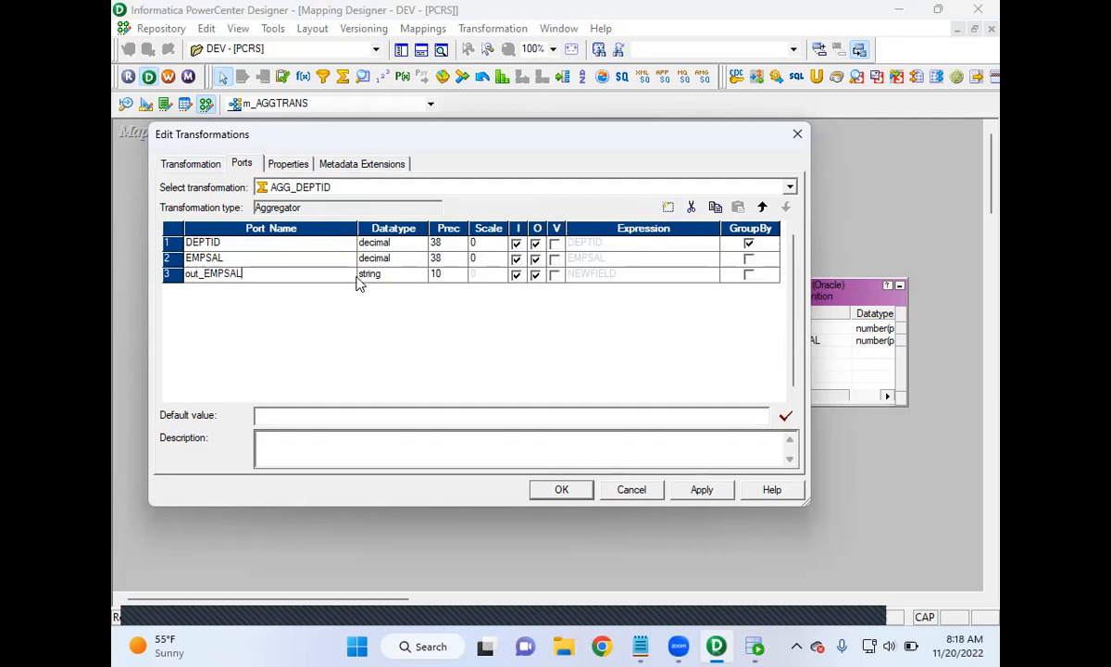
- Set out_EMPSAL to decimal datatype with precision 38 and make it an output-only port
left_click(382, 275)
left_click(387, 276)
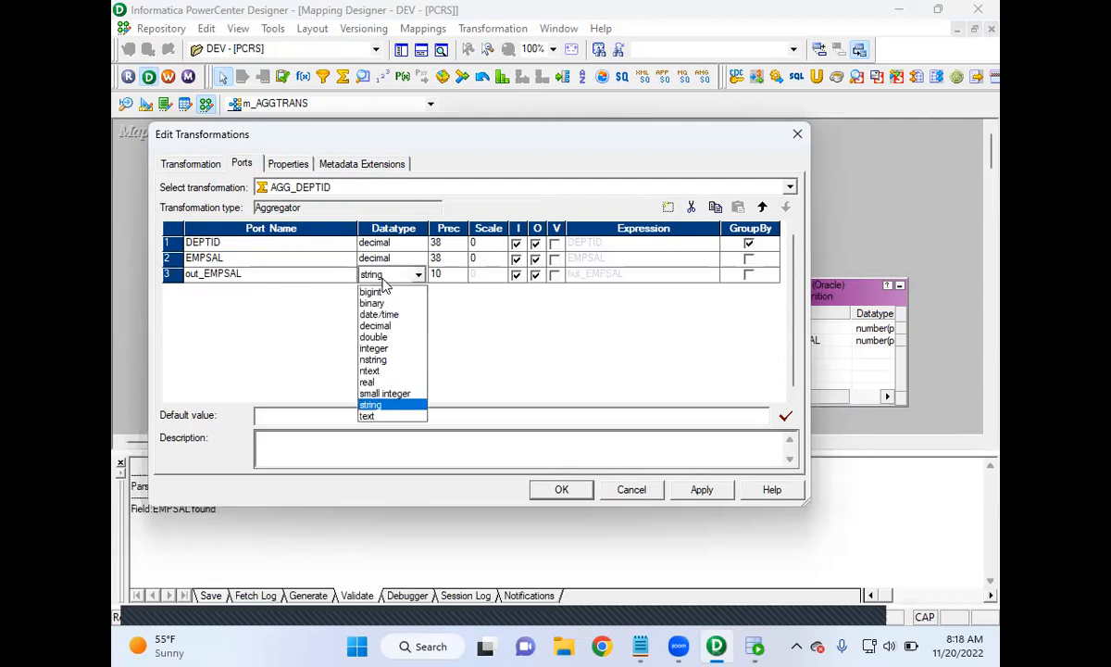
left_click(384, 325)
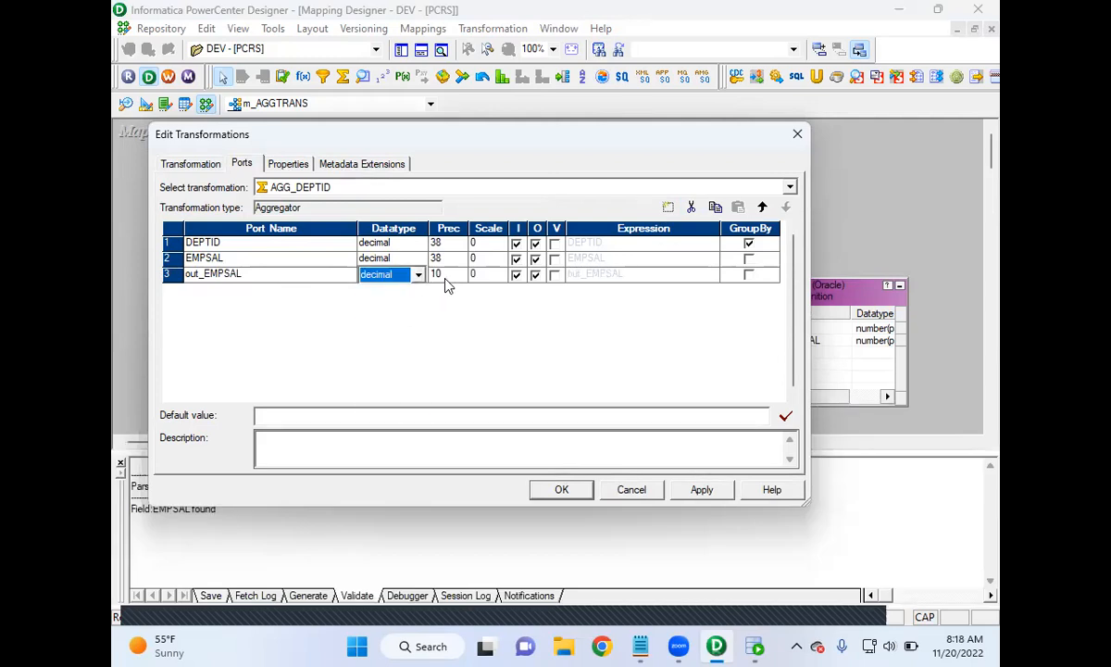
left_click(441, 275)
key("BackSpace")
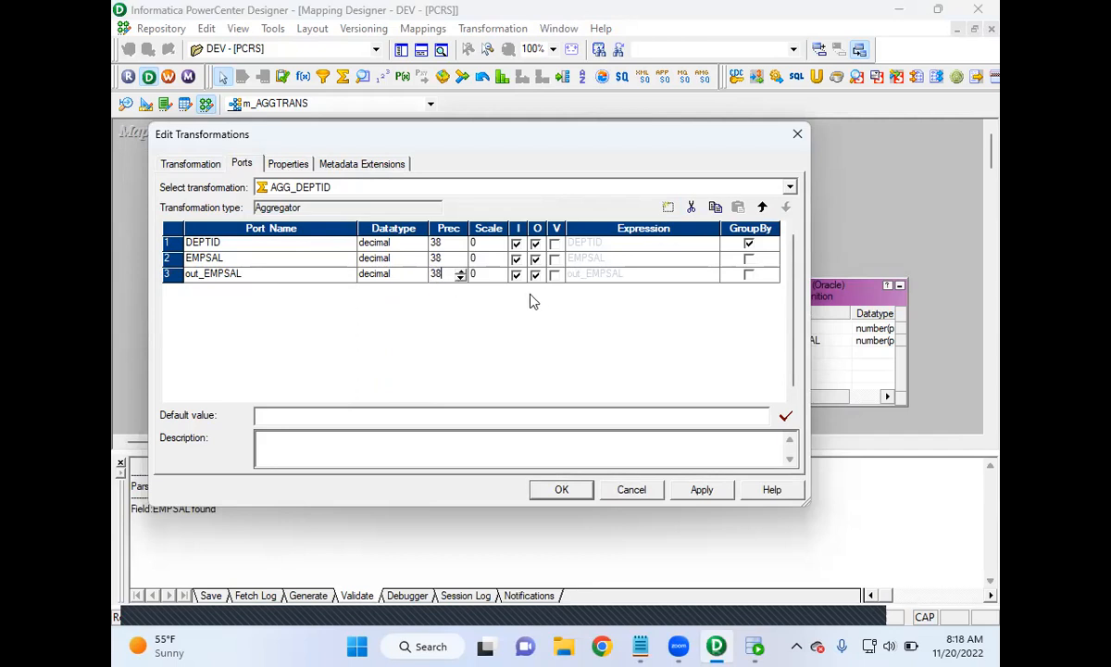
left_click(516, 274)
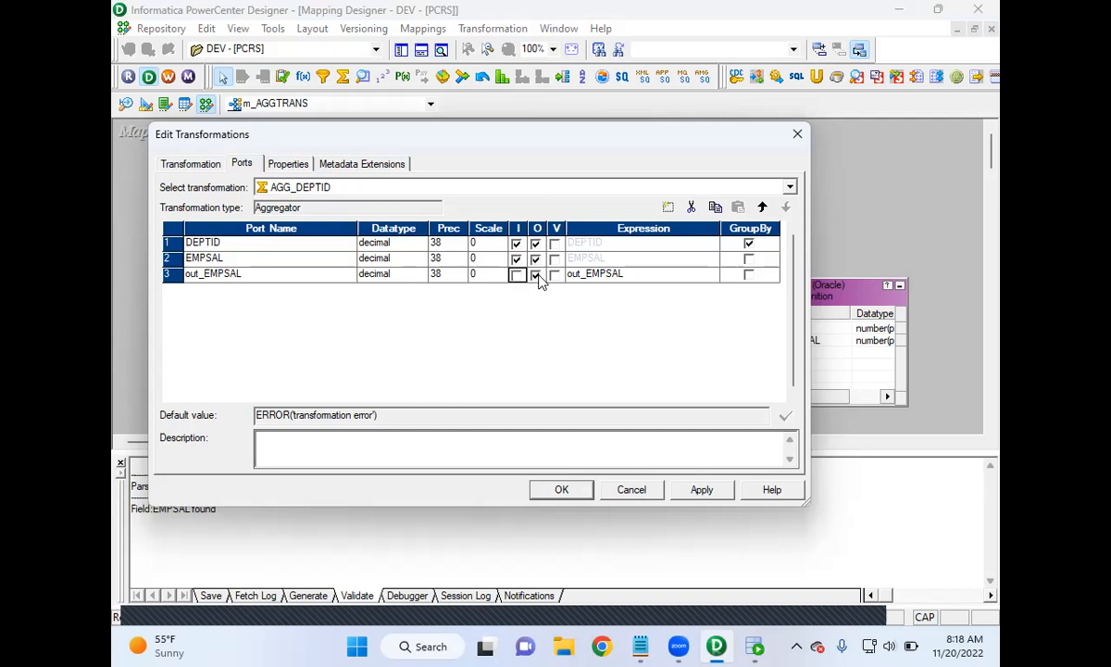
- Replace the out_EMPSAL port's default expression with SUM(EMPSAL), using the Sum aggregate function and the aggregator's EMPSAL port
left_click(697, 278)
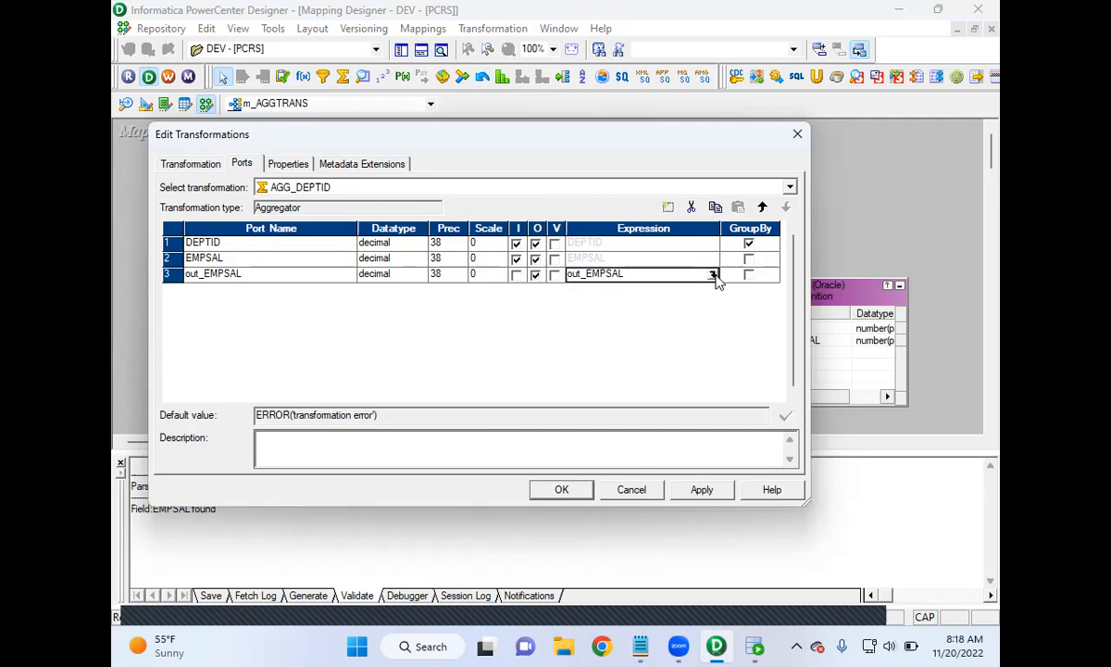
left_click(713, 276)
left_click_drag(421, 197, 316, 206)
key("Delete")
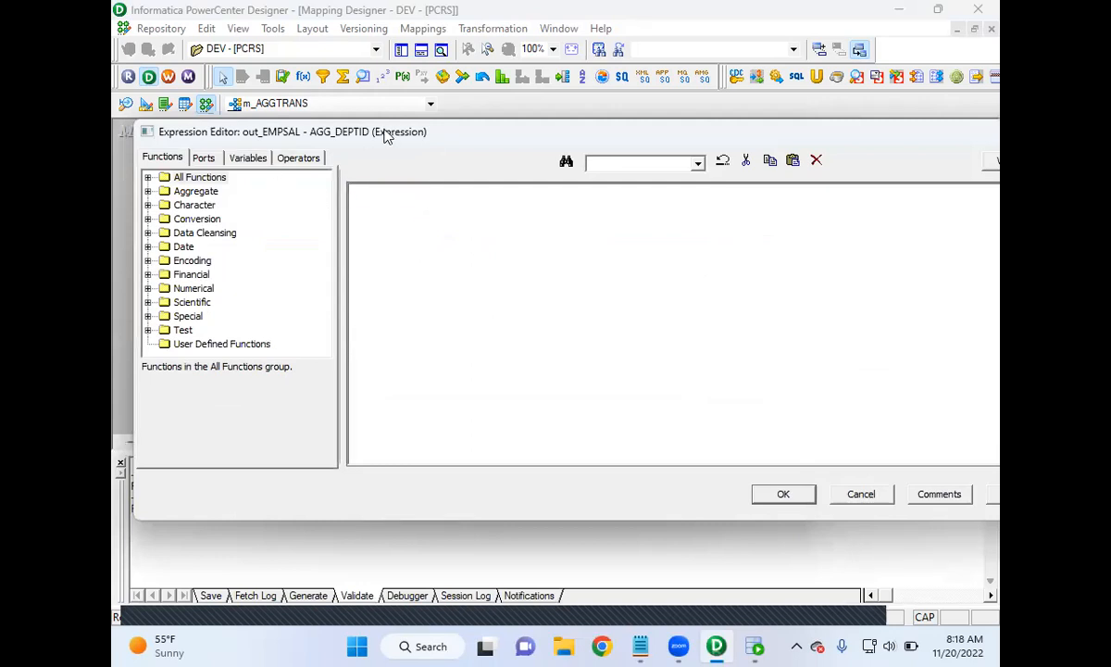
left_click_drag(387, 135, 370, 131)
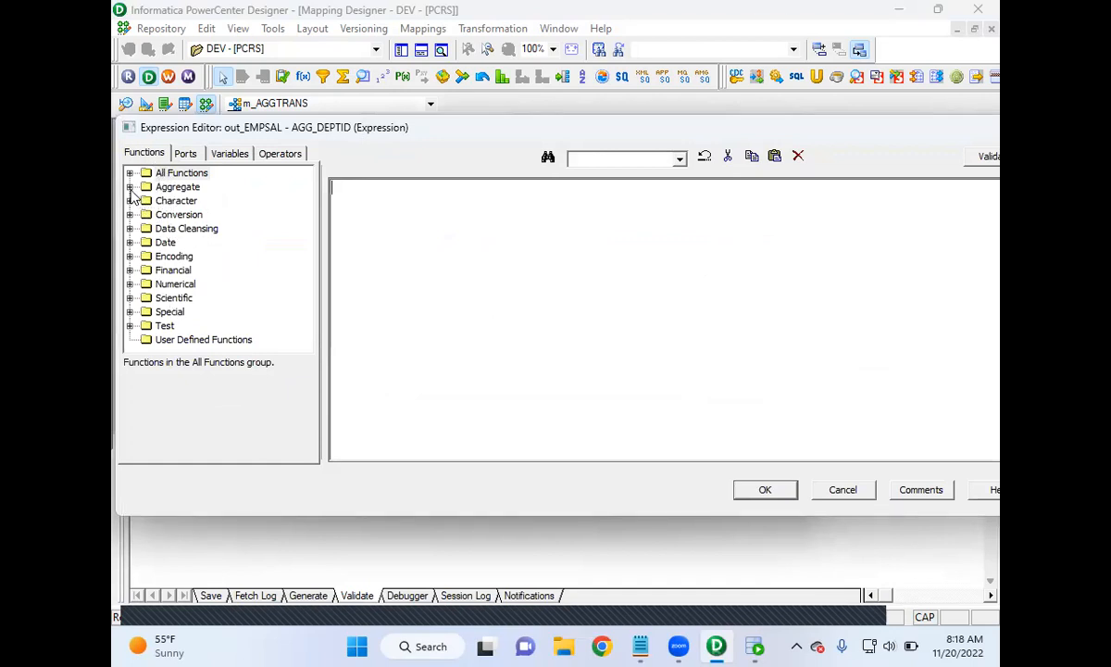
left_click(173, 191)
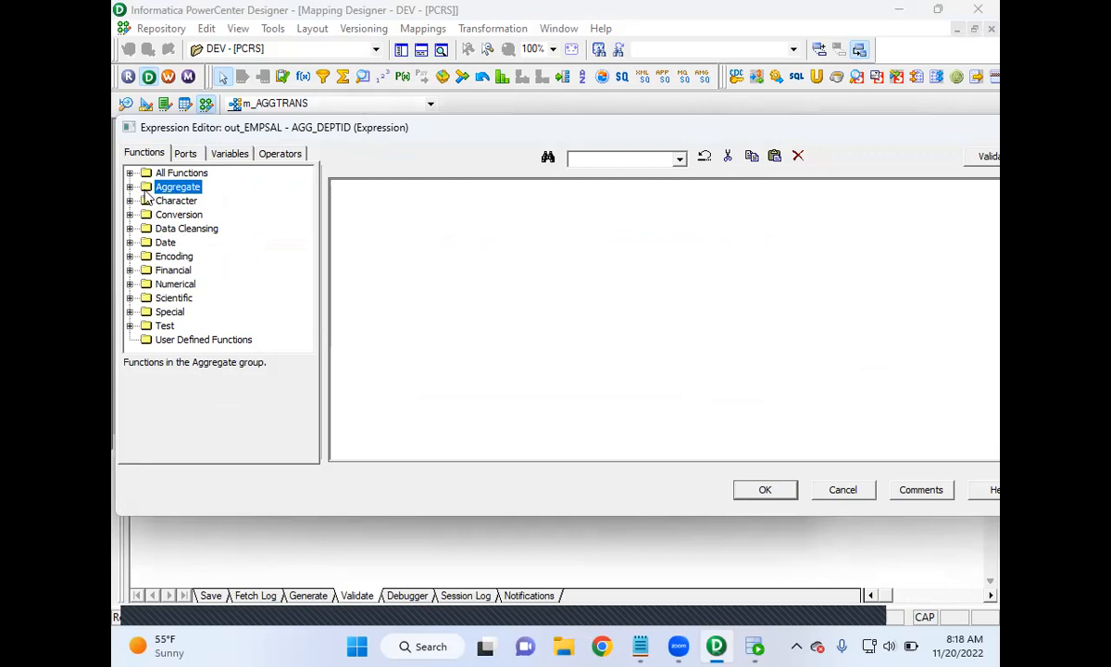
left_click(129, 186)
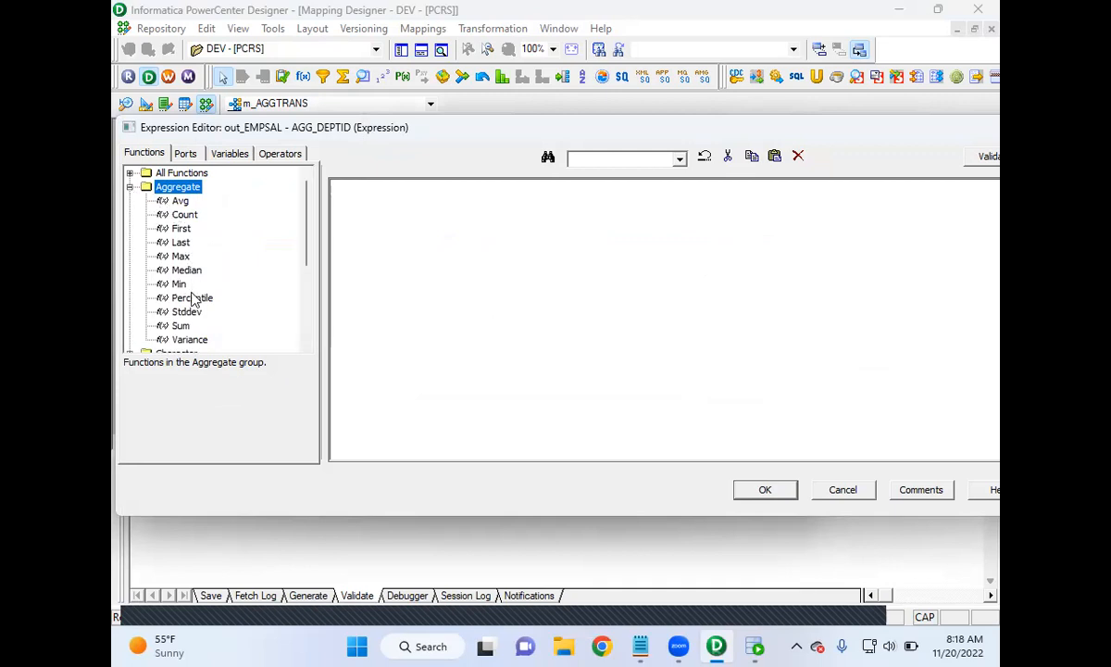
left_click(182, 325)
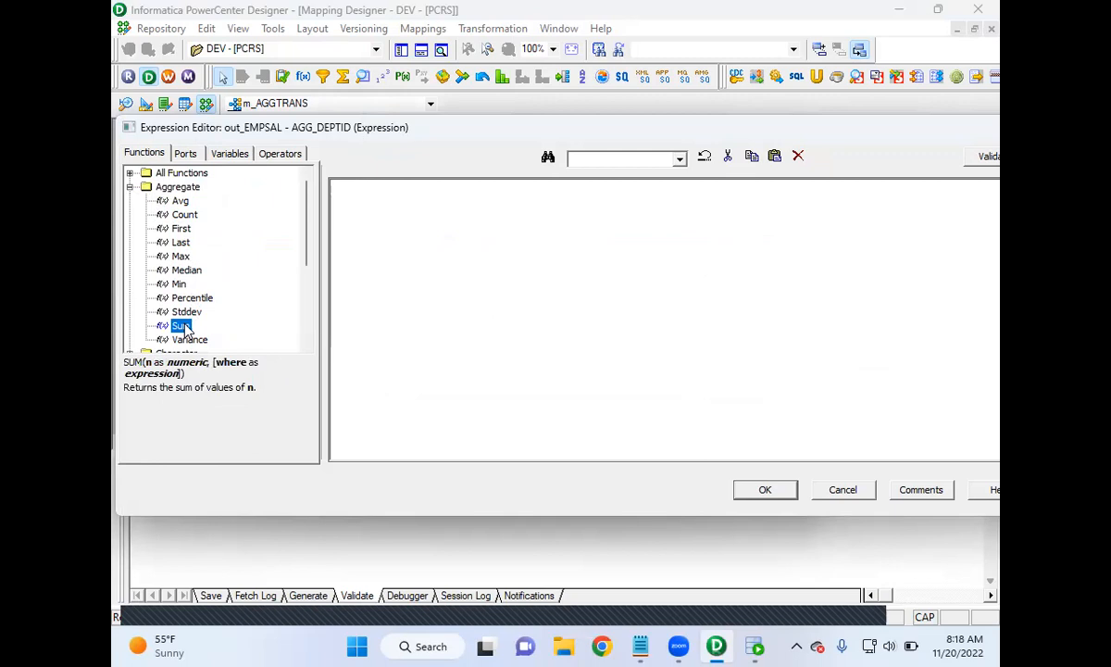
double_click(182, 326)
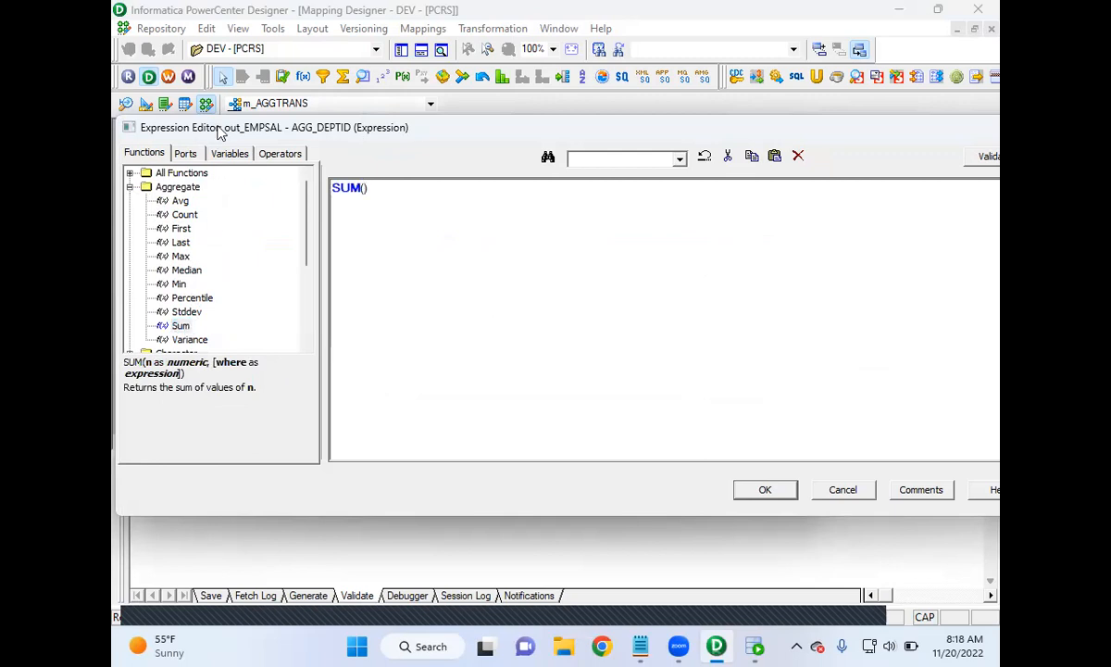
left_click(185, 155)
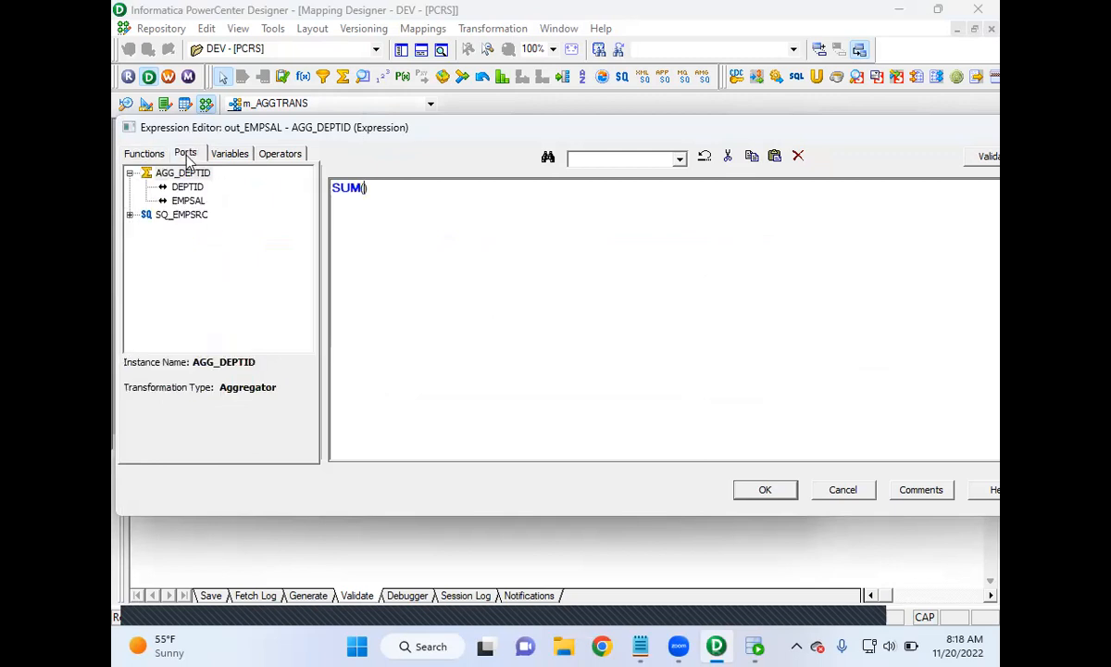
double_click(189, 201)
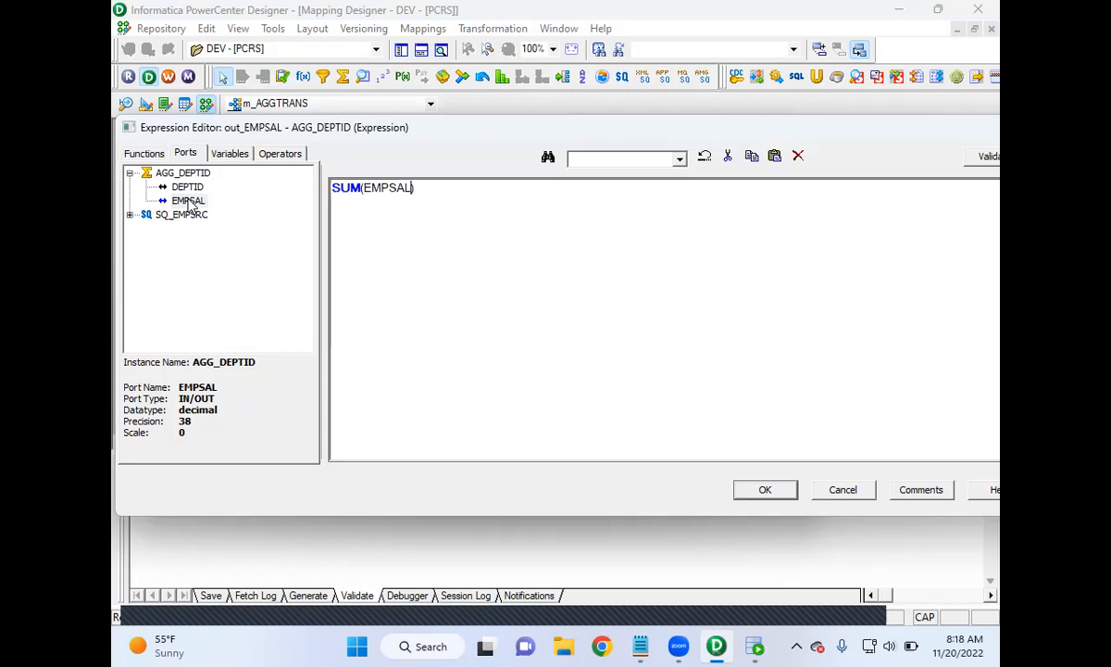
- Validate and accept the SUM(EMPSAL) expression, save the AGG_DEPTID settings, and recheck its ports
left_click(983, 156)
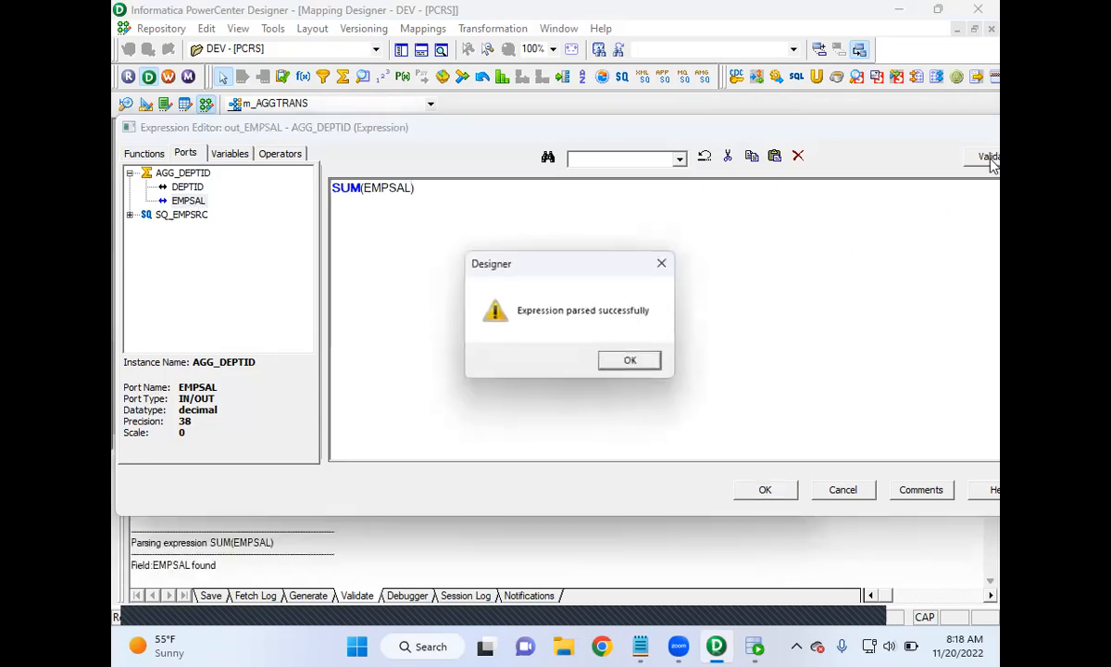
left_click(645, 358)
left_click(764, 490)
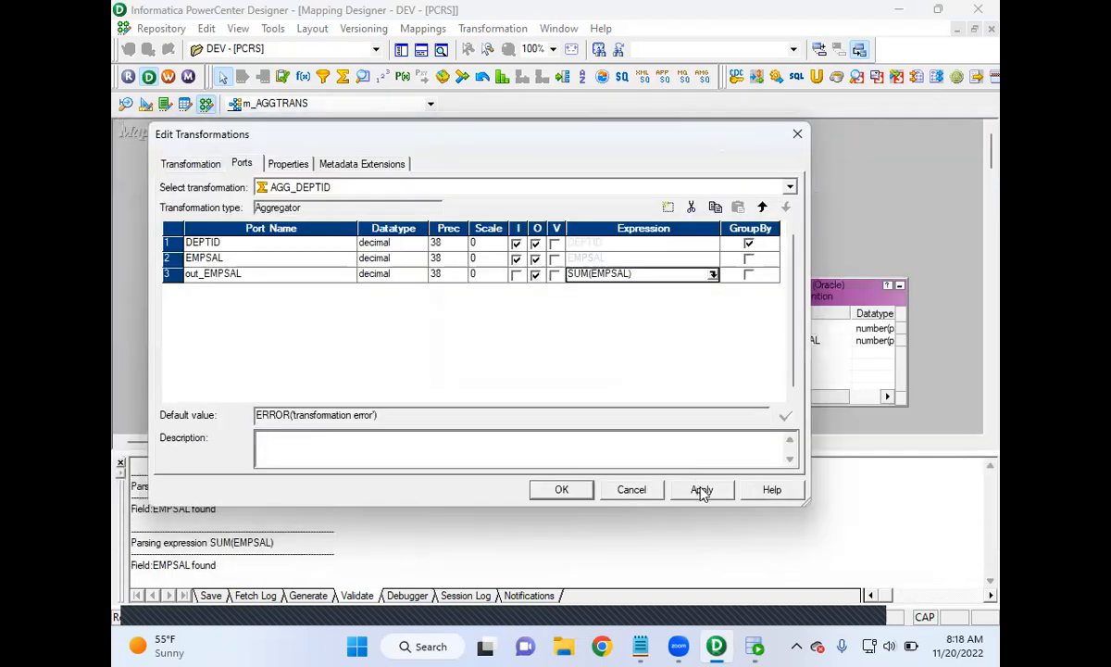
left_click(562, 491)
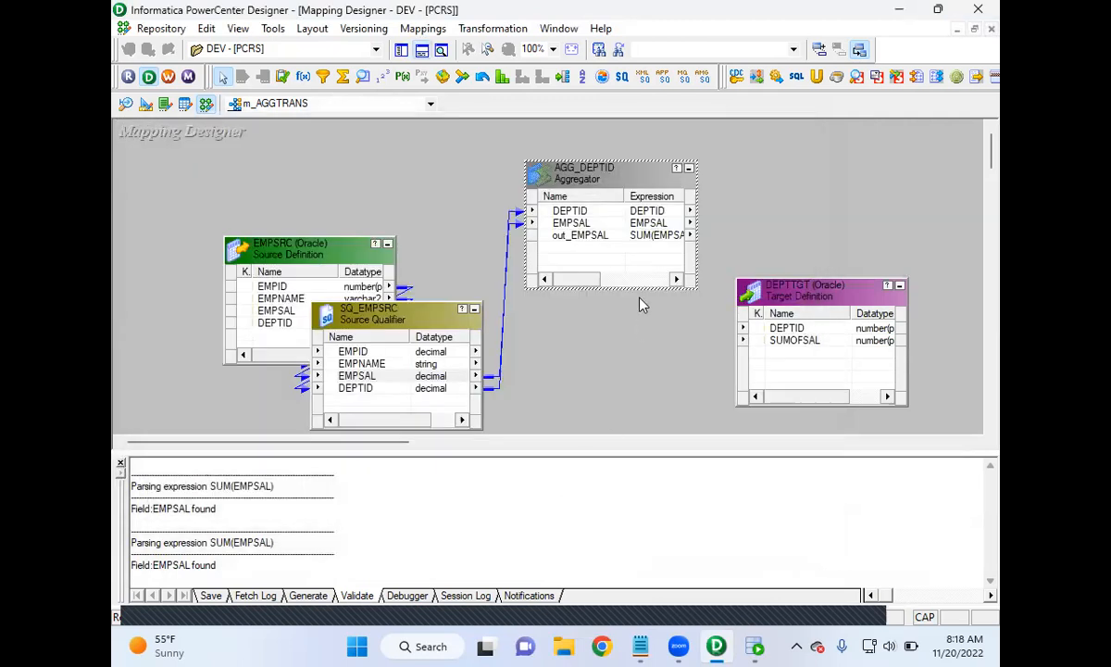
double_click(557, 167)
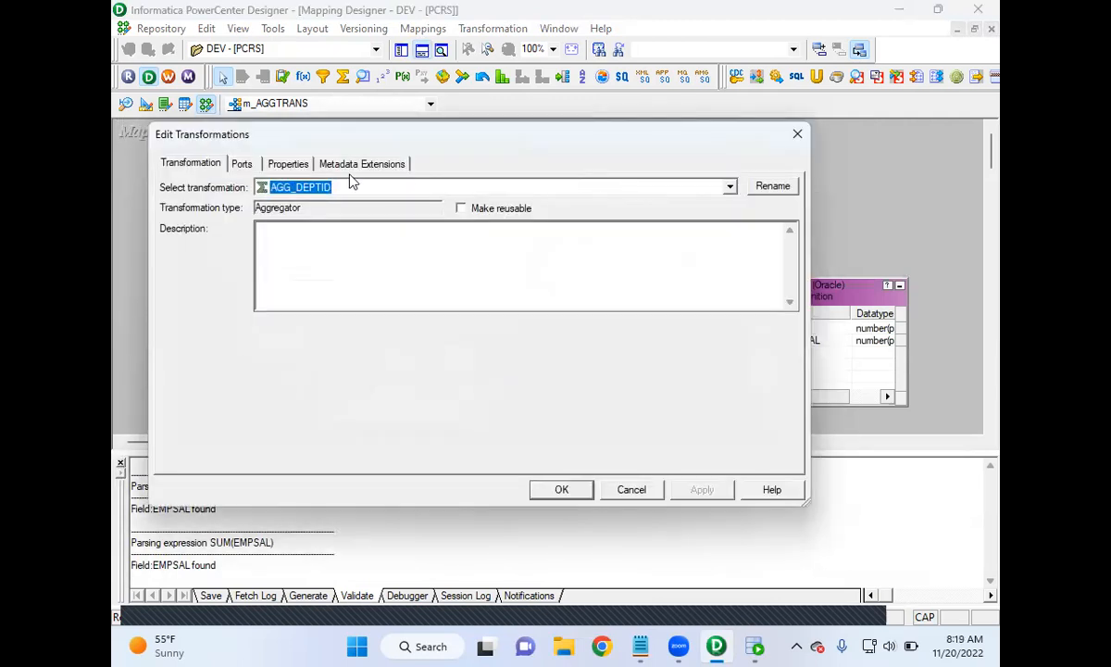
left_click(241, 163)
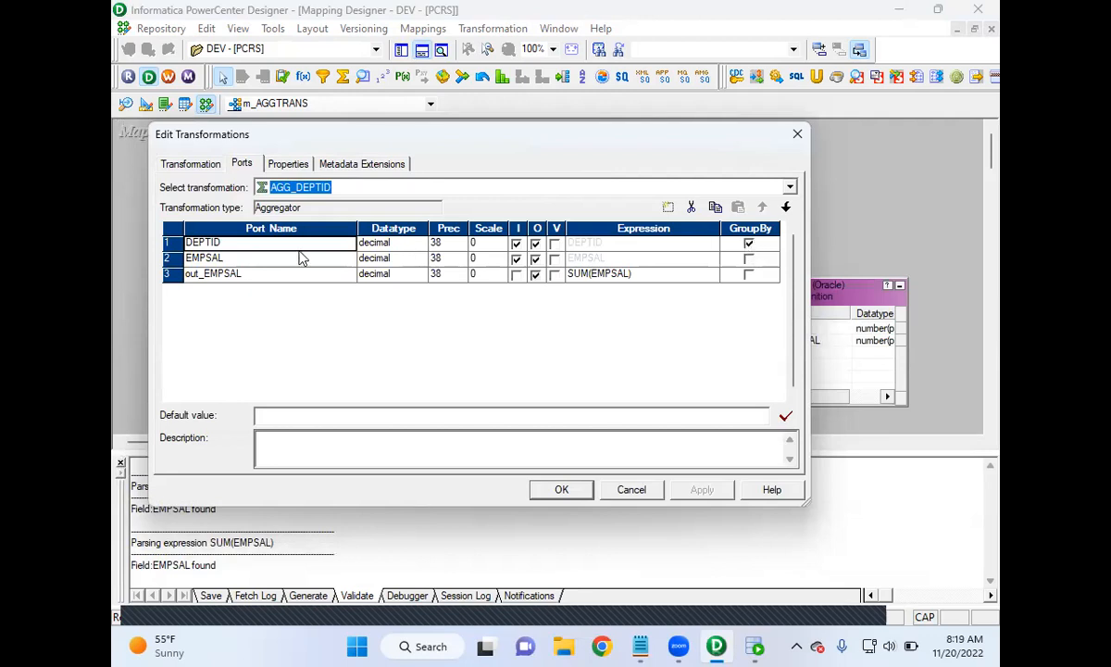
left_click(582, 493)
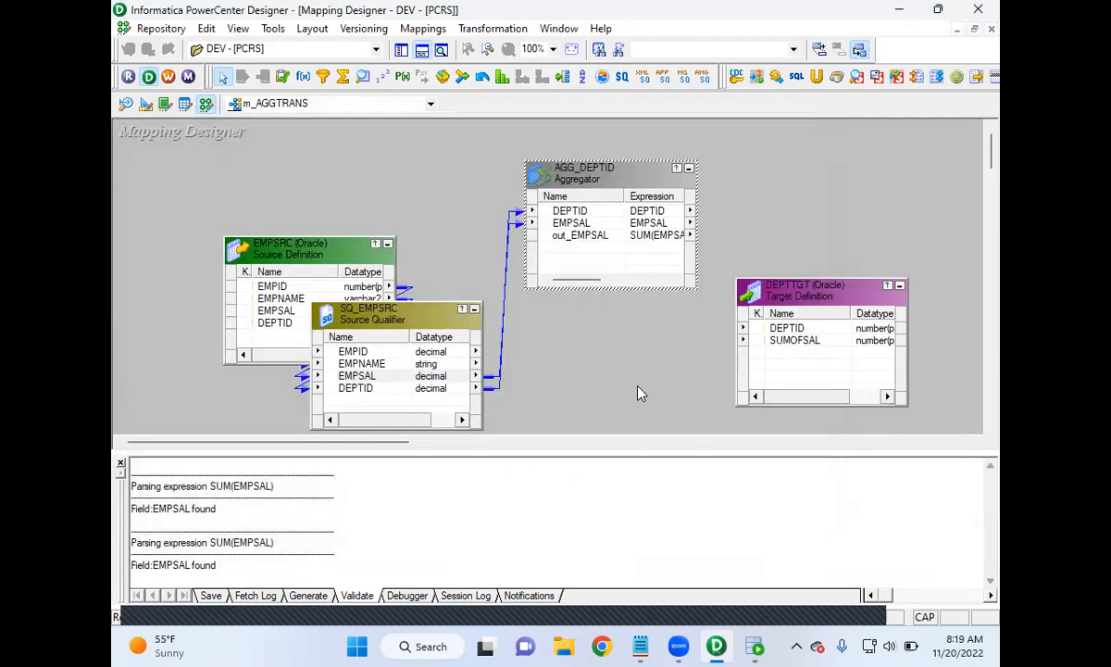
- Link the aggregator's DEPTID port to DEPTID and out_EMPSAL to SUMOFSAL in the DEPTTGT target
left_click(563, 214)
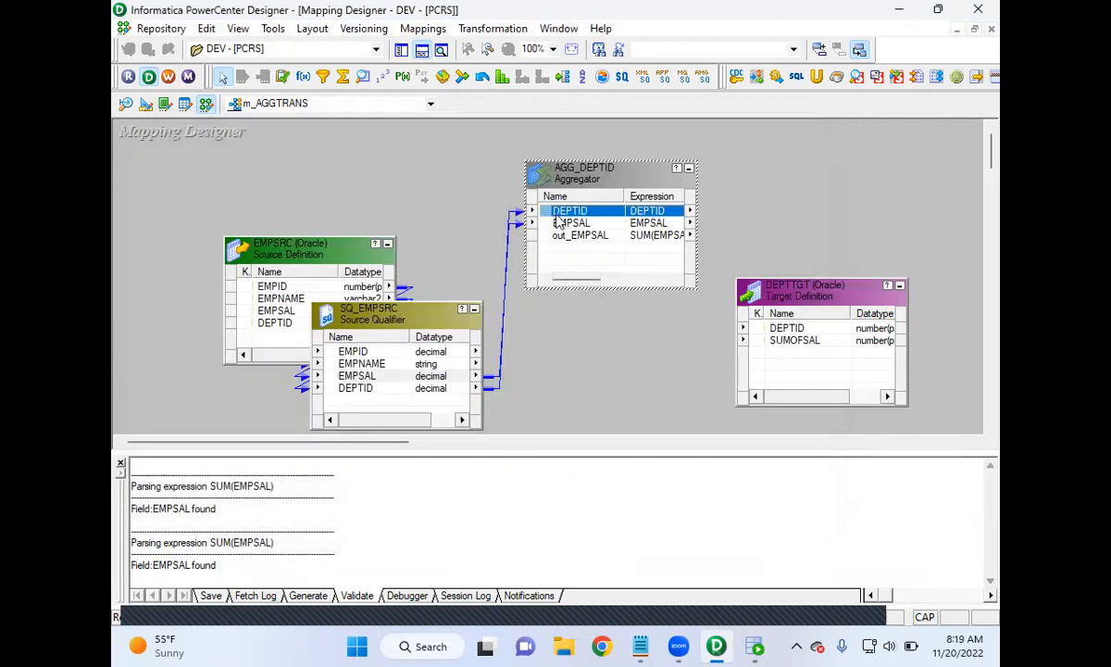
left_click_drag(549, 215, 764, 330)
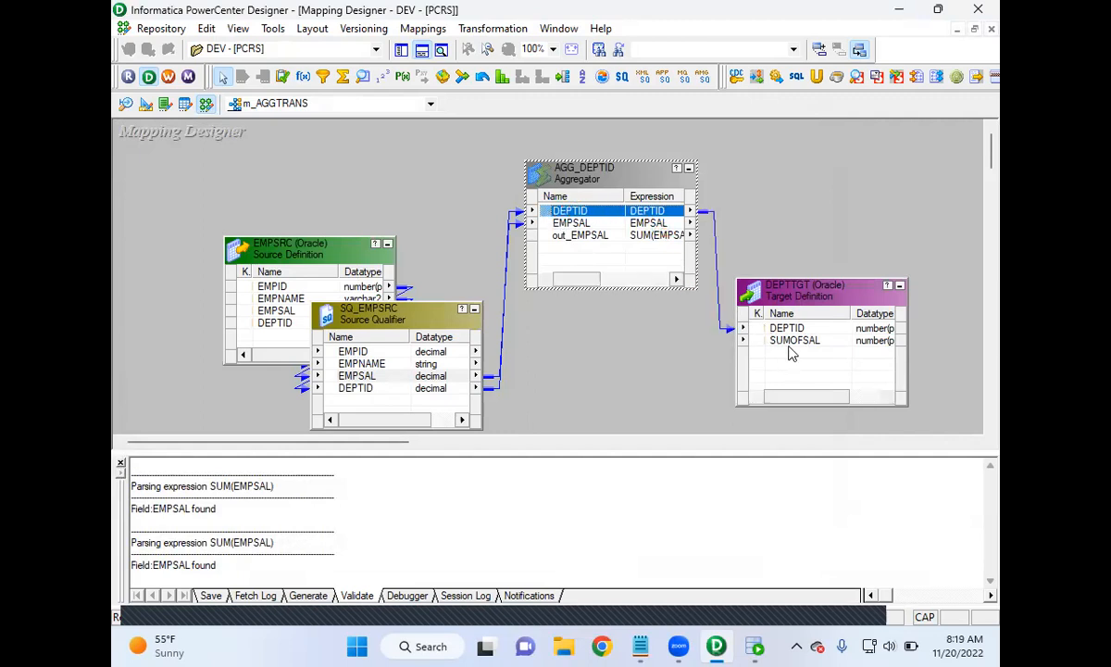
left_click(584, 237)
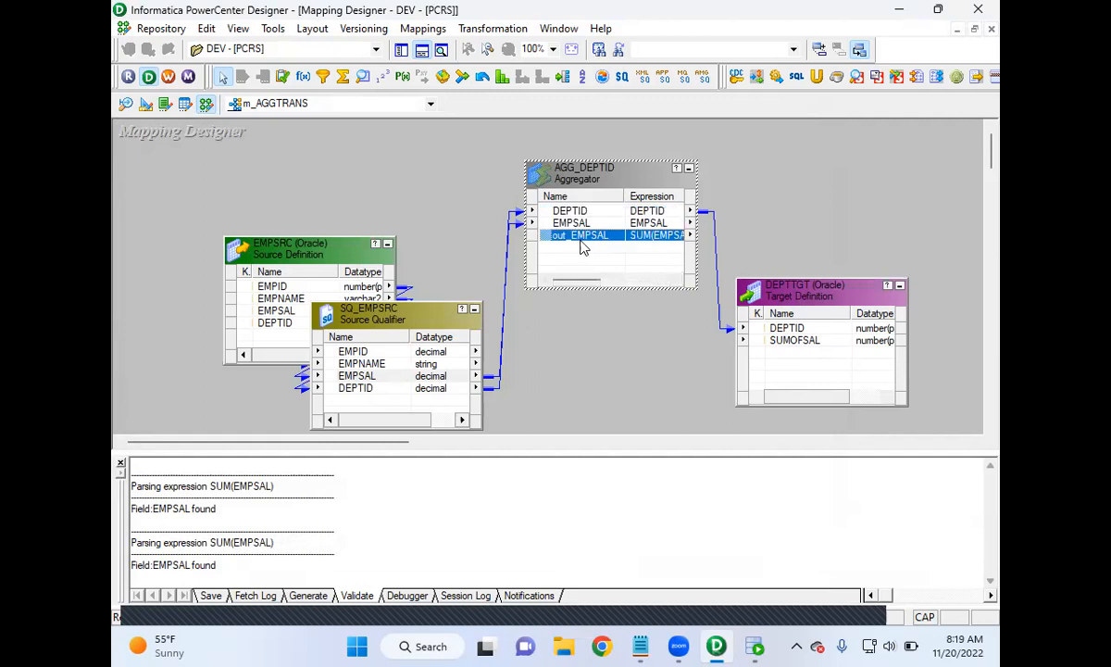
left_click_drag(549, 241, 755, 346)
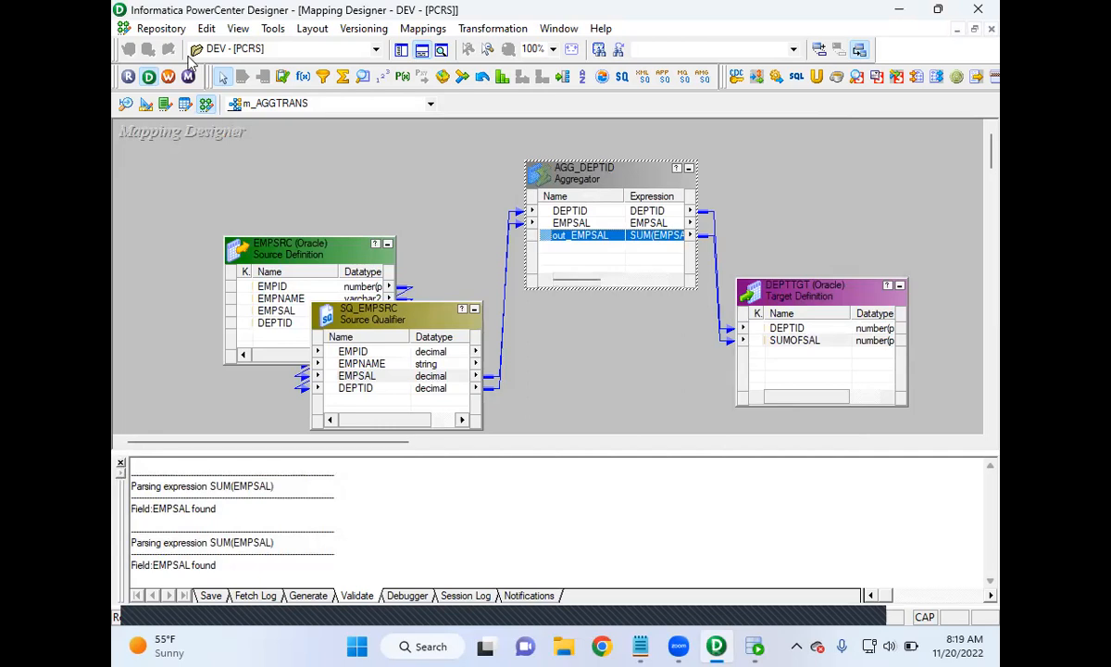
- Save the m_AGGTRANS mapping to the repository and check its validation result in the save log
left_click(161, 29)
left_click(205, 262)
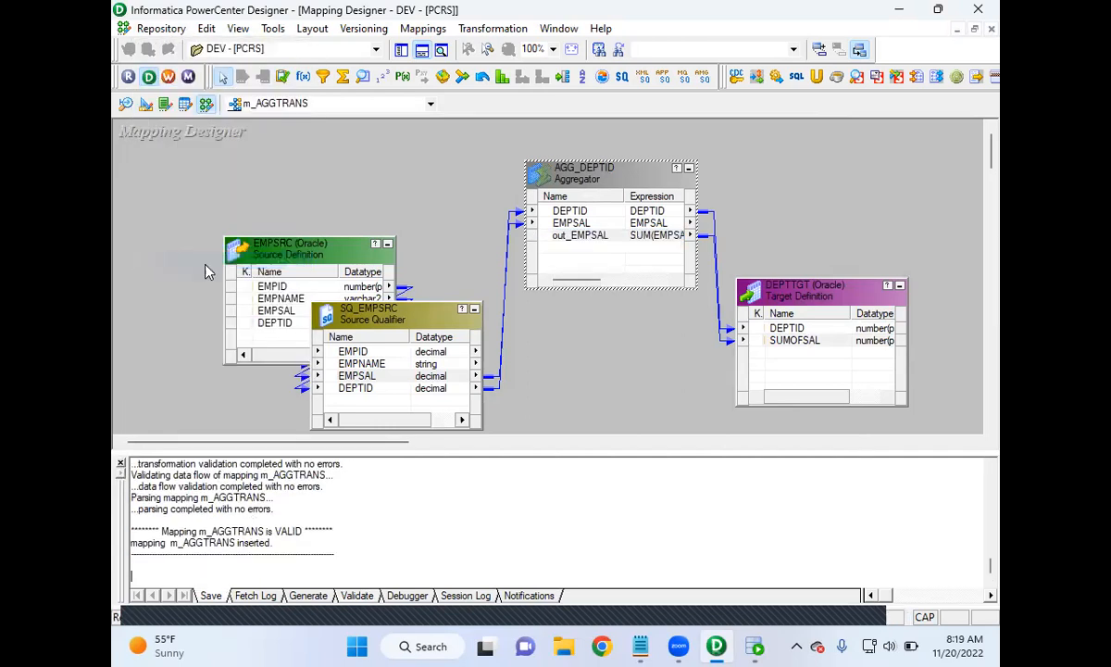
left_click_drag(272, 544, 161, 524)
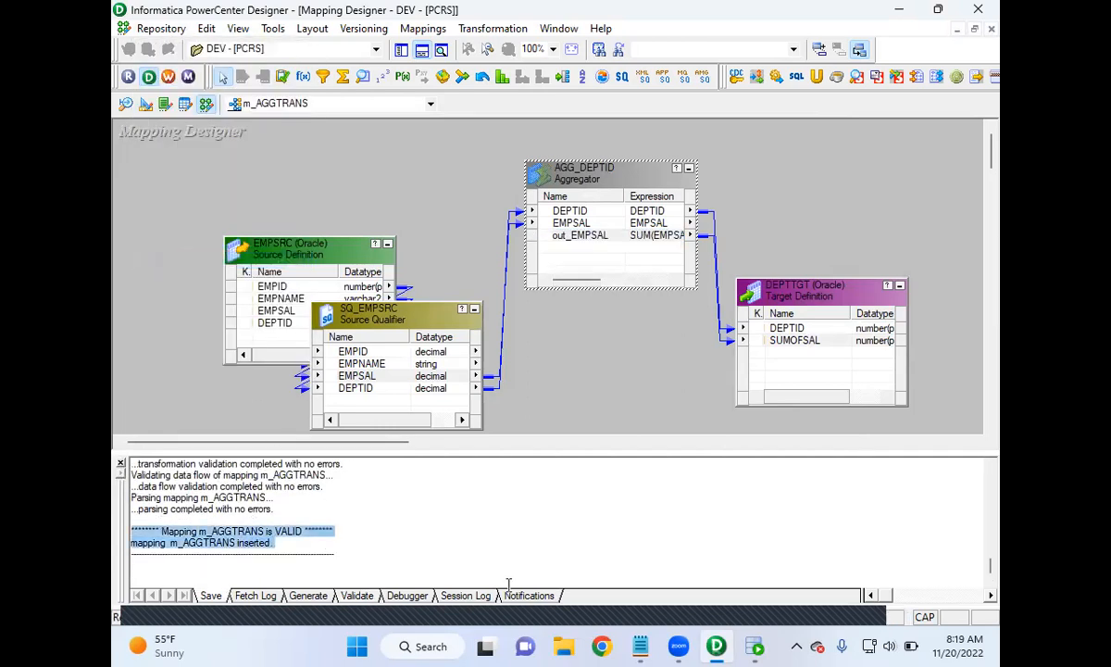
- Switch to the Class1RecordingNotes file in Notepad to review step 2, CREATE A WORKFLOW, and return to PowerCenter Designer
mouse_move(640, 646)
left_click(707, 583)
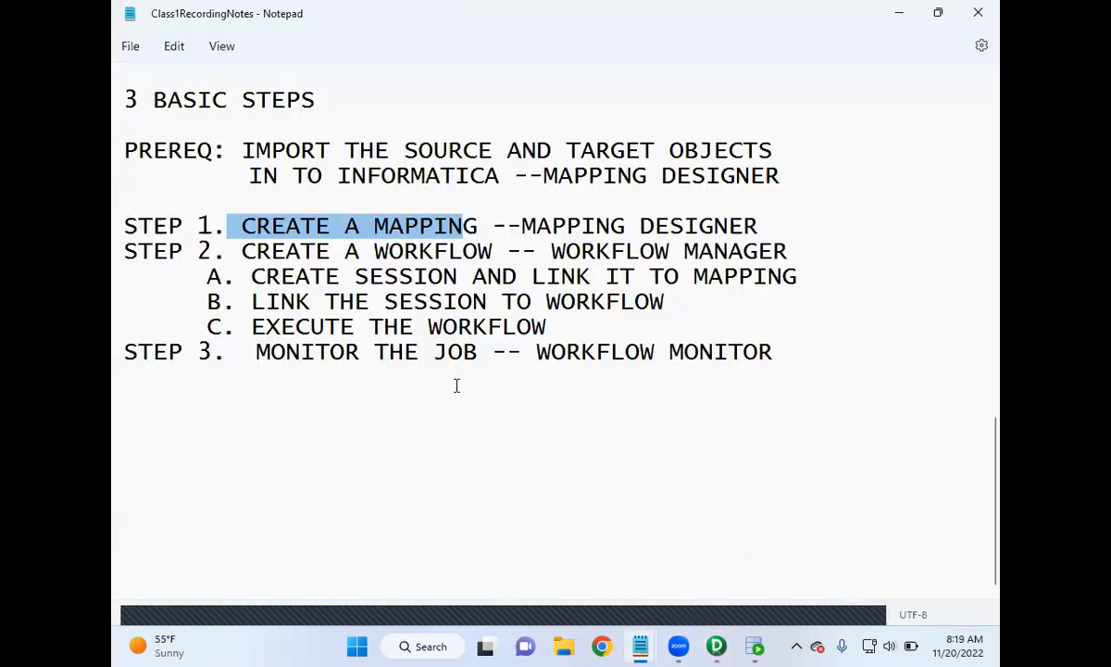
left_click(419, 253)
left_click_drag(496, 252, 246, 252)
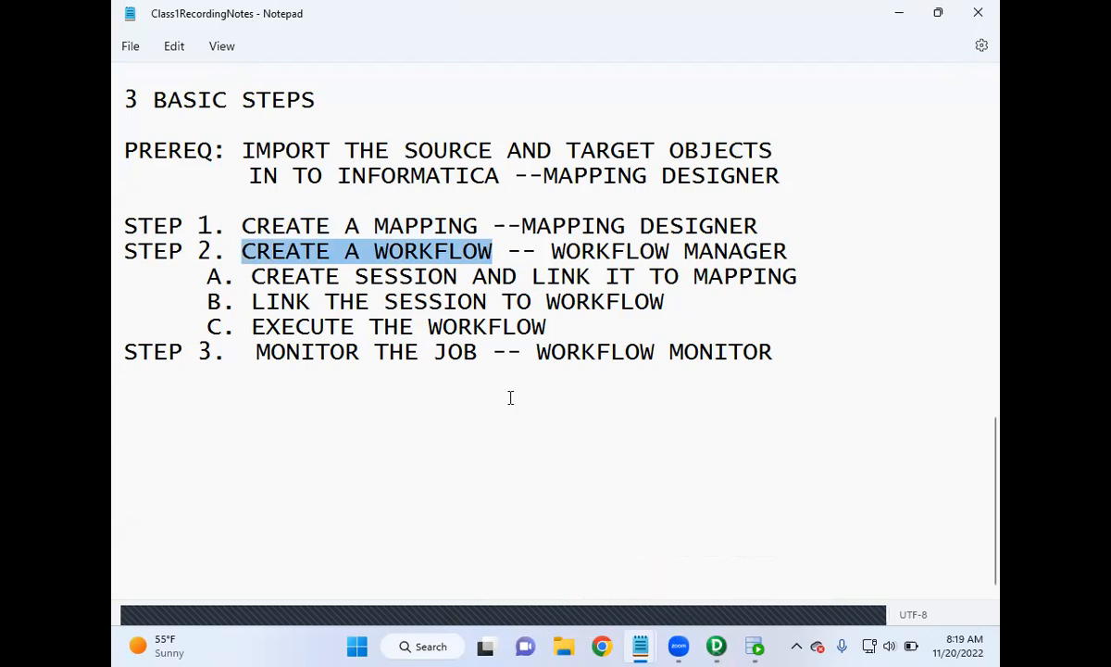
mouse_move(698, 626)
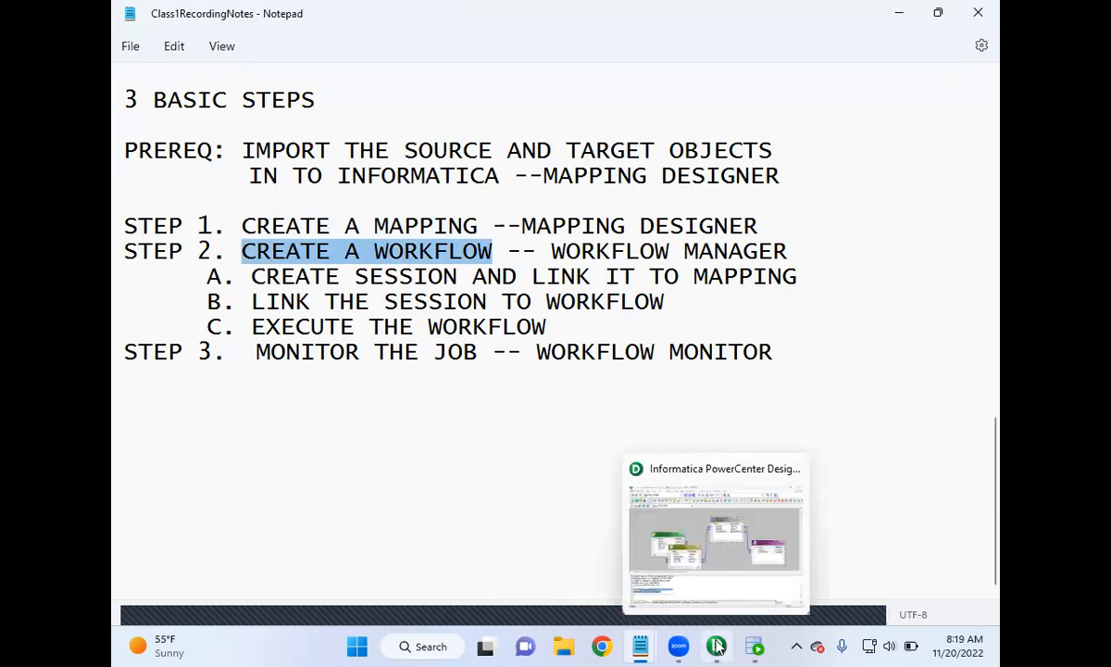
left_click(668, 599)
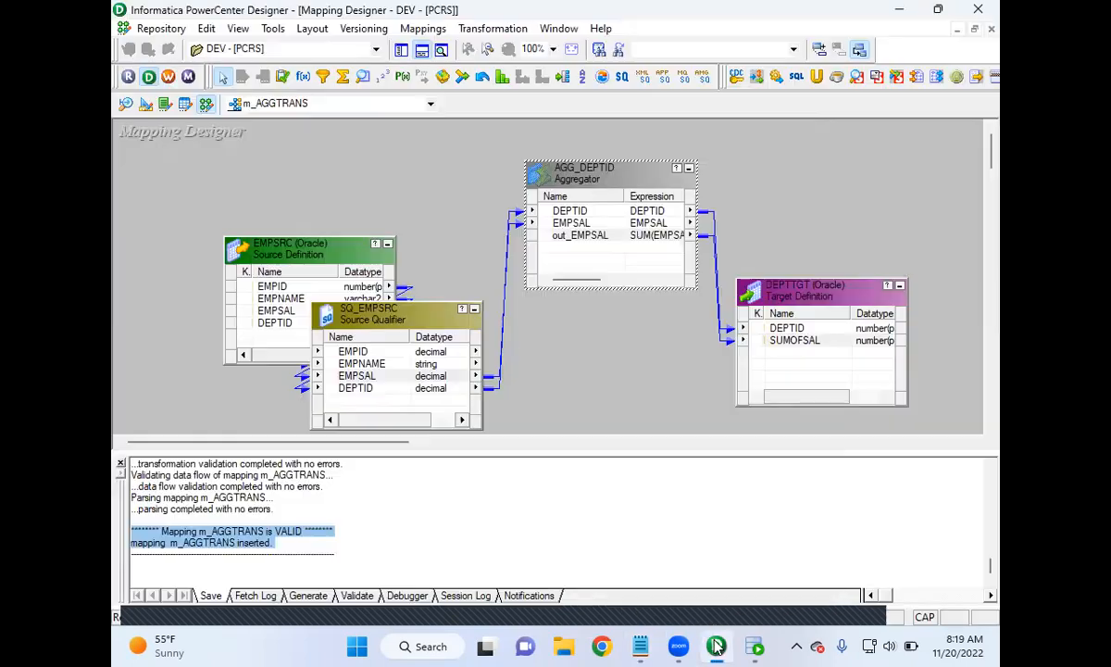
- Launch Workflow Manager from Designer, bring up the Workflow Designer for the DEV folder, and maximize the window
left_click(169, 78)
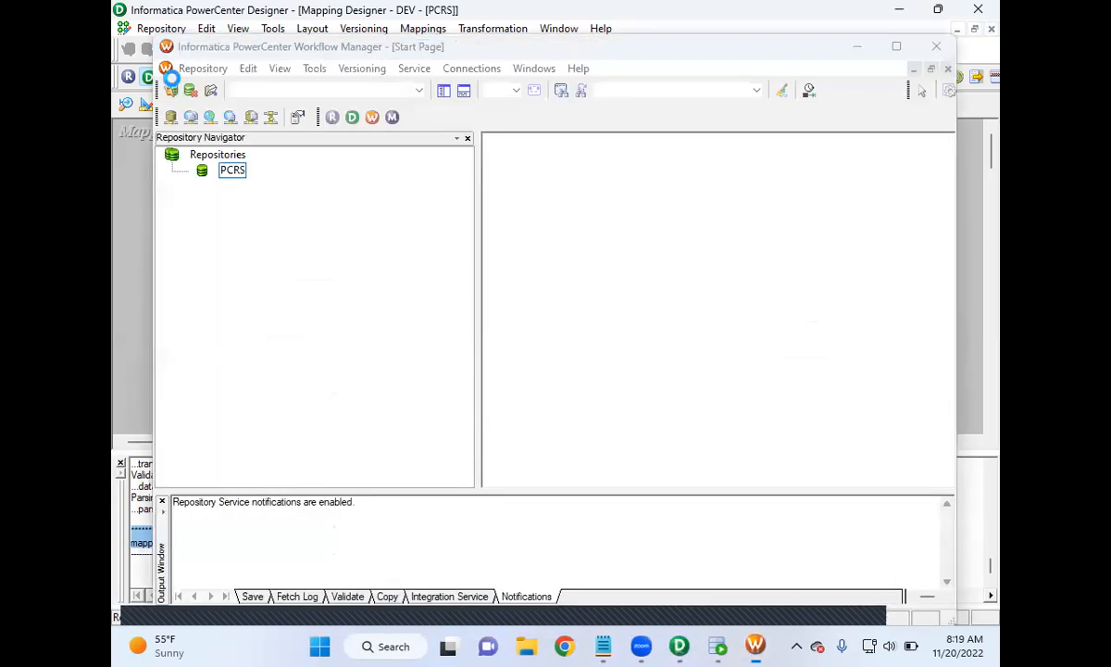
left_click(669, 264)
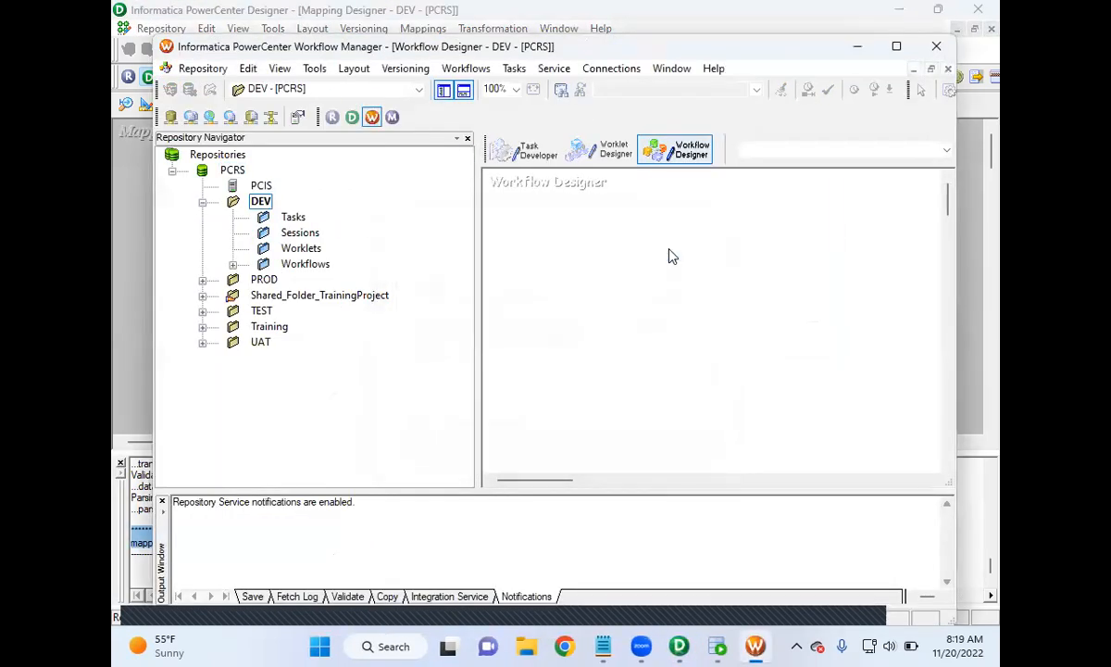
double_click(646, 49)
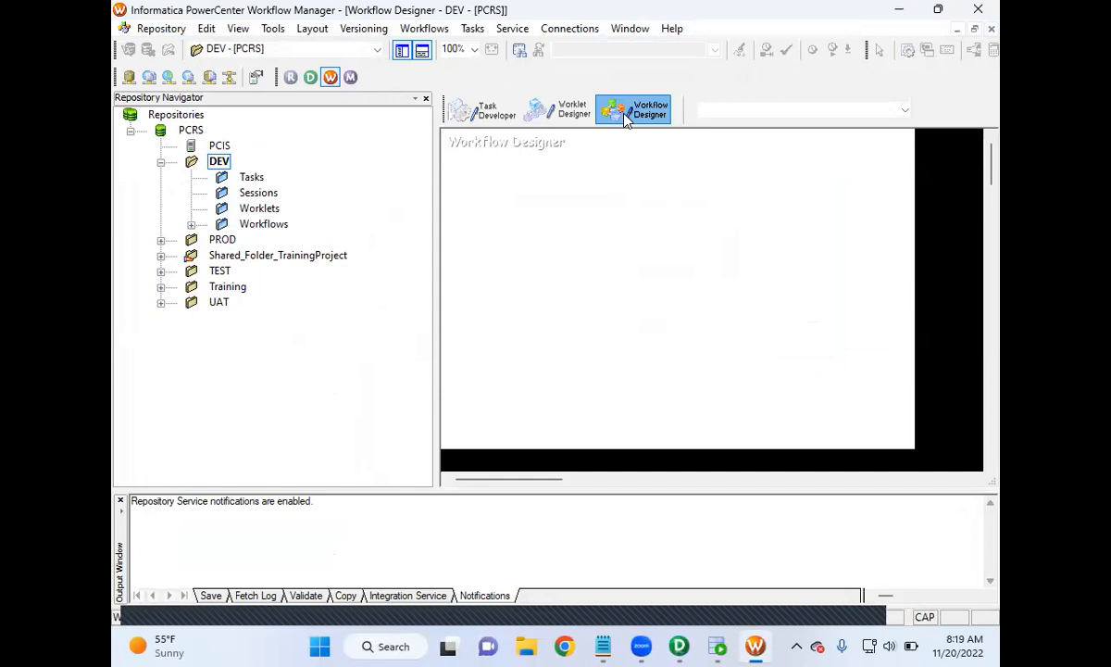
- Create a workflow named wf_s_m_AGGTRANS on the PCIS integration service and reposition its Start task on the canvas
left_click(424, 29)
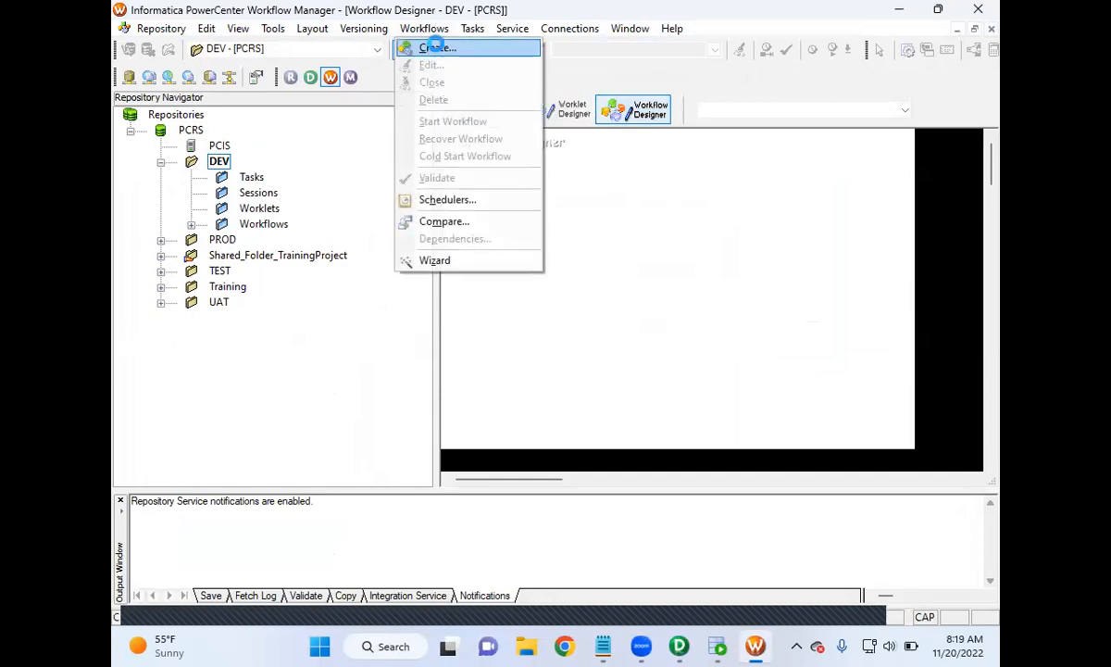
left_click(436, 48)
type("wf_s_m_")
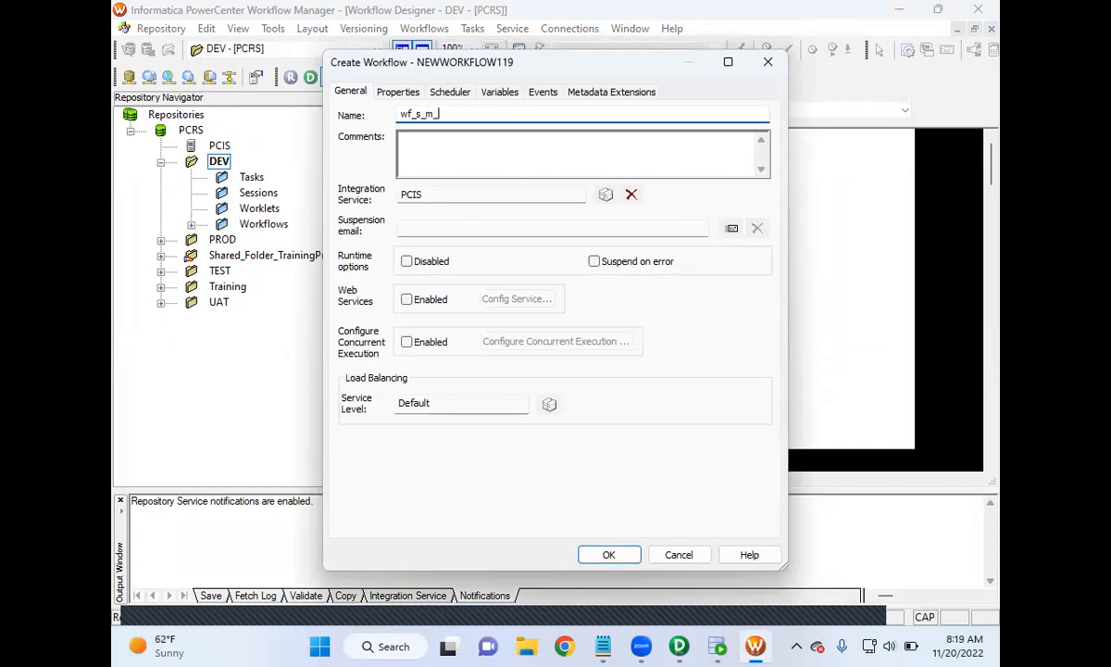
type("AGGTRANS")
left_click(608, 554)
left_click_drag(521, 182, 549, 234)
left_click(648, 211)
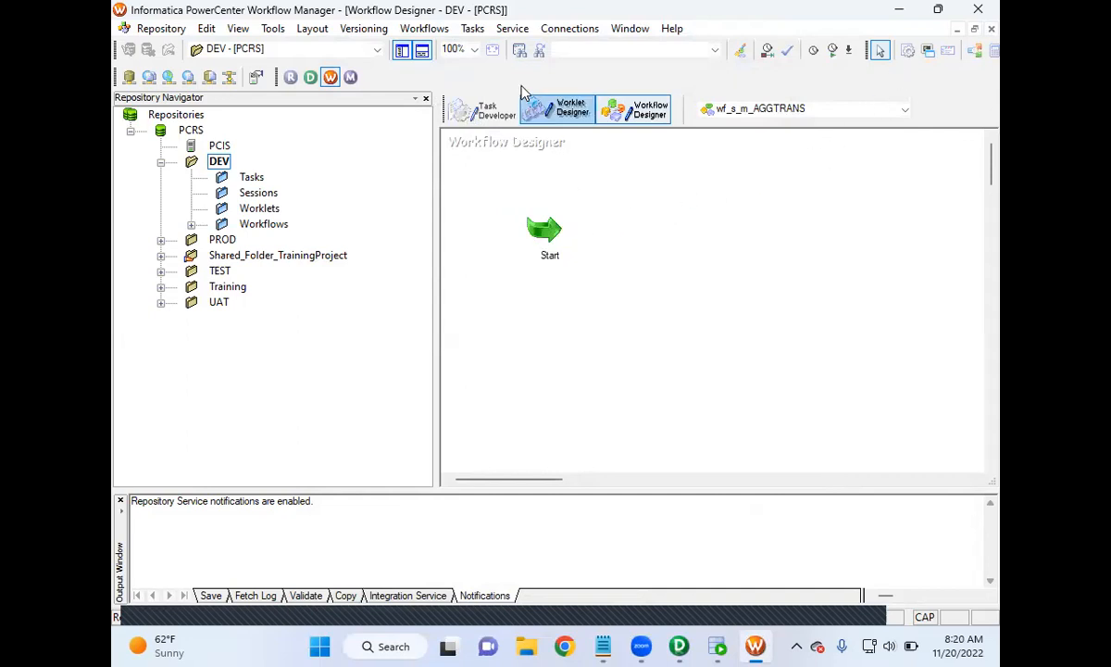
left_click(473, 29)
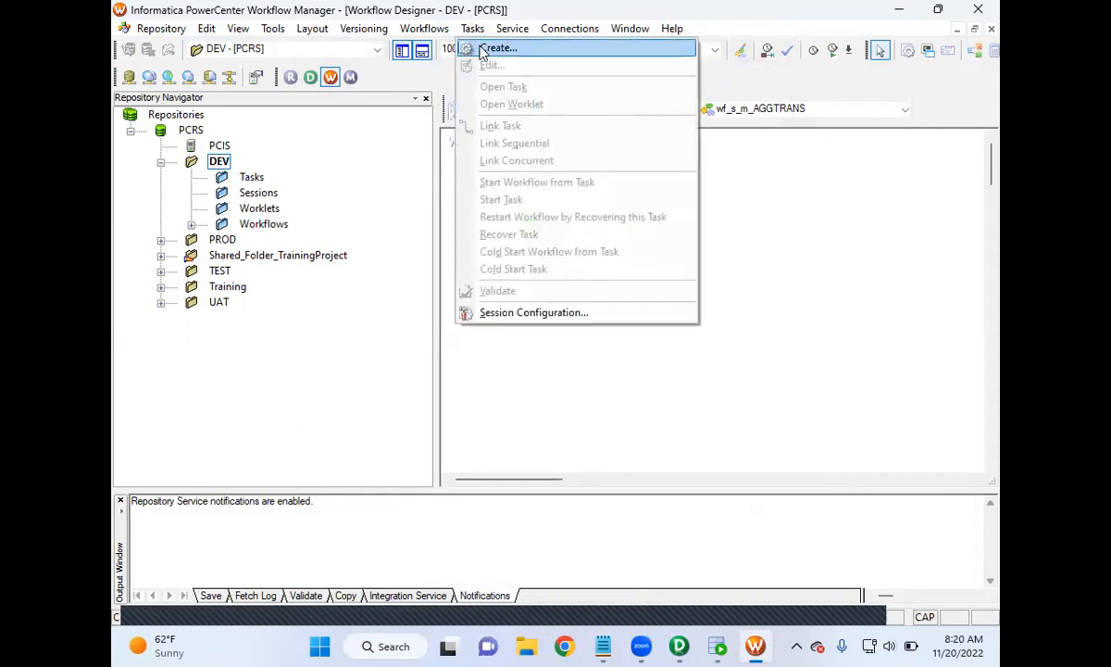
left_click(486, 50)
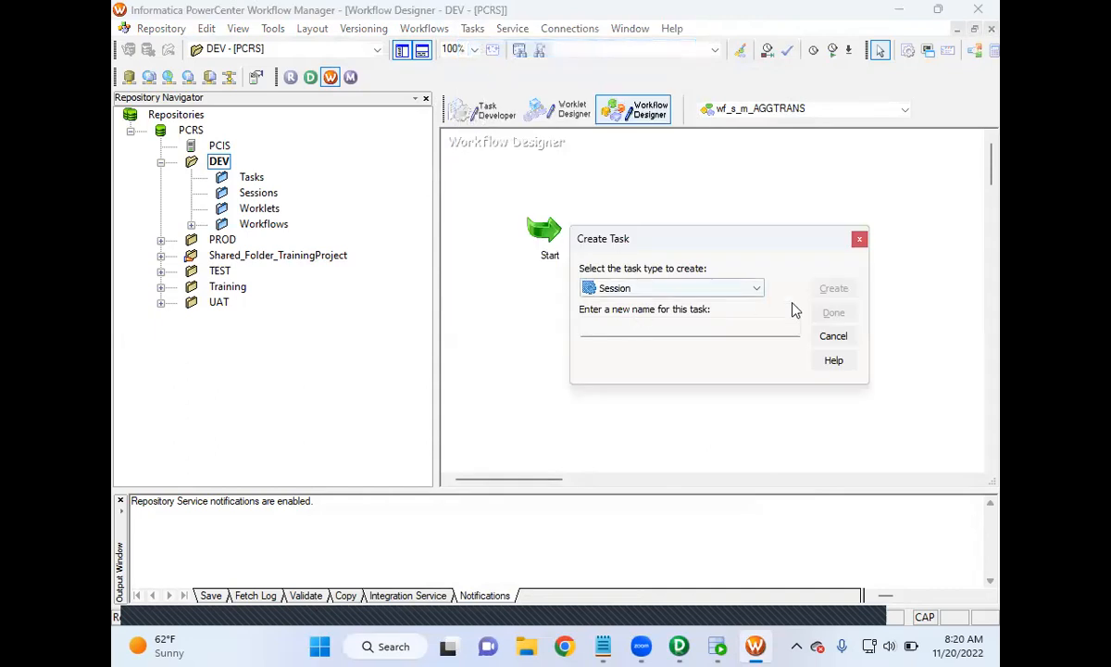
left_click(834, 336)
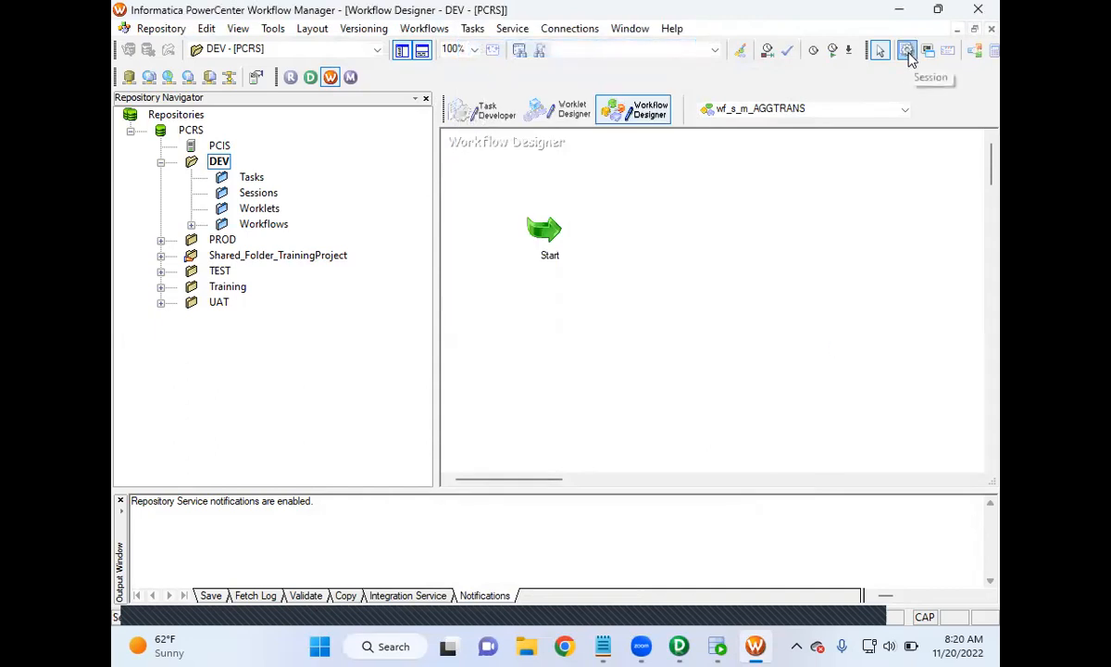
- Add a Session task beside the Start task and associate it with the m_AGGTRANS mapping
left_click(908, 52)
left_click(726, 232)
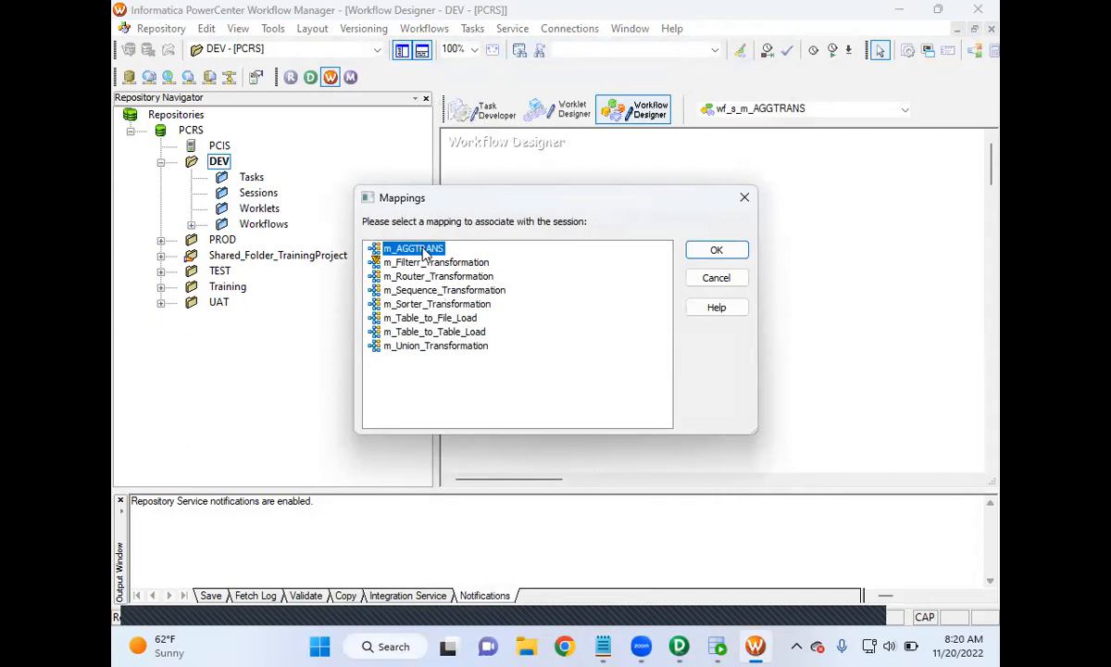
left_click(715, 256)
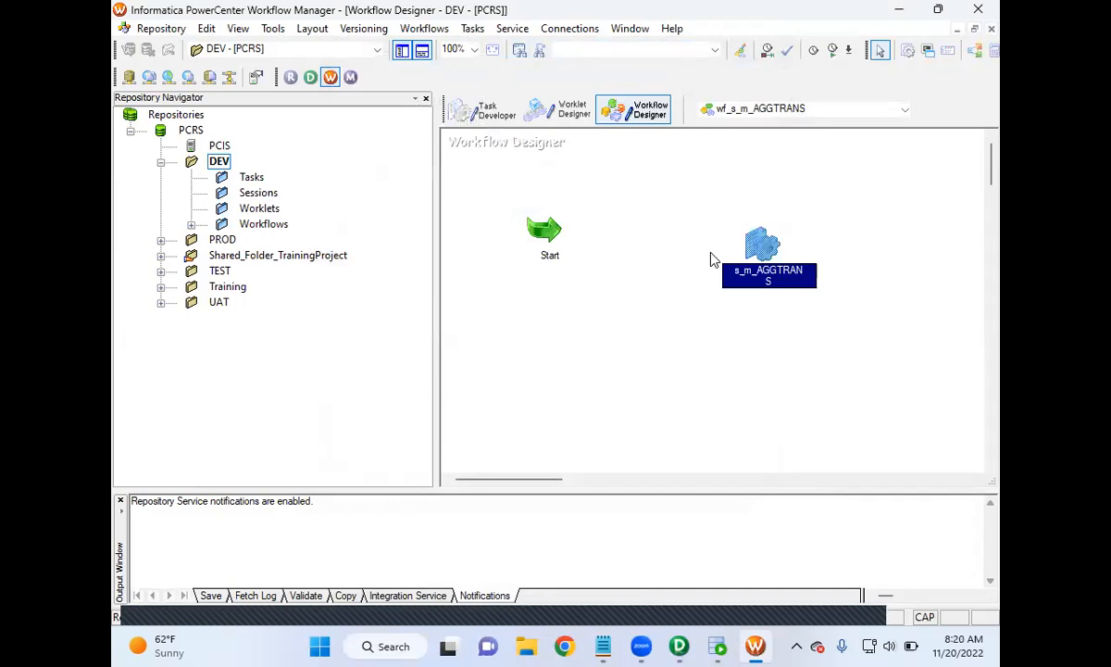
- Set the SQ_EMPSRC source connection of session s_m_AGGTRANS to the relational connection Oracle_SRCDB
double_click(767, 248)
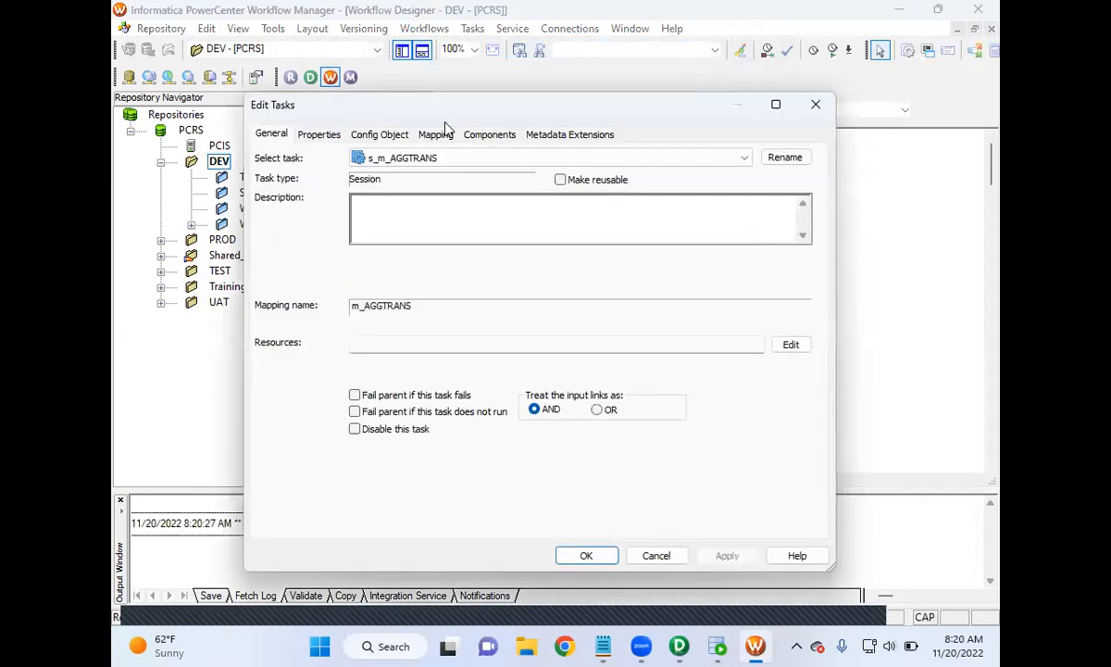
left_click(443, 137)
left_click(324, 268)
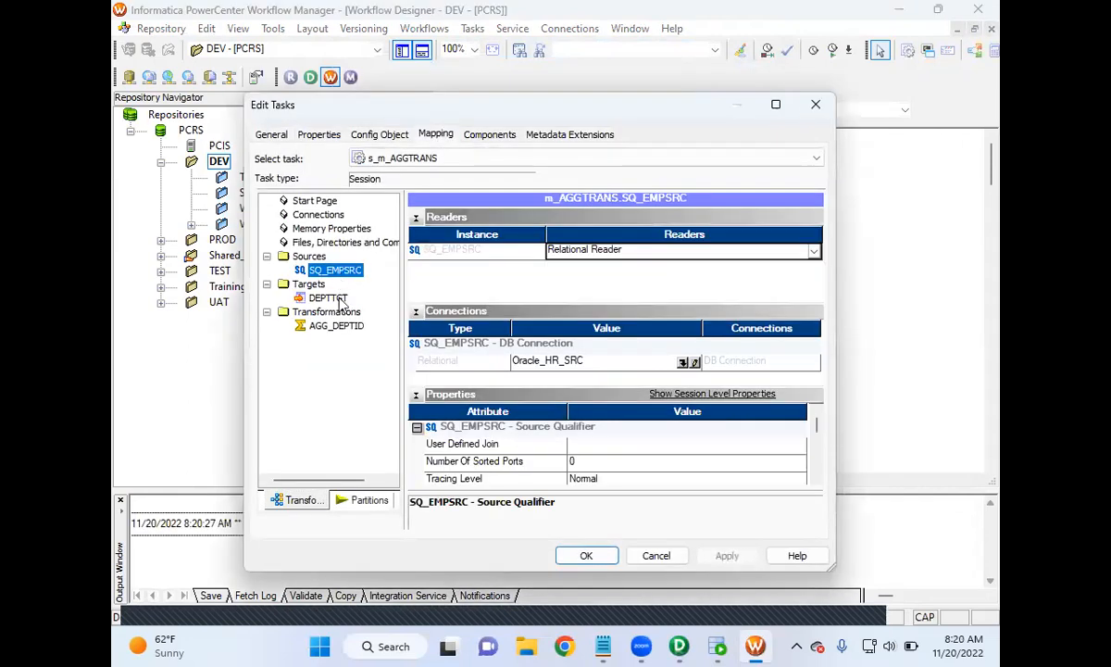
left_click(684, 362)
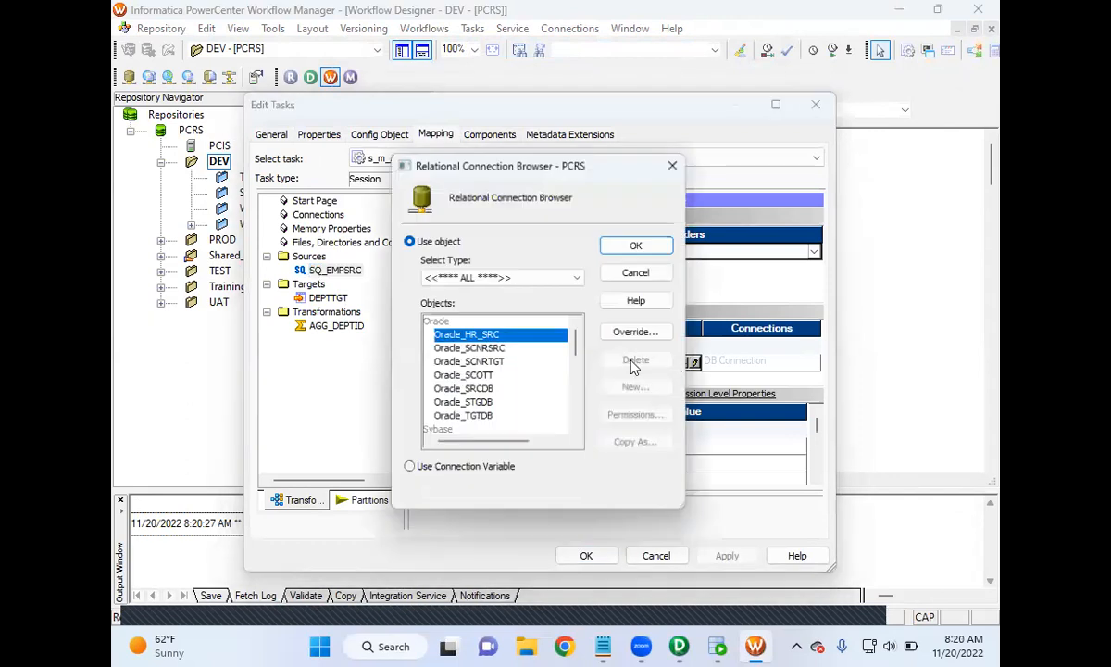
left_click(480, 393)
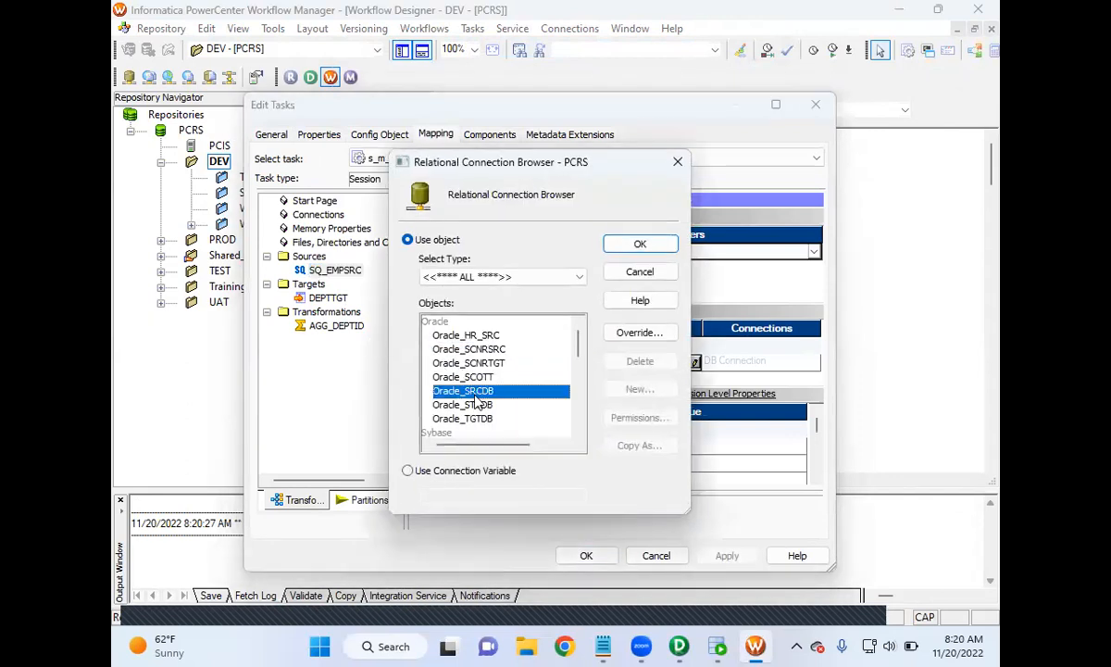
left_click(639, 245)
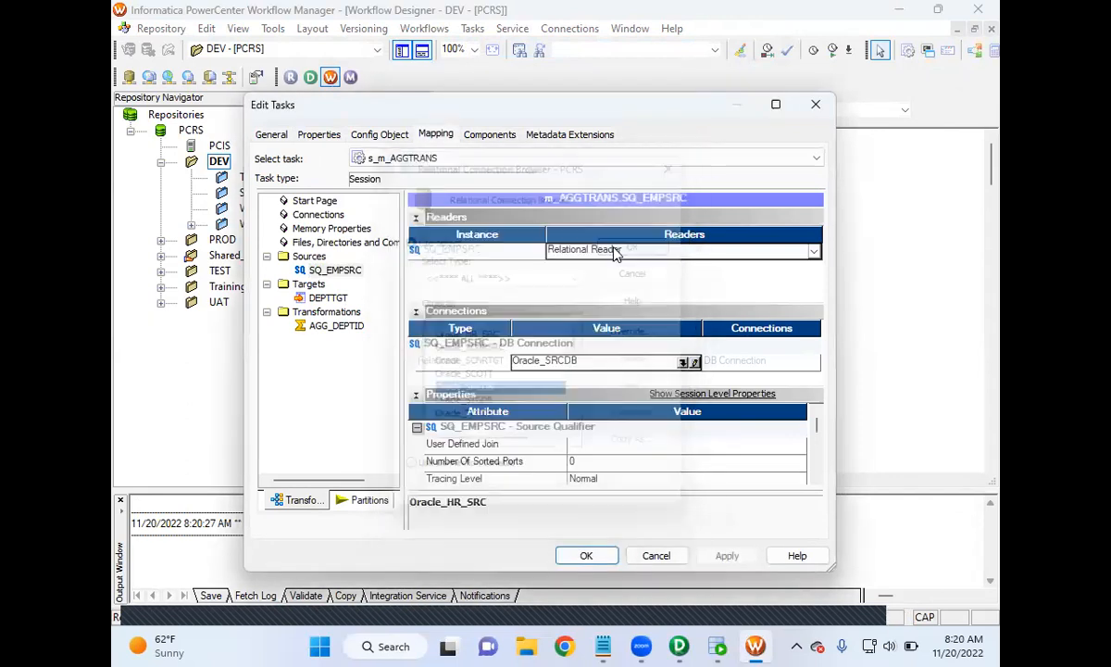
- Set the DEPTTGT target connection to Oracle_TGTDB and enable its Truncate target table option
left_click(335, 298)
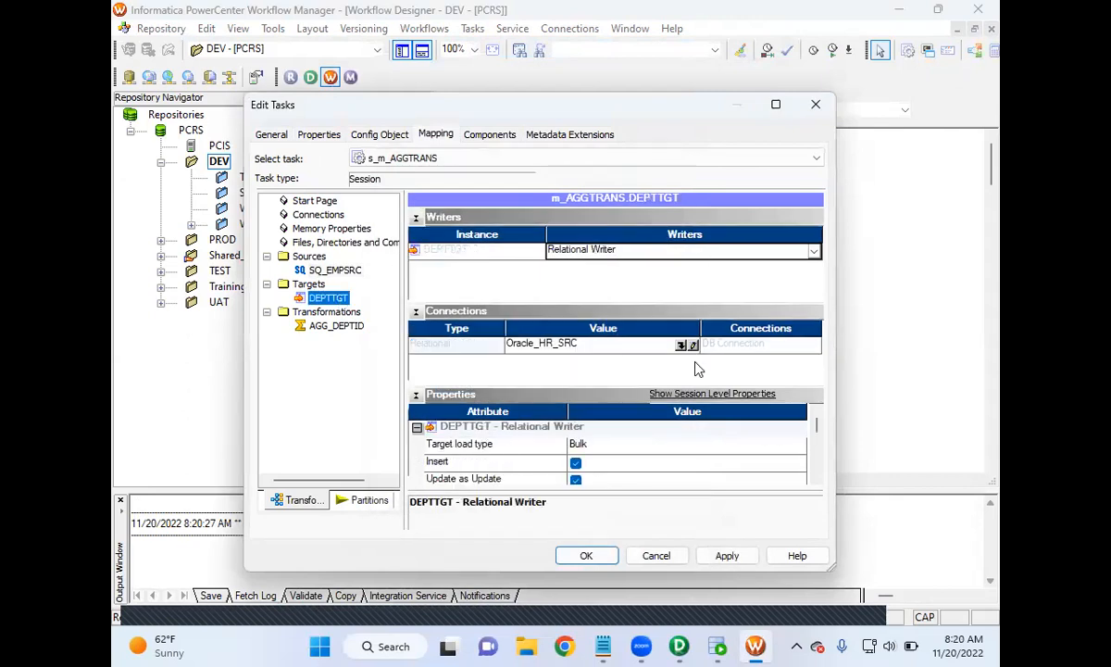
left_click(682, 346)
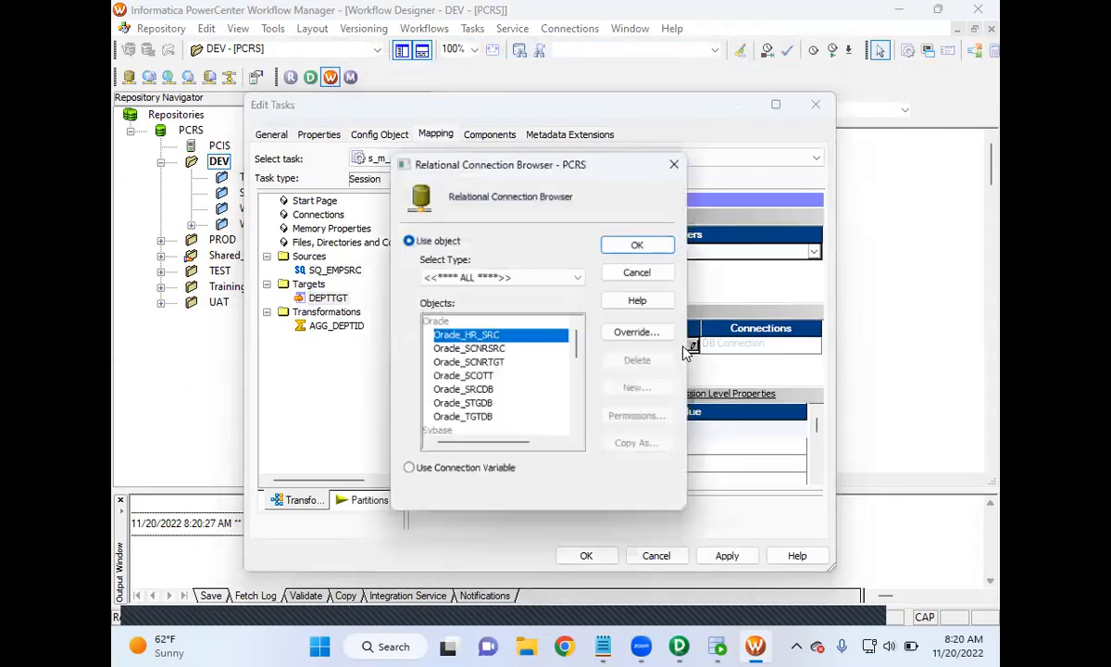
left_click(482, 422)
left_click(642, 244)
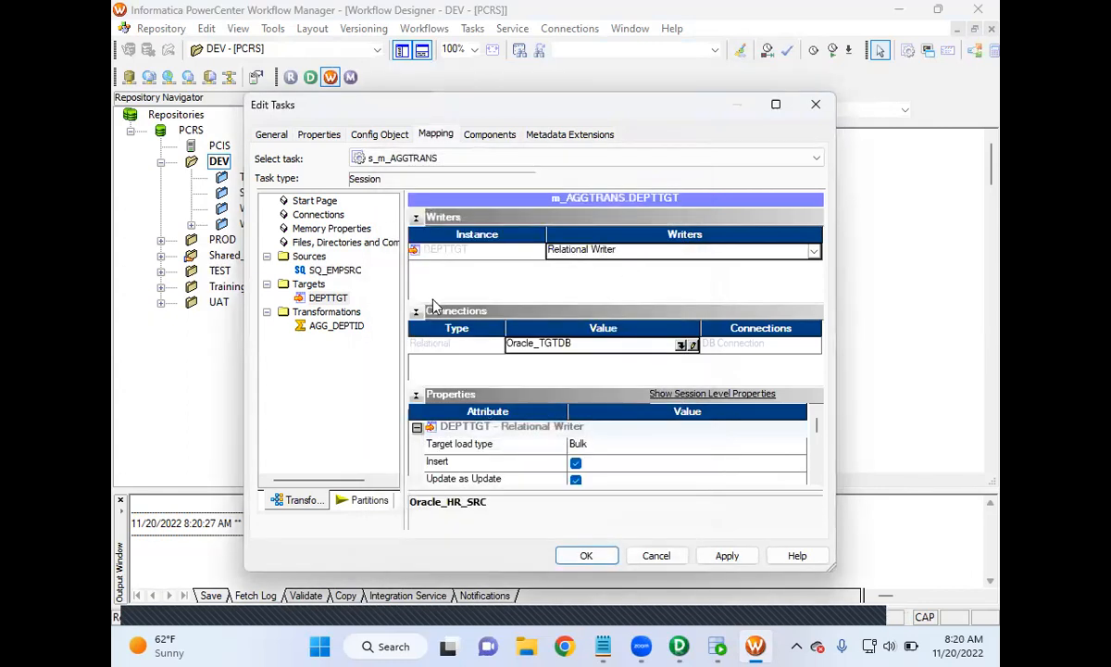
mouse_move(820, 434)
left_mouse_down()
mouse_move(819, 459)
mouse_move(819, 446)
left_mouse_up()
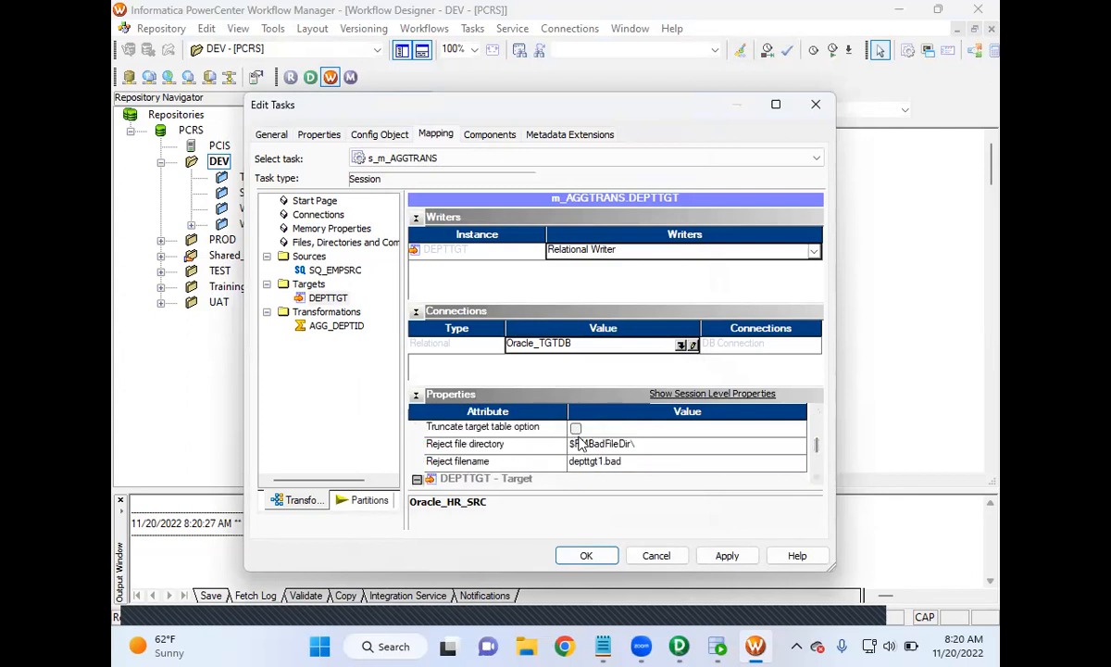
left_click(576, 432)
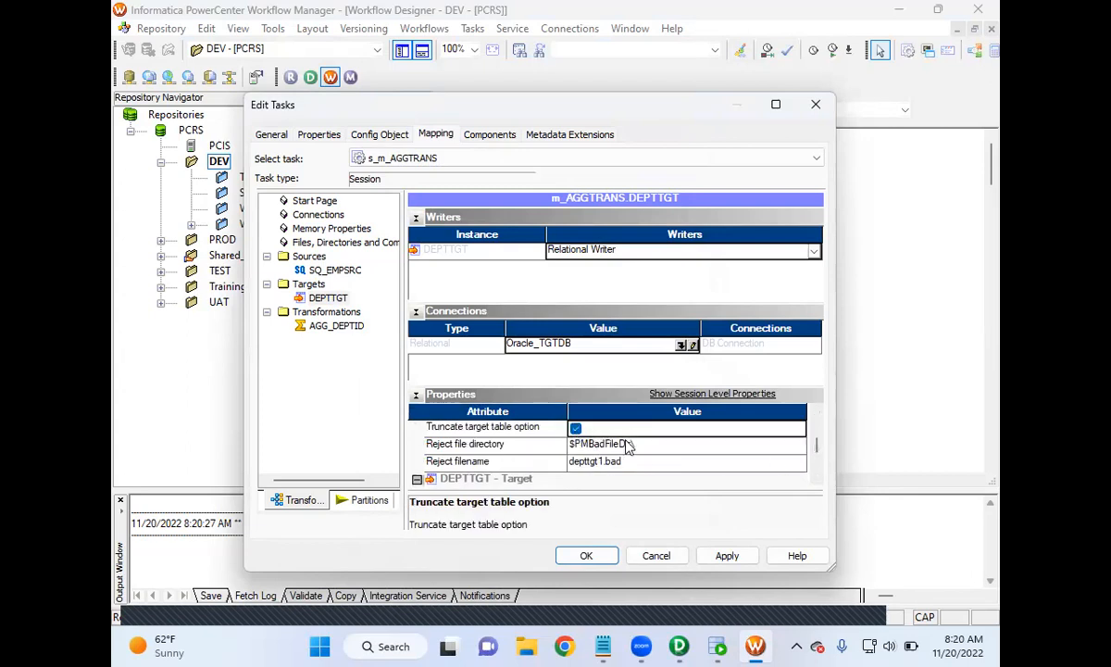
- Make the session fail its parent if the task fails or does not run, and save the session settings
left_click(273, 135)
left_click(355, 396)
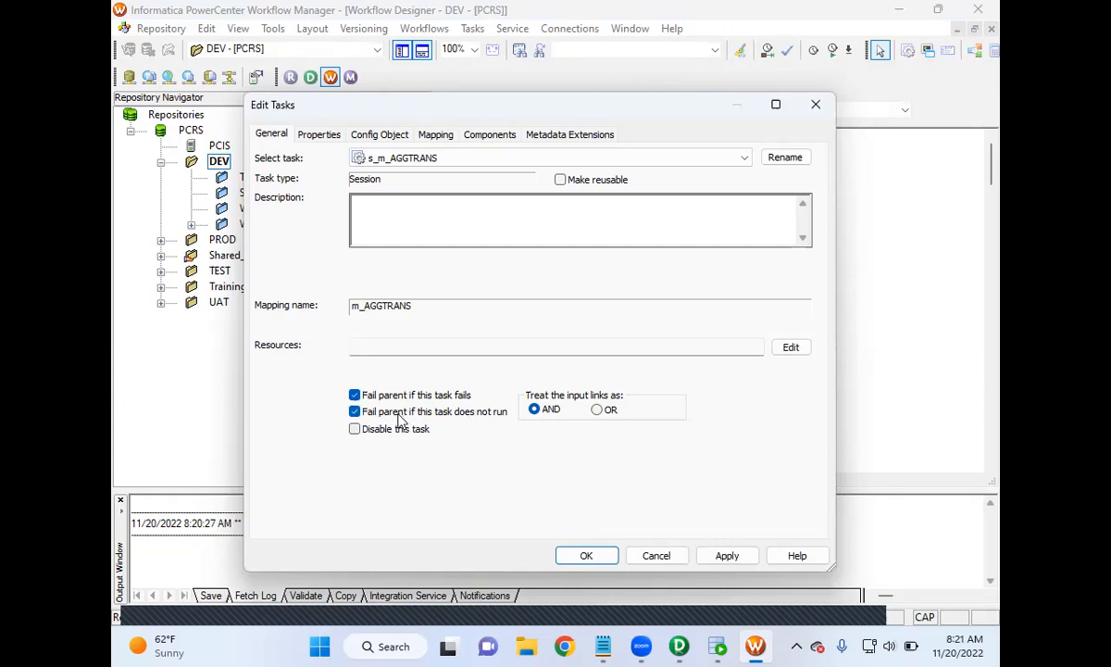
left_click(727, 555)
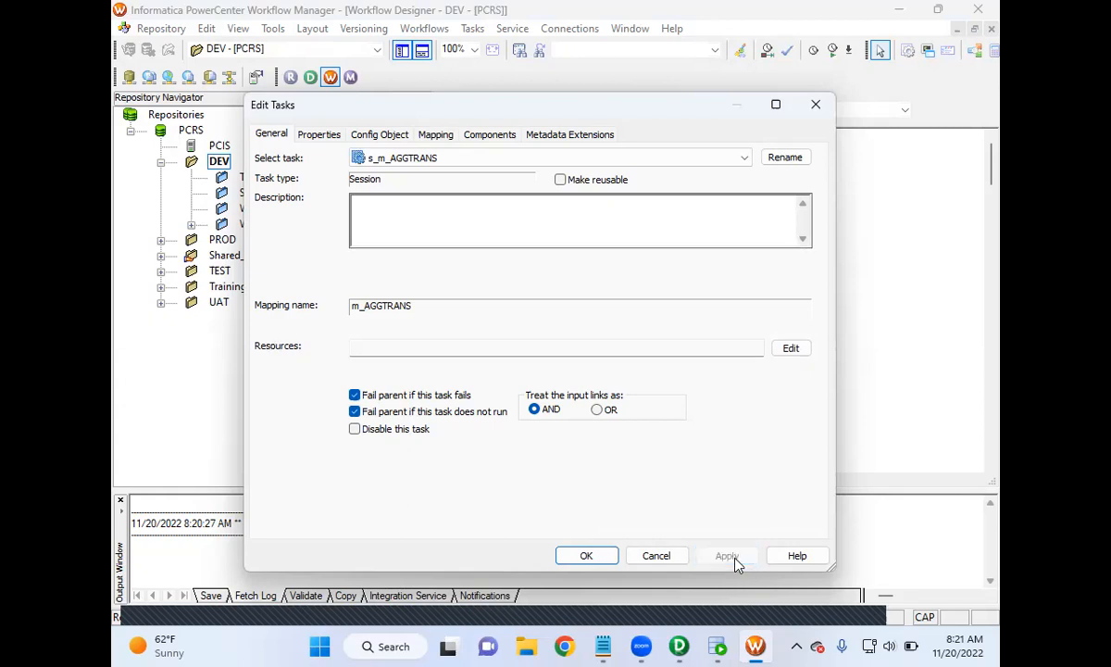
left_click(593, 561)
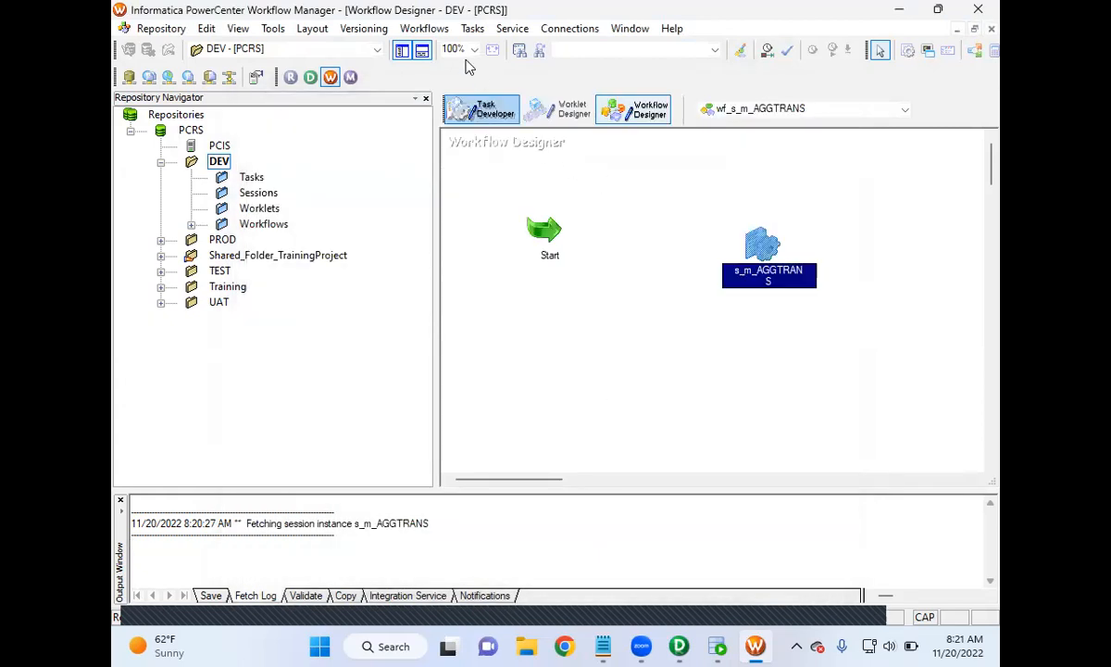
- Link the Start task to the s_m_AGGTRANS session in the workflow
left_click(470, 29)
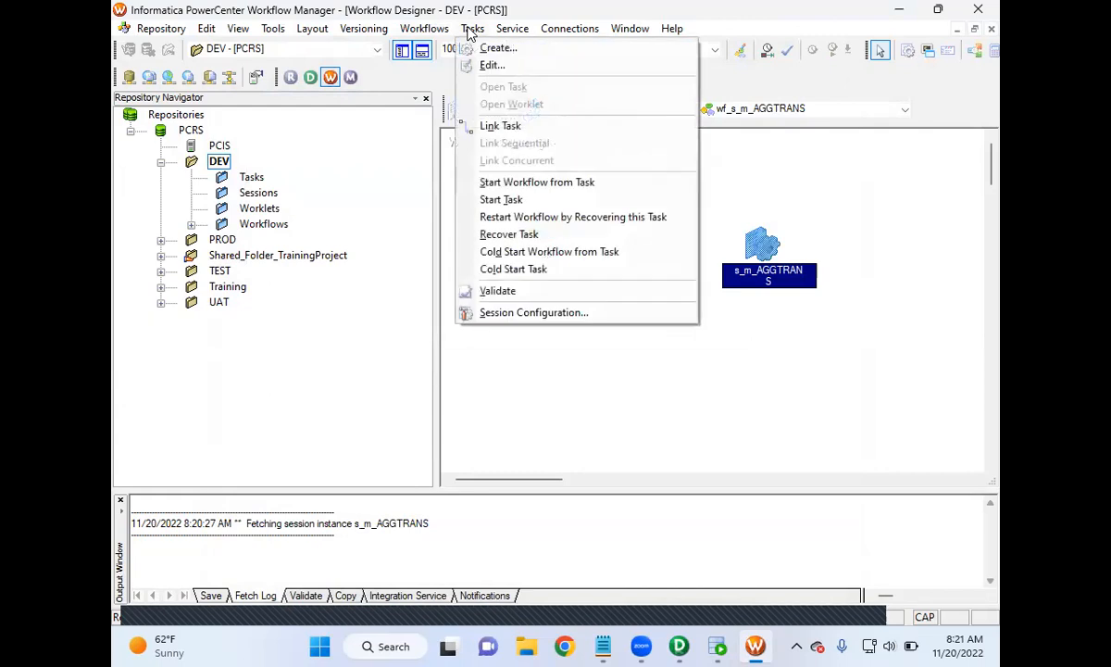
left_click(516, 130)
left_click_drag(550, 231, 741, 241)
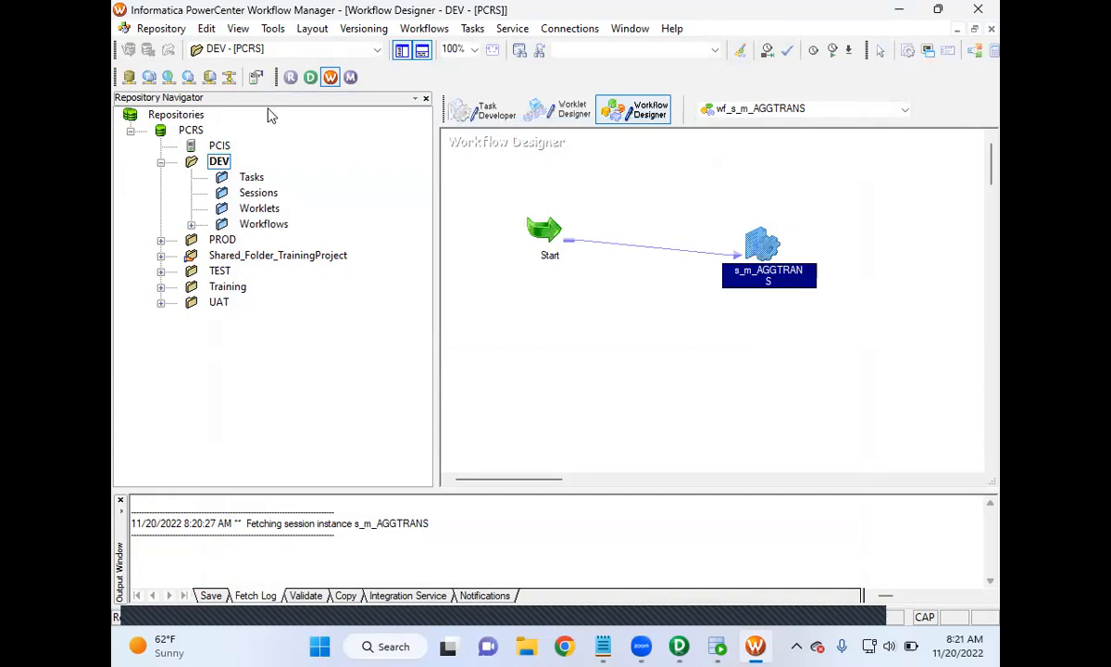
- Save the wf_s_m_AGGTRANS workflow to the repository
left_click(162, 29)
left_click(167, 221)
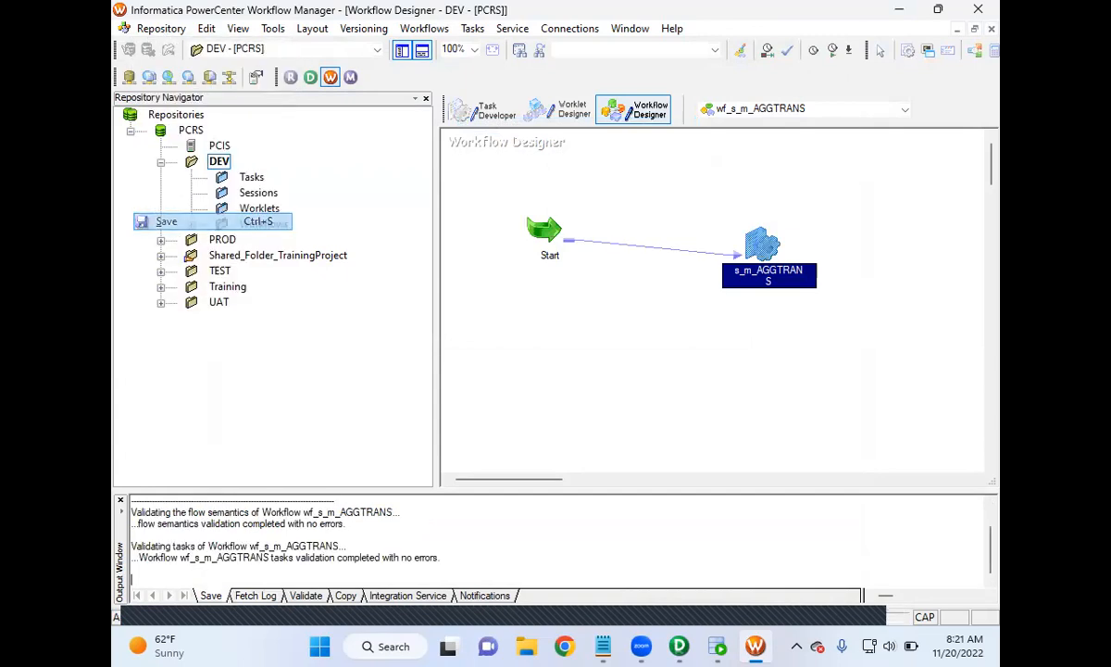
right_click(535, 337)
right_click(535, 344)
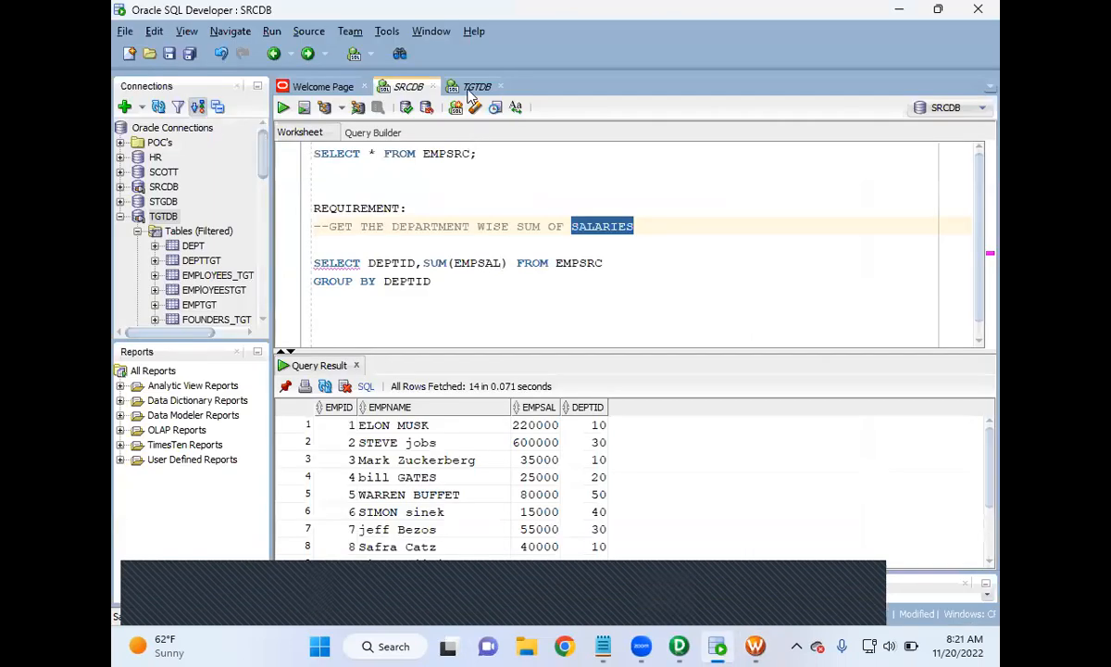
- Switch to SQL Developer, query all rows of DEPTTGT in TGTDB, and glance back at the m_AGGTRANS mapping in Designer
left_click(474, 88)
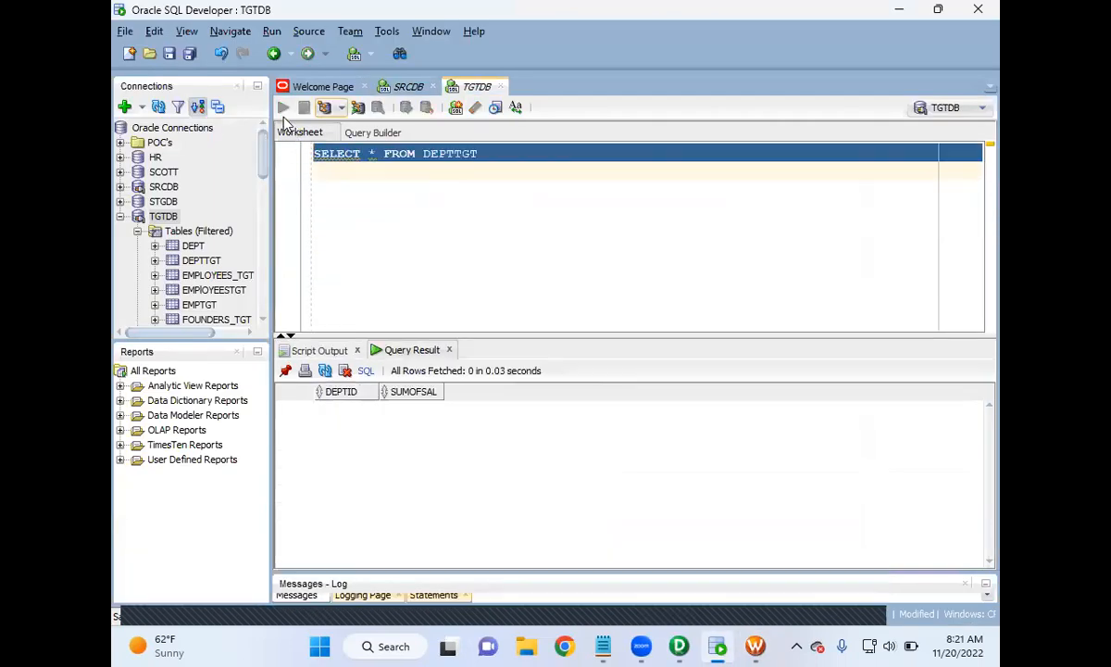
left_click(679, 646)
left_click(718, 647)
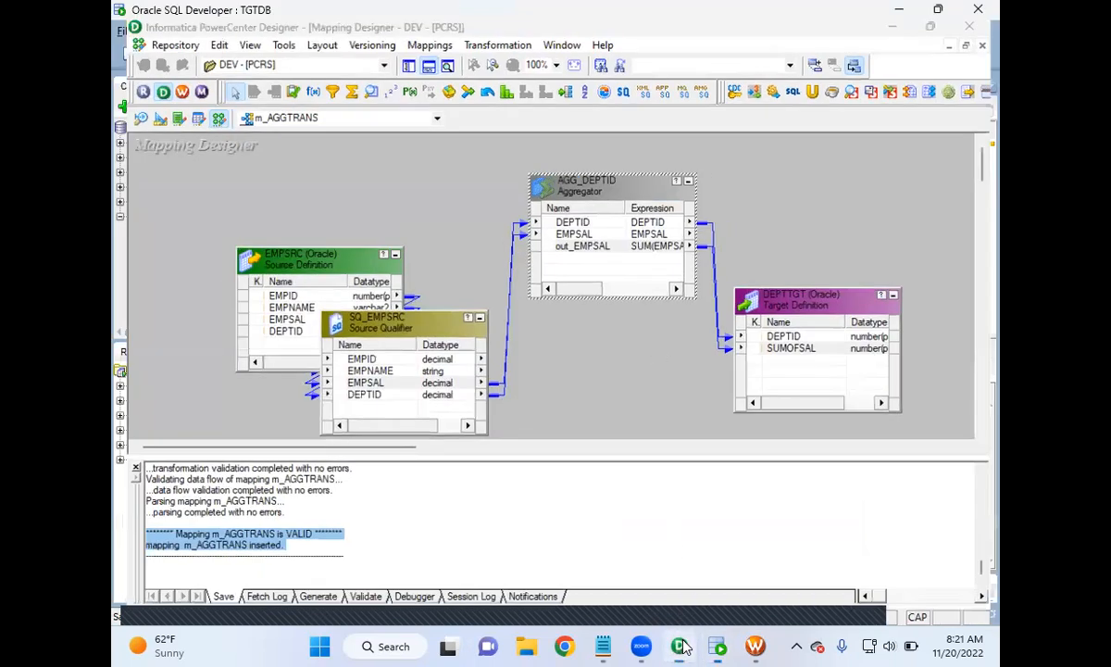
mouse_move(723, 646)
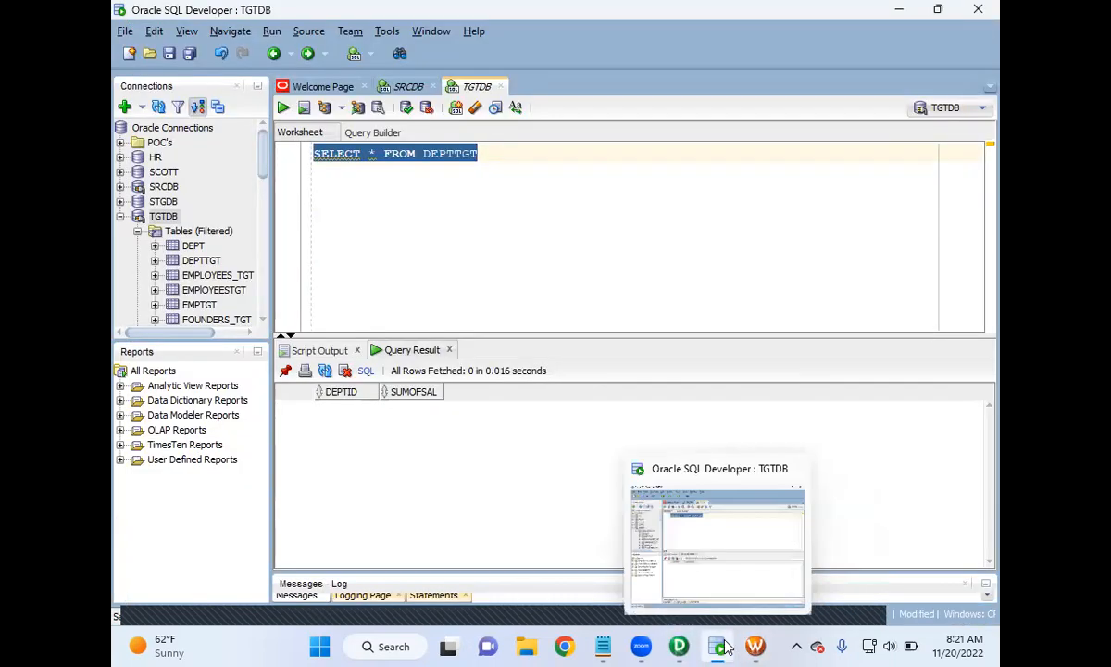
- Return to Workflow Manager, start the wf_s_m_AGGTRANS workflow, and select the s_m_AGGTRANS session run in Workflow Monitor
left_click(756, 646)
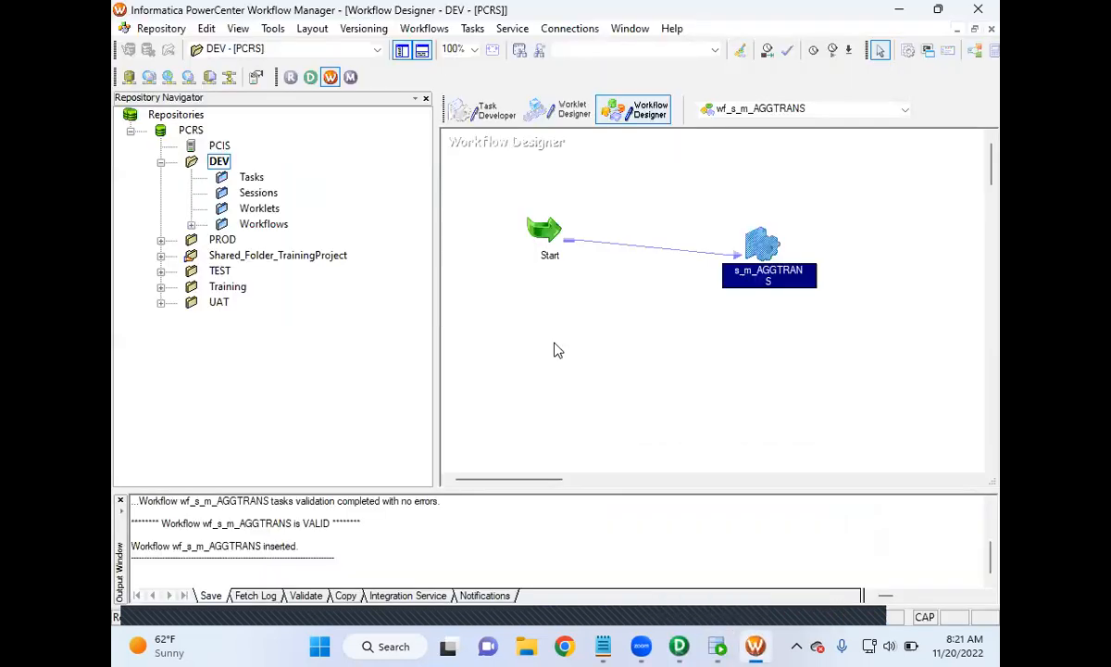
right_click(554, 350)
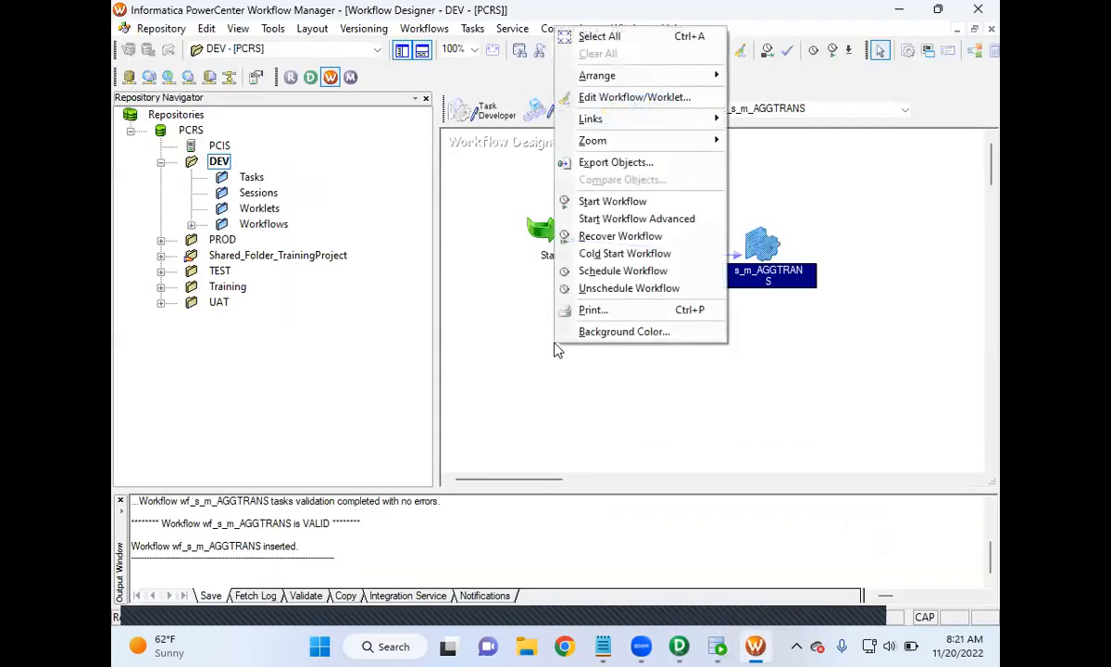
left_click(612, 200)
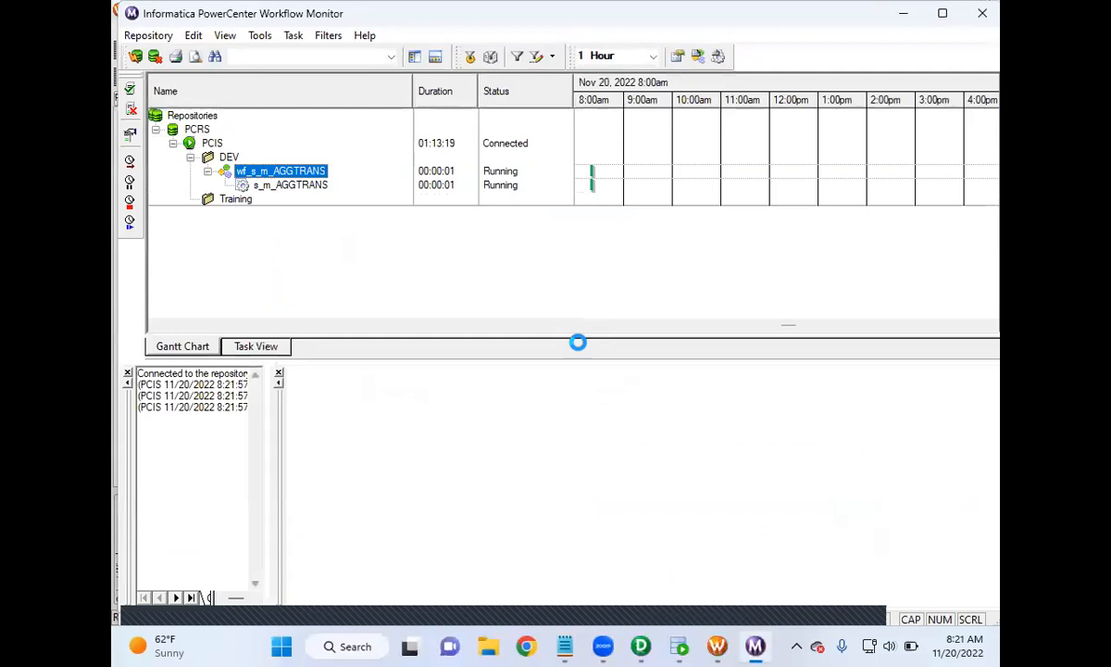
left_click(306, 186)
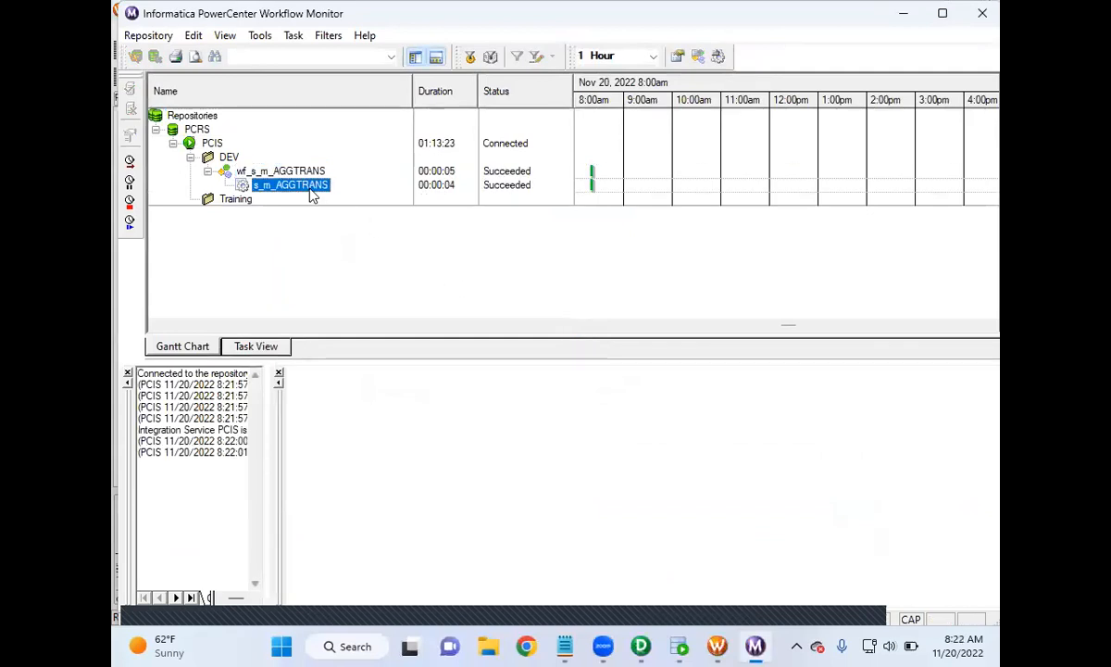
- Get the run properties of the s_m_AGGTRANS session and examine the source/target statistics for SQ_EMPSRC and DEPTTGT
right_click(313, 195)
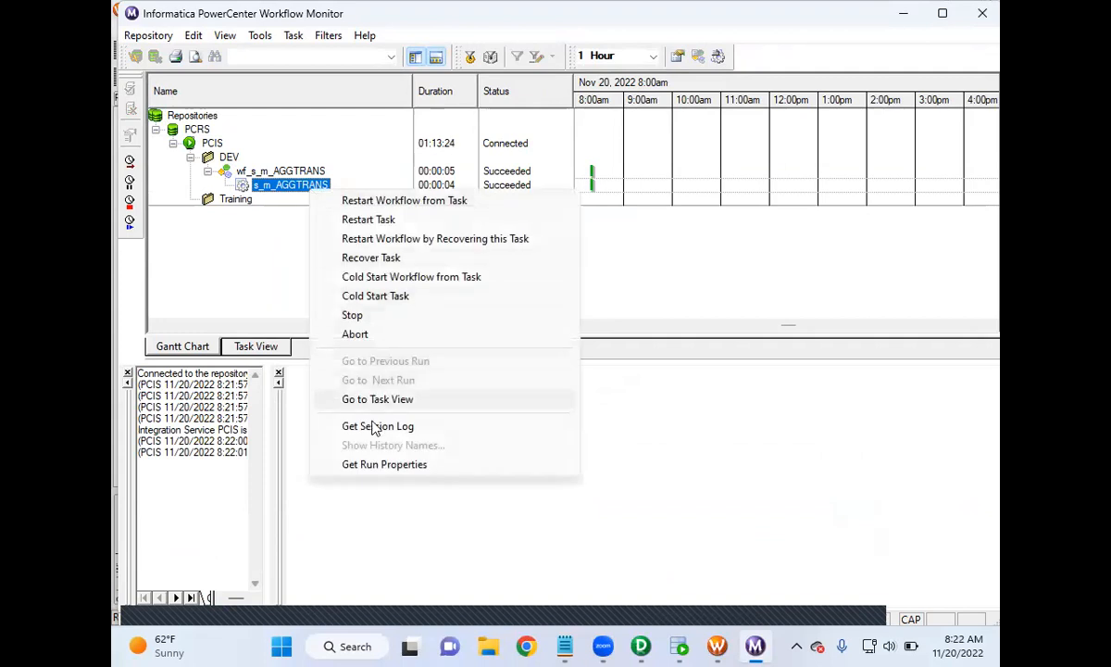
left_click(378, 464)
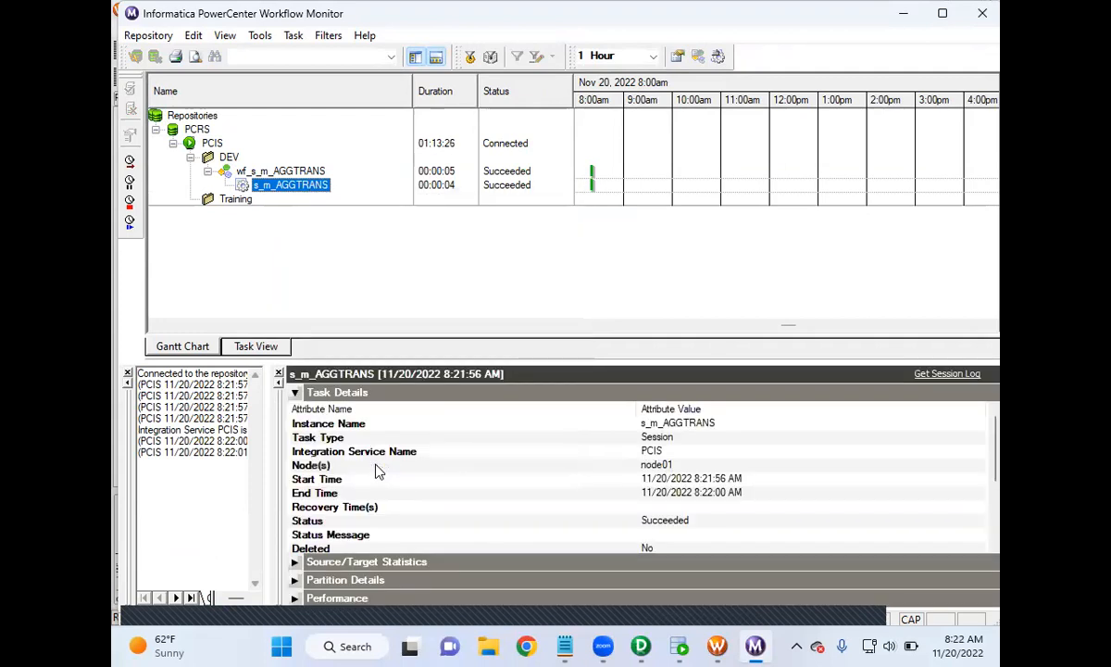
left_click(295, 391)
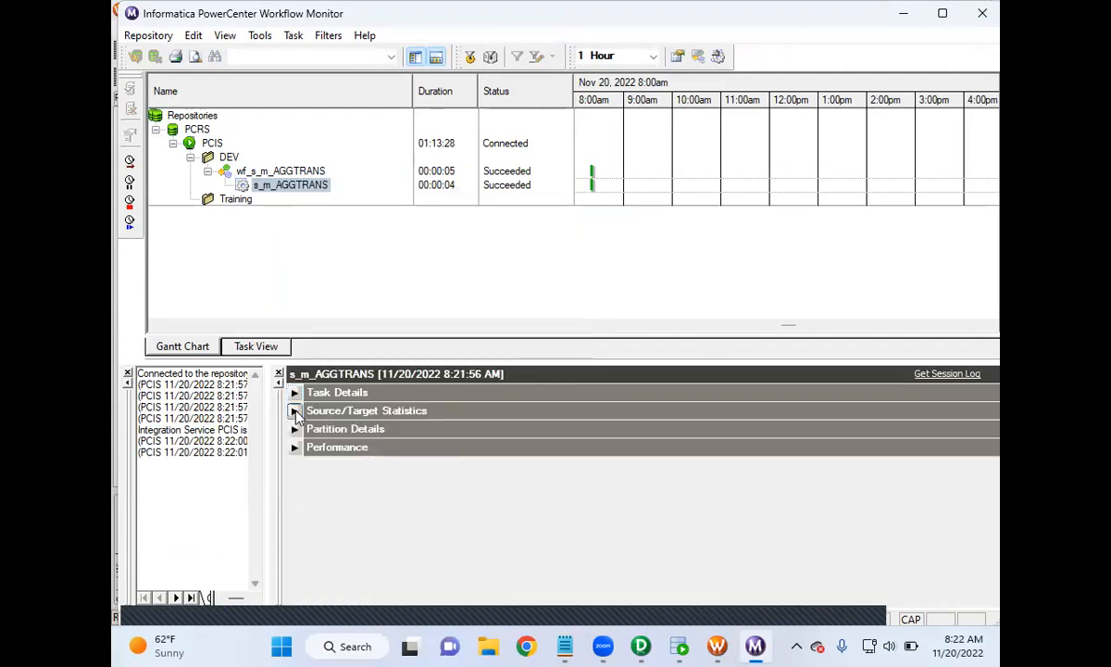
left_click(295, 411)
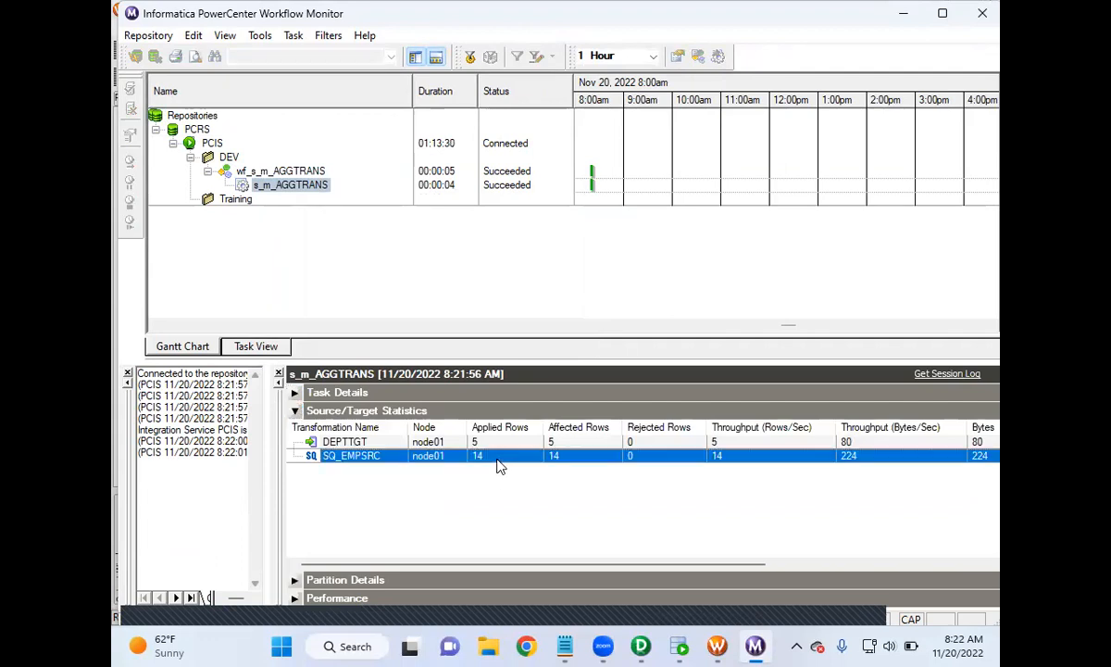
key("Up")
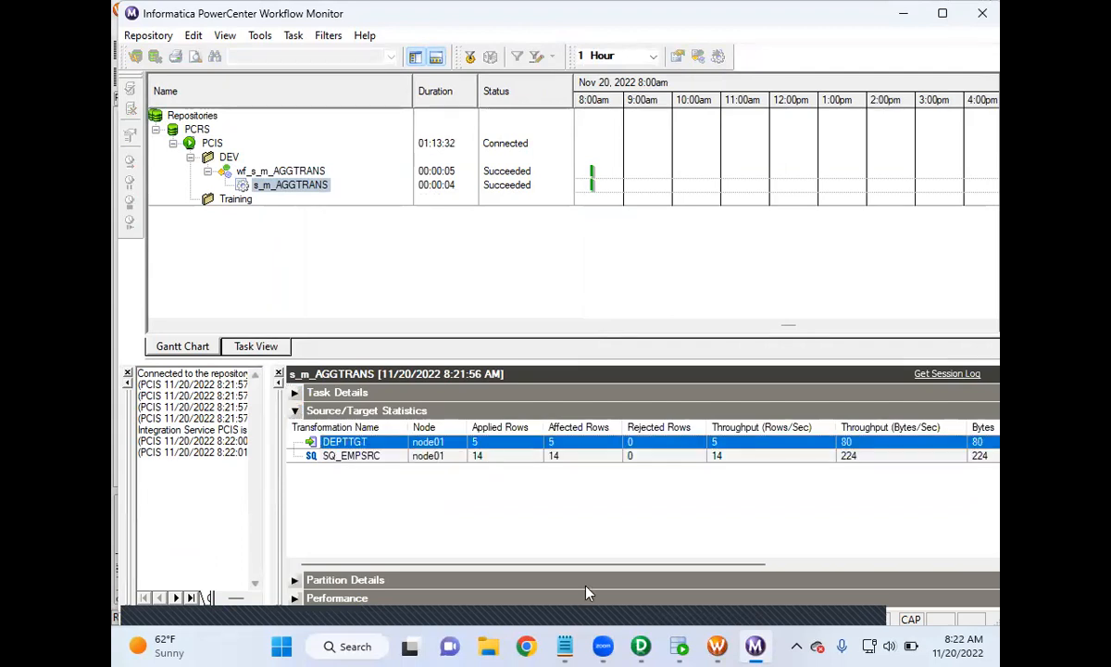
- Switch to SQL Developer, rerun the DEPTTGT query in TGTDB, and compare its rows with the department-wise salary requirement in SRCDB
left_click(679, 646)
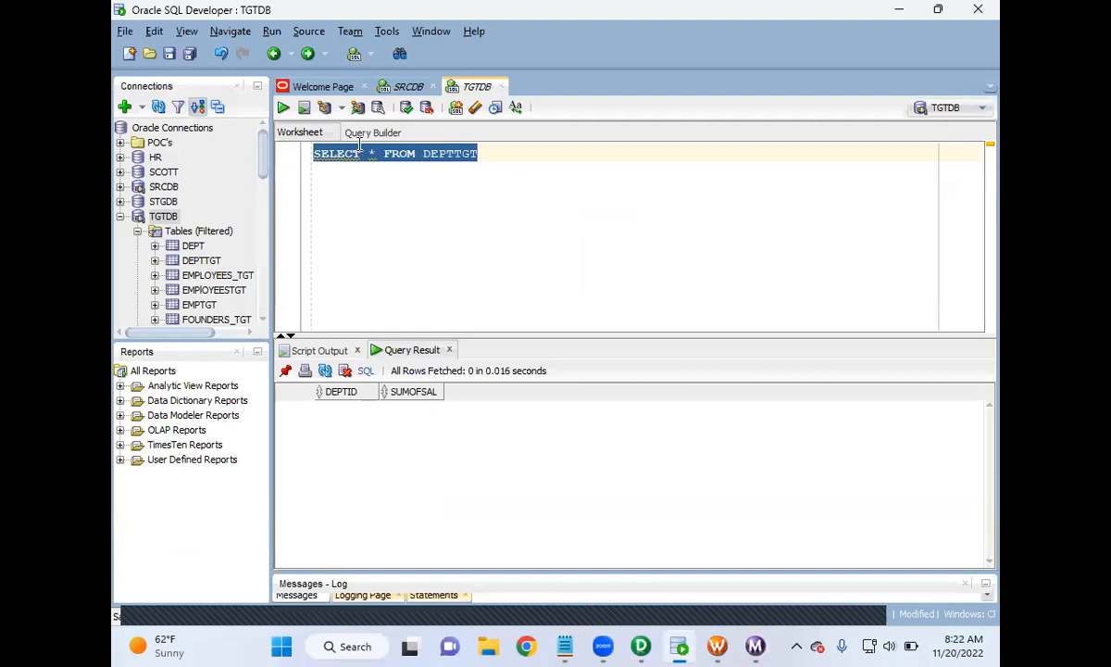
left_click(283, 107)
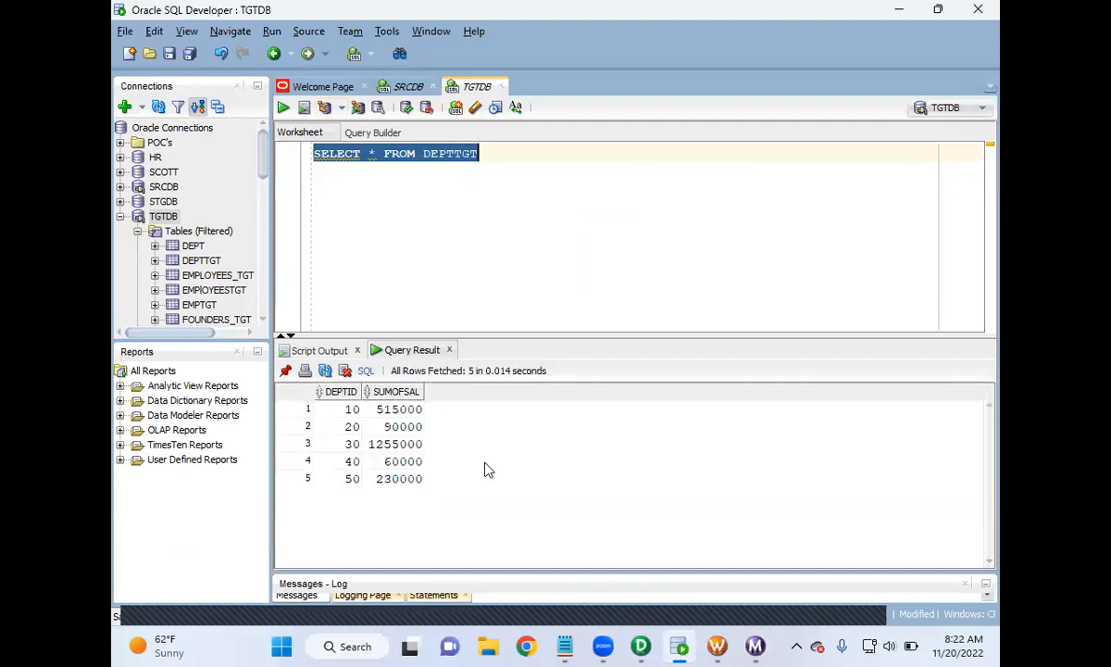
left_click(341, 410)
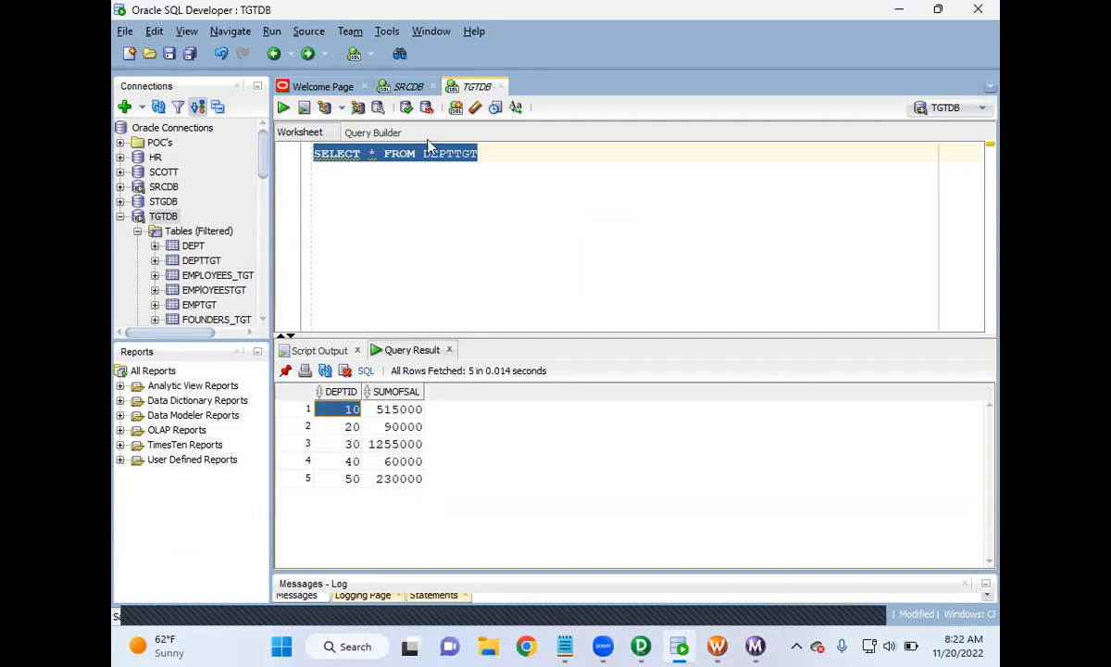
left_click(403, 86)
left_click_drag(330, 227, 635, 227)
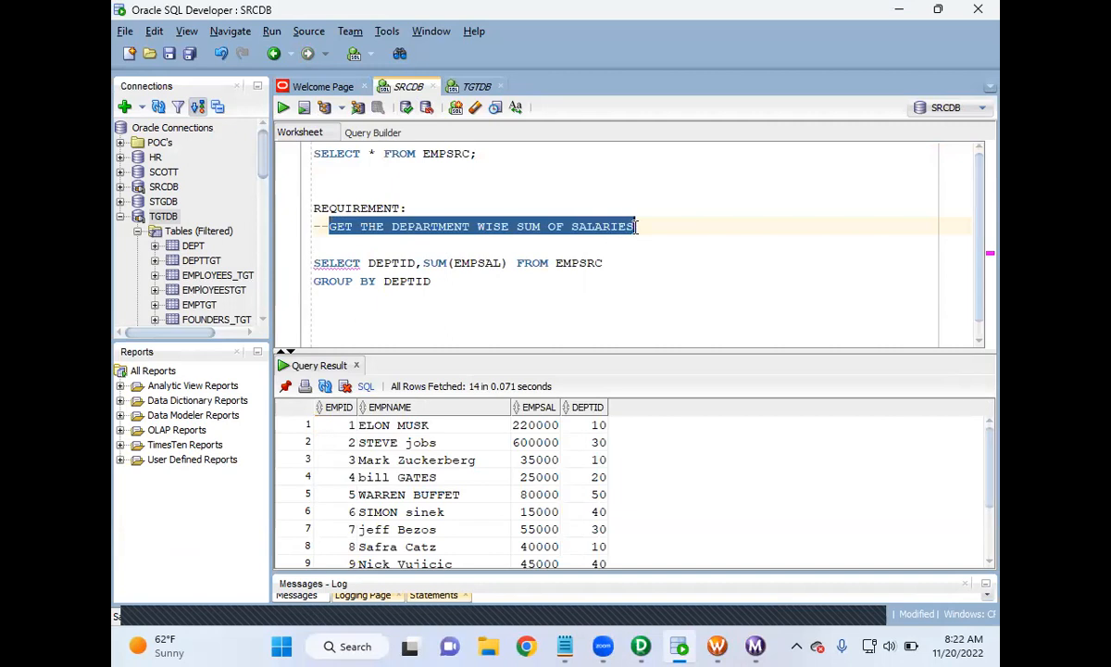
left_click(477, 86)
left_click(477, 219)
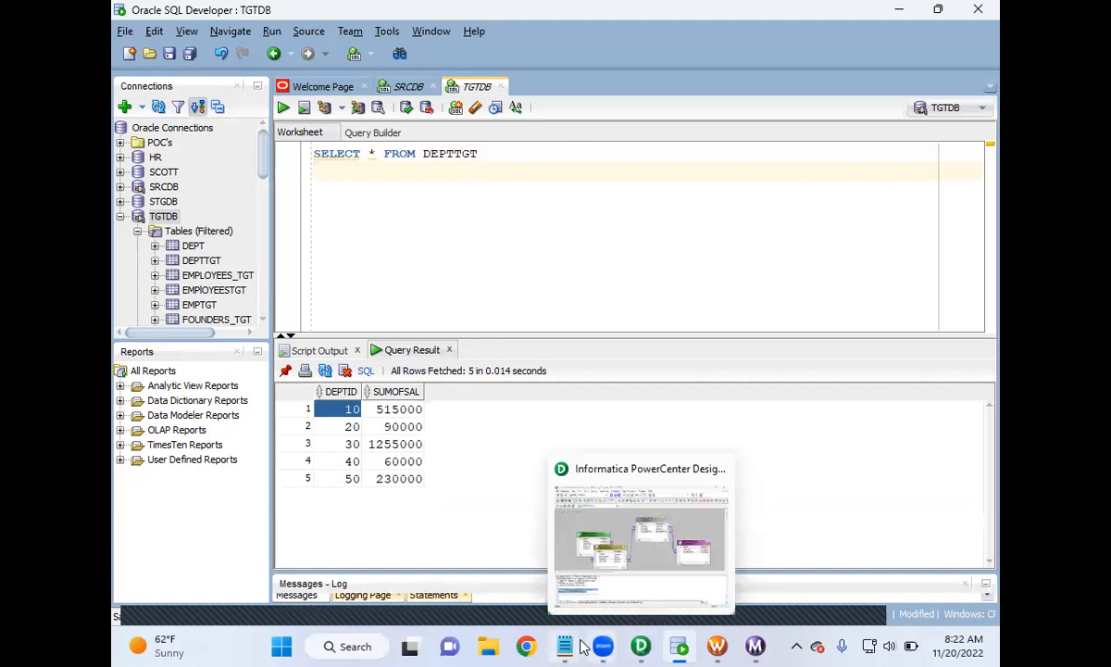
- Switch to the untitled Notepad notes and review the two points listed under Aggregator Transformation
mouse_move(572, 637)
left_click(501, 546)
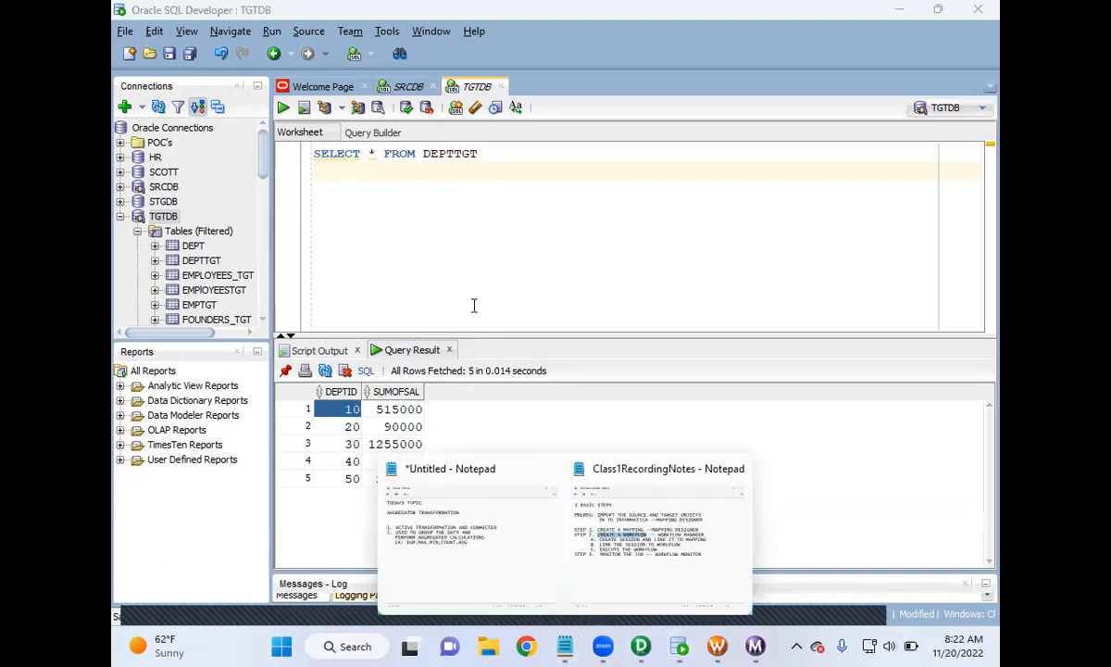
left_click_drag(552, 284, 119, 211)
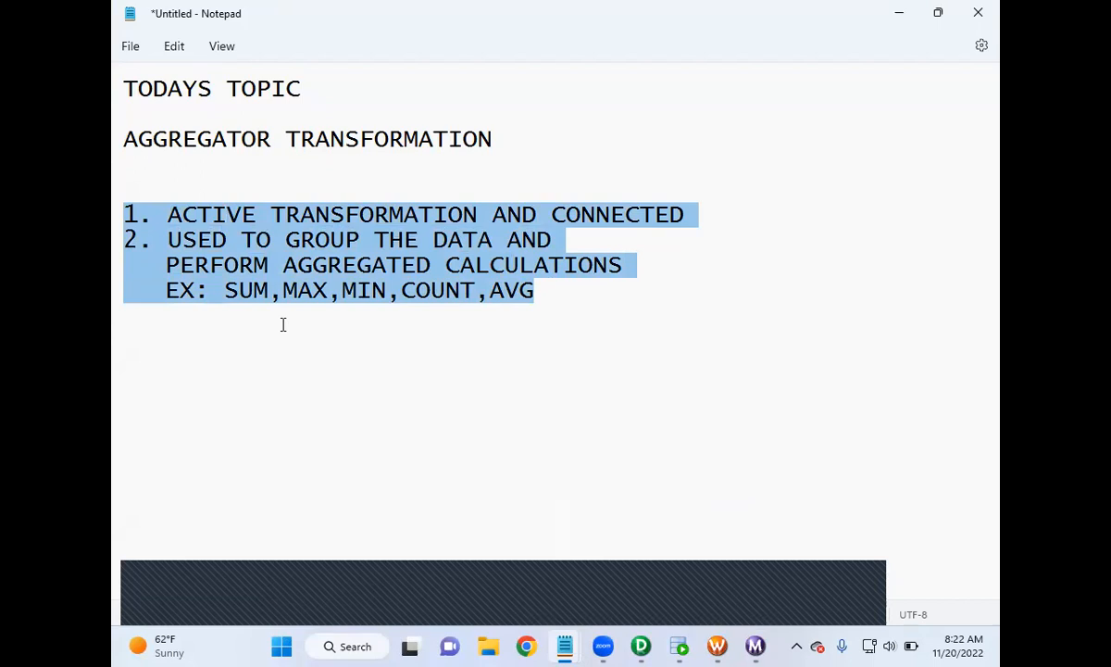
left_click(491, 332)
left_click_drag(549, 295, 129, 214)
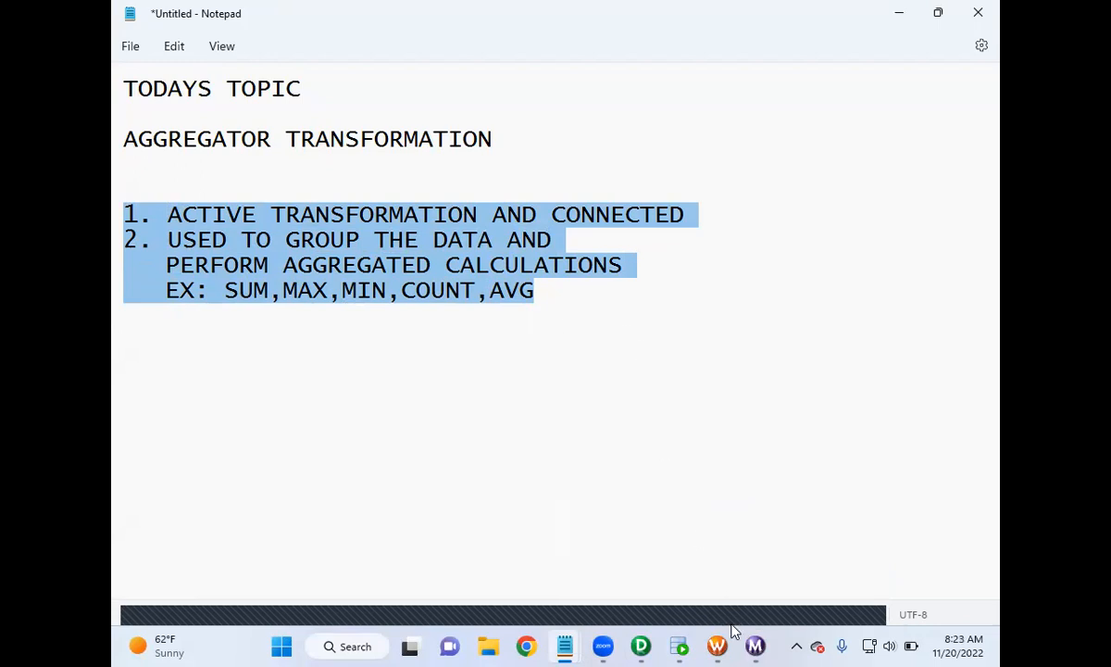
- Add a third point to the notes below the examples line: "3. IS ALSO USED TO REMOVE DUPLICATES"
left_click(560, 311)
key("Return")
key("Return")
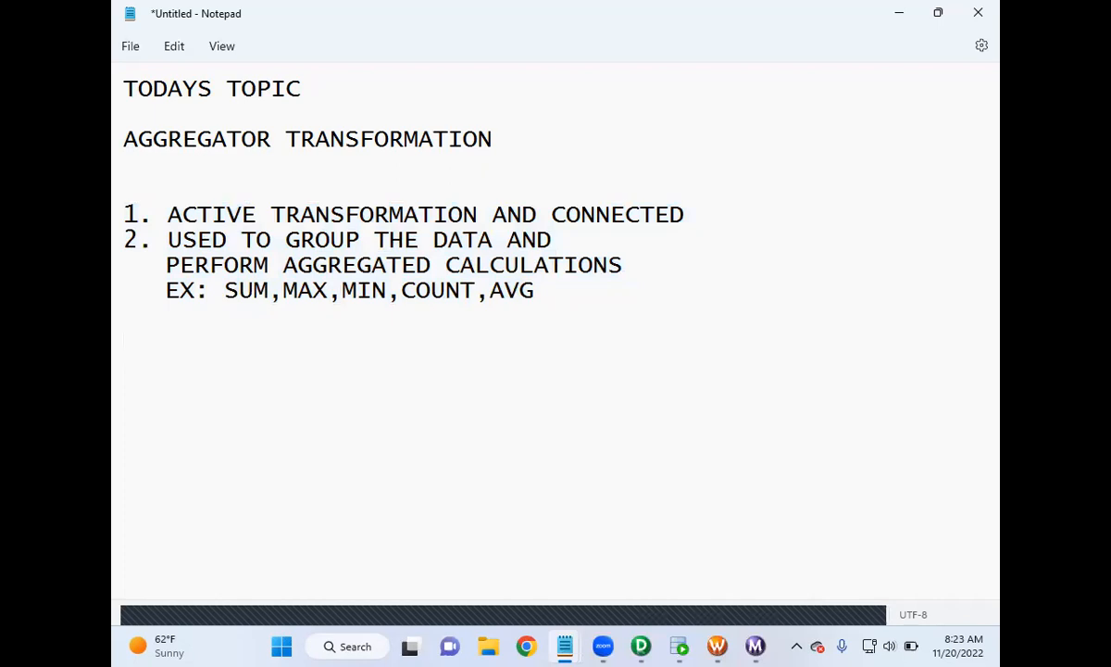
type("3. USED TO REMOVE DUPLICATES")
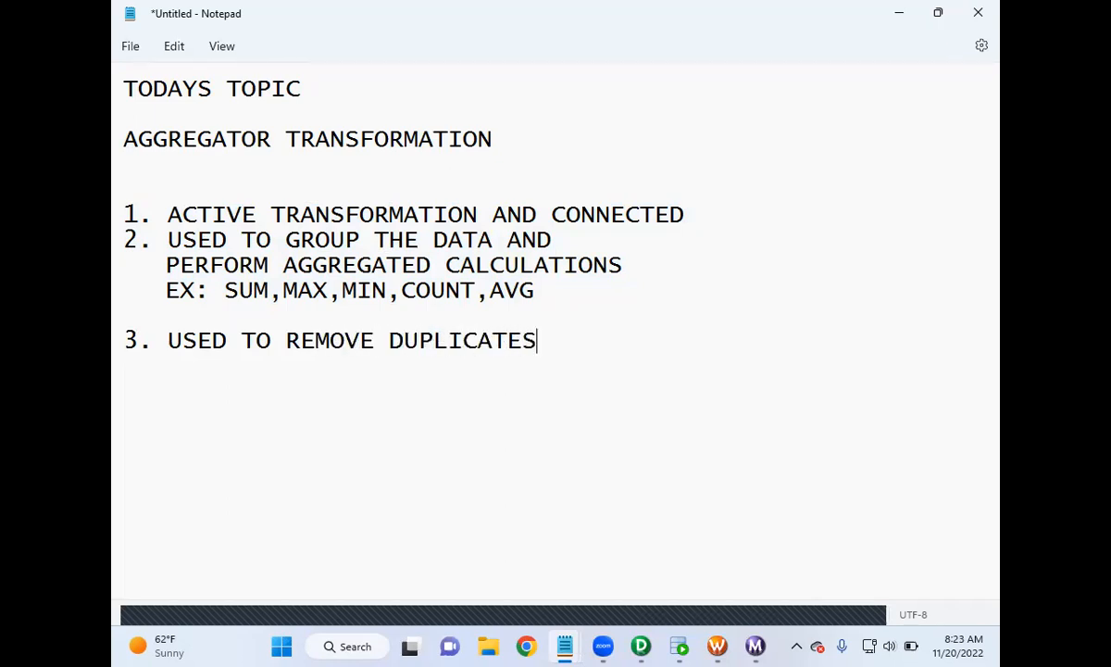
left_click(169, 341)
type("IS ALSO")
left_click(363, 401)
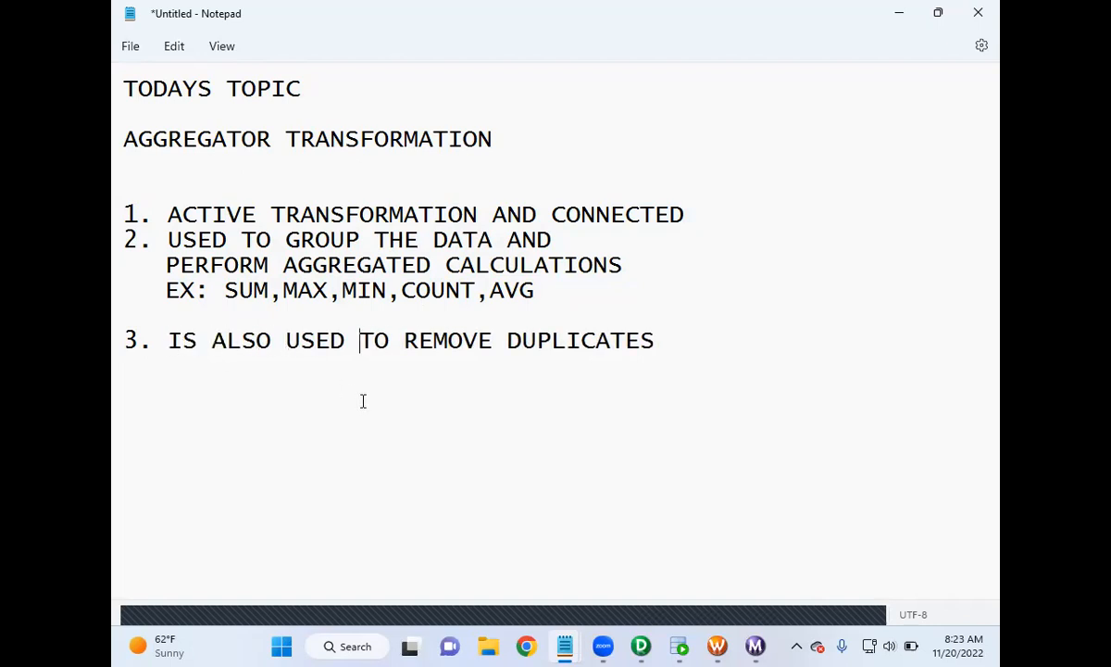
left_click_drag(655, 341, 174, 361)
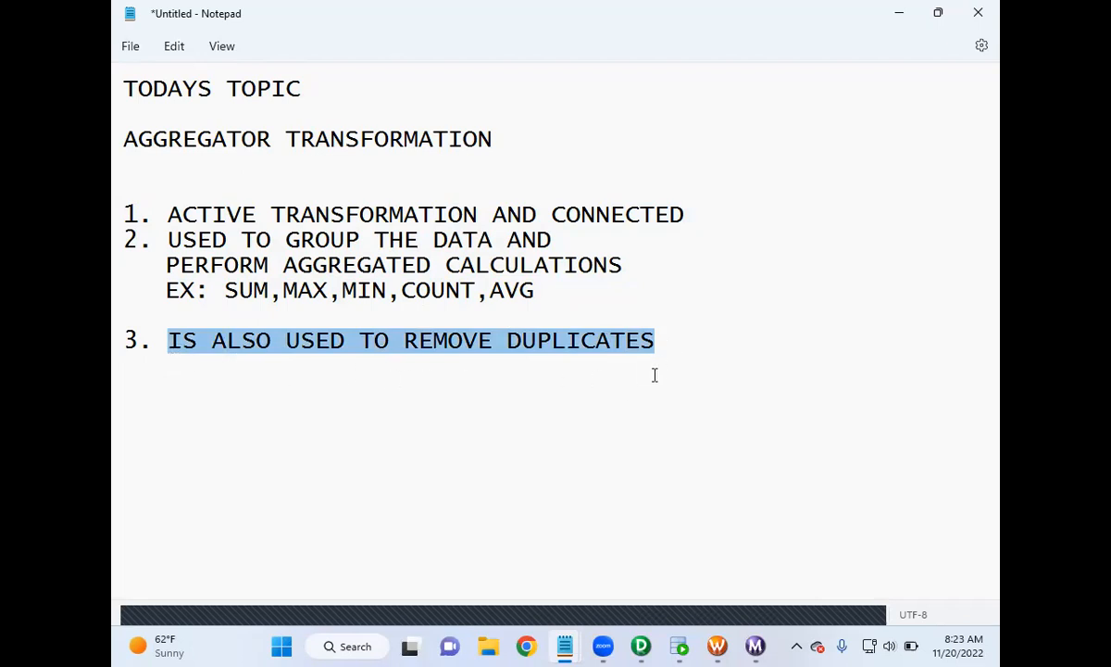
left_click(669, 343)
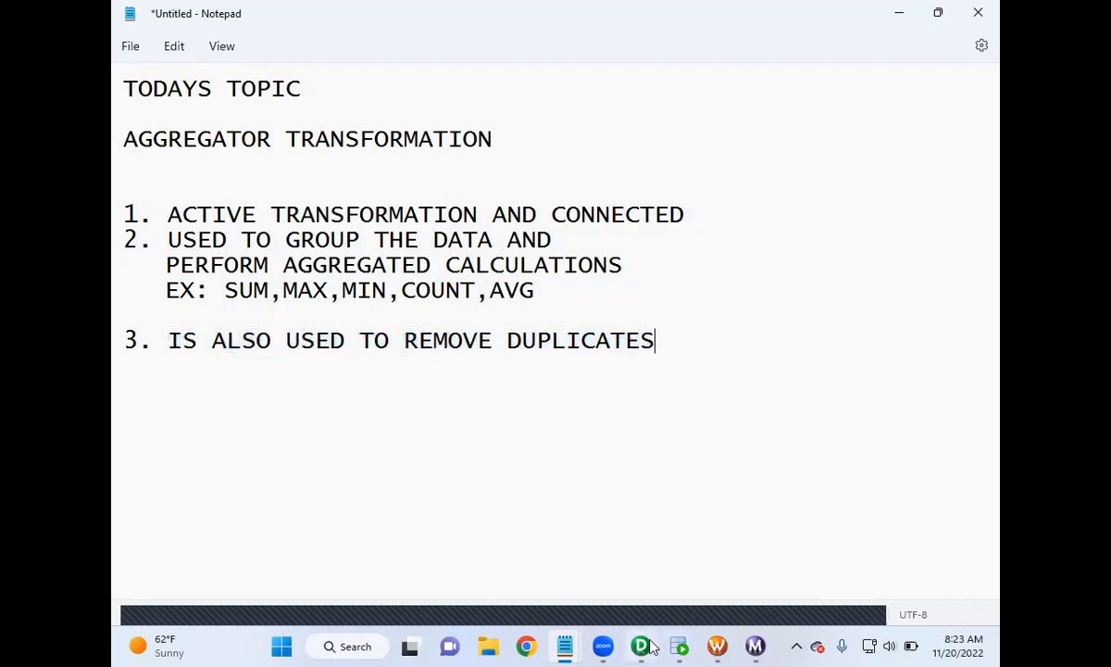
- Switch to SQL Developer, run SELECT * FROM EMPSRC in SRCDB, and enlarge the result area to show all rows
left_click(679, 645)
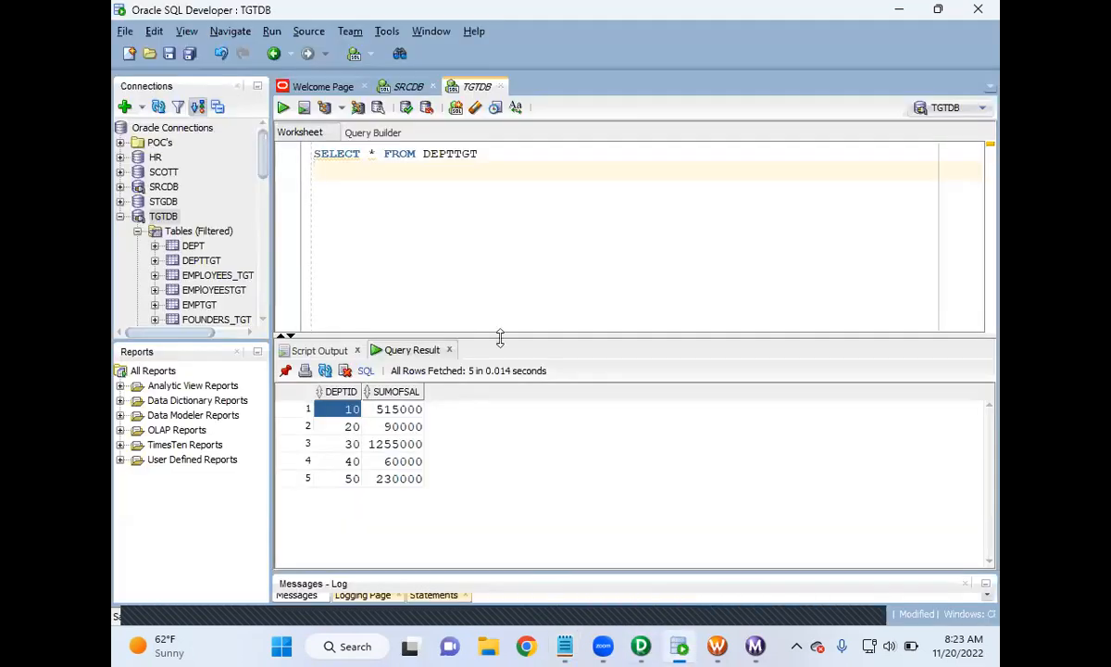
left_click(409, 88)
left_click_drag(461, 153, 288, 151)
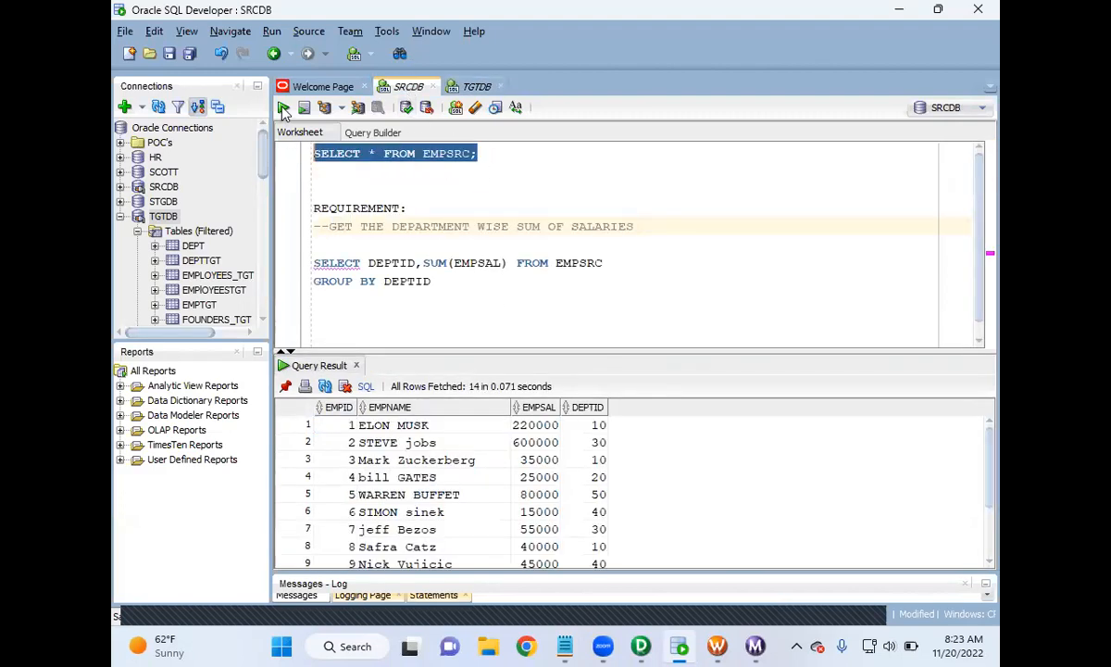
left_click(283, 108)
left_click_drag(480, 352, 450, 193)
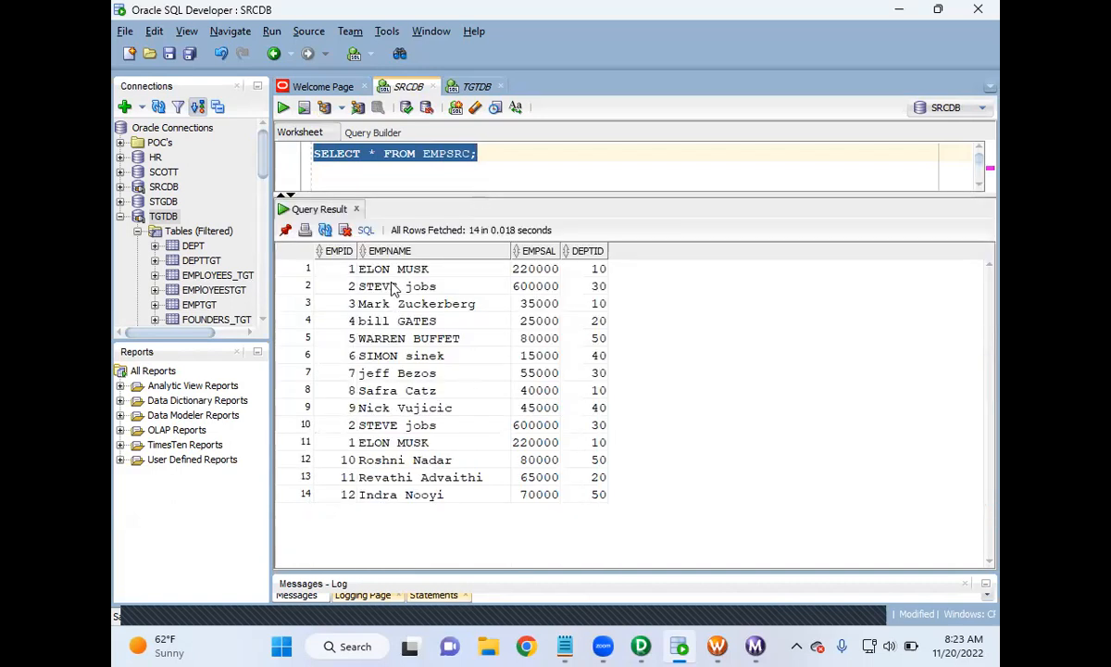
- Examine the repeated EMPSRC rows for EMPID 1 and EMPID 2 in the query result
left_click(306, 268)
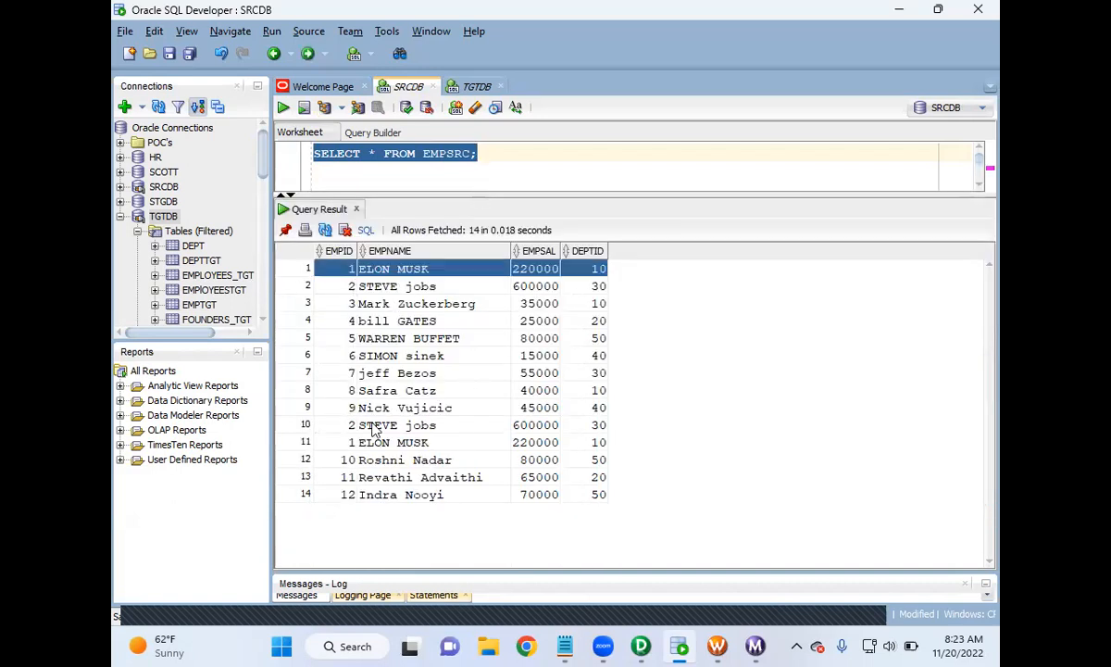
left_click(304, 442)
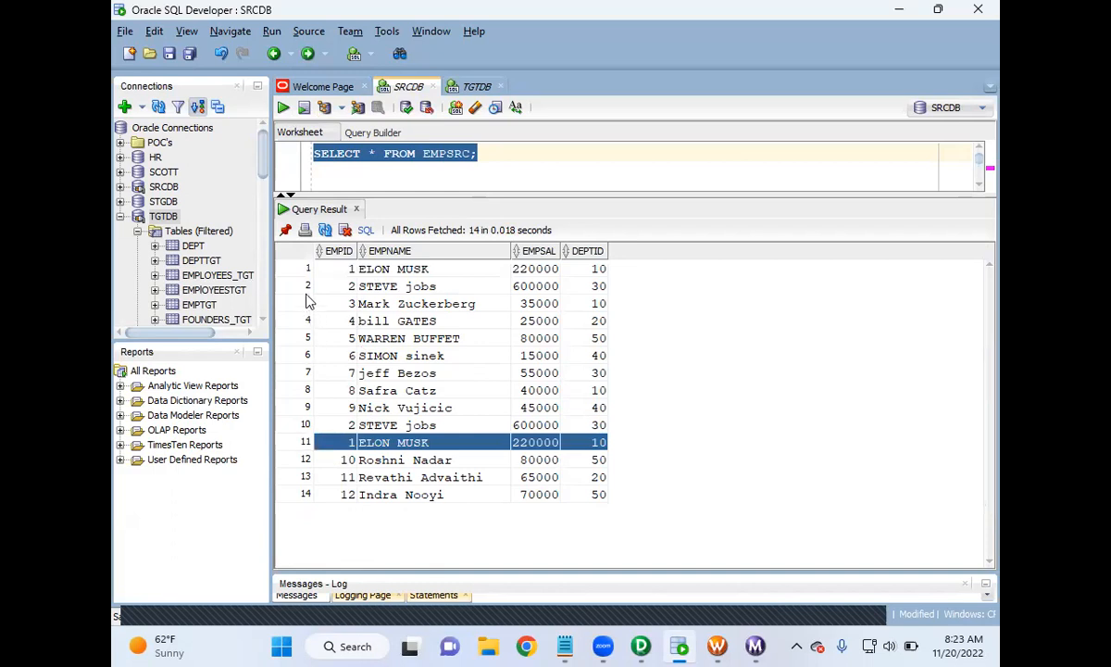
left_click(307, 286)
left_click(306, 425)
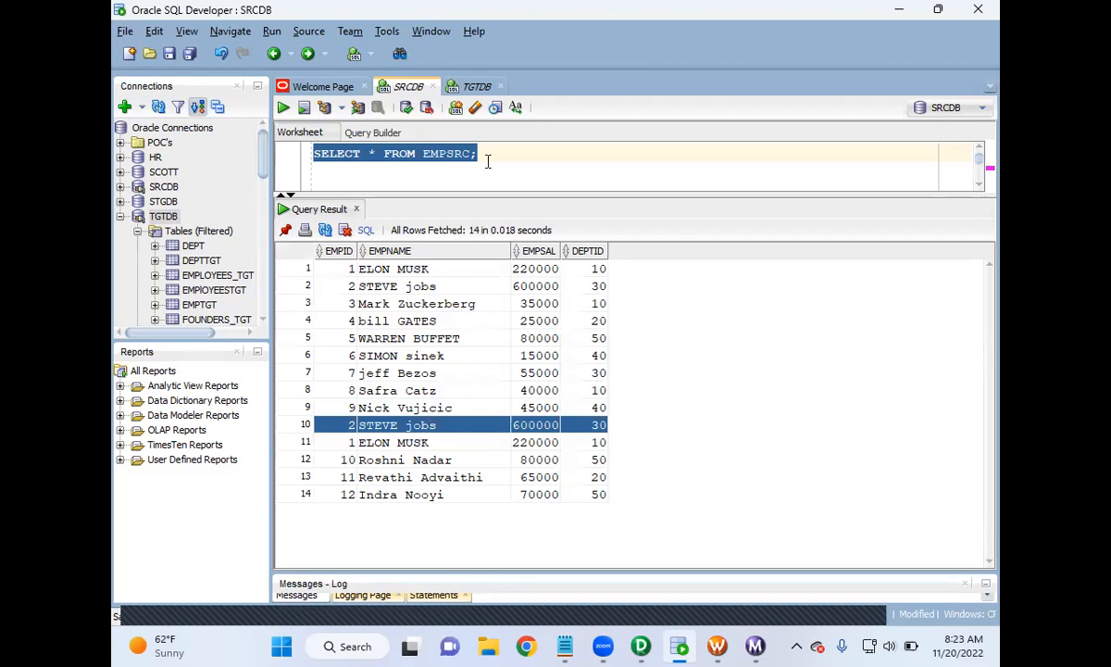
- In the TGTDB worksheet, remove DEPTTGT from the SELECT query, write TRUNCATE TABLE EMPLOYEES_TGT below it, and run the truncate statement
left_click(473, 89)
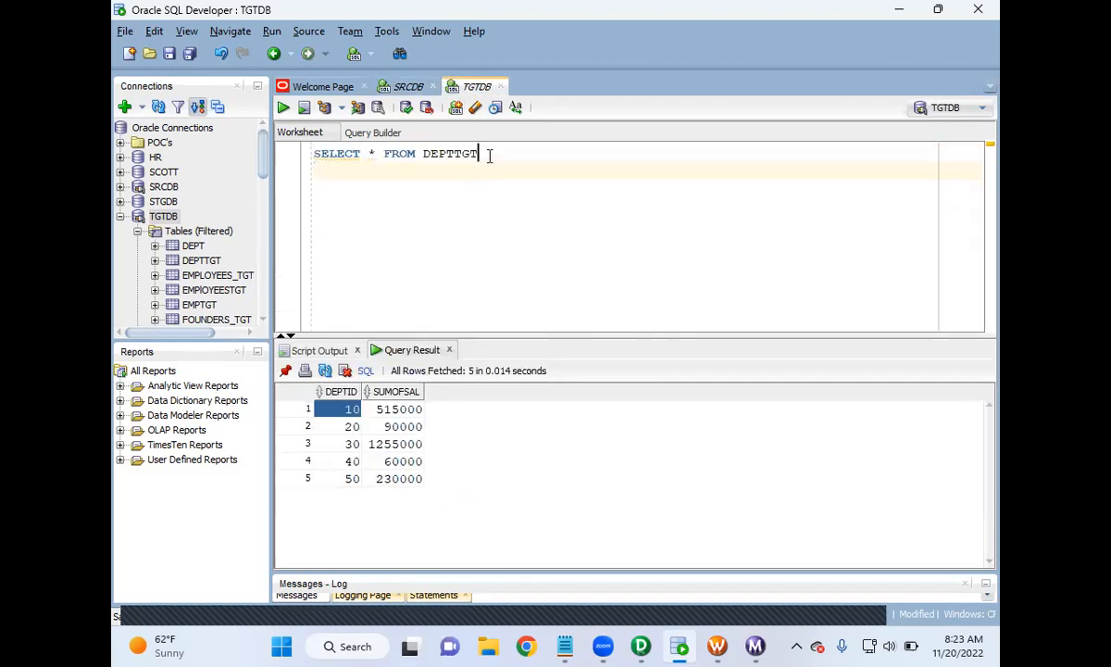
left_click_drag(489, 155, 423, 154)
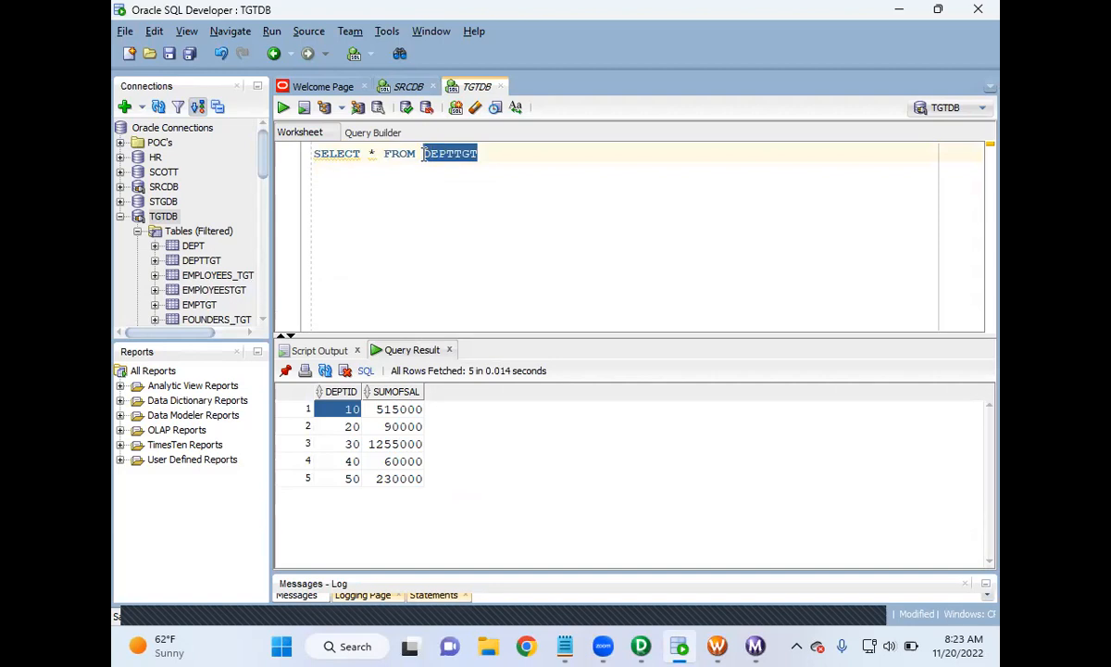
key("BackSpace")
type("TR")
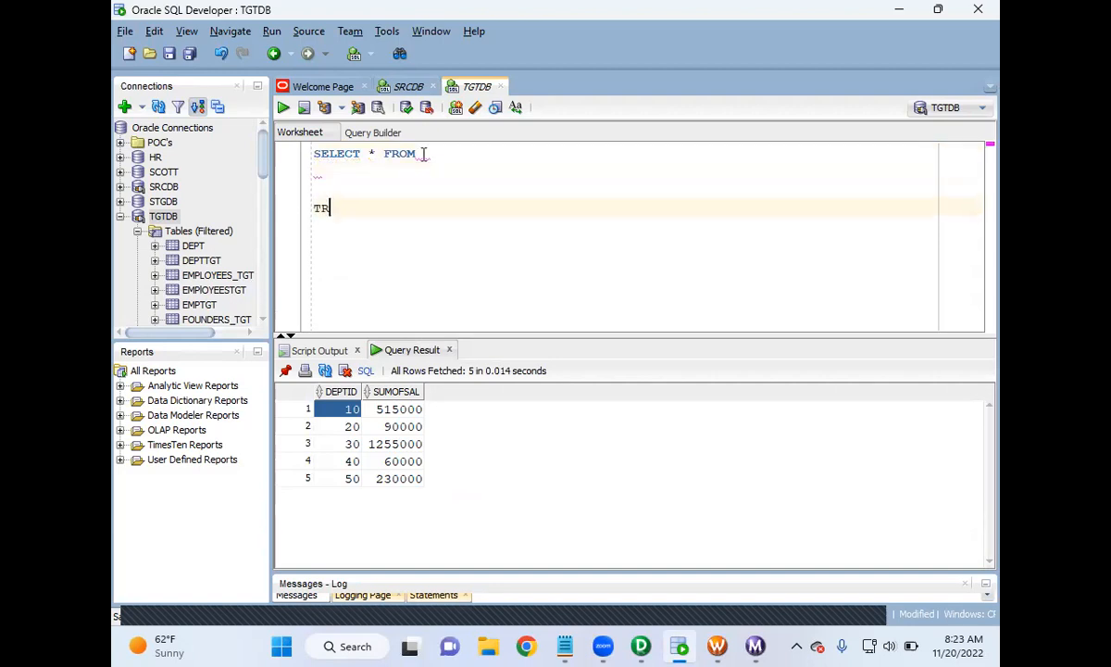
type("UNCATE TABLE E")
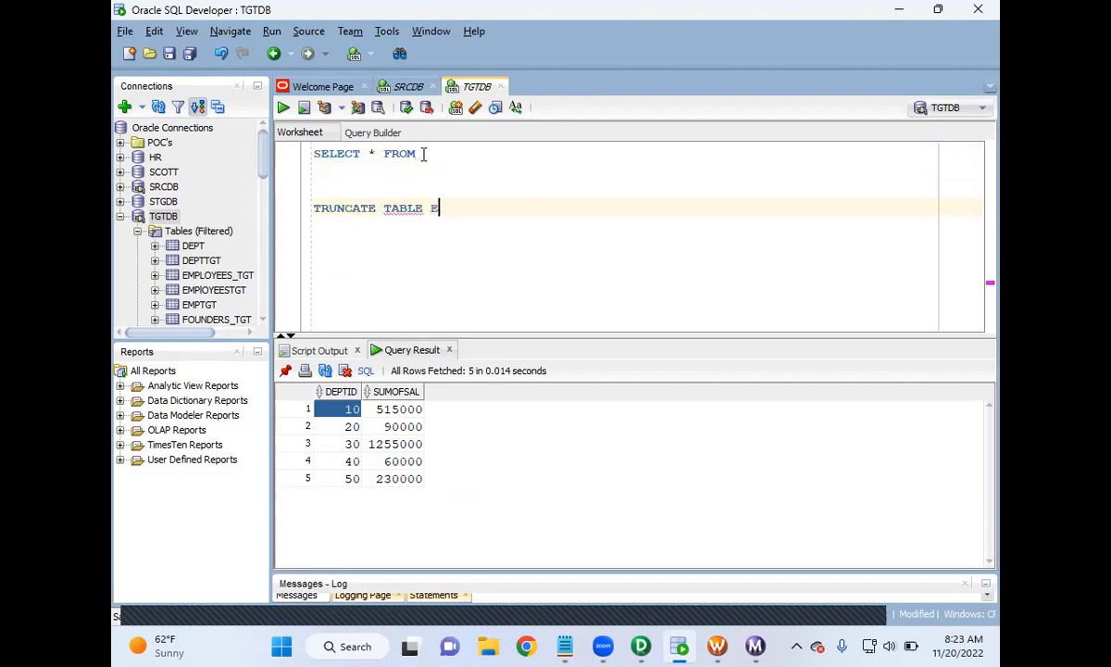
type("MPLOYEES_TTG")
key("BackSpace")
key("BackSpace")
type("GT")
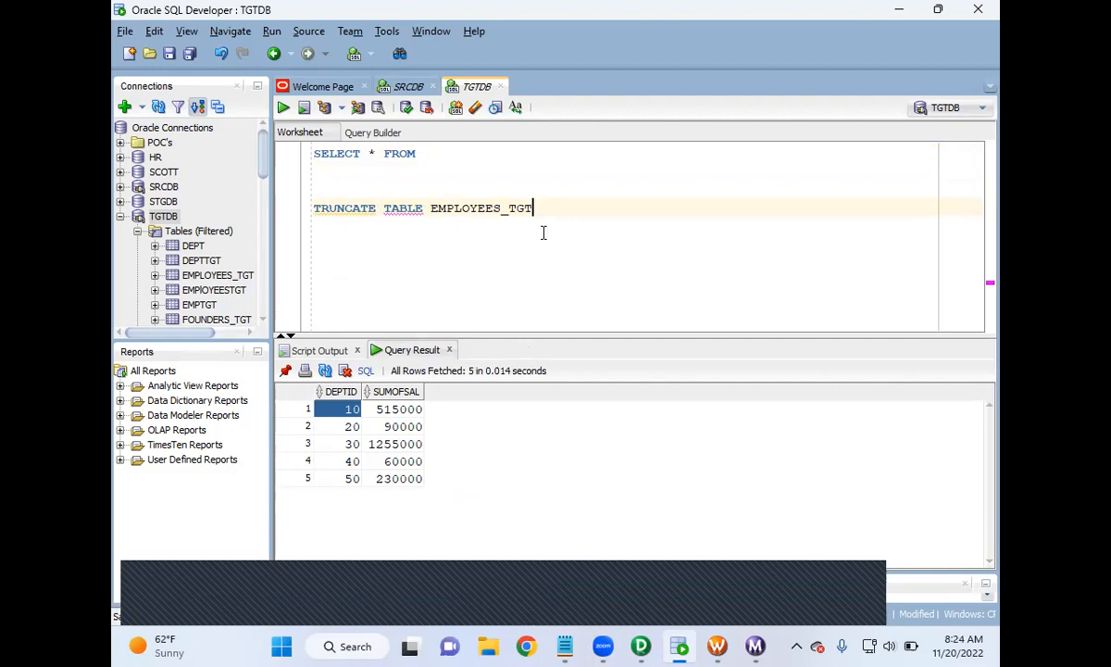
left_click_drag(538, 210, 315, 209)
left_click(284, 109)
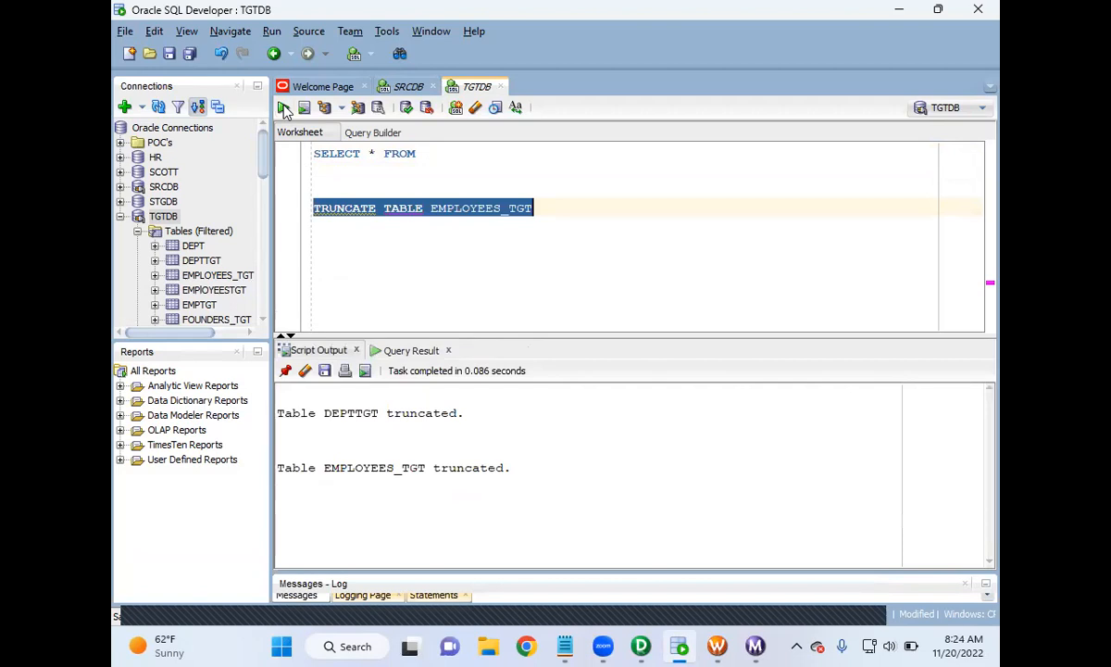
- Complete the query as SELECT * FROM EMPLOYEES_TGT, delete the truncate statement, and run the query
left_click(505, 260)
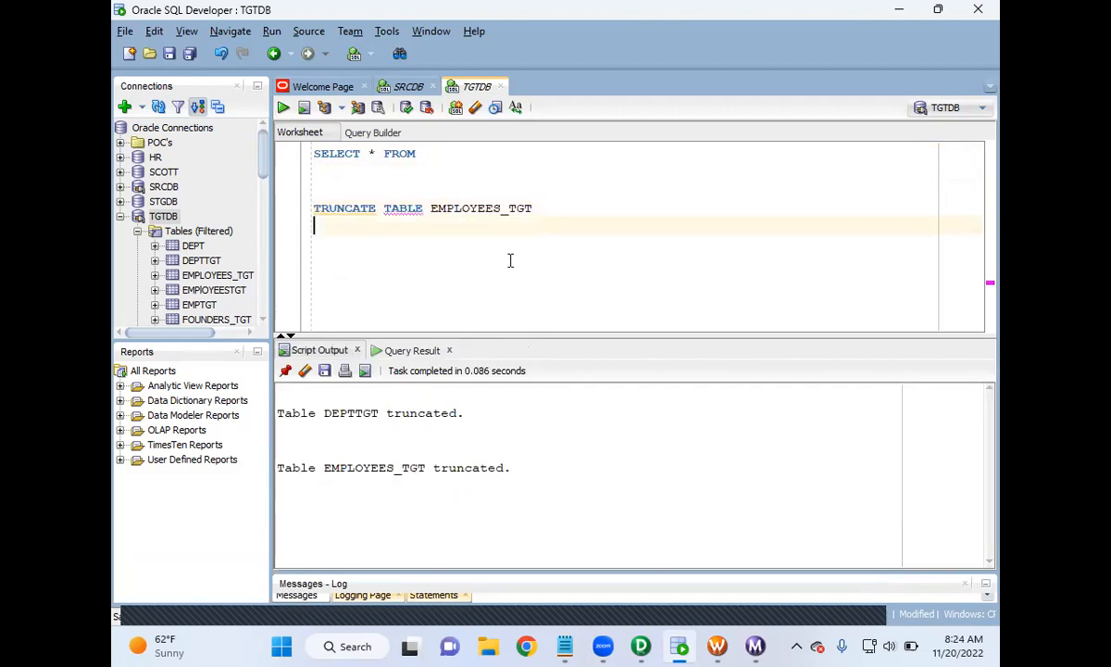
left_click_drag(537, 208, 430, 208)
key("ctrl+c")
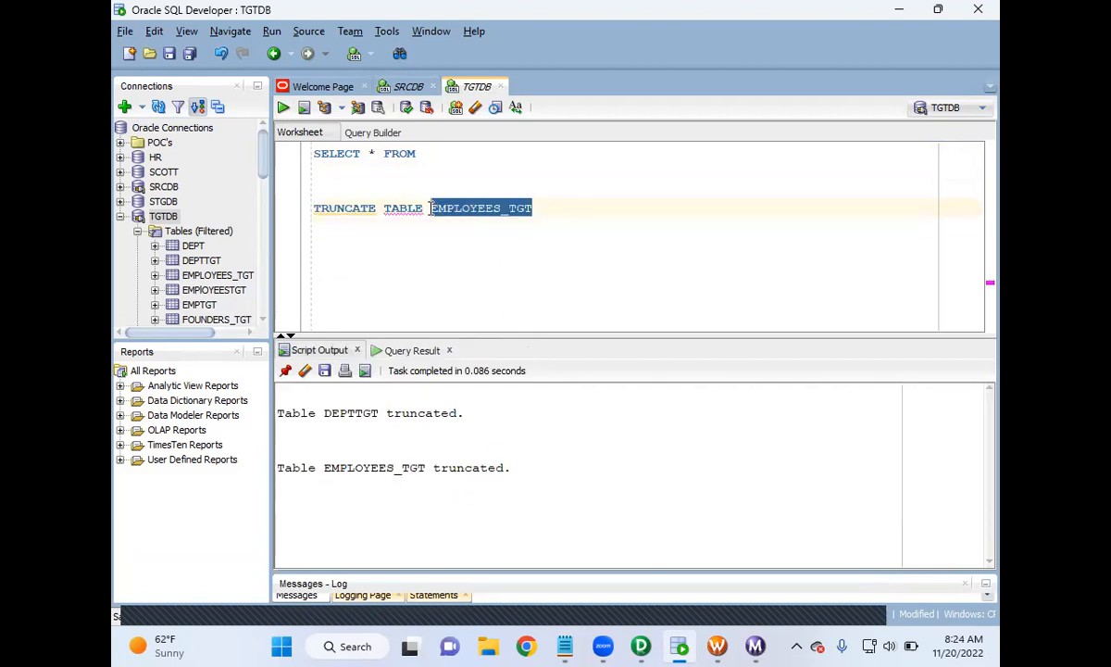
left_click(450, 153)
key("ctrl+v")
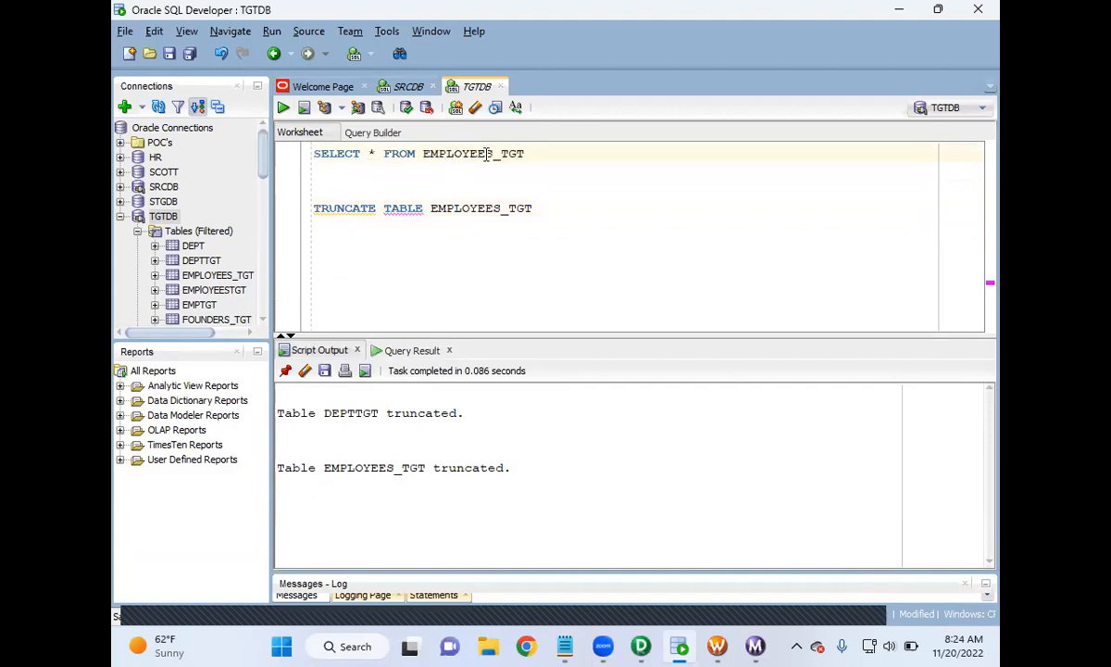
left_click(530, 209)
left_click_drag(530, 209, 286, 212)
key("Delete")
left_click(298, 153)
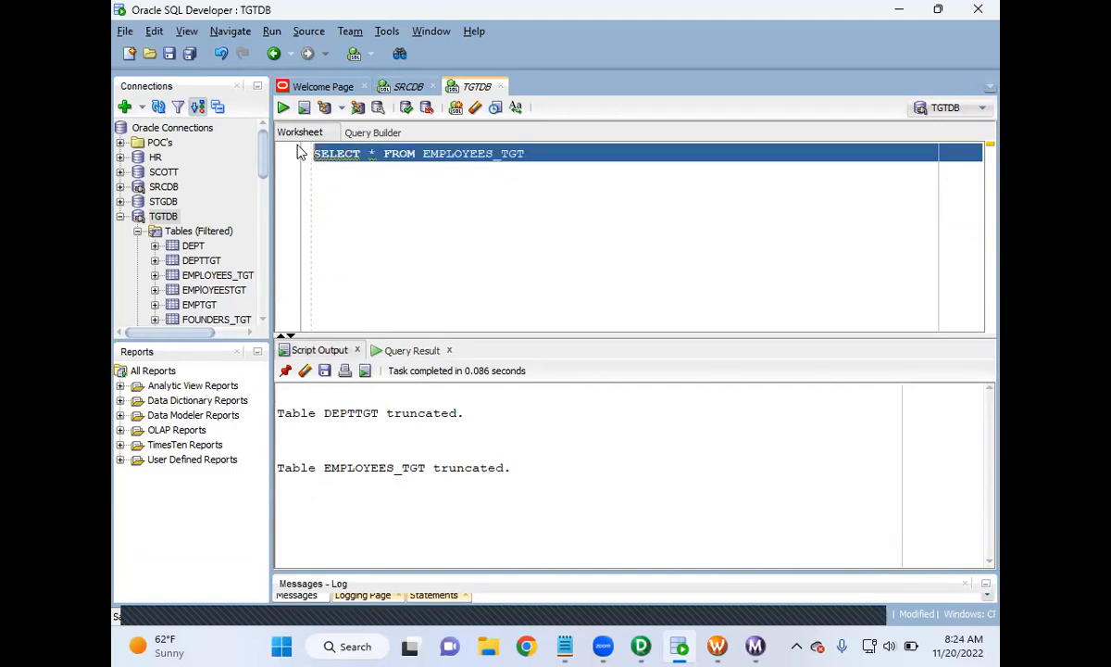
left_click(284, 109)
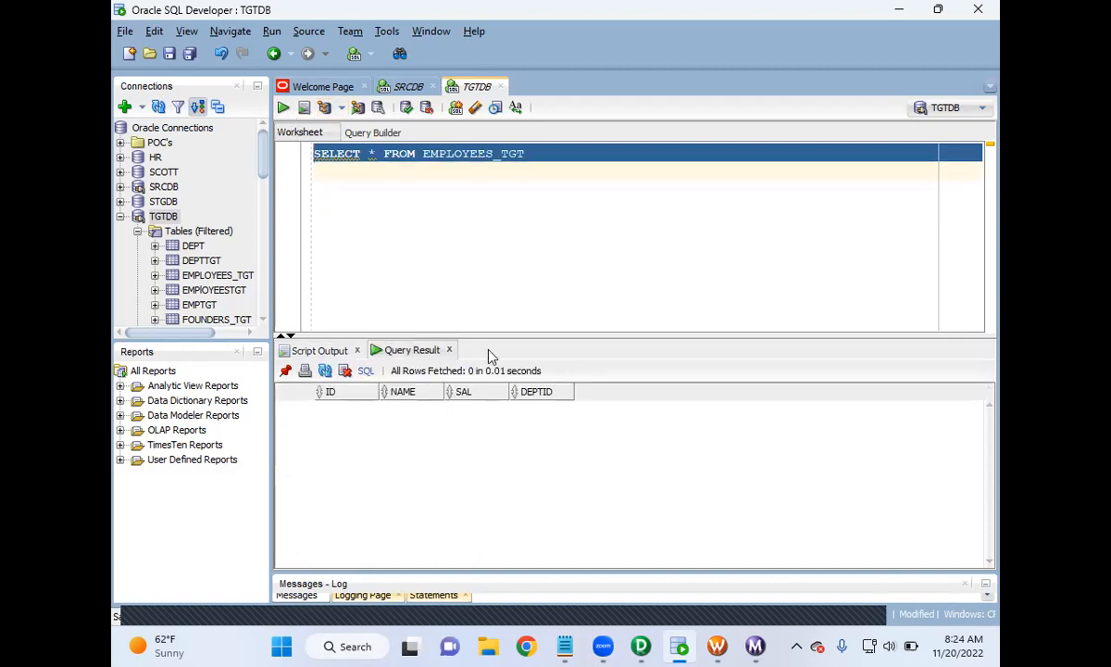
- Enlarge the EMPLOYEES_TGT result area, then return to the SRCDB worksheet and inspect the repeated EMPID 1 and 2 rows
left_click_drag(489, 331, 489, 287)
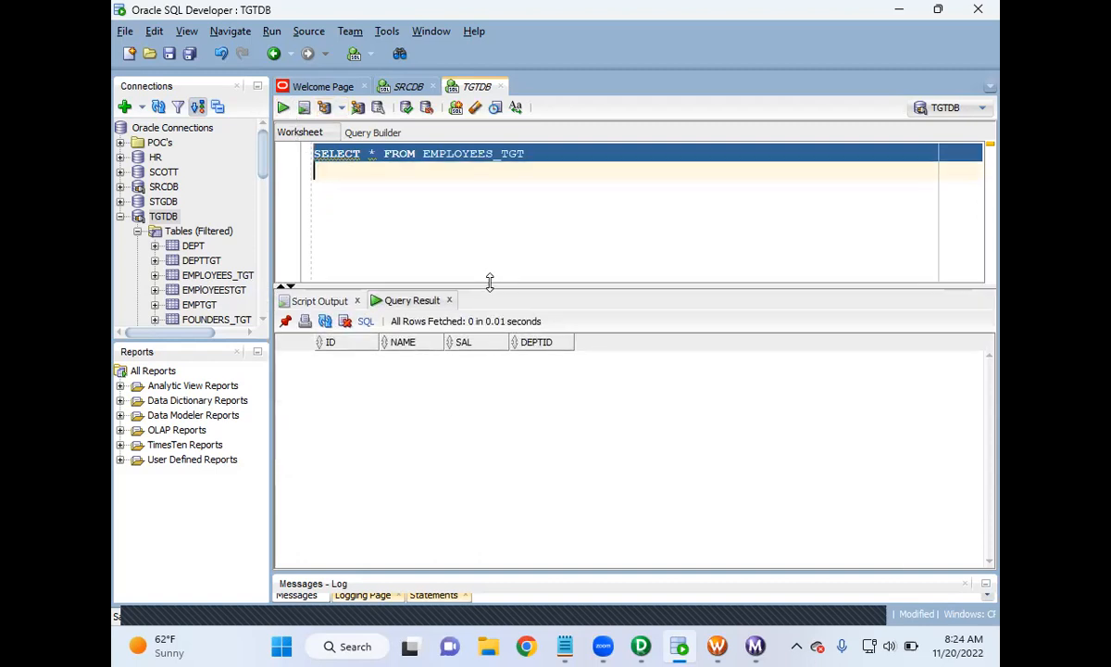
left_click(408, 86)
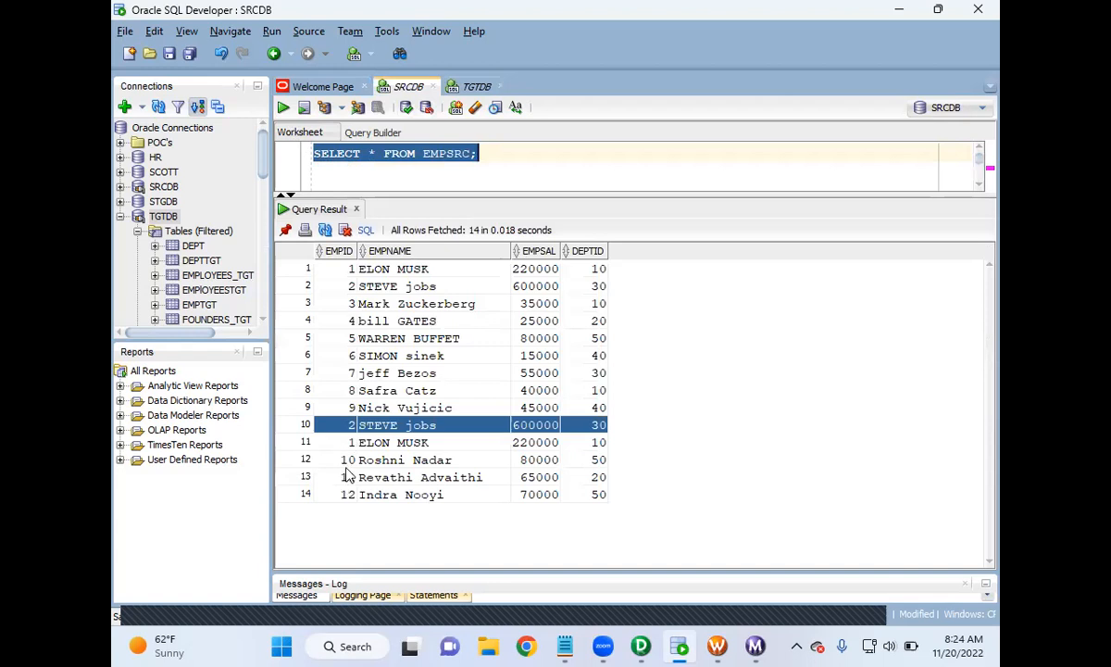
left_click(385, 427)
left_click(384, 441)
left_click(386, 429)
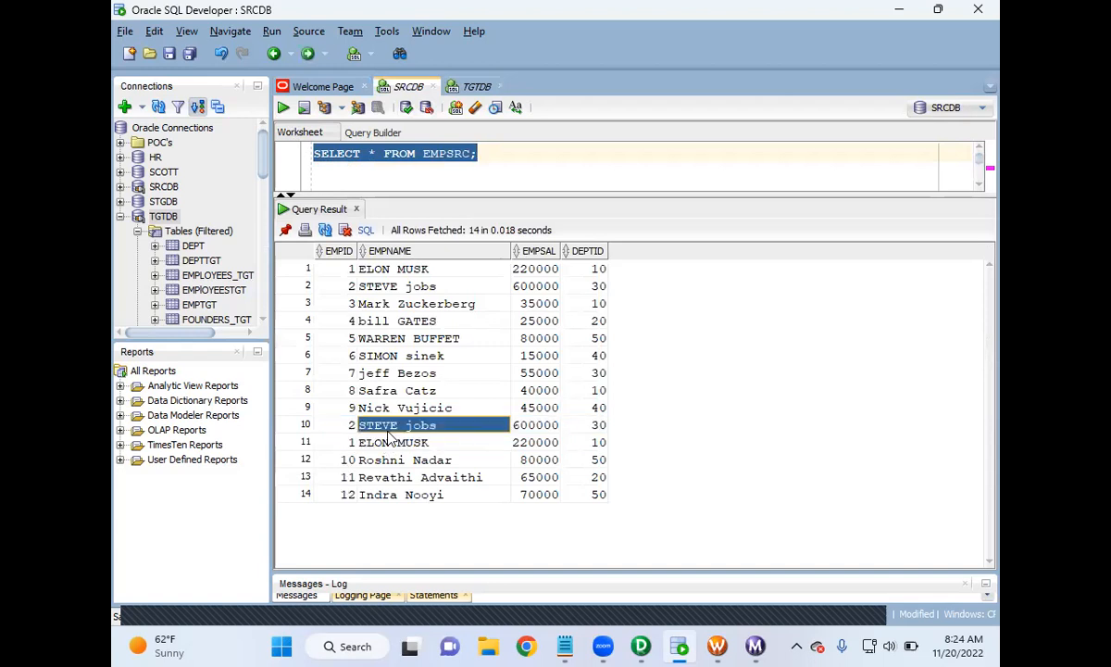
left_click(387, 442)
left_click(392, 428)
- Enlarge the SRCDB query editor area and compare the EMPSRC result with the EMPLOYEES_TGT result in the TGTDB worksheet
left_click_drag(504, 192, 505, 250)
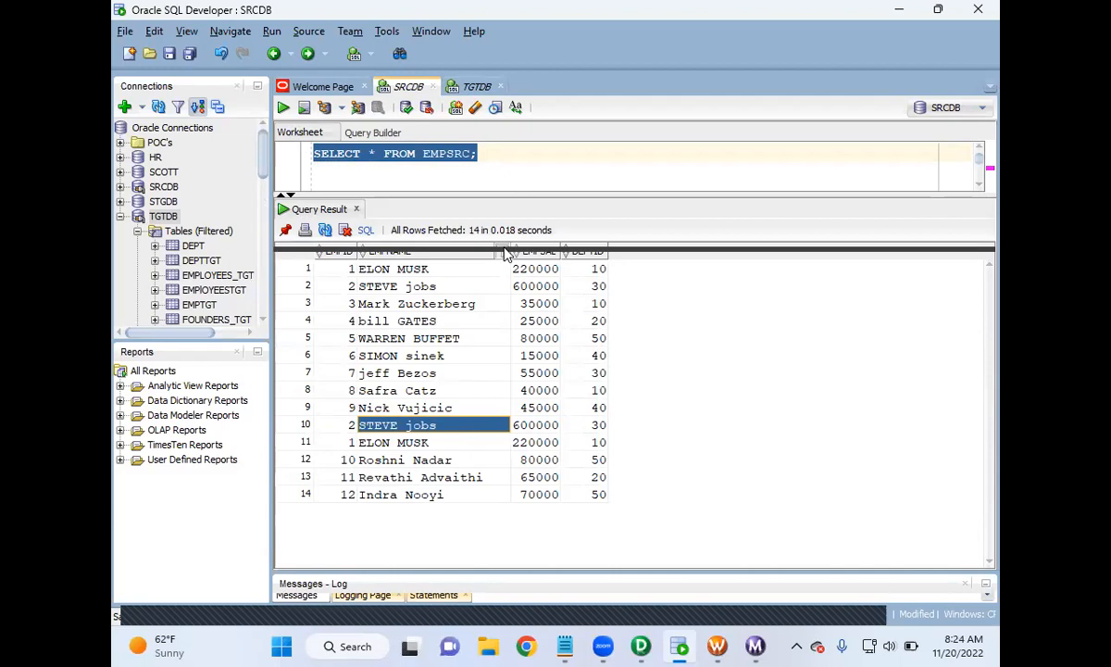
left_click_drag(506, 250, 506, 247)
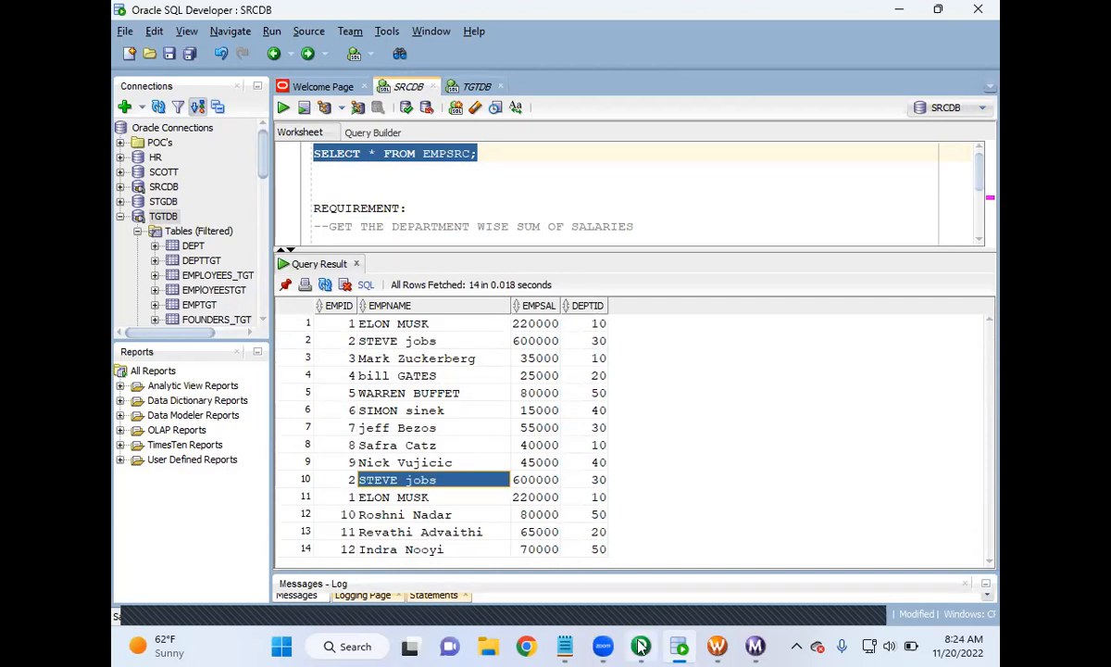
left_click(477, 155)
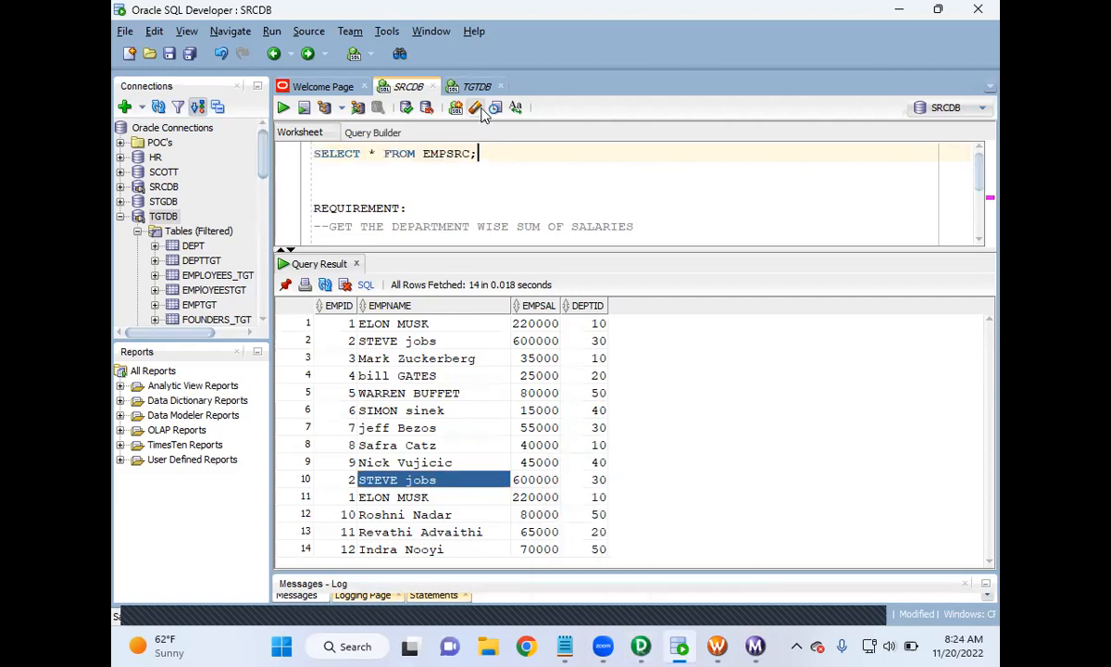
left_click(474, 86)
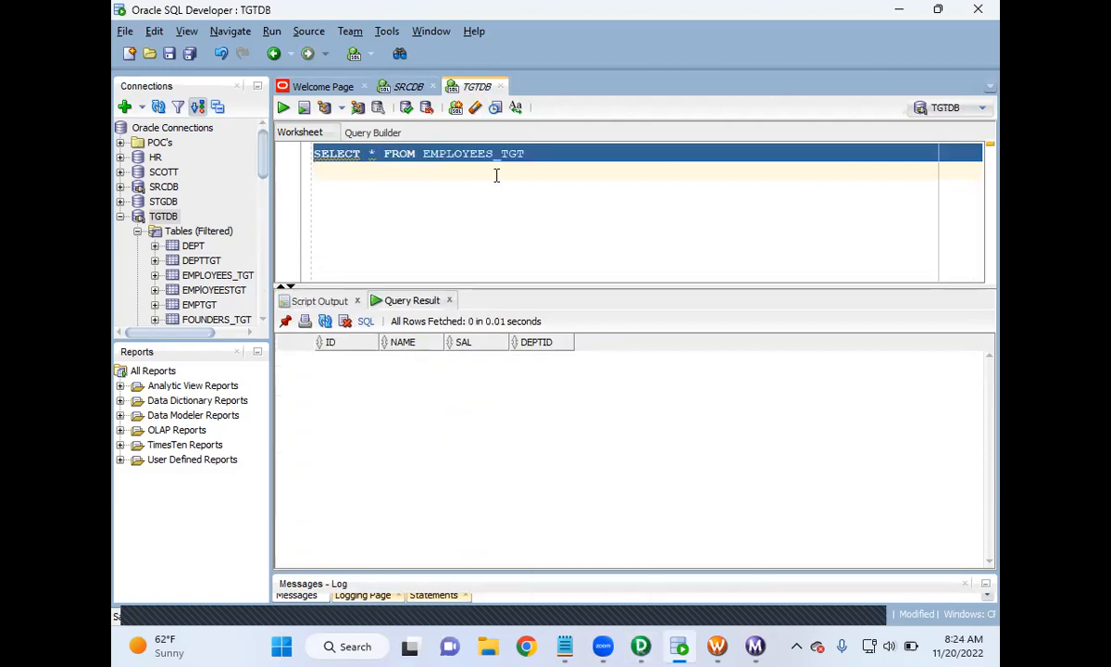
left_click(408, 86)
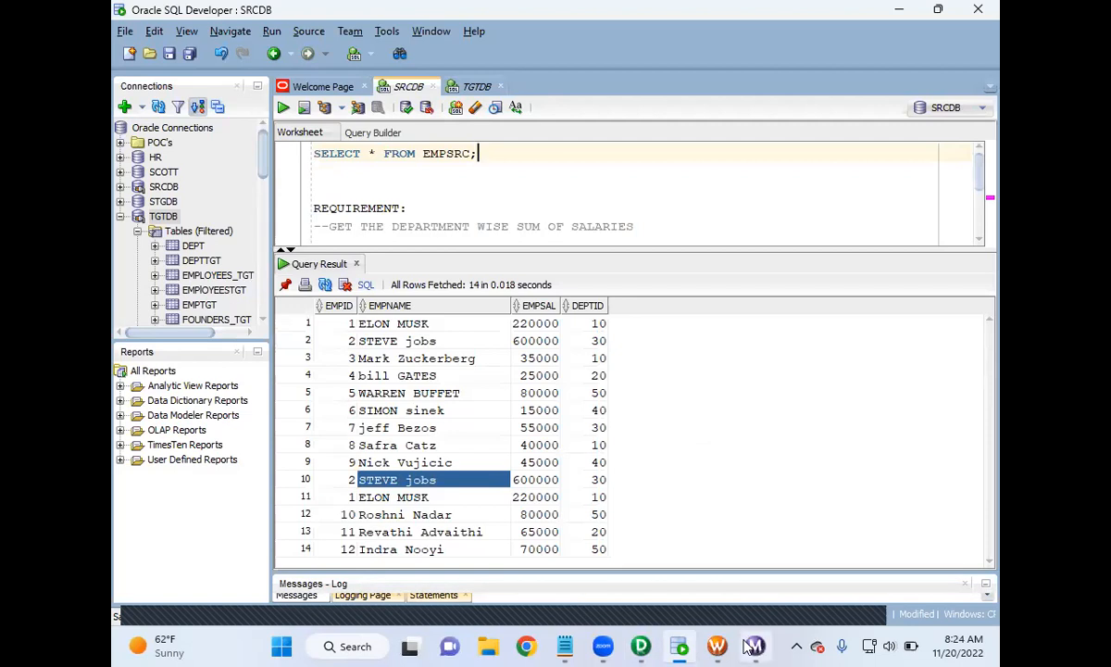
- Switch to PowerCenter Designer, show the navigator, check EMPSRC in the Source Analyzer, and place EMPLOYEES_TGT in the Target Designer workspace
left_click(641, 641)
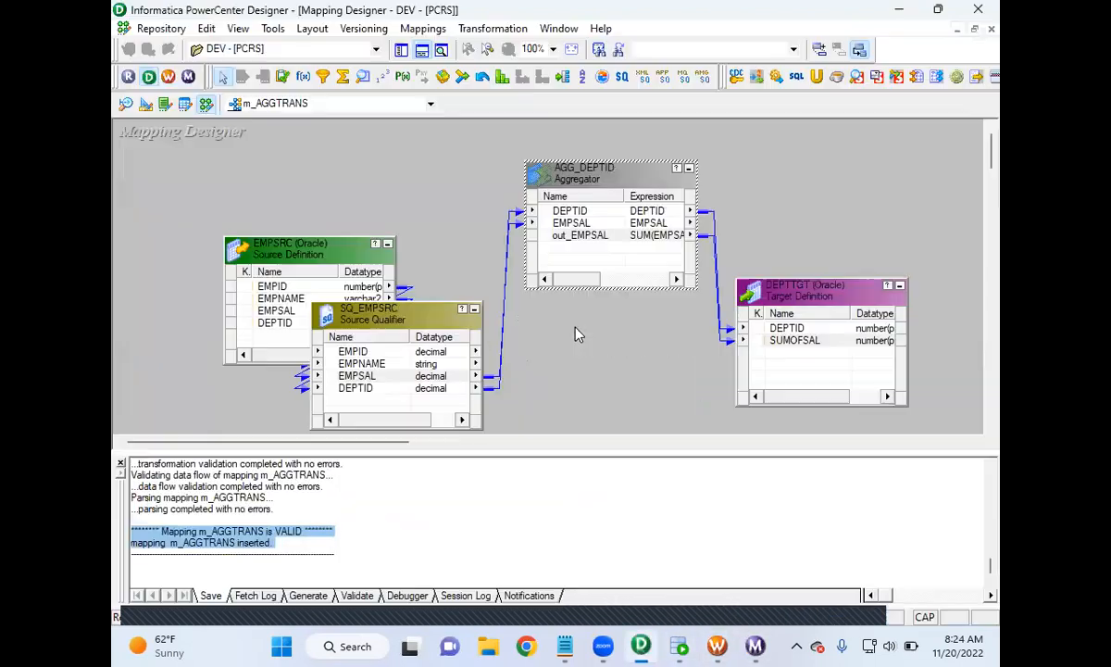
left_click(401, 50)
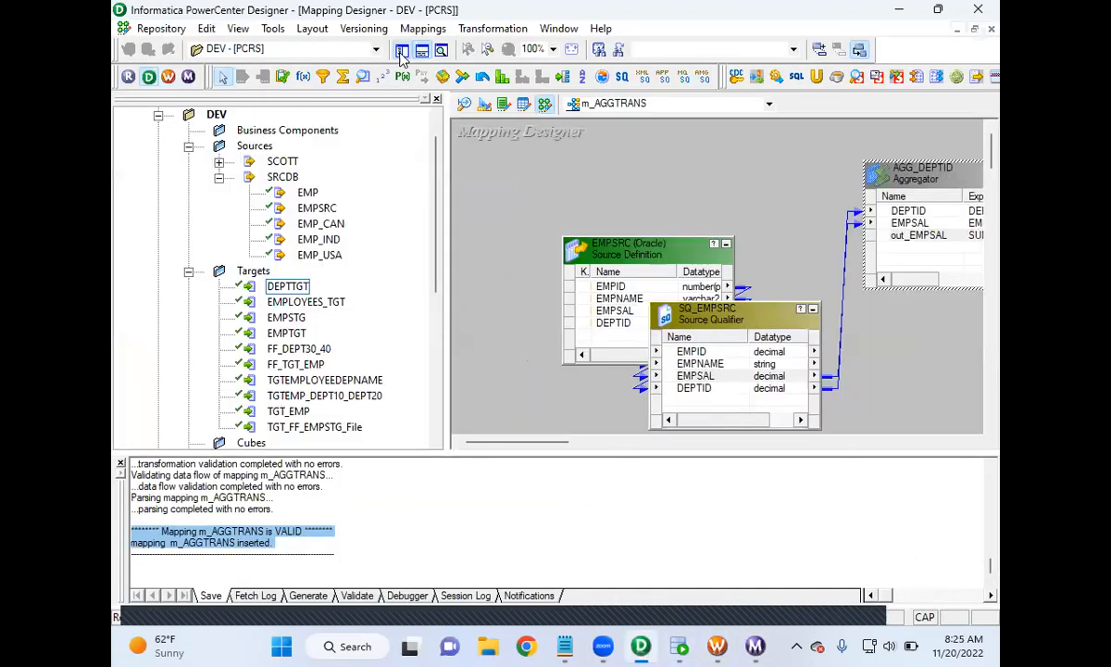
left_click(464, 104)
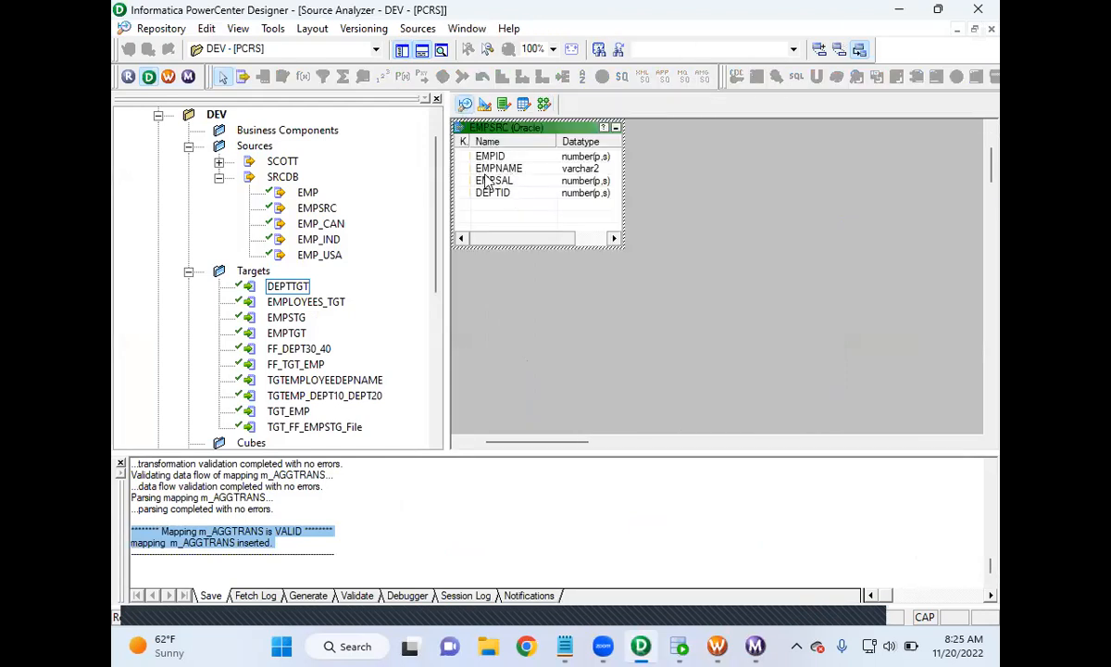
left_click(484, 104)
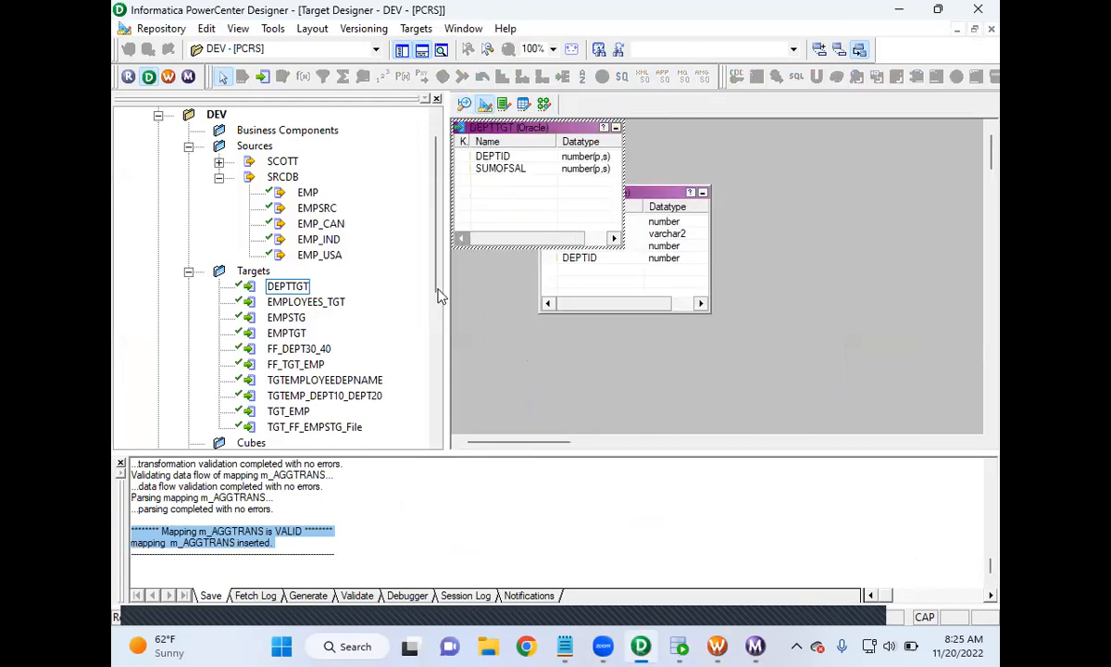
left_click(319, 303)
left_click_drag(324, 313, 578, 320)
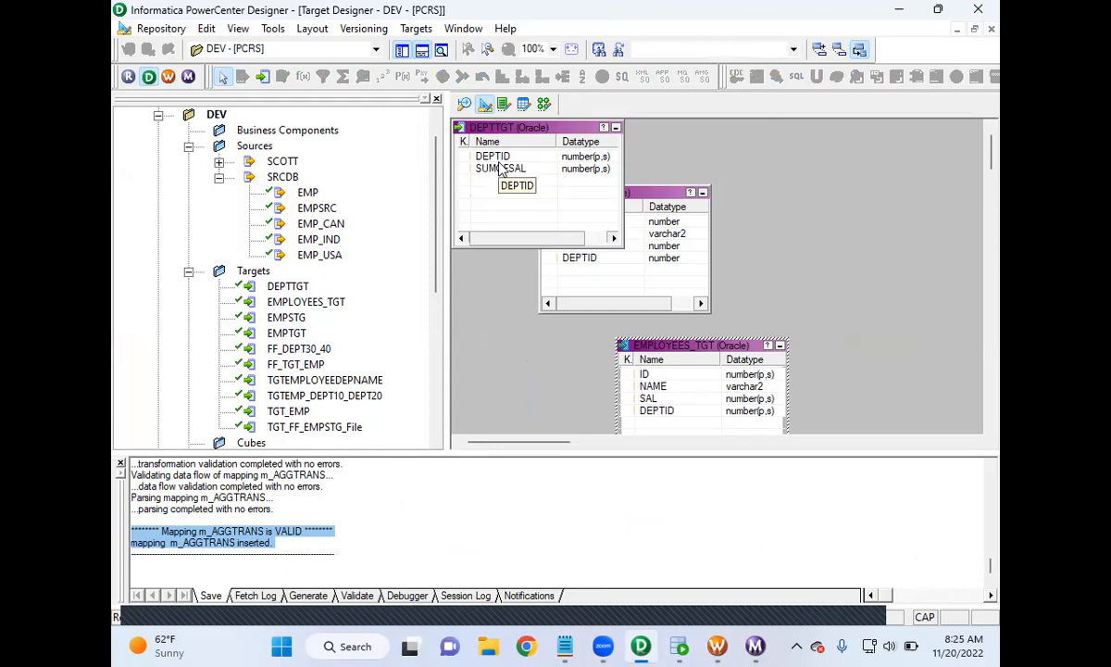
- Create a new mapping named m_RemoveDups_AGGTRANS in the Mapping Designer
left_click(545, 104)
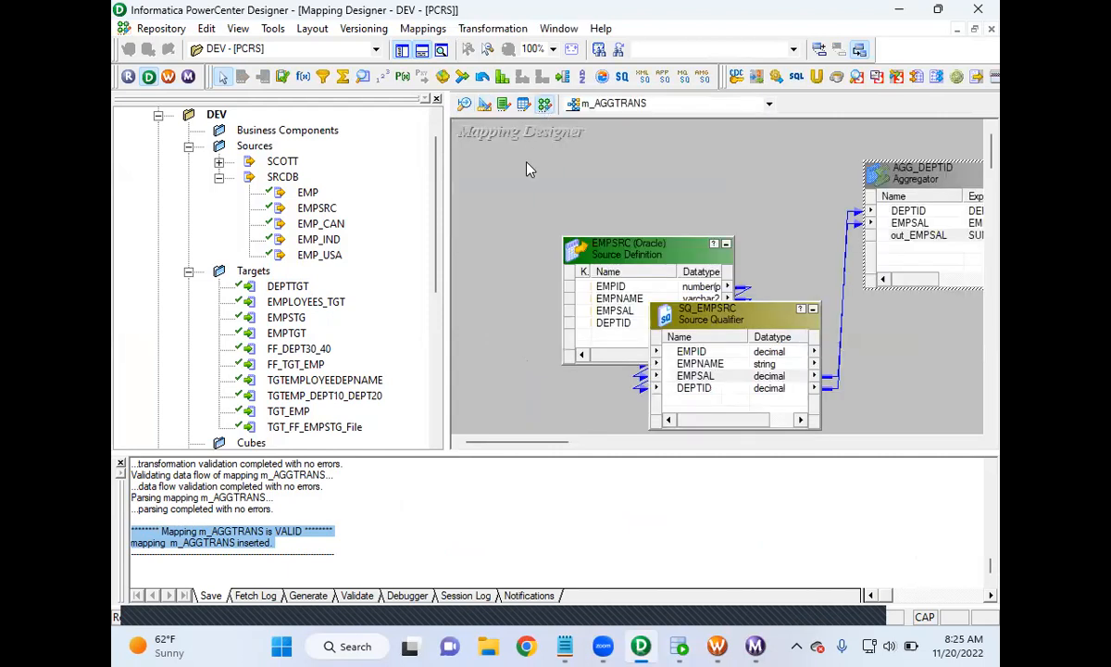
left_click(426, 30)
left_click(434, 47)
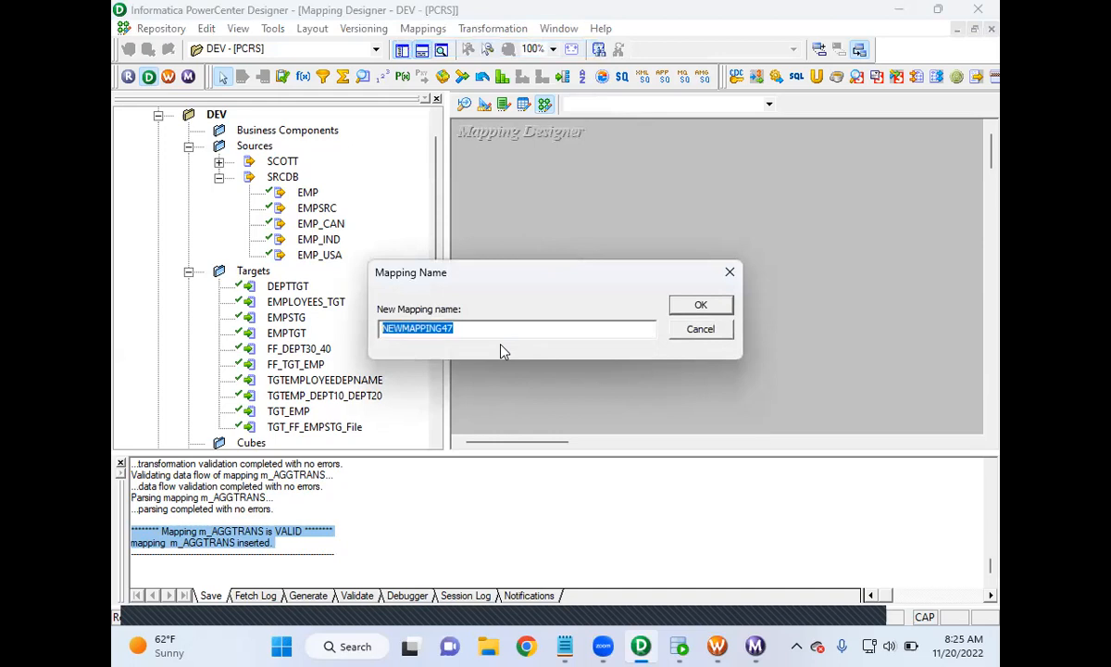
type("m_RemoveDups_AGGTRANS")
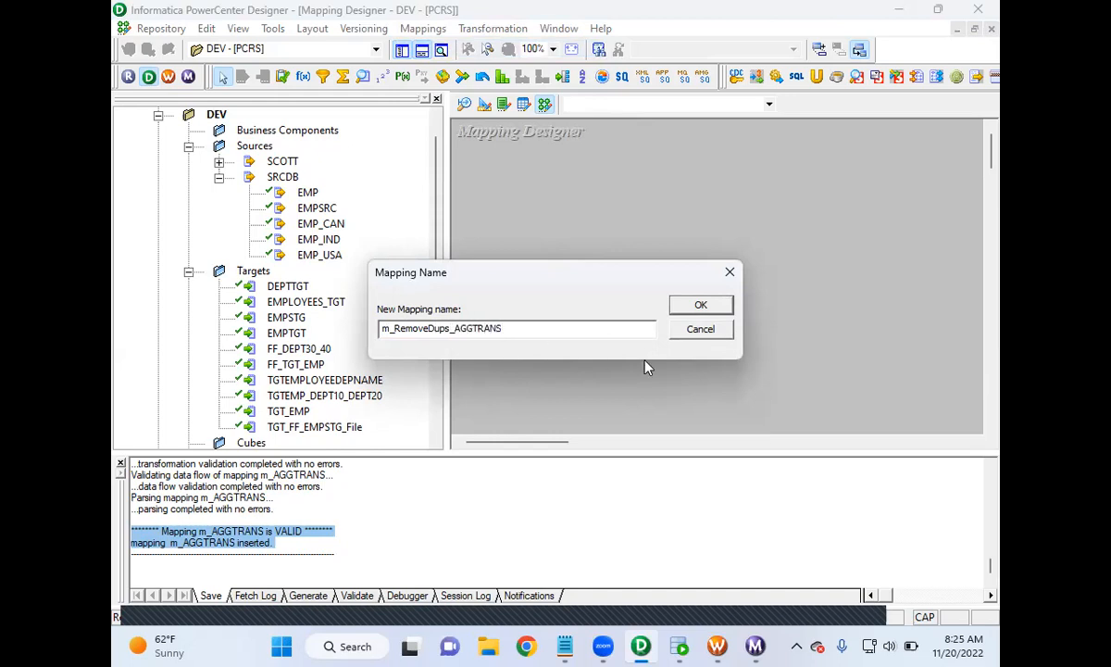
left_click(700, 306)
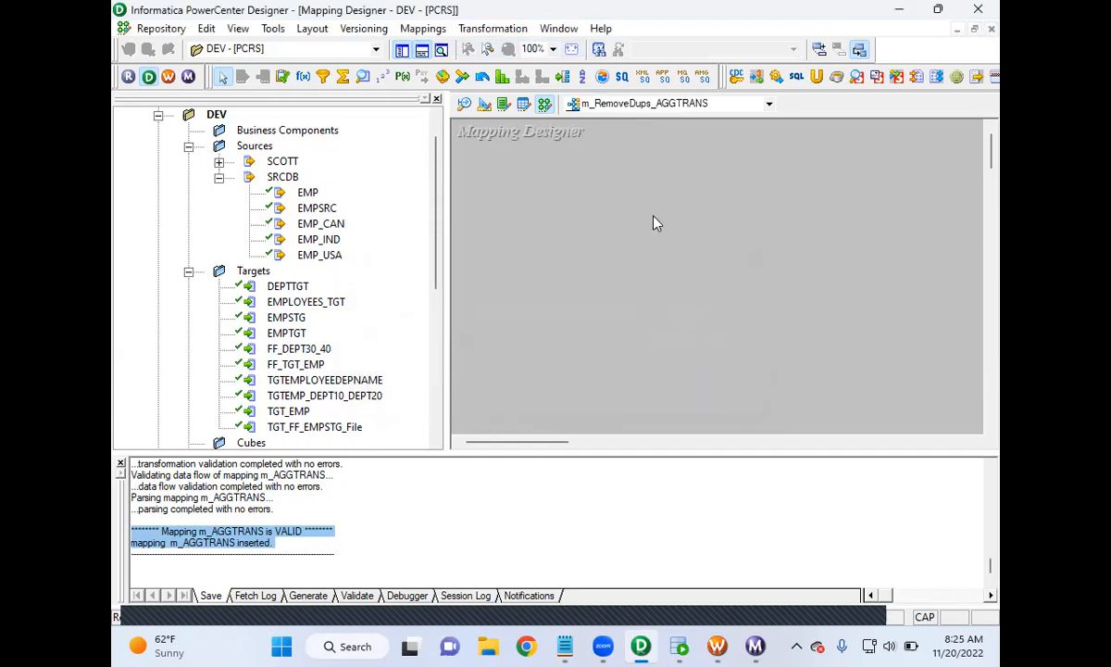
- Add the EMPSRC source and EMPLOYEES_TGT target to the mapping, hide the navigator and output panes, and space the target away from SQ_EMPSRC
left_click_drag(317, 207, 553, 228)
left_click_drag(306, 301, 866, 294)
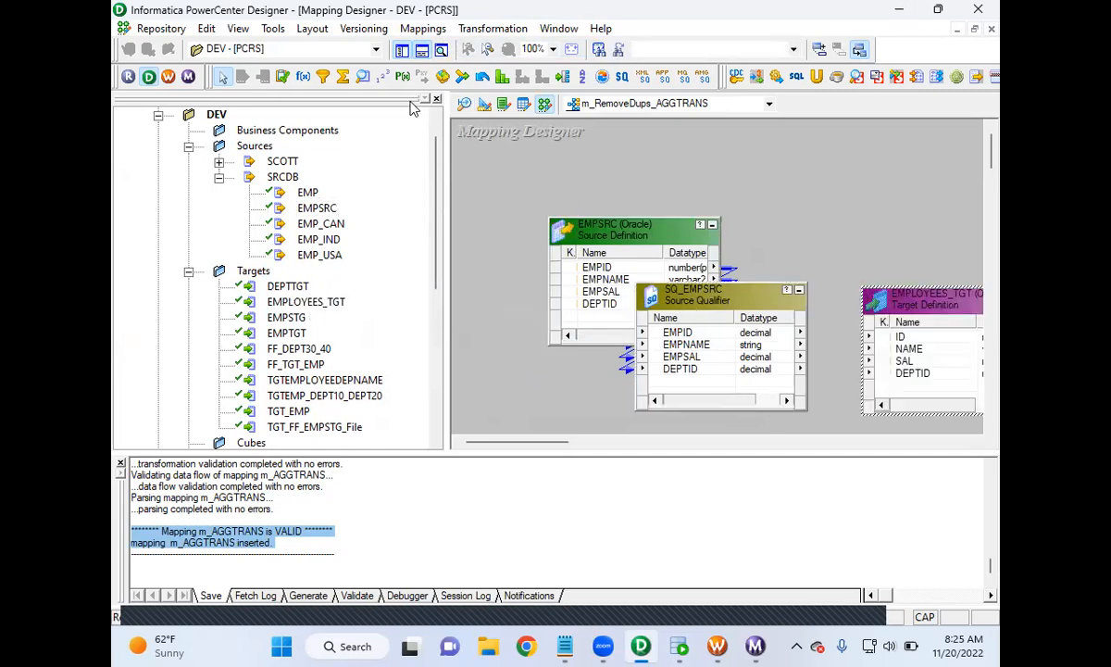
left_click(402, 52)
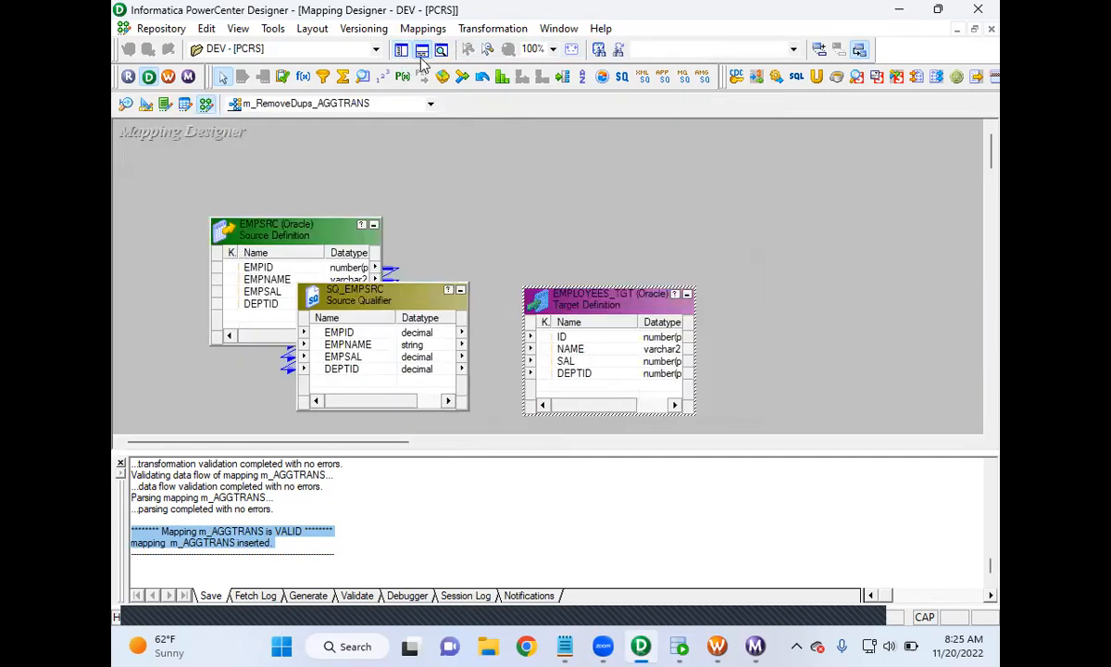
left_click(422, 52)
left_click_drag(585, 301, 789, 285)
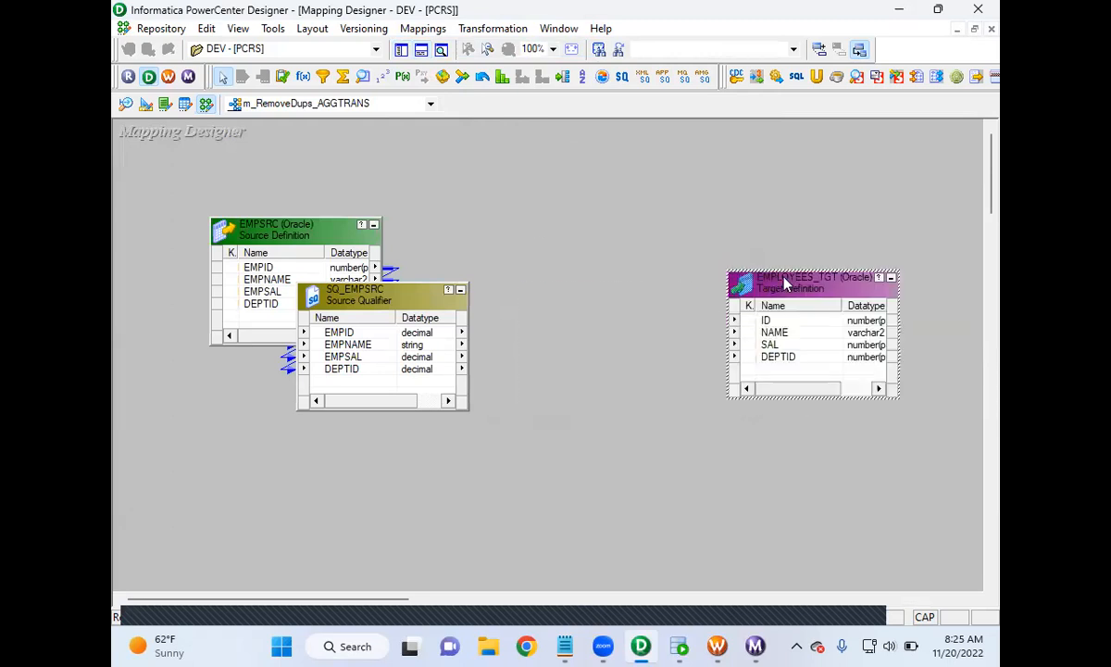
left_click(485, 30)
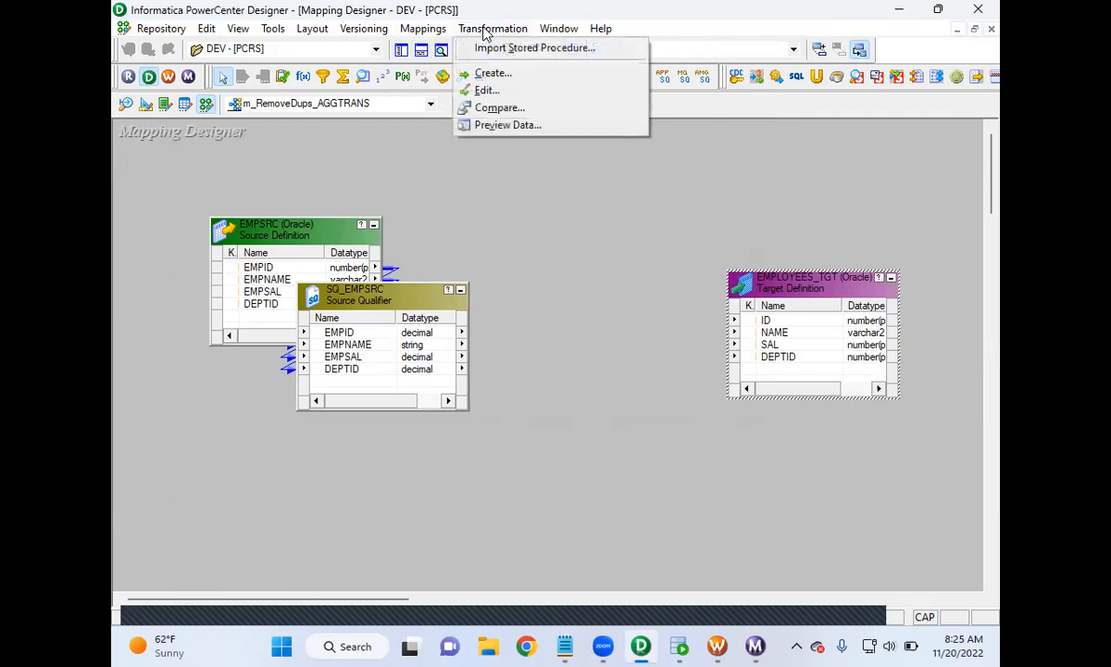
left_click(488, 32)
left_click(517, 161)
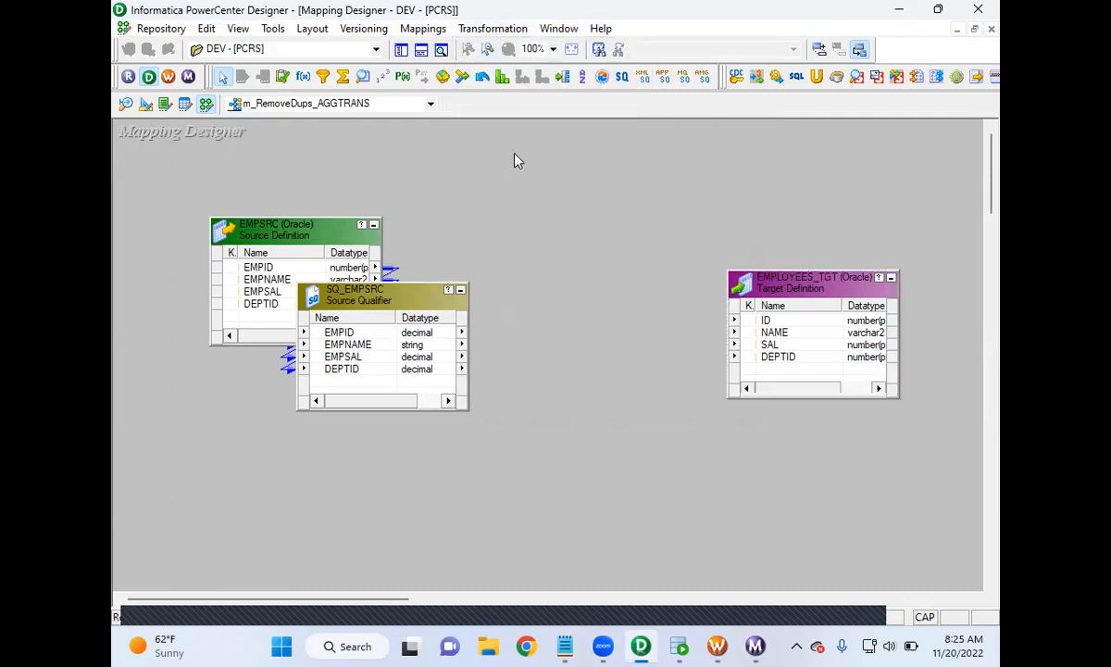
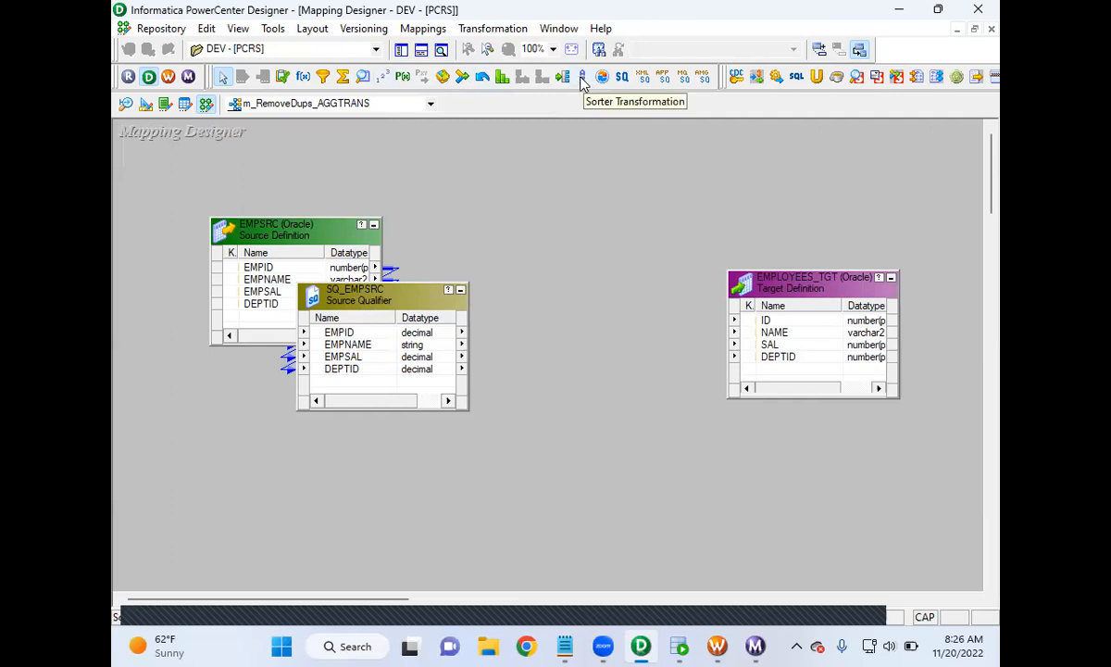
- Add an Aggregator transformation to the mapping and position it between SQ_EMPSRC and EMPLOYEES_TGT
left_click(343, 79)
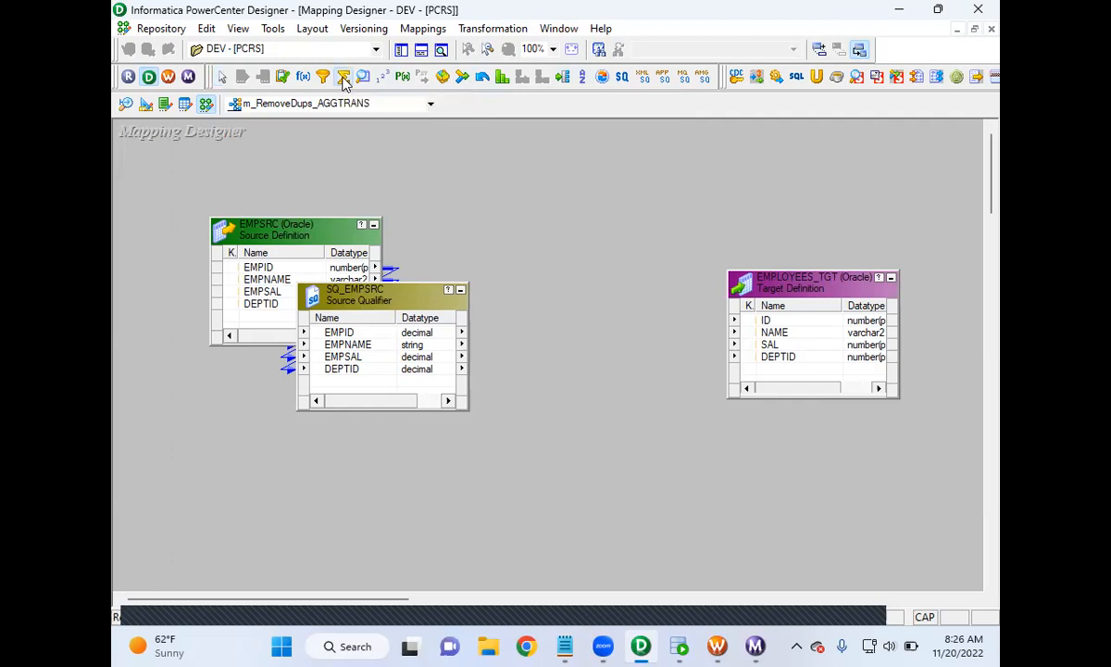
left_click(559, 207)
mouse_move(576, 215)
left_mouse_down()
mouse_move(541, 190)
mouse_move(559, 222)
left_mouse_up()
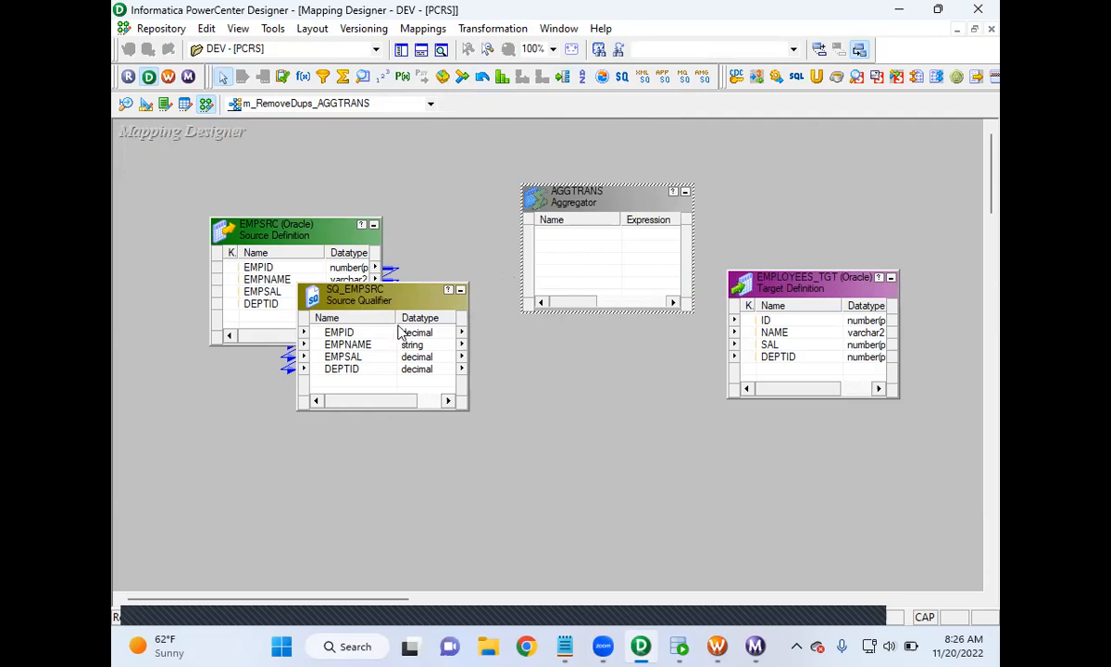
- Link EMPID, EMPNAME, EMPSAL and DEPTID from SQ_EMPSRC into the AGGTRANS Aggregator as new ports
left_click(329, 333)
key("shift+Down")
key("shift+Down")
key("shift+Down")
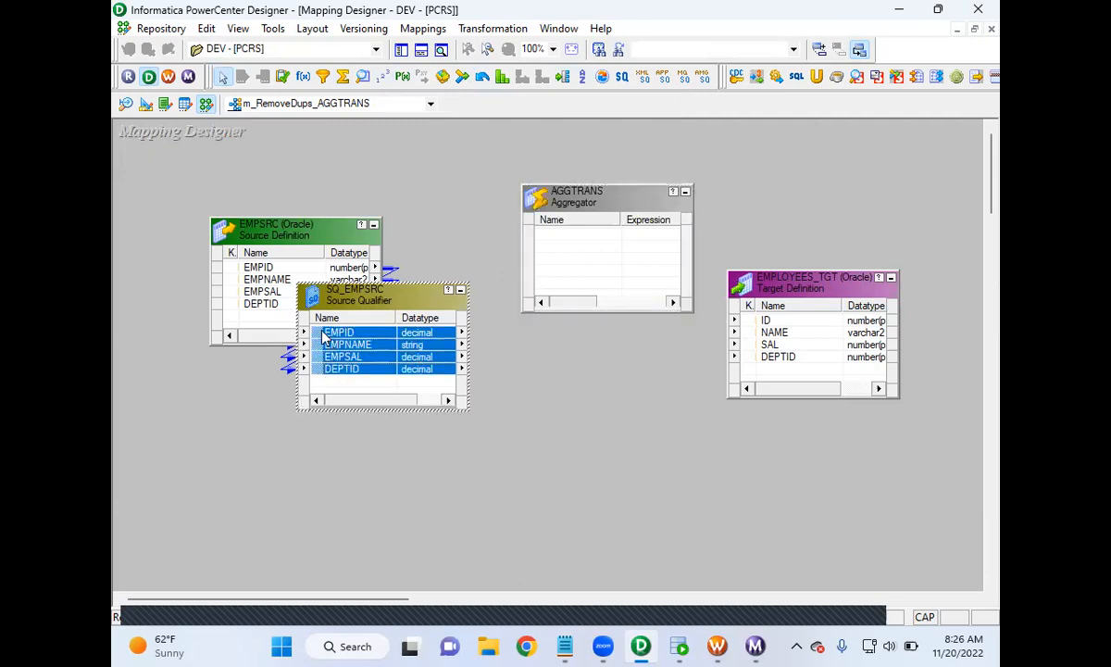
left_click_drag(324, 333, 585, 276)
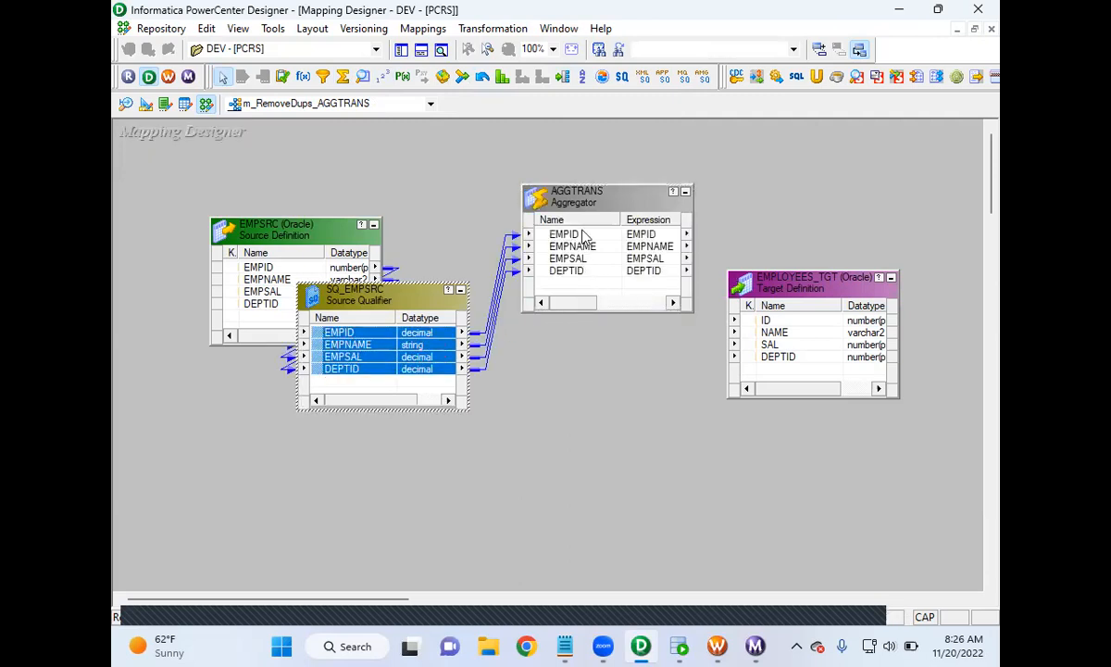
- Enable GroupBy on the EMPID, EMPNAME, EMPSAL and DEPTID ports of AGGTRANS and apply the changes
left_click(583, 206)
double_click(583, 206)
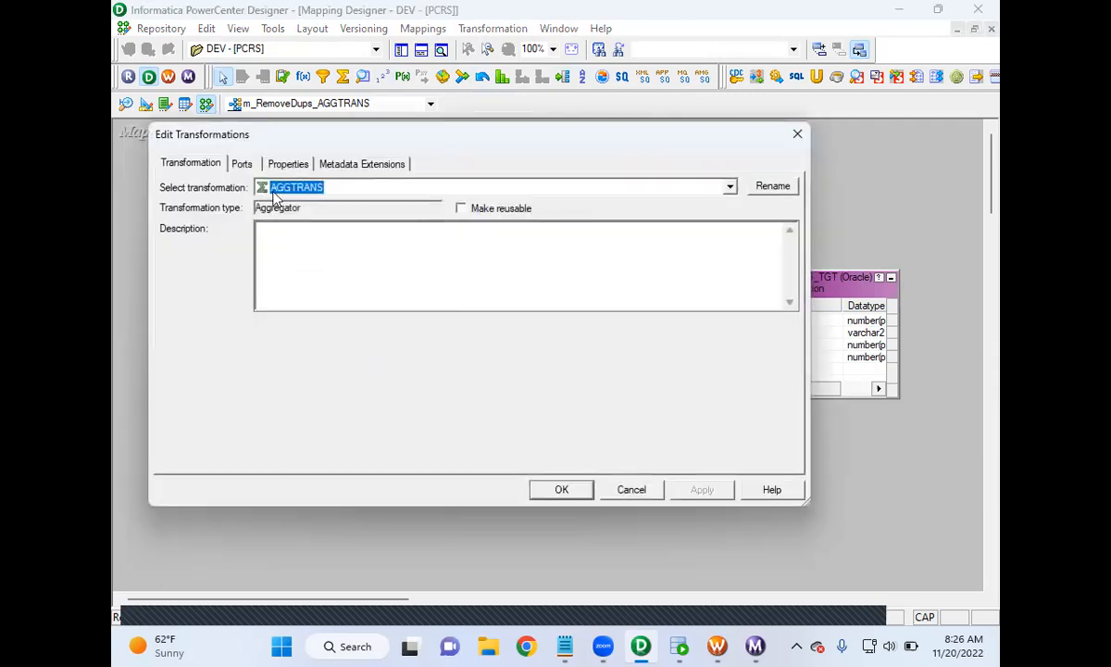
left_click(243, 164)
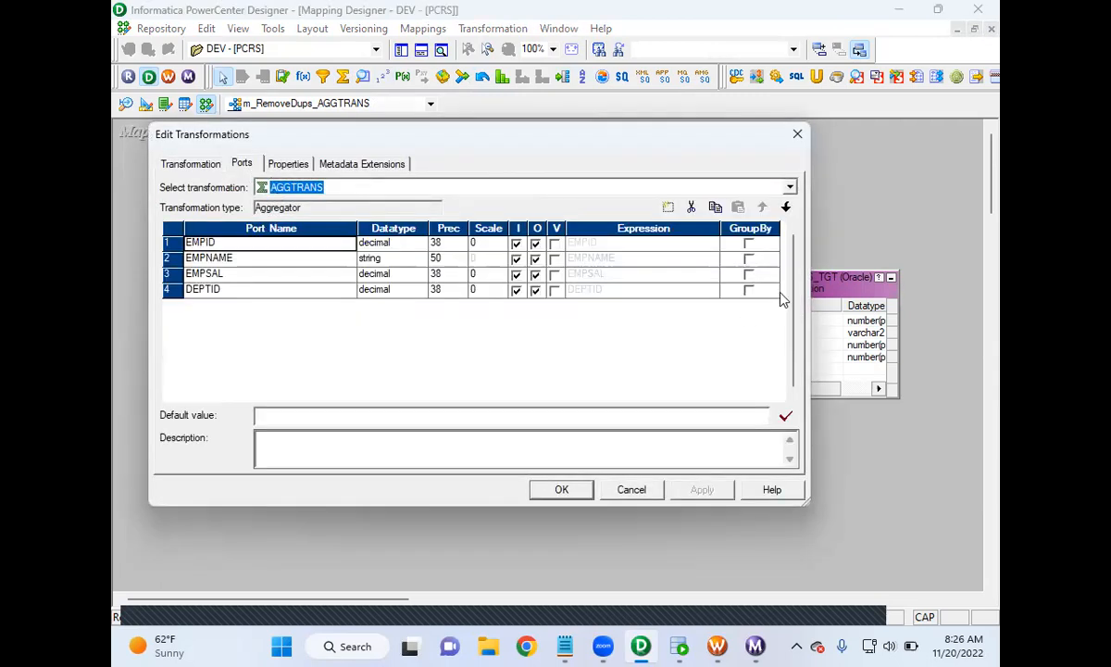
left_click(750, 291)
left_click(749, 290)
left_click(749, 275)
left_click(750, 259)
left_click(749, 244)
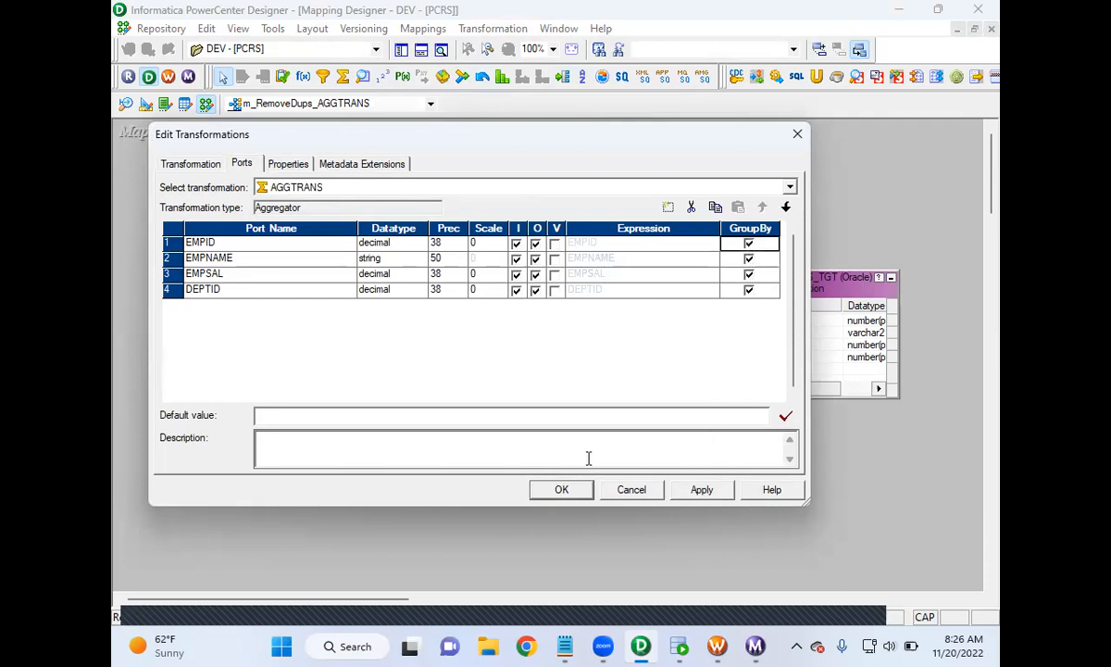
left_click(699, 491)
left_click(574, 491)
- Link the four AGGTRANS ports to ID, NAME, SAL and DEPTID in EMPLOYEES_TGT and save the mapping
left_click(537, 233)
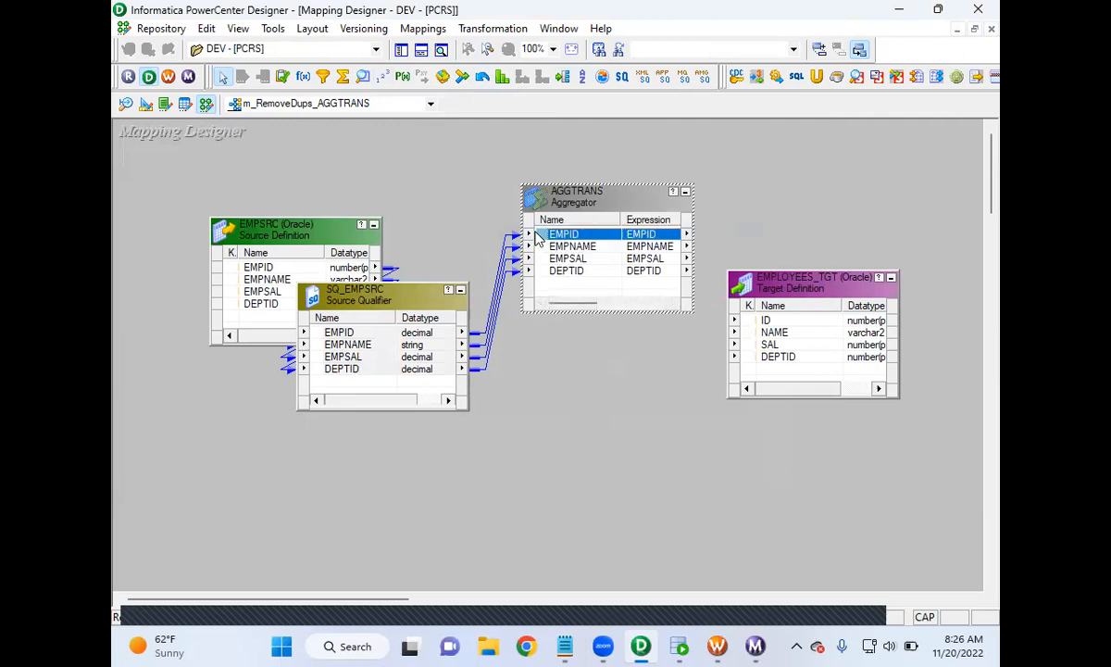
key("shift+Down")
key("shift+Down")
key("shift+Down")
left_click_drag(551, 237, 766, 321)
left_click(140, 26)
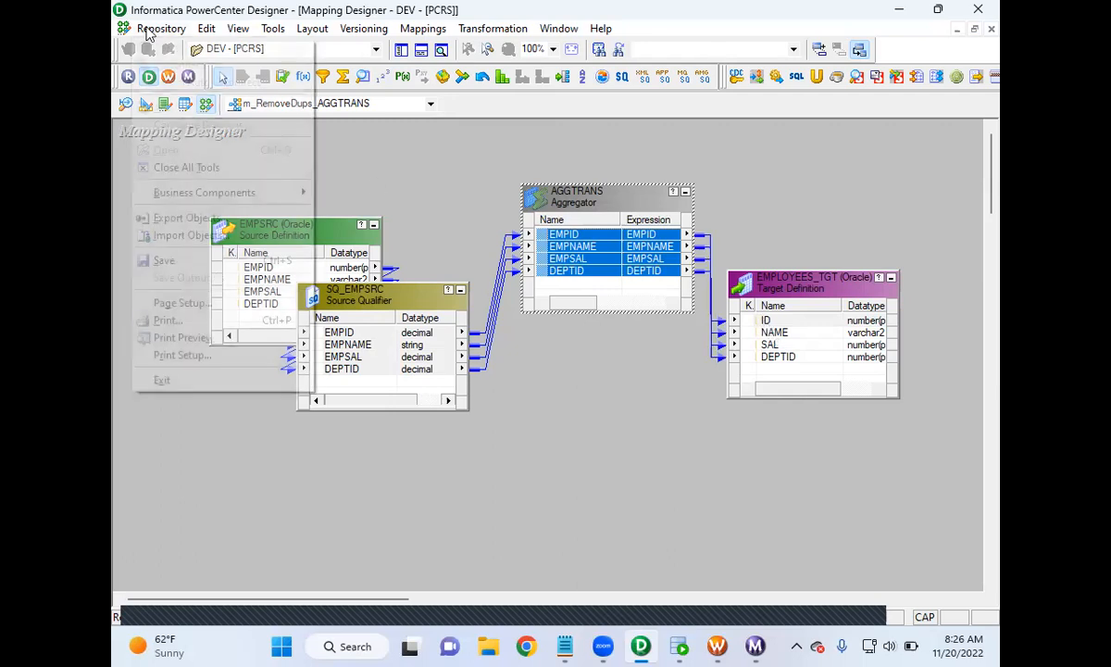
left_click(196, 260)
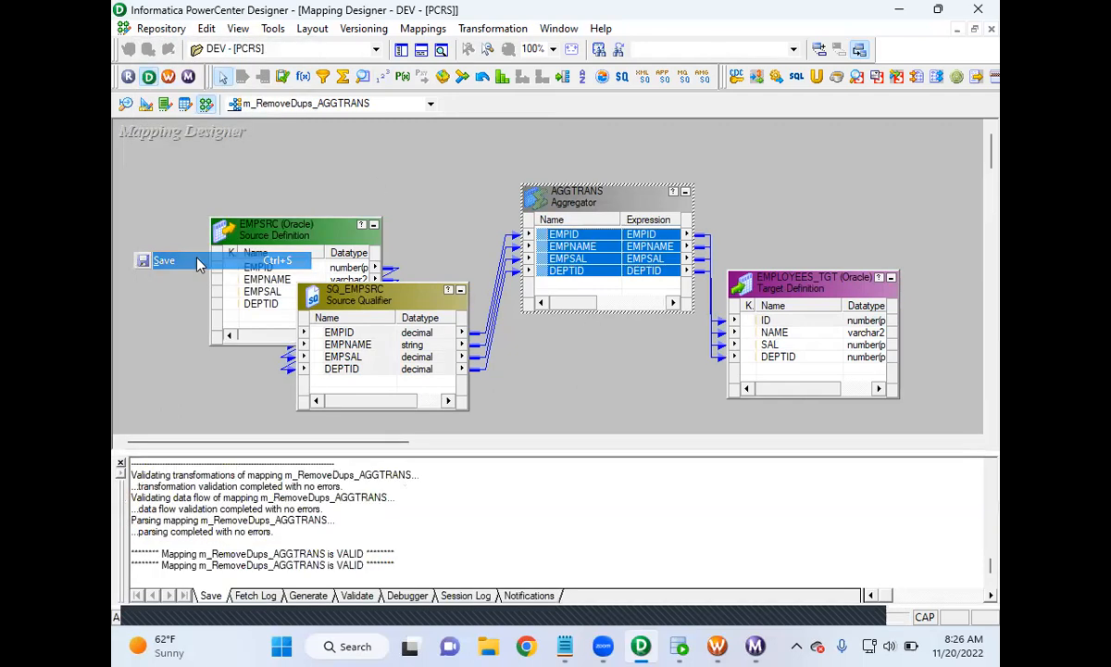
- Switch to PowerCenter Workflow Manager and start creating a new workflow
left_click(717, 646)
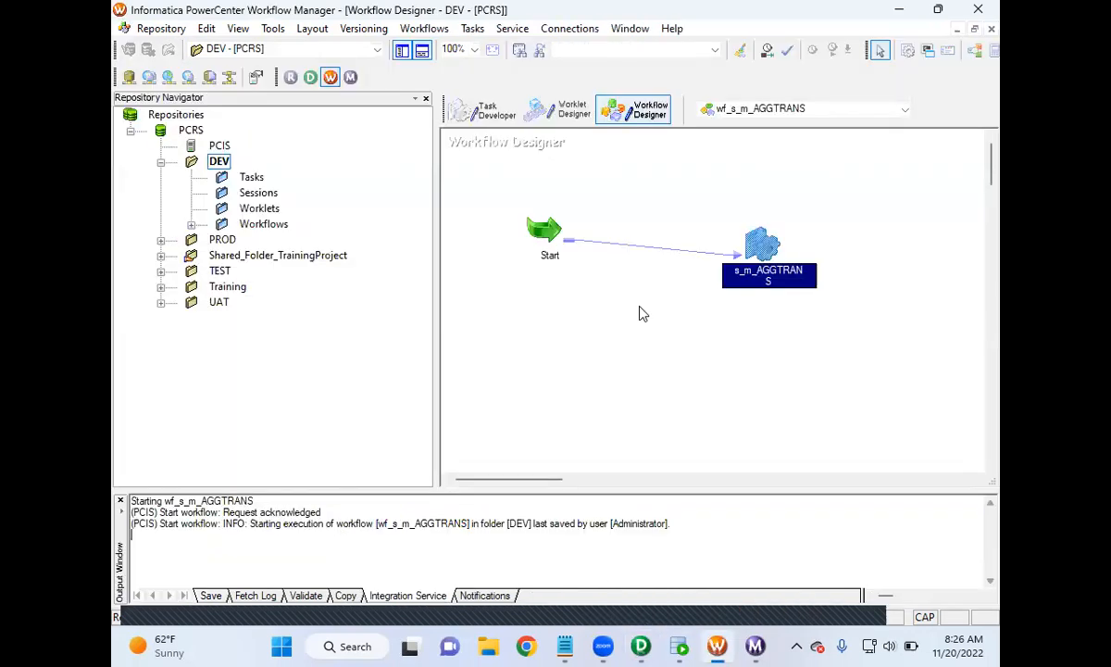
left_click(424, 28)
left_click(437, 44)
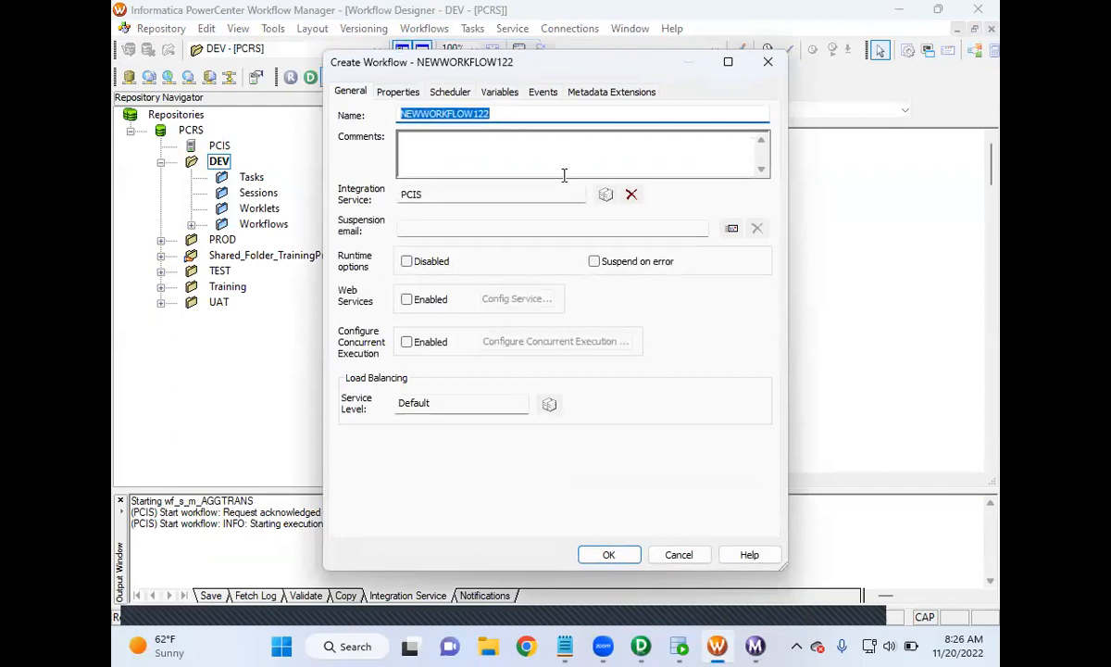
- Create a workflow named wf_s_m_RemoveDups_AGGTRANS and reposition its Start task in the designer
type("wf_s_m_RemoveDups_AGGTRANS")
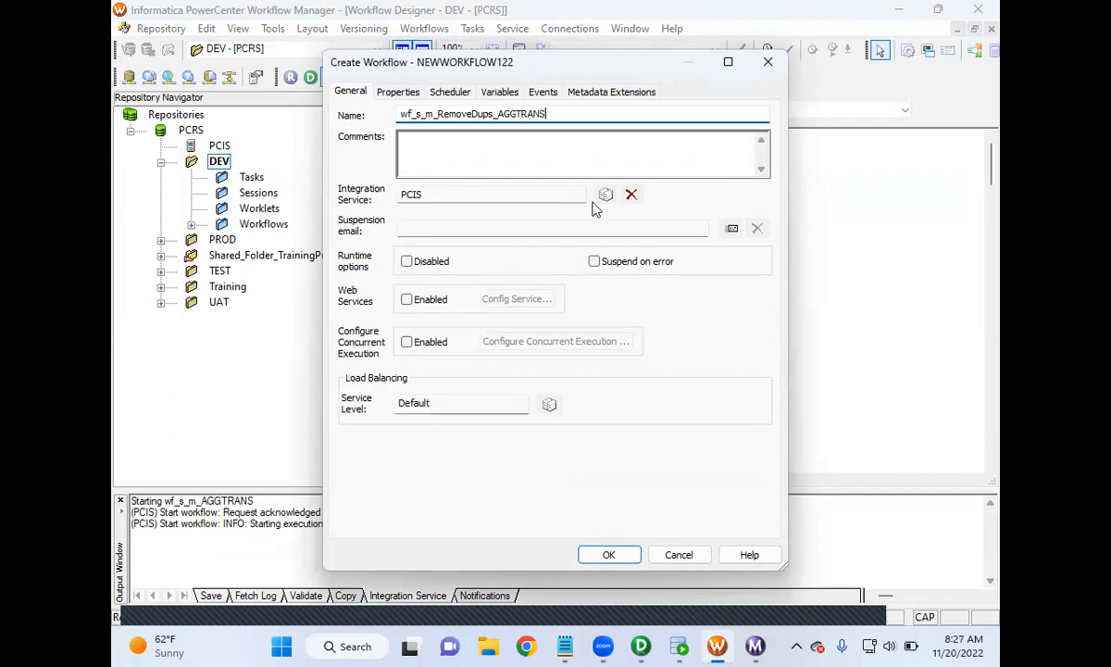
left_click(612, 552)
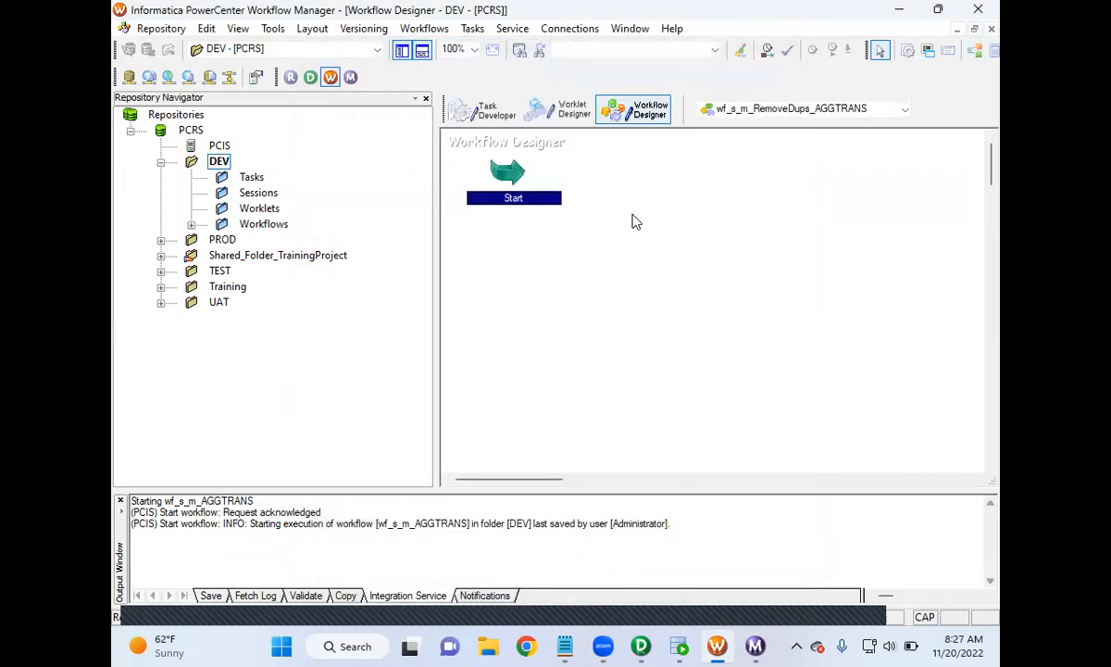
left_click_drag(512, 170, 591, 239)
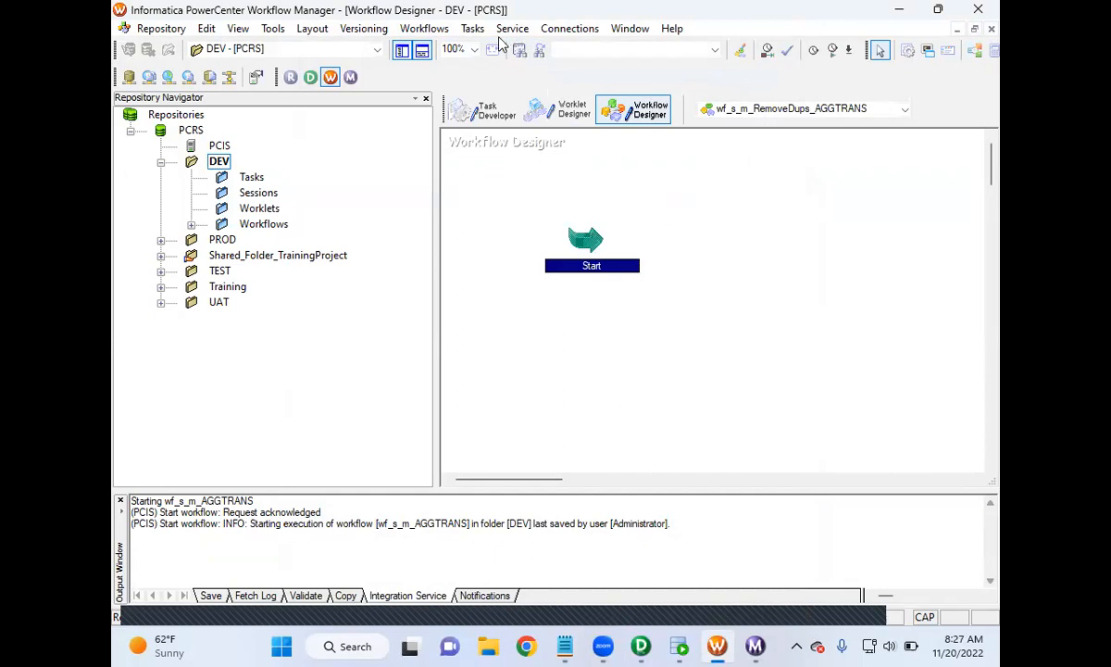
left_click(473, 28)
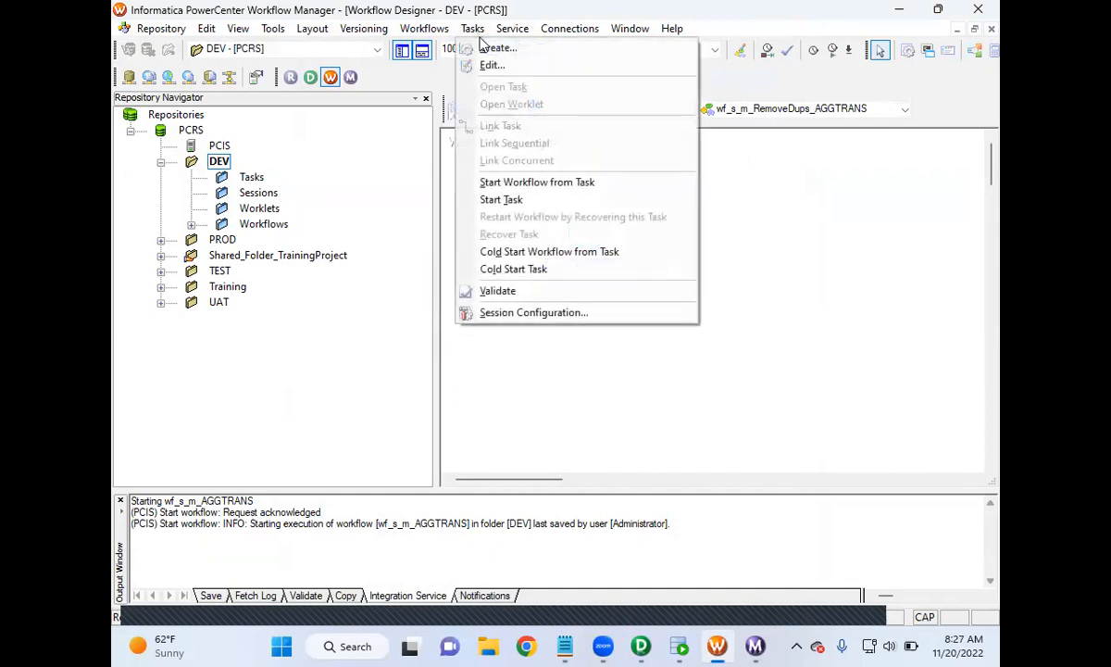
left_click(495, 44)
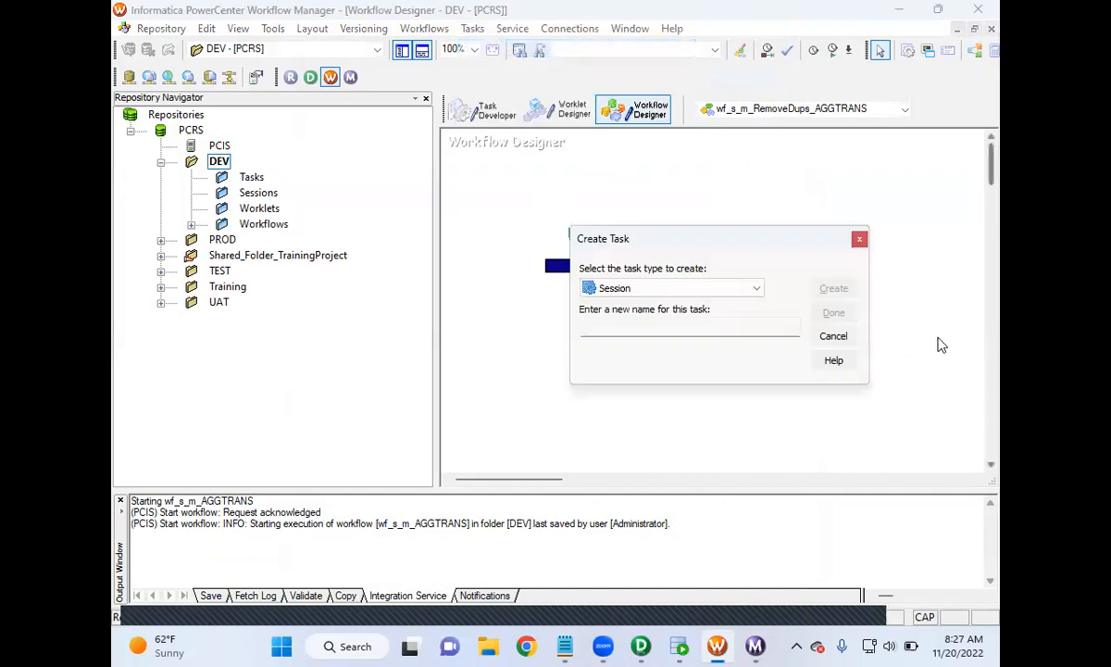
left_click(836, 336)
- Add a session task beside the Start task and associate it with the m_RemoveDups_AGGTRANS mapping
left_click(907, 51)
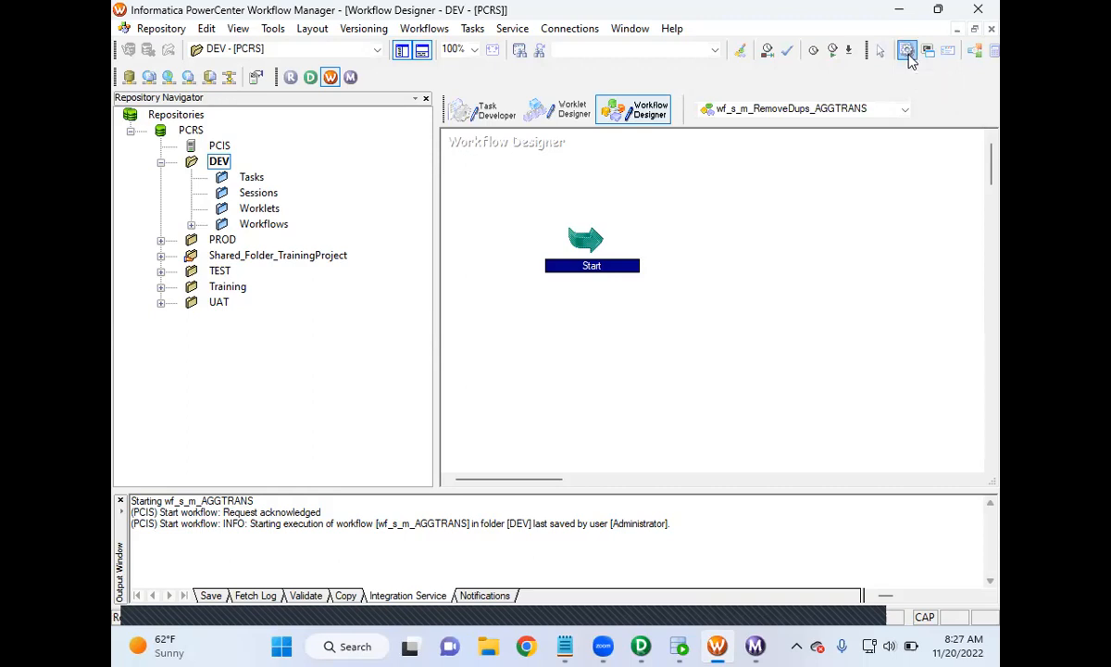
left_click(700, 231)
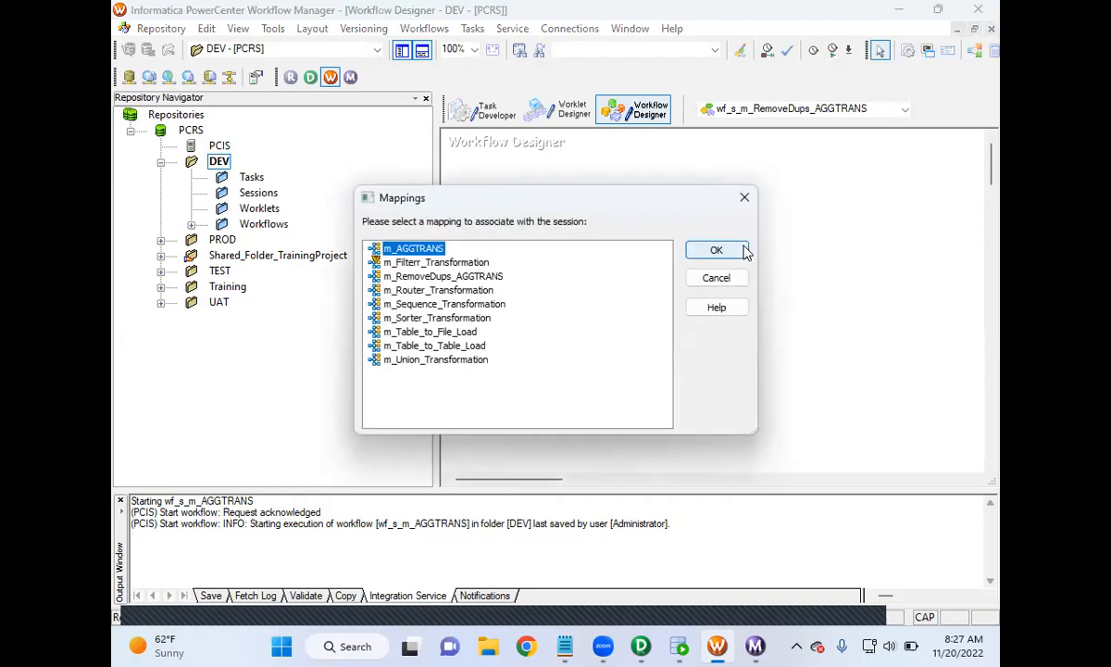
left_click(448, 278)
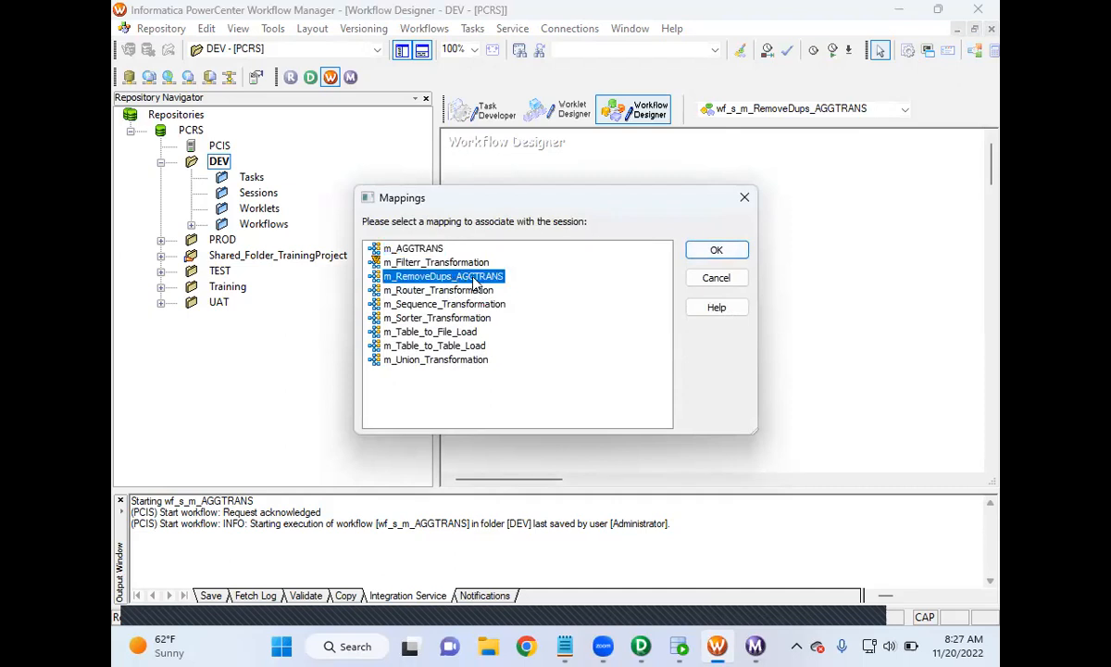
left_click(717, 250)
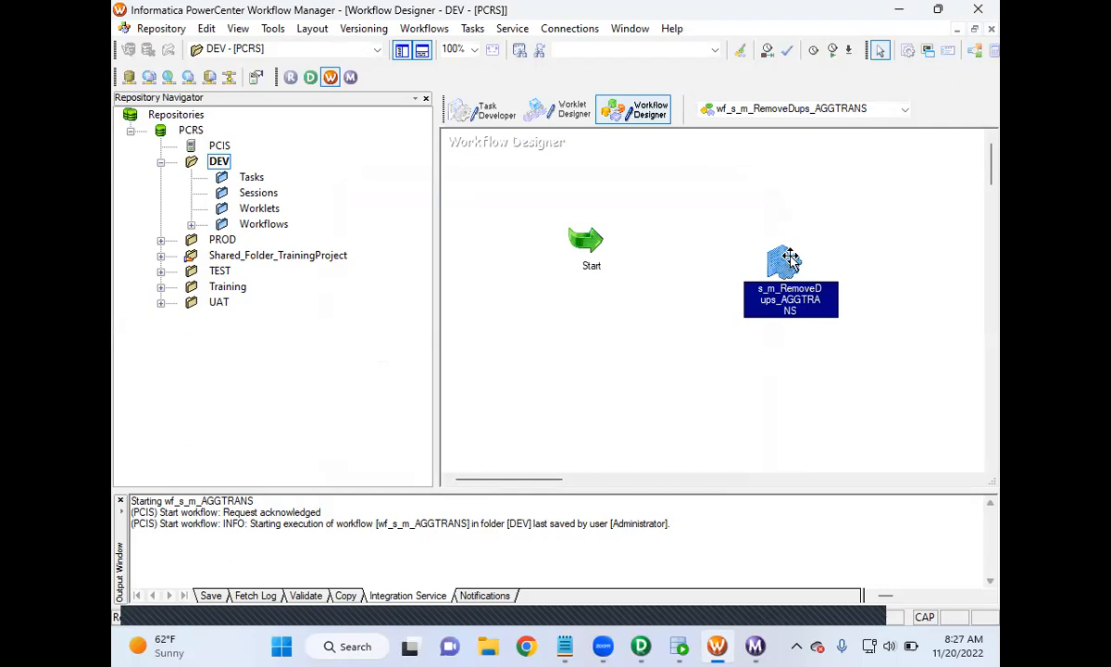
- In the new session's mapping settings, set the SQ_EMPSRC source connection to Oracle_SRCDB
double_click(787, 261)
left_click(436, 136)
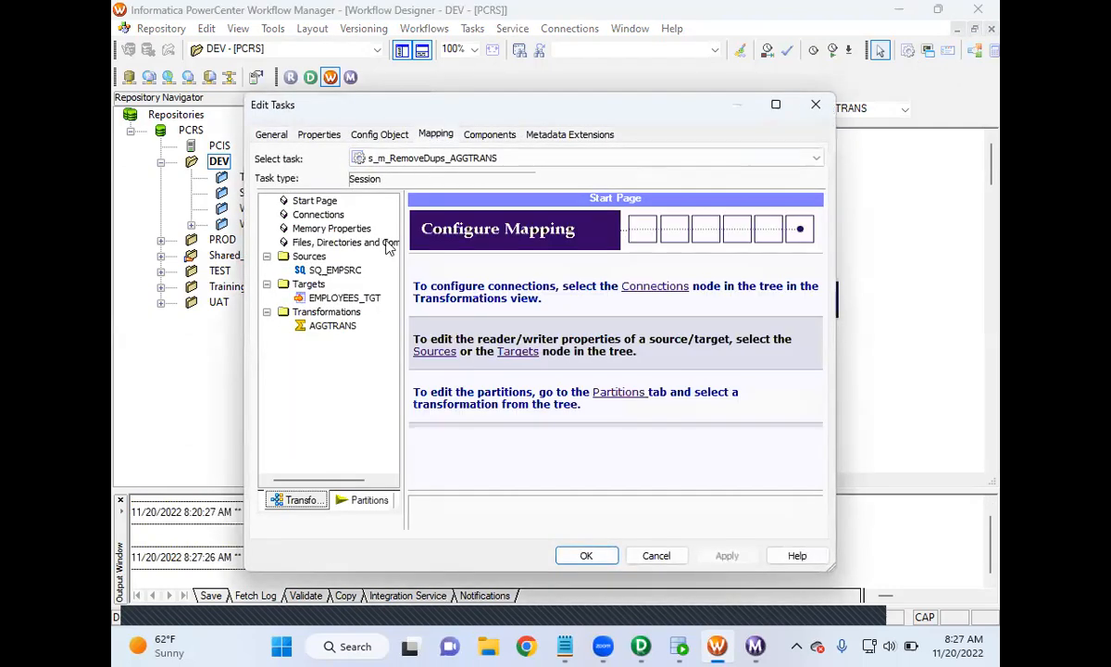
left_click(324, 270)
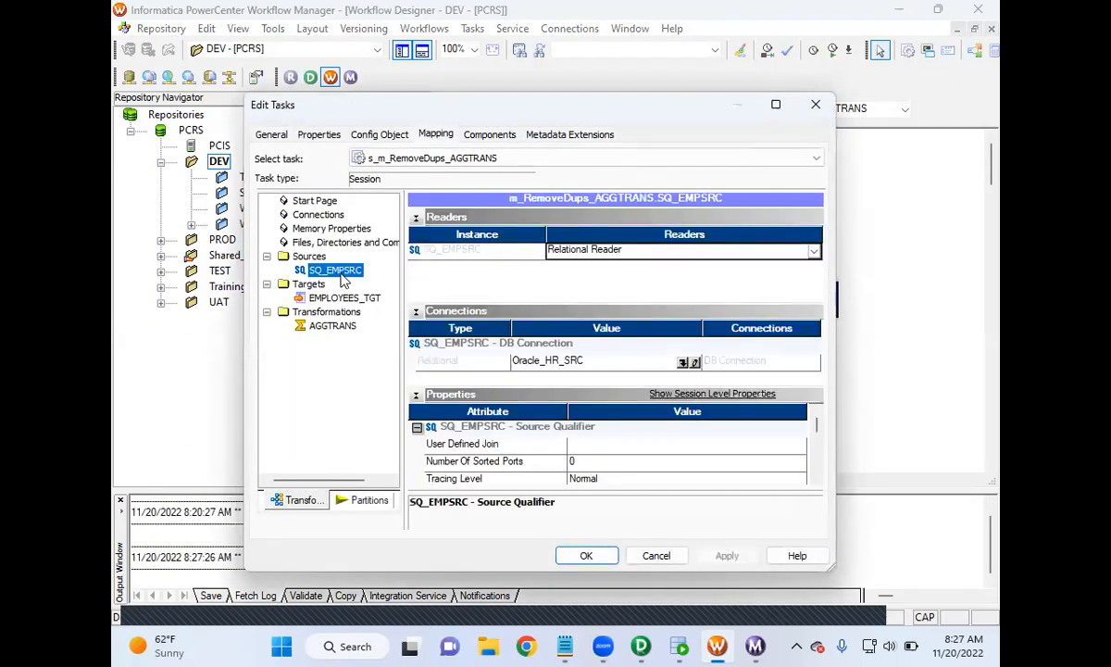
left_click(687, 362)
left_click(463, 390)
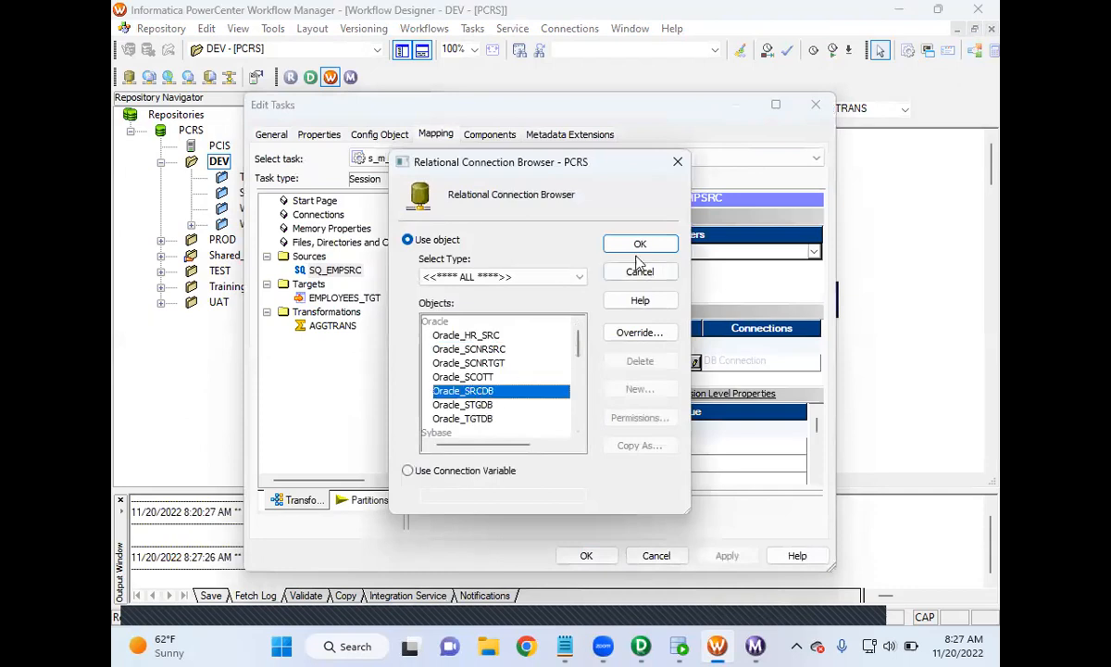
left_click(640, 245)
- Set the EMPLOYEES_TGT target connection to Oracle_TGTDB and enable its Truncate target table option
left_click(345, 297)
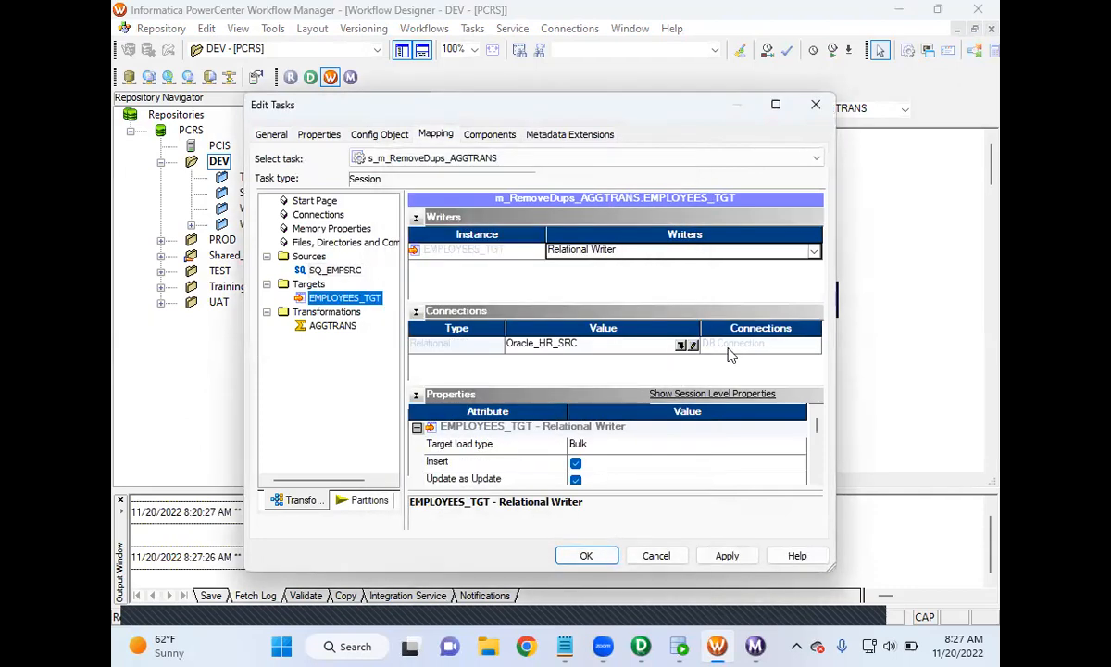
left_click(687, 345)
left_click(460, 419)
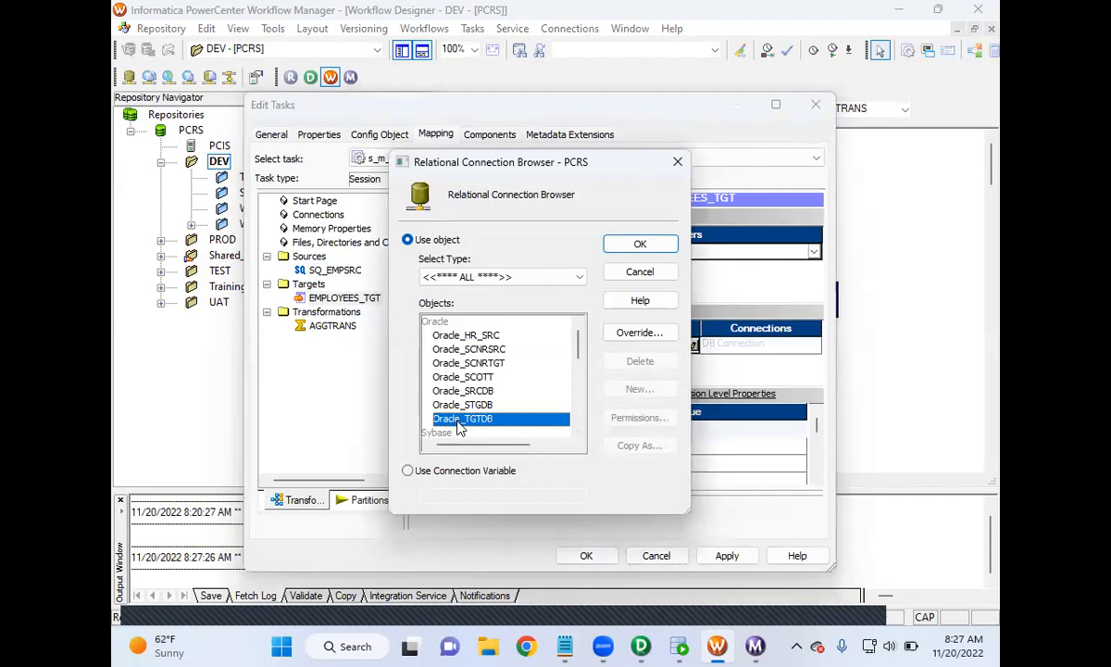
left_click(630, 247)
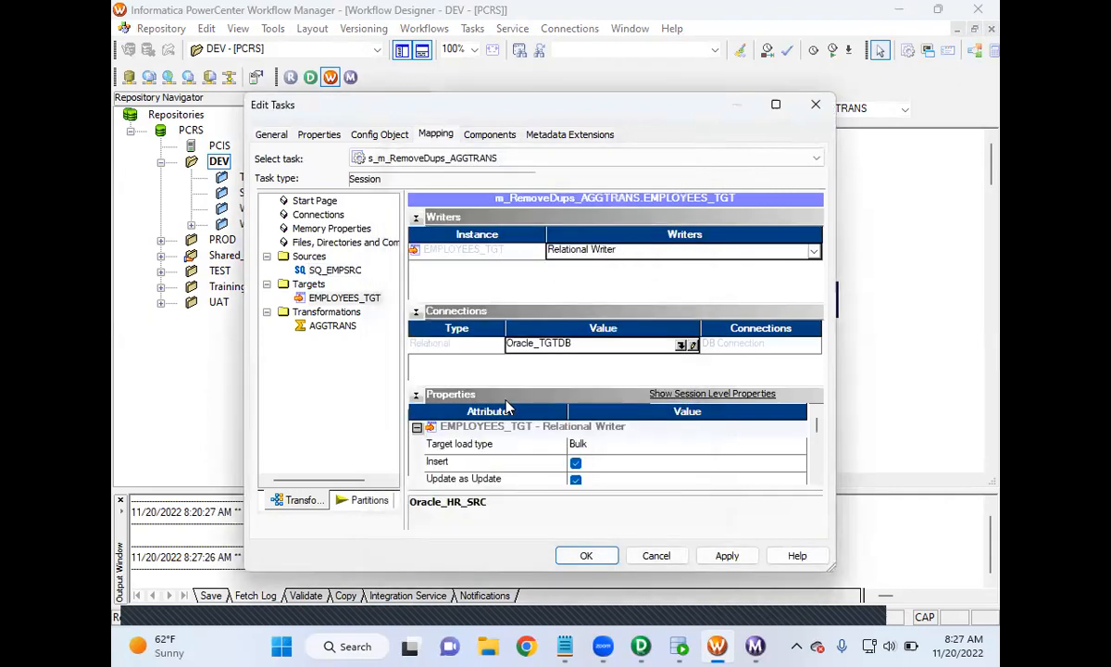
left_click_drag(819, 429, 819, 443)
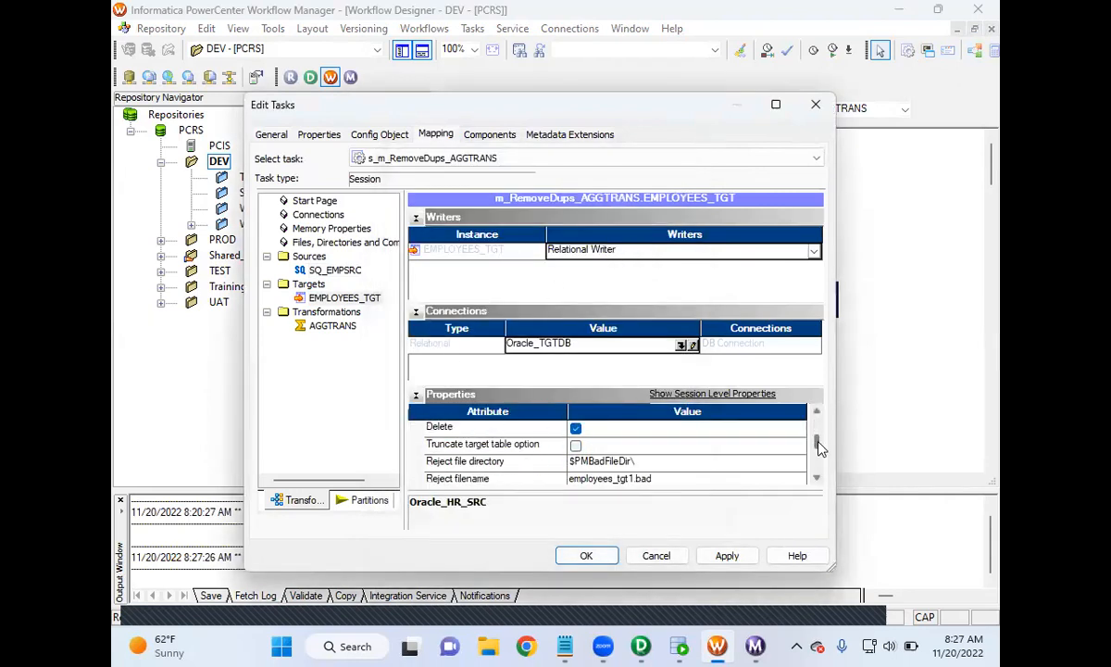
left_click(576, 447)
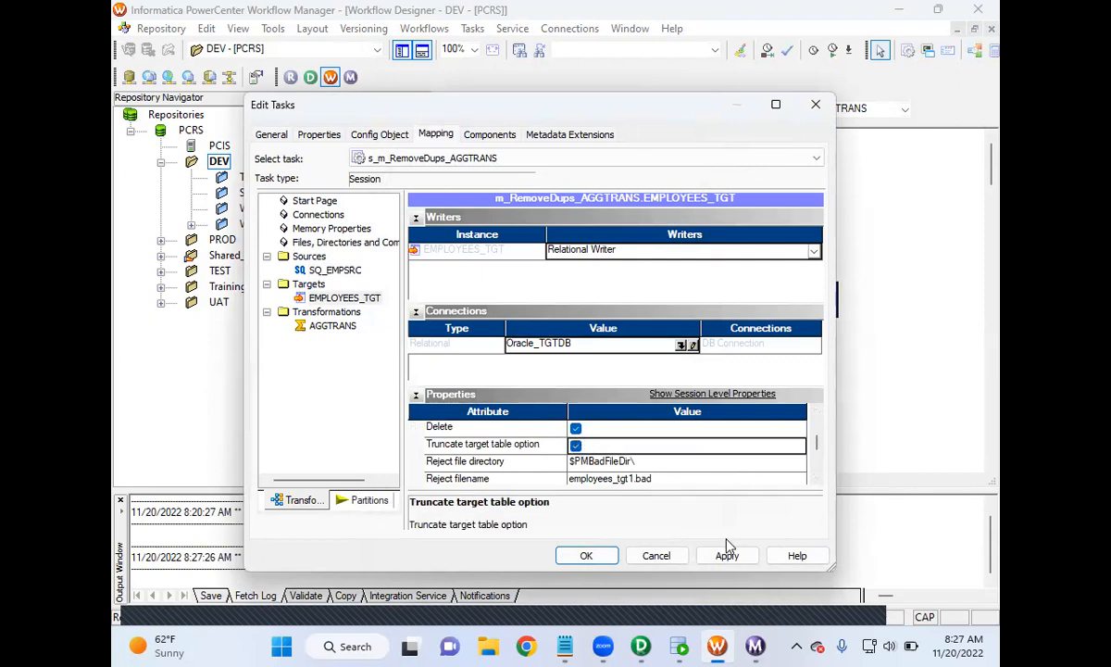
- Set the session to fail its parent if the task fails or does not run, and apply the task changes
left_click(274, 135)
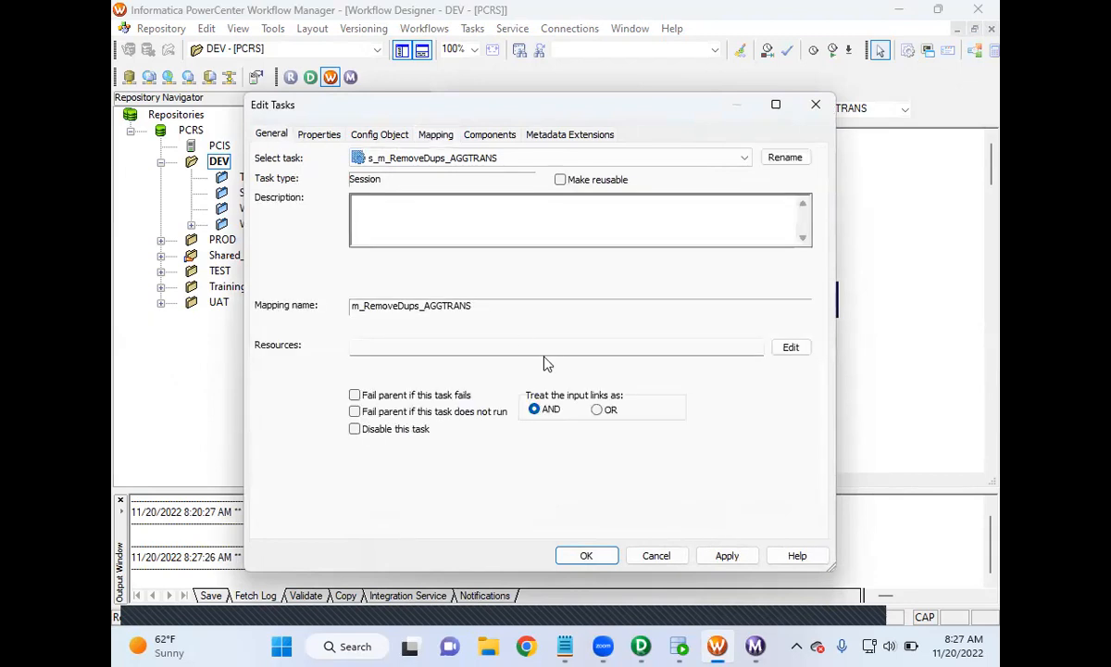
left_click(419, 395)
left_click(437, 412)
left_click(721, 556)
left_click(610, 555)
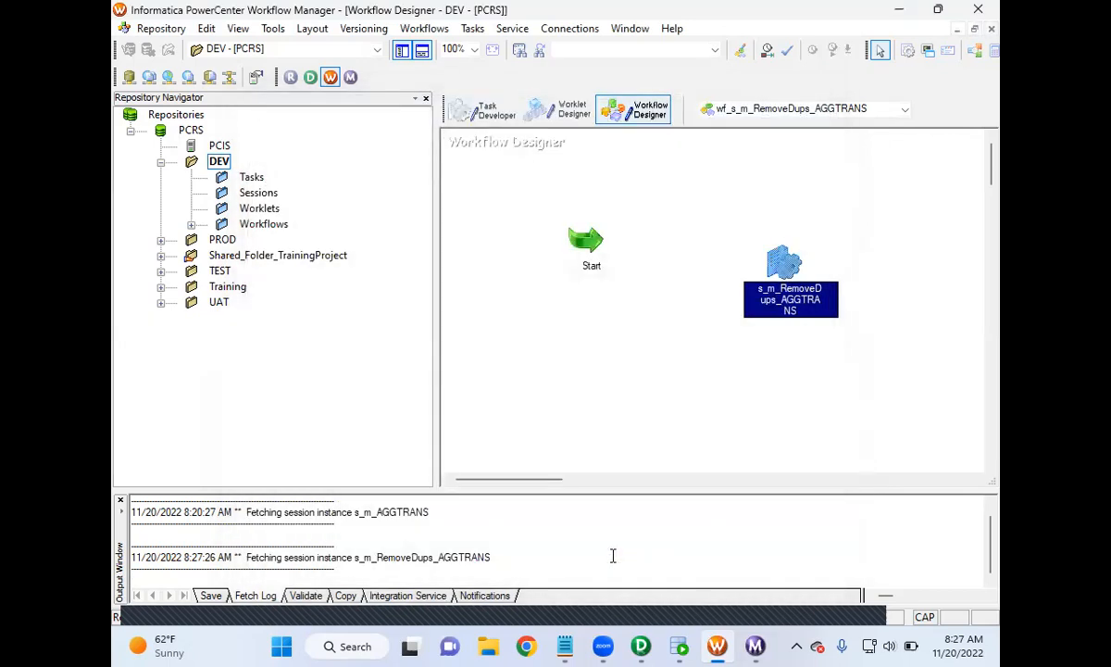
- Link the Start task to the s_m_RemoveDups_AGGTRANS session and save the workflow to the repository
left_click(424, 28)
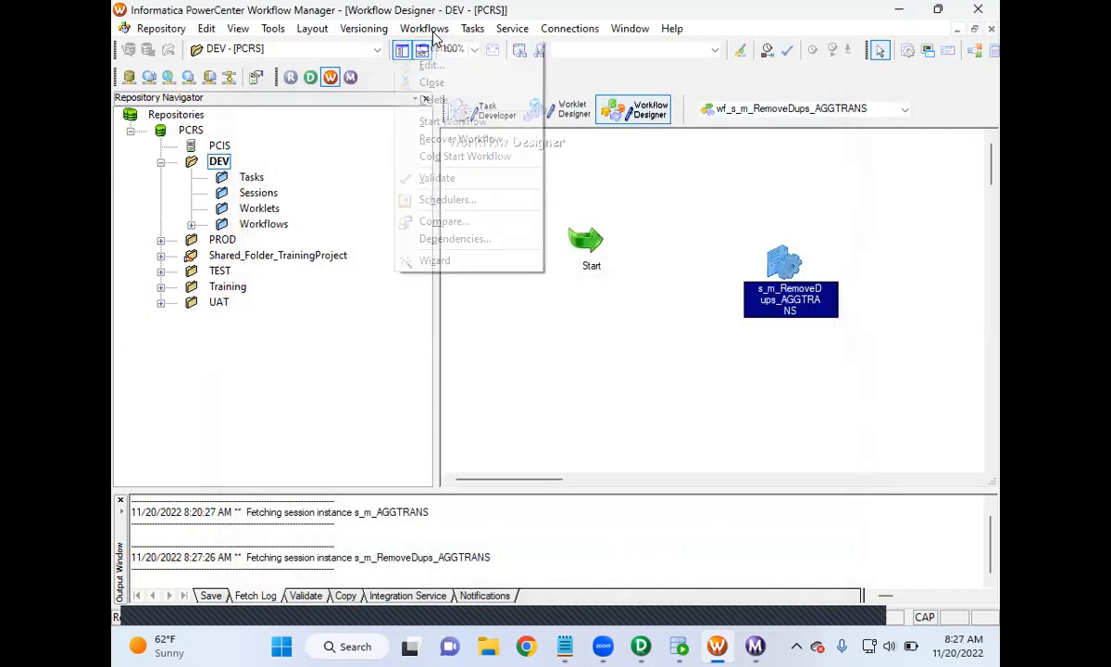
mouse_move(475, 32)
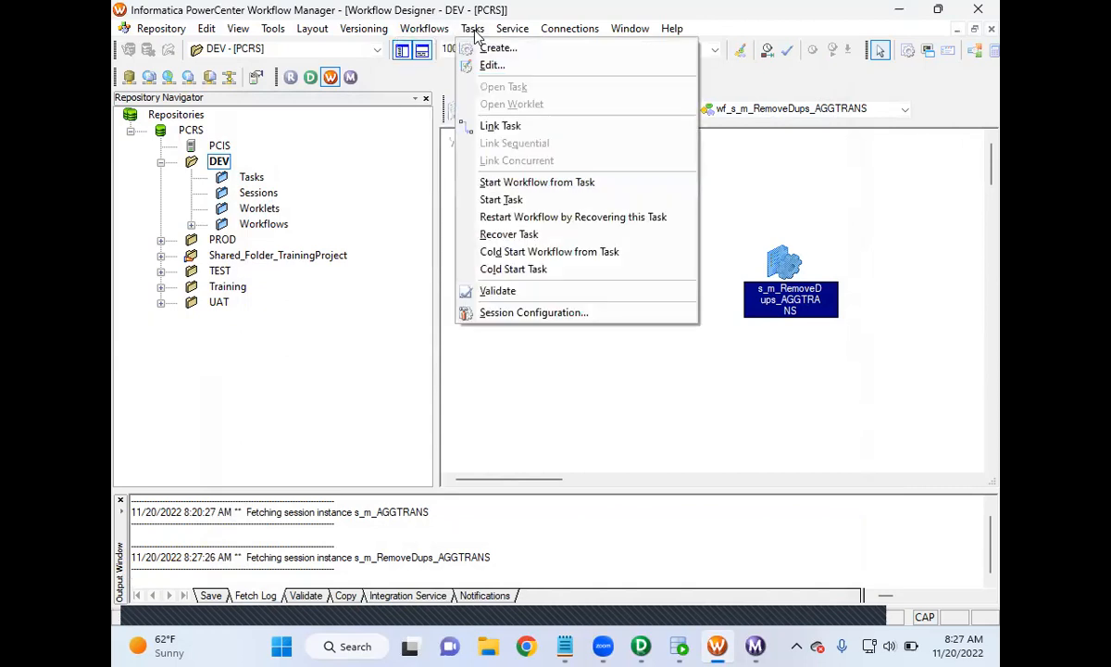
left_click(502, 125)
left_click_drag(587, 239, 802, 270)
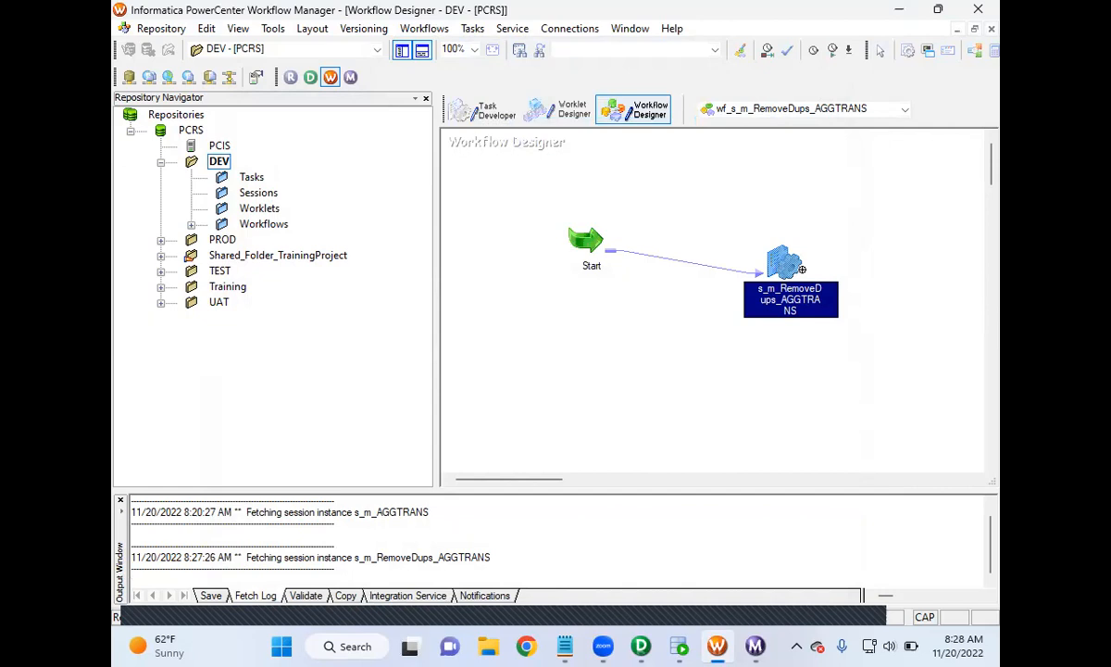
left_click(158, 31)
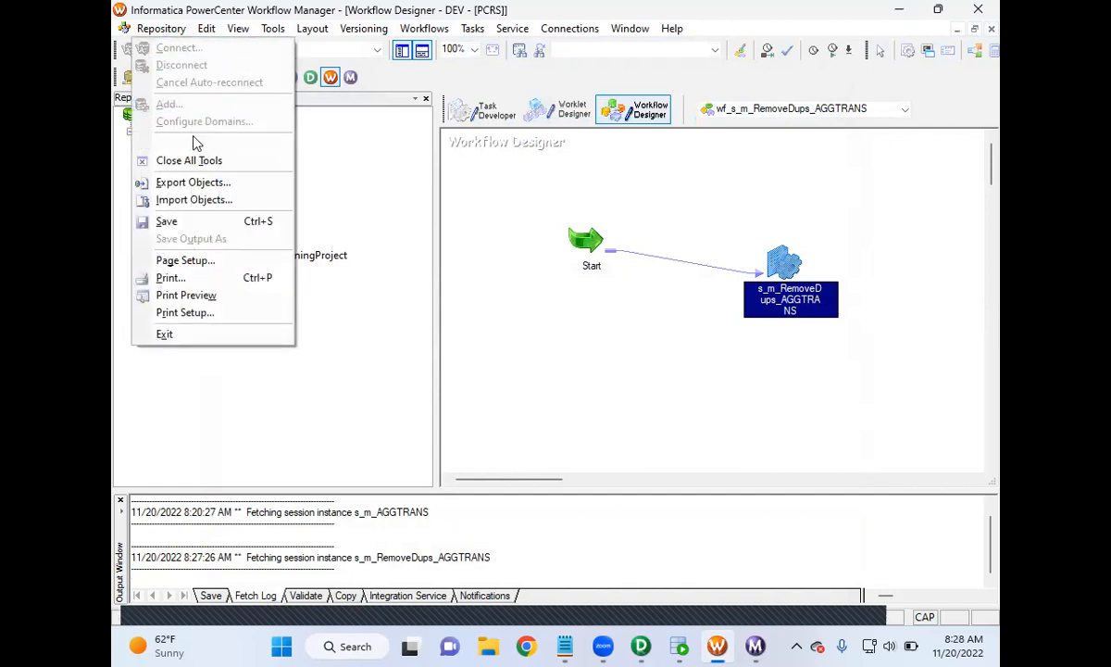
left_click(171, 221)
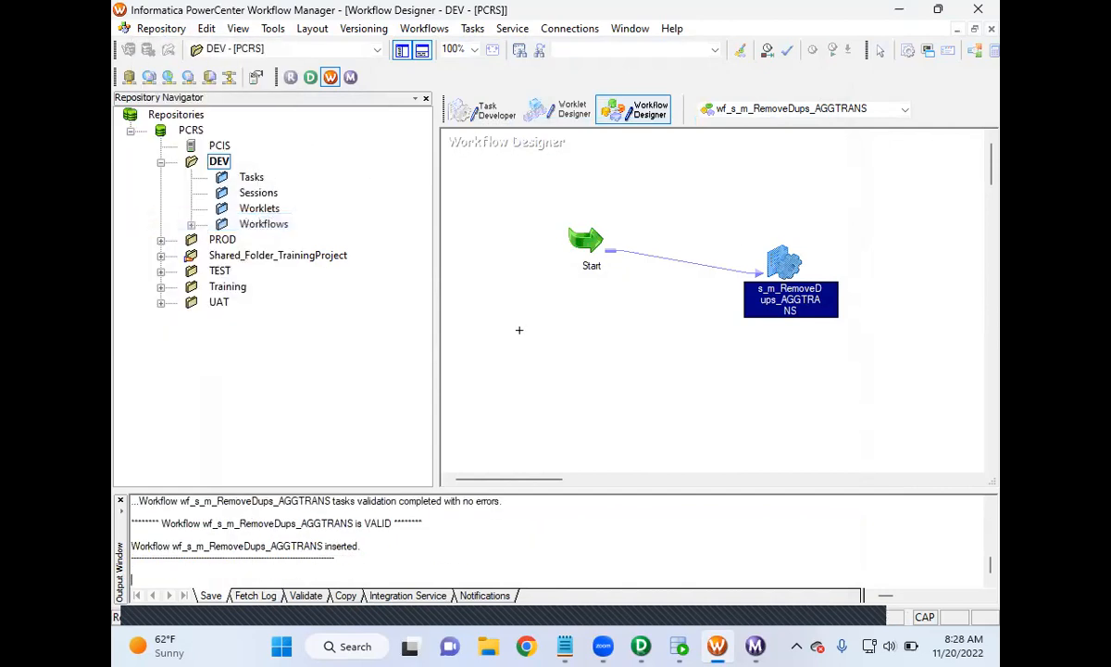
- Switch to Oracle SQL Developer and compare the EMPSRC result rows that share EMPID 1 and EMPID 2
left_click(682, 645)
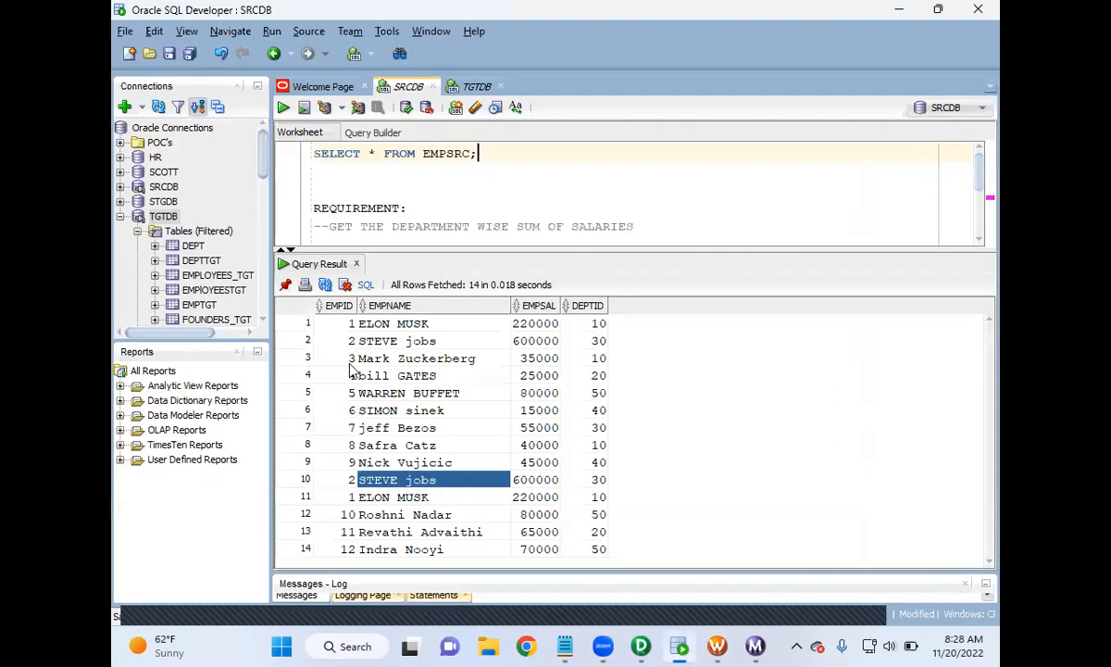
left_click(339, 323)
left_click(308, 323)
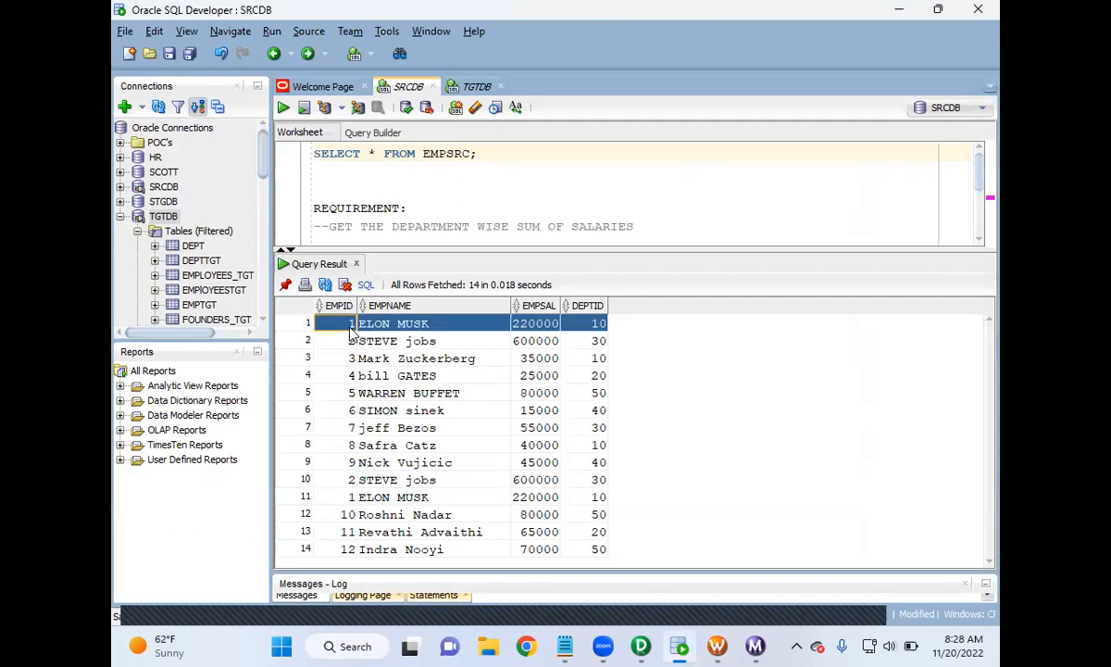
left_click(325, 498)
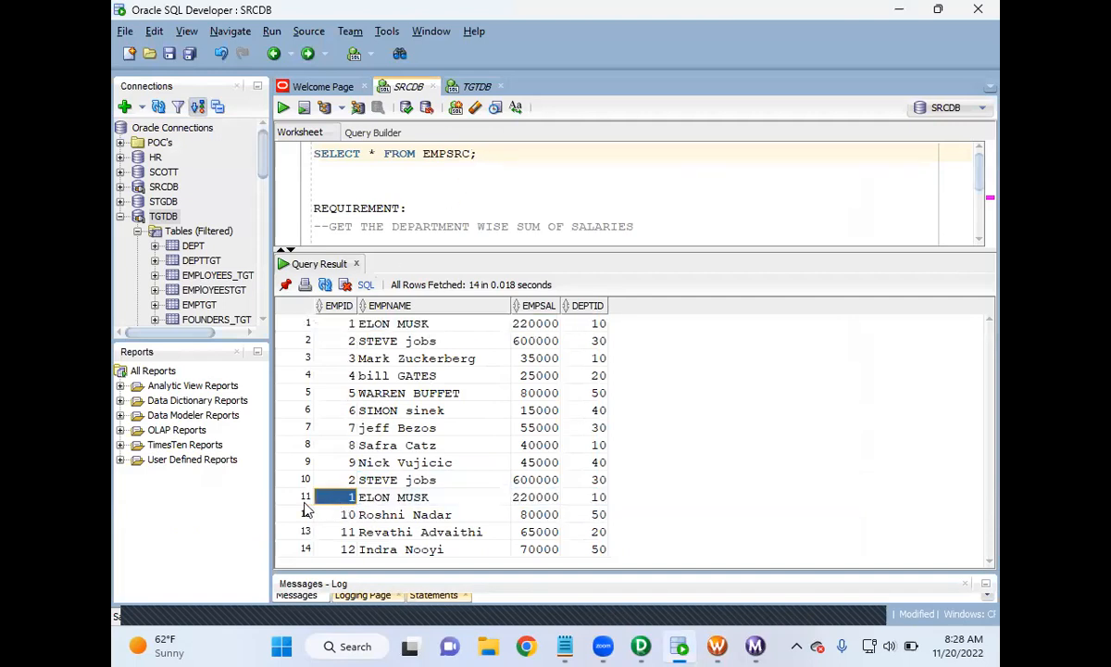
left_click(307, 507)
left_click(308, 342)
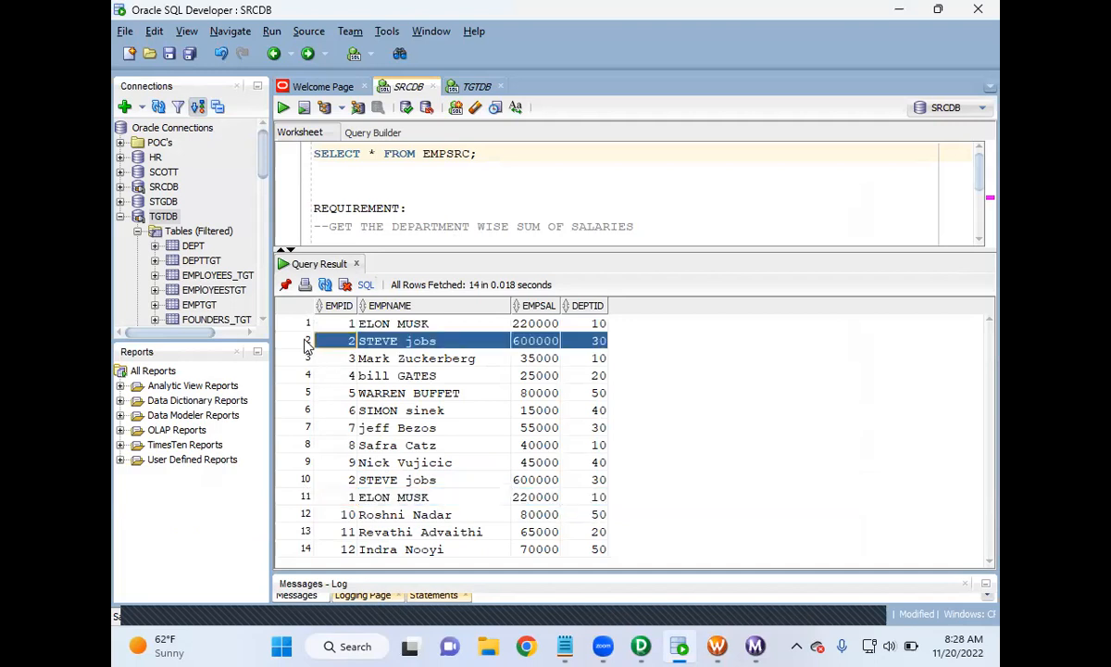
left_click(307, 480)
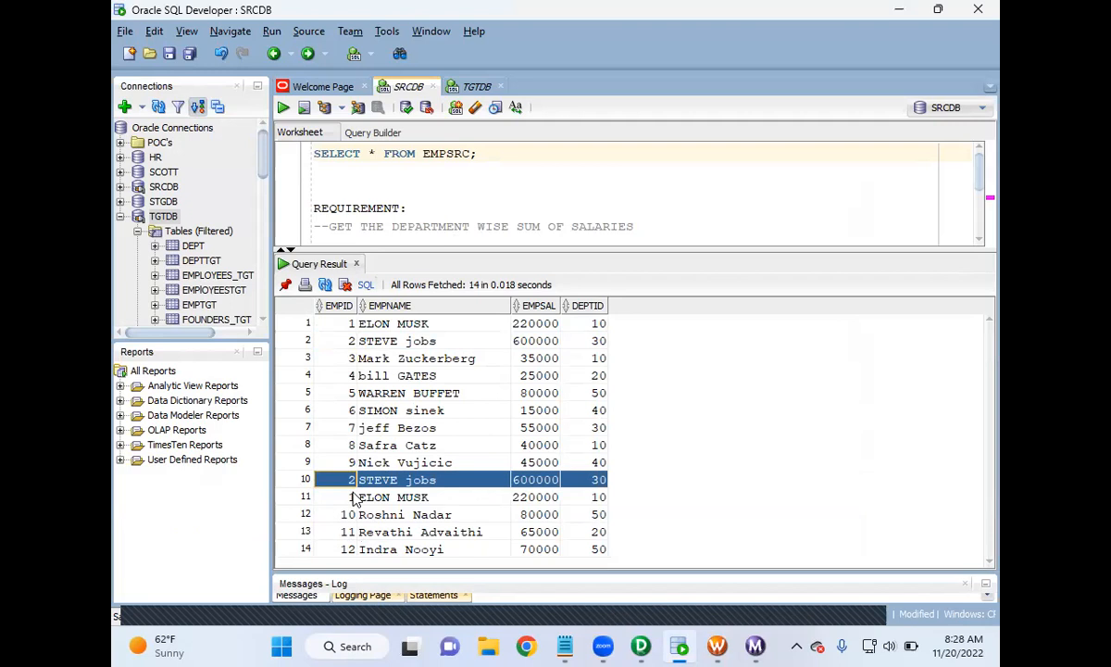
left_click(719, 646)
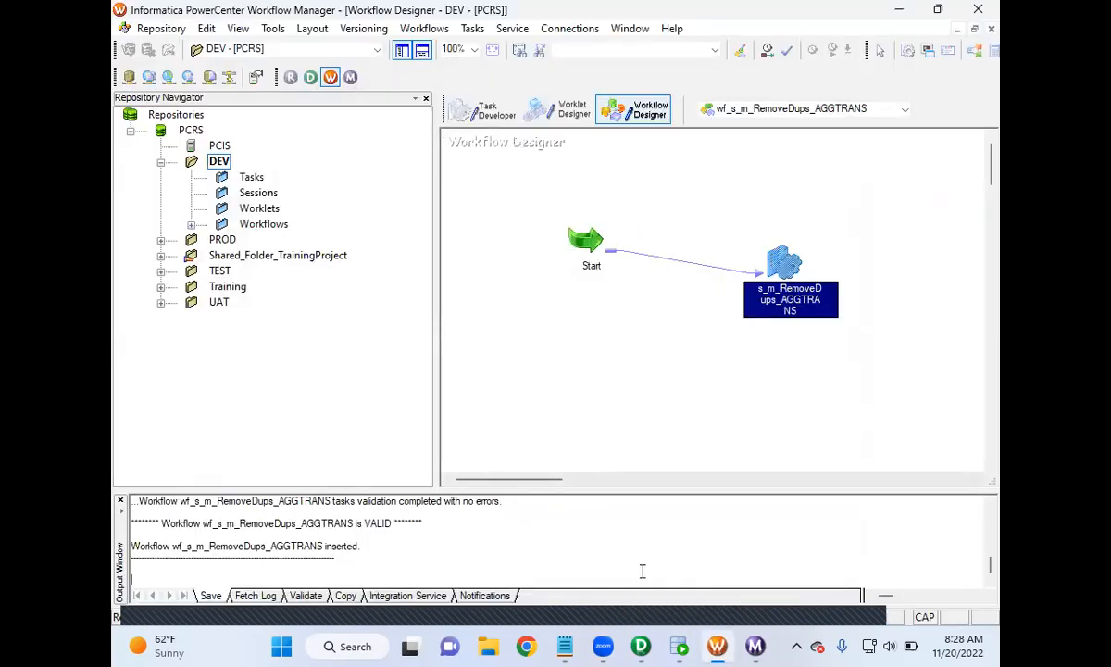
- In Oracle SQL Developer's TGTDB worksheet, run the SELECT query on EMPLOYEES_TGT to check the target table
left_click(678, 646)
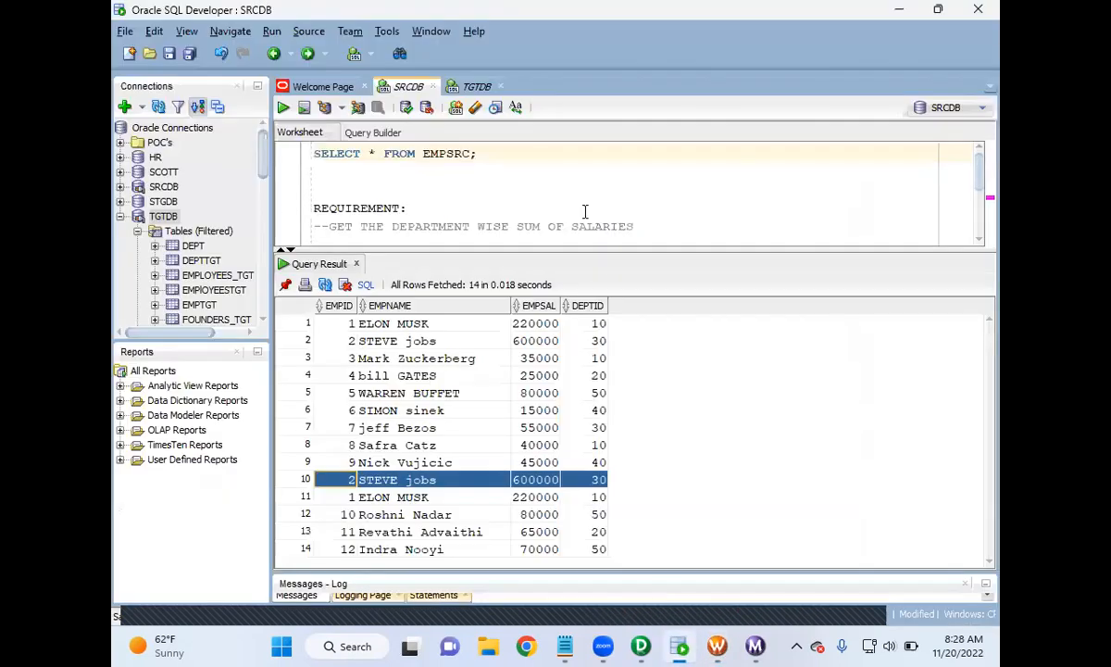
left_click(477, 86)
left_click_drag(526, 153, 297, 150)
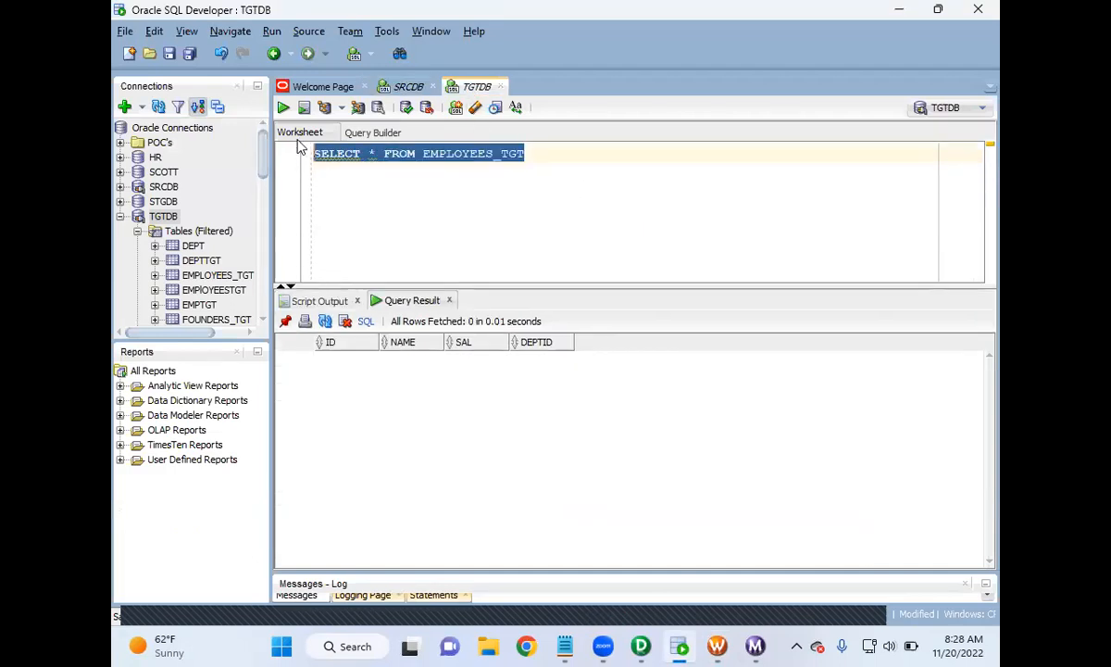
left_click(284, 107)
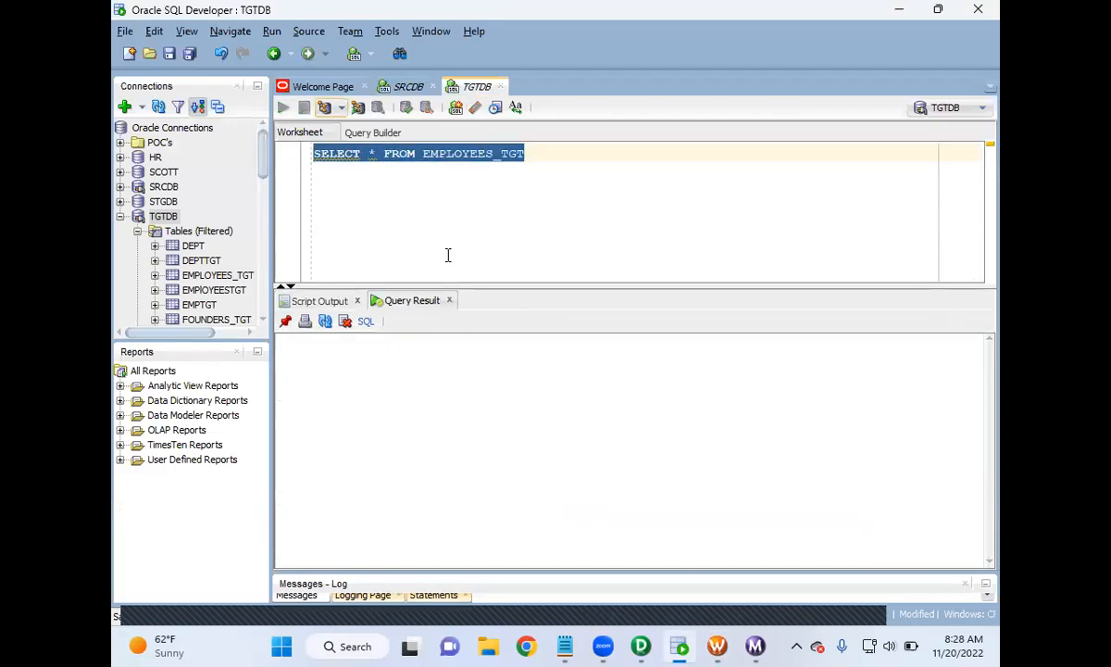
- Switch to PowerCenter Workflow Manager and start the wf_s_m_RemoveDups_AGGTRANS workflow
left_click(721, 646)
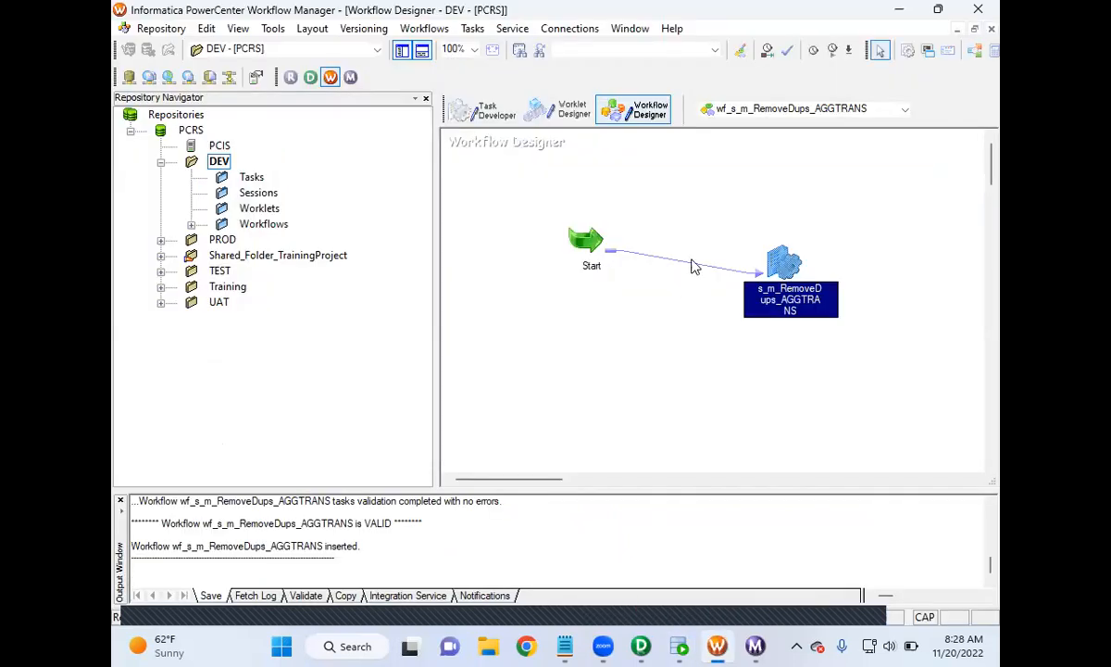
right_click(649, 359)
left_click(713, 218)
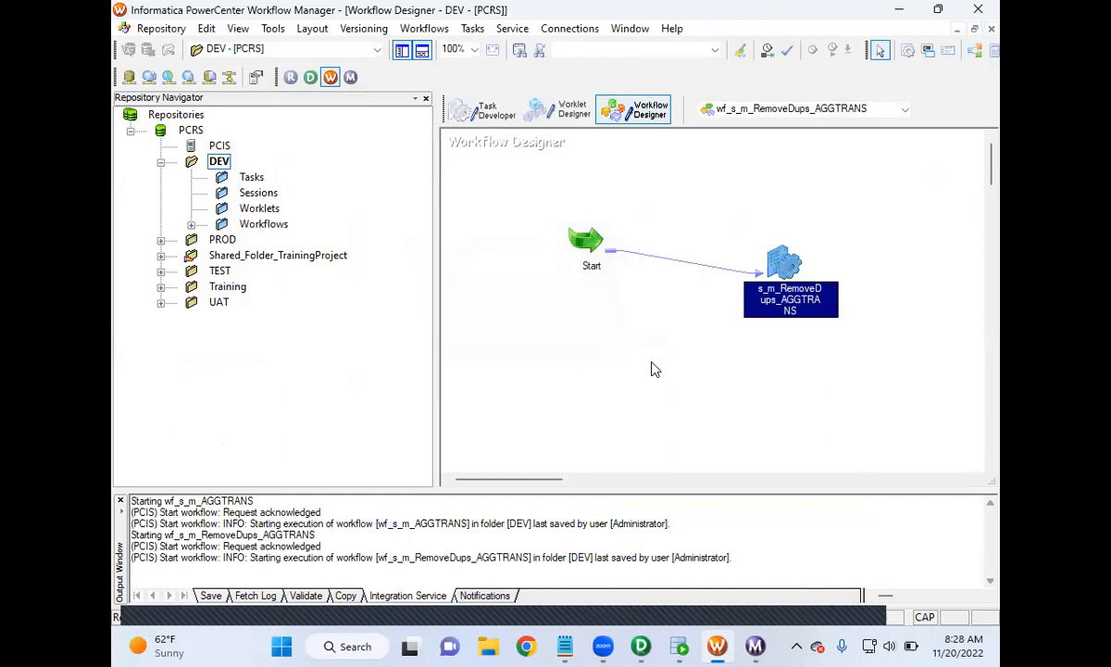
- Switch to PowerCenter Workflow Monitor and check the s_m_RemoveDups_AGGTRANS session's source and target row statistics for SQ_EMPSRC and EMPLOYEES_TGT
left_click(756, 645)
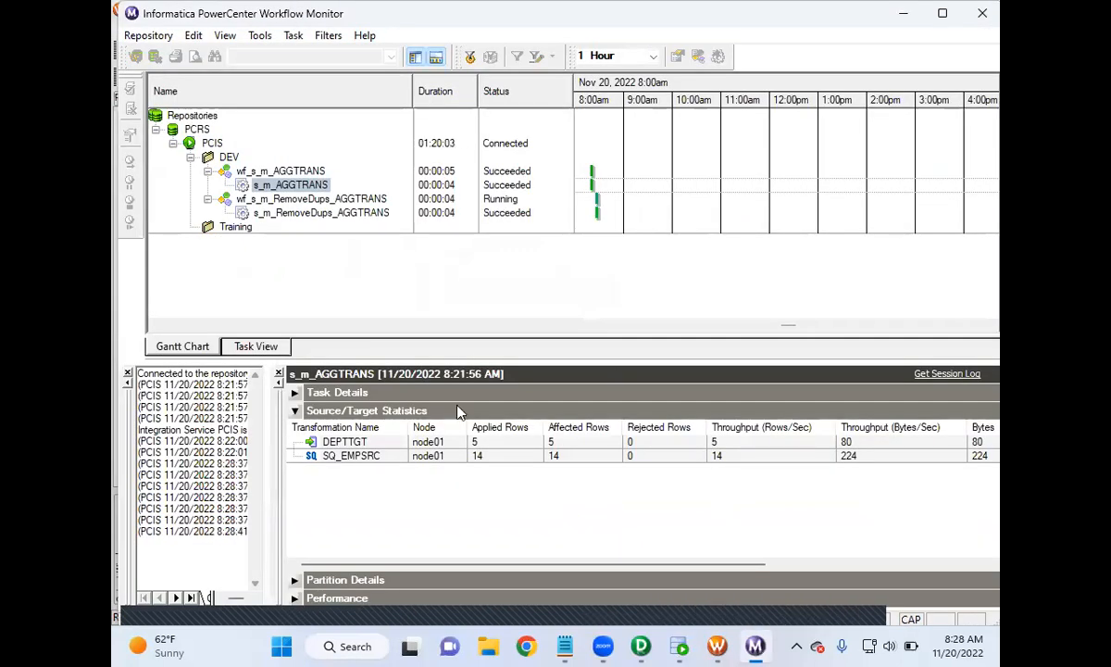
left_click(339, 213)
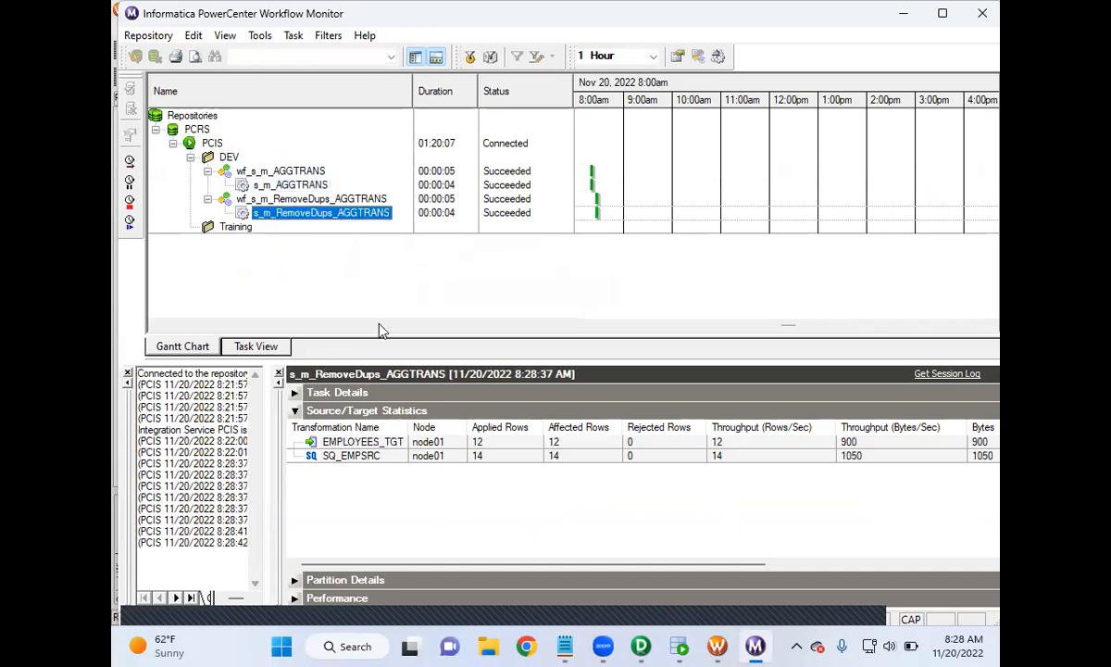
left_click(391, 460)
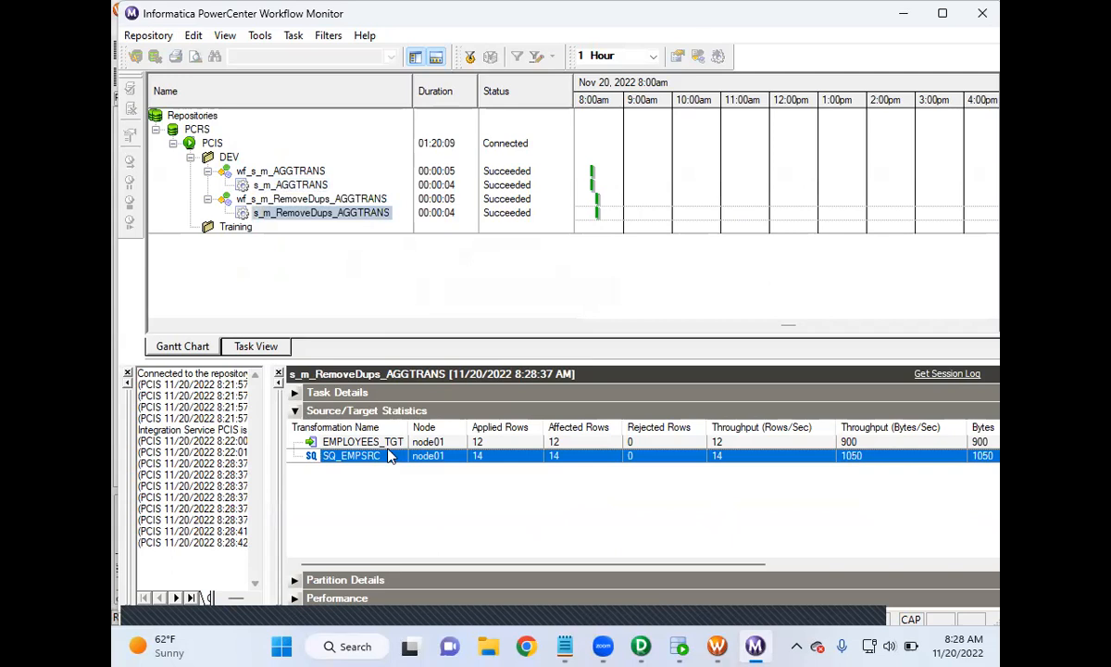
key("Up")
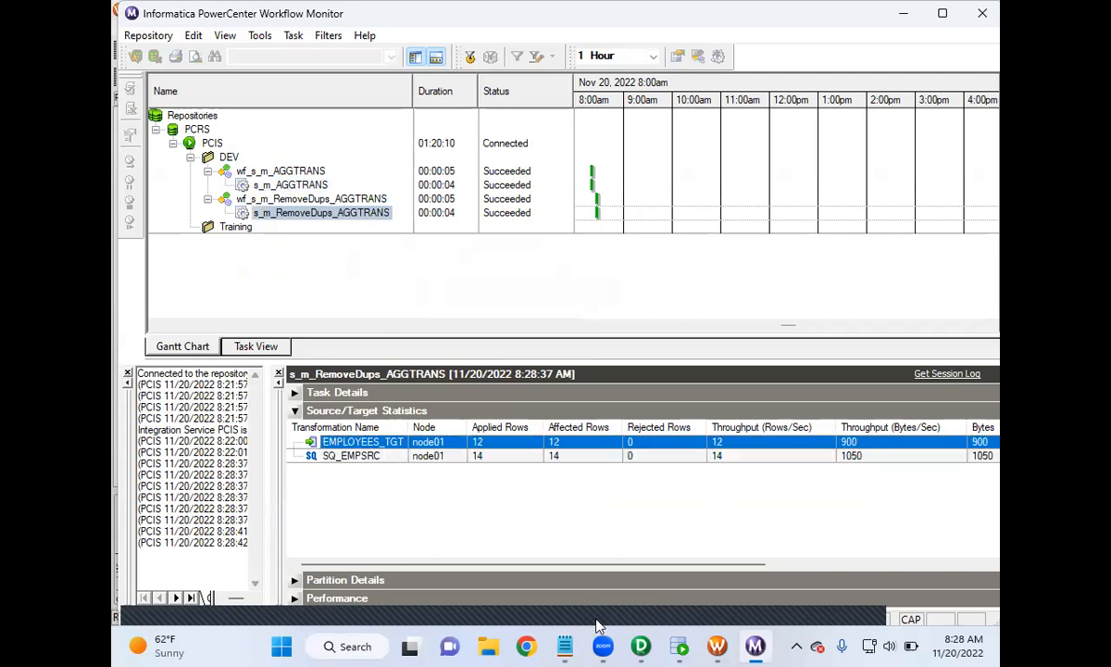
- Switch to Oracle SQL Developer and rerun the SELECT query on EMPLOYEES_TGT to check the loaded rows
left_click(679, 646)
left_click(283, 108)
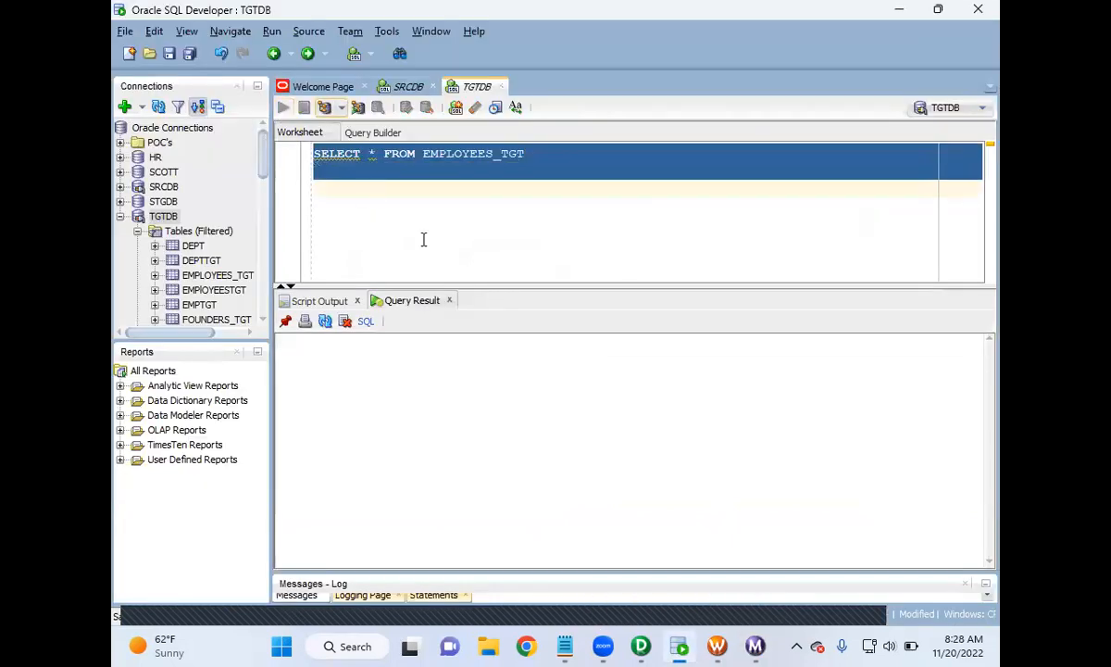
left_click(326, 359)
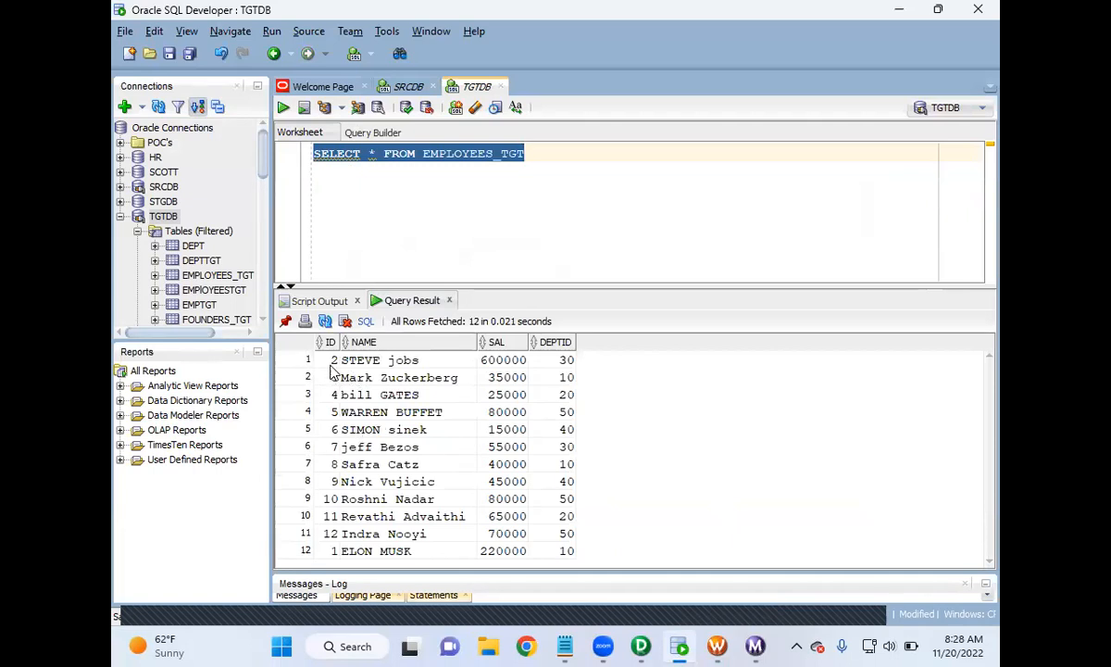
- Add the condition WHERE ID IN(1,2) to the EMPLOYEES_TGT query, run it and check the rows returned for both IDs
left_click(580, 150)
key("Return")
type("WHERE ID IN")
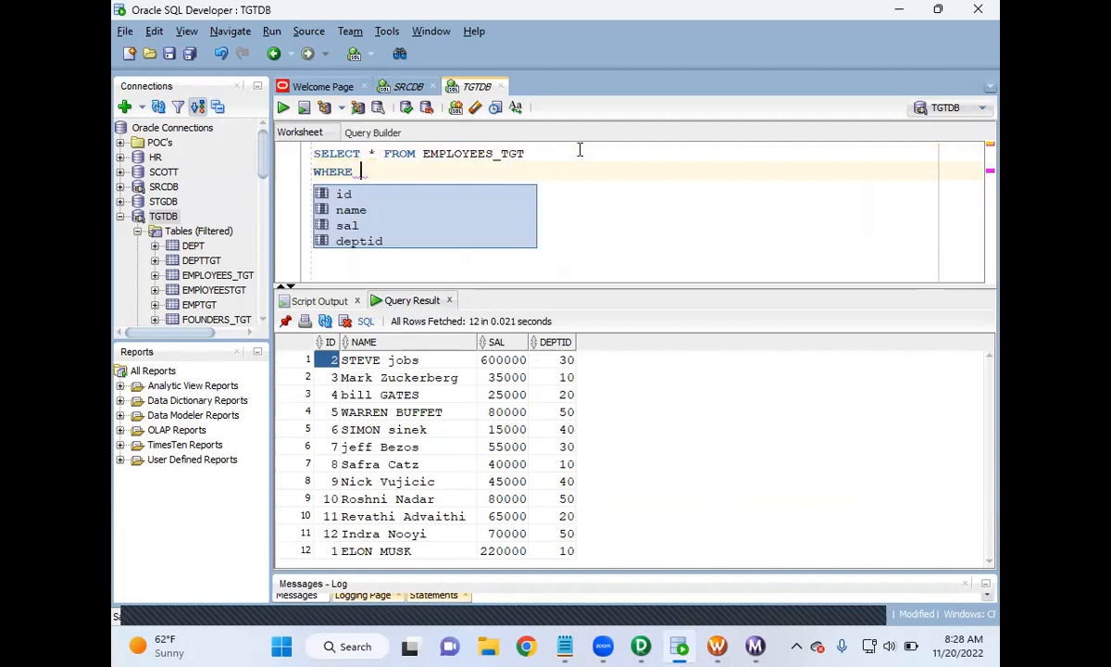
type("(")
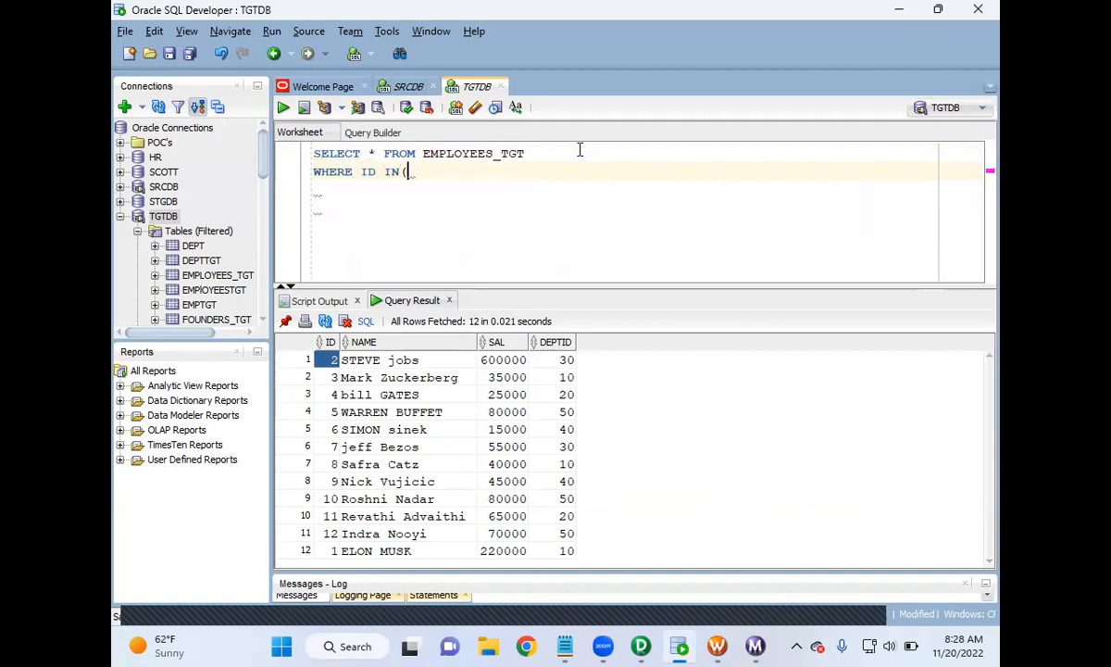
type("1,2")
key("ctrl+a")
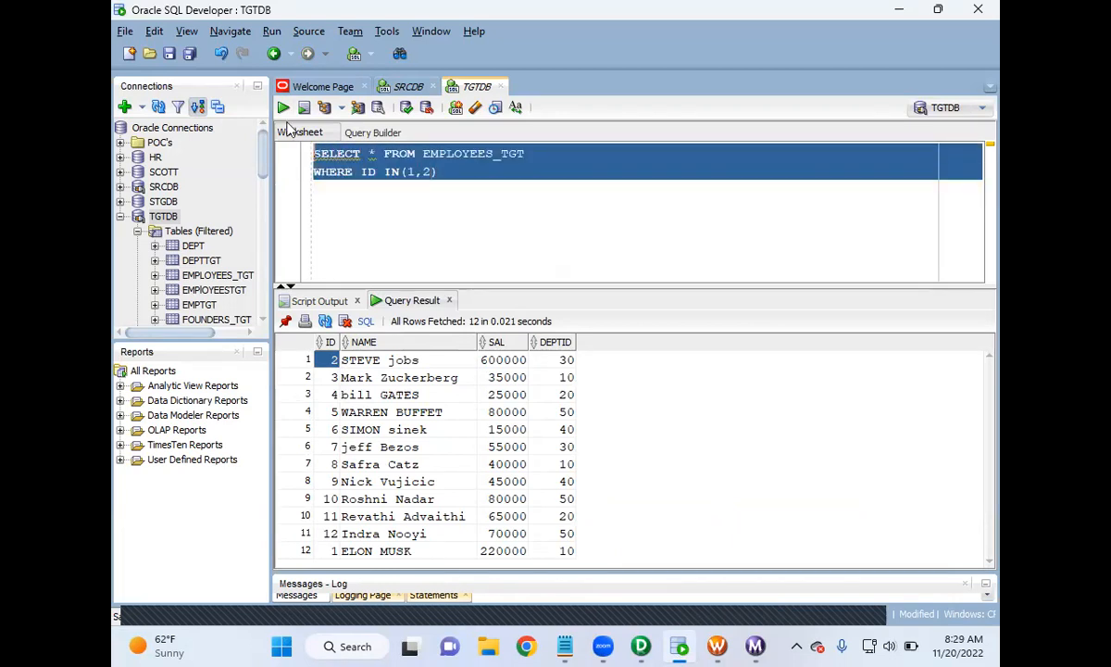
left_click(283, 108)
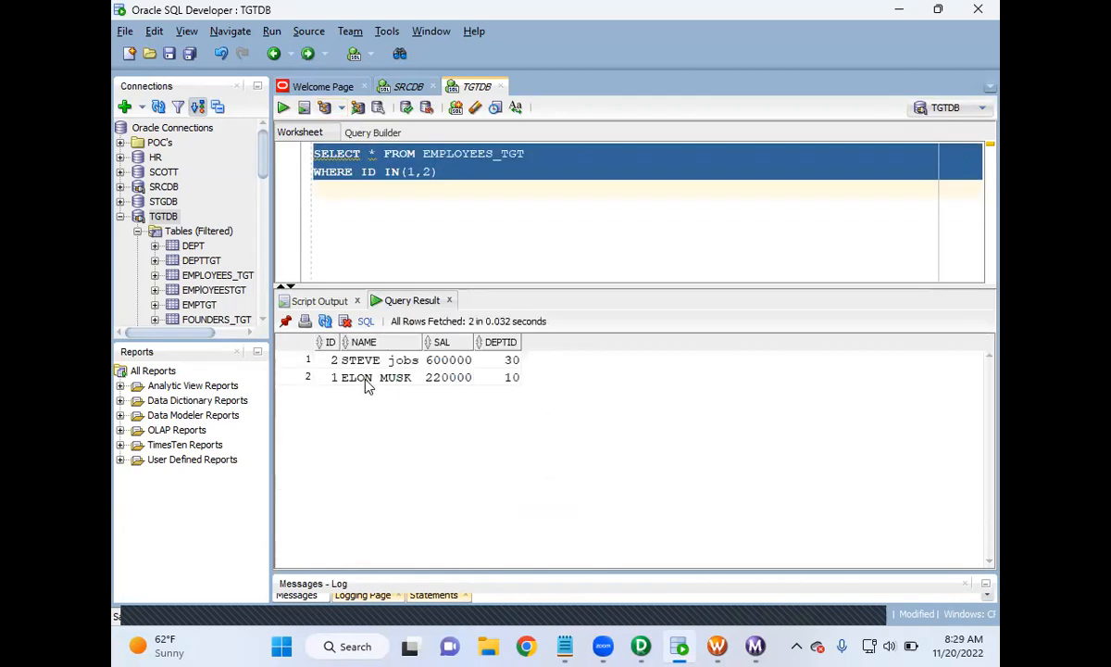
left_click(394, 378)
left_click(331, 361)
- Run only the SELECT * FROM EMPLOYEES_TGT line without the filter and check the rows with ID 2 and ID 1
left_click_drag(537, 154, 315, 154)
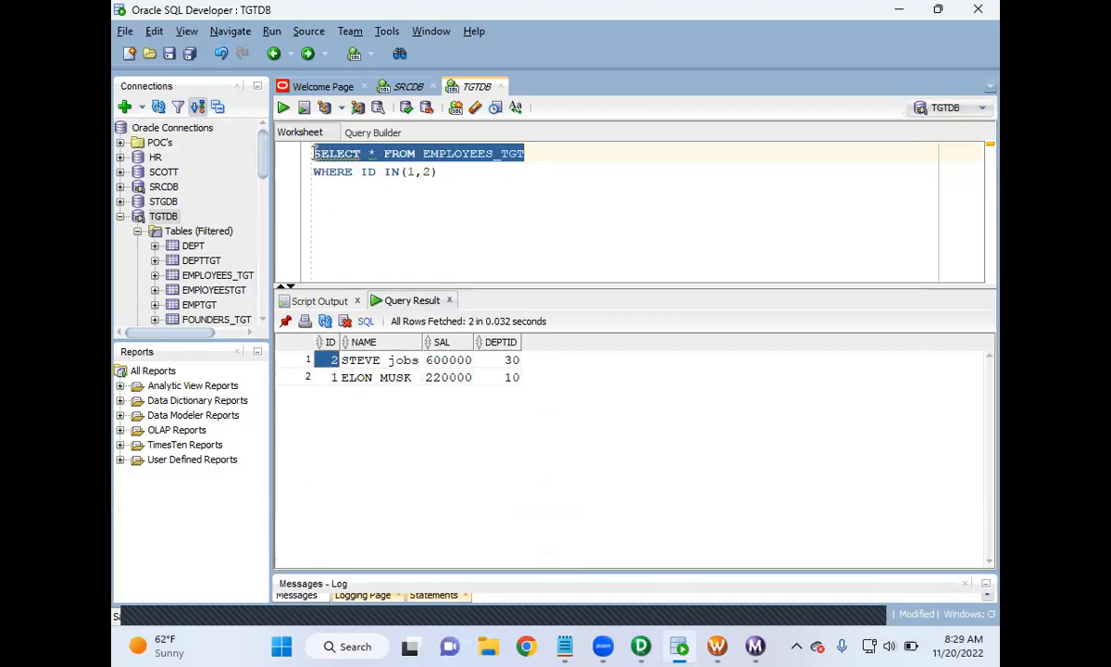
left_click(284, 108)
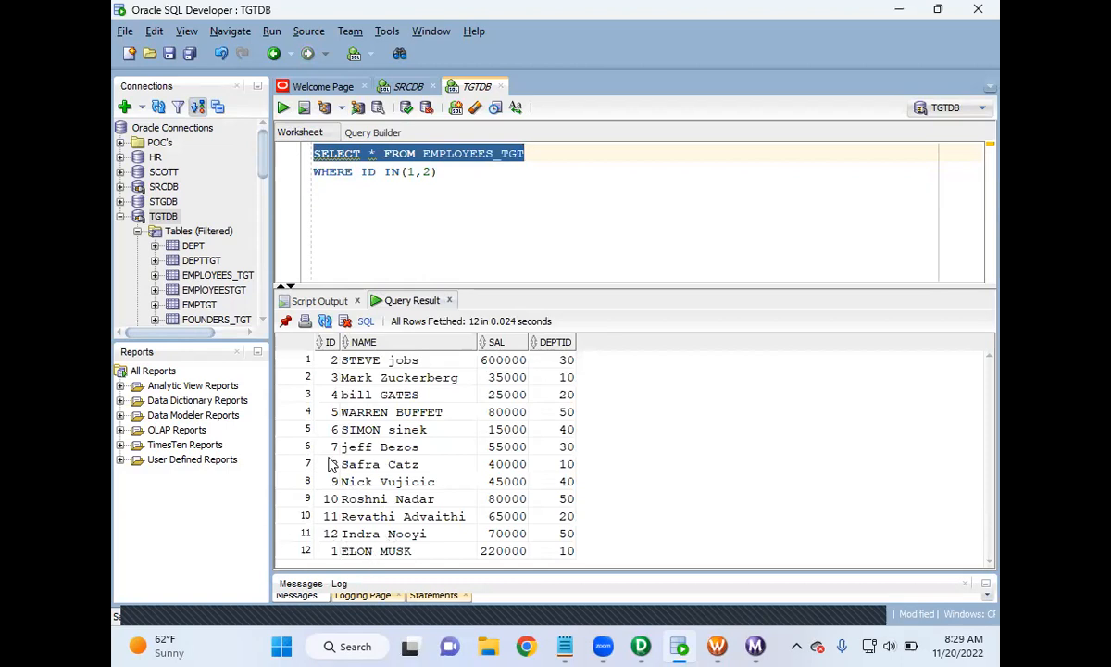
left_click(364, 362)
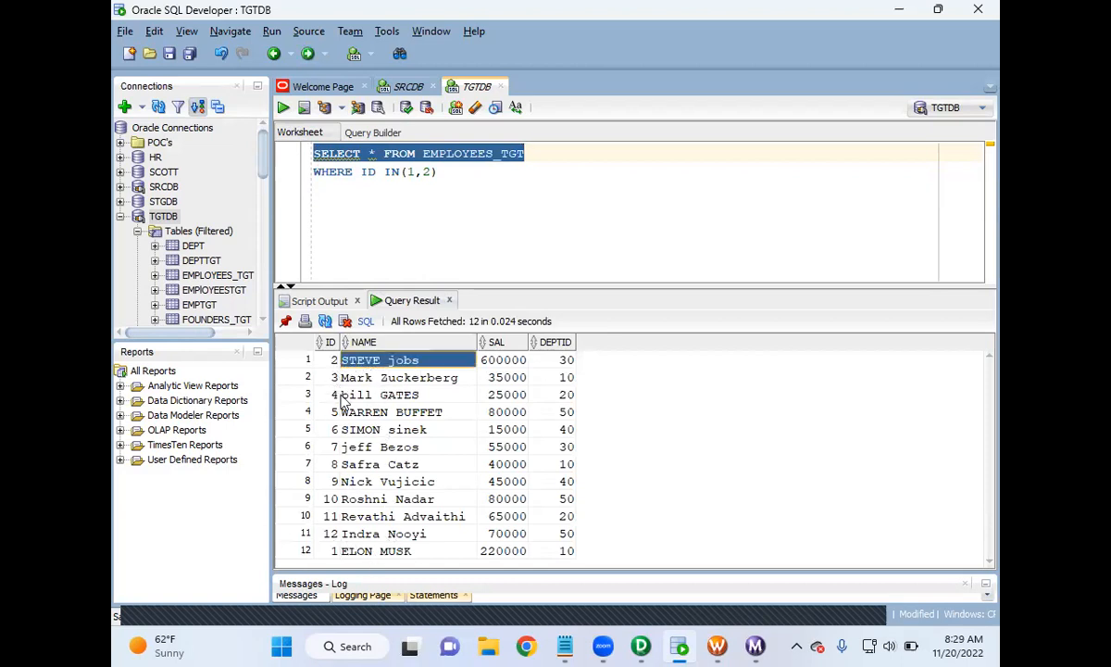
left_click(353, 556)
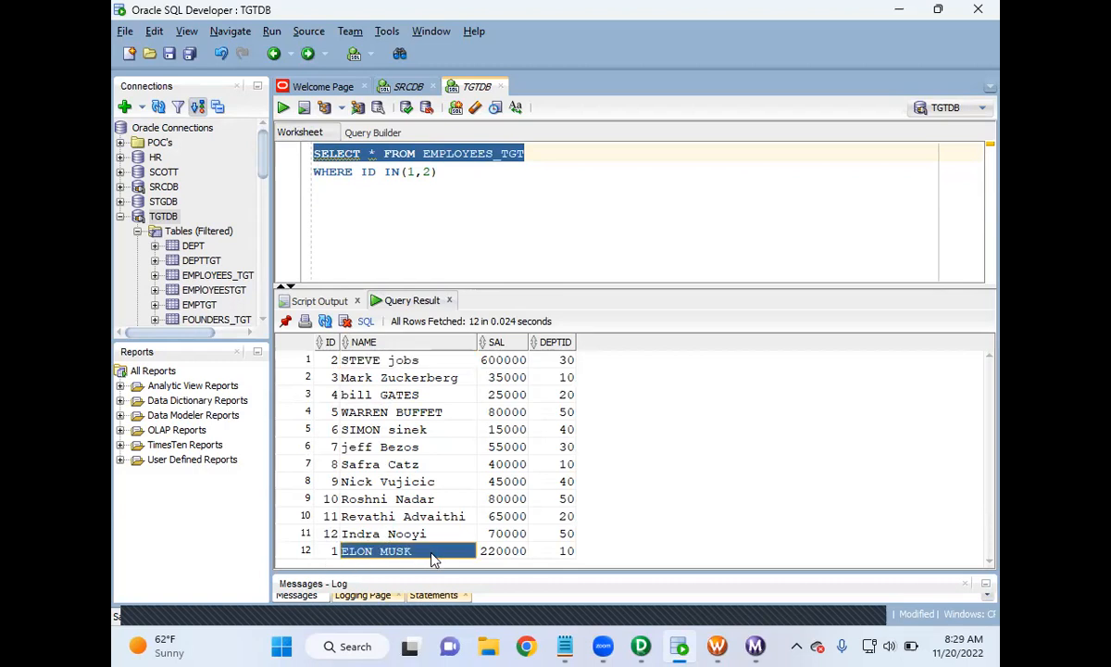
left_click(570, 225)
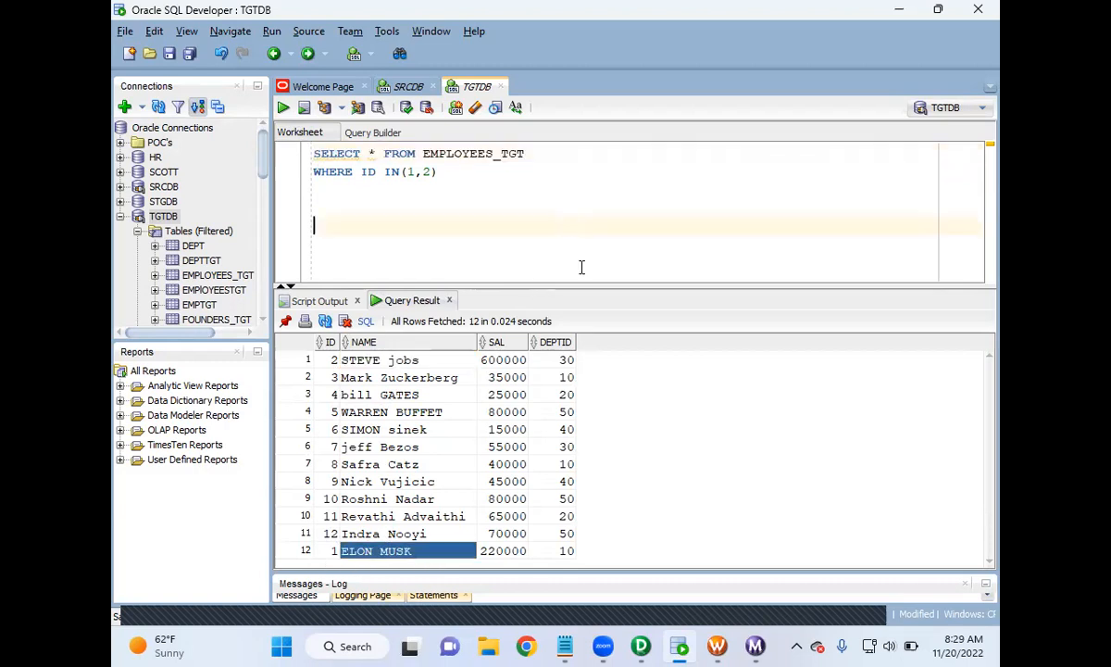
- Switch to PowerCenter Designer and rearrange the mapping, moving EMPLOYEES_TGT up beyond the aggregator and AGGTRANS down beside the source qualifier
left_click(651, 646)
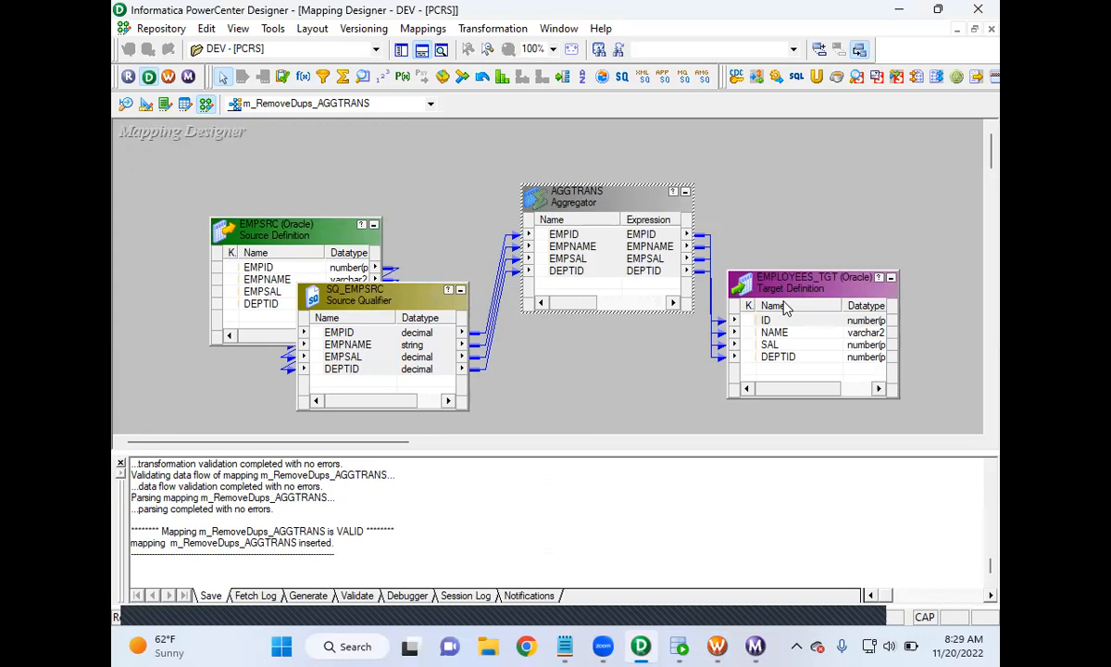
left_click(786, 308)
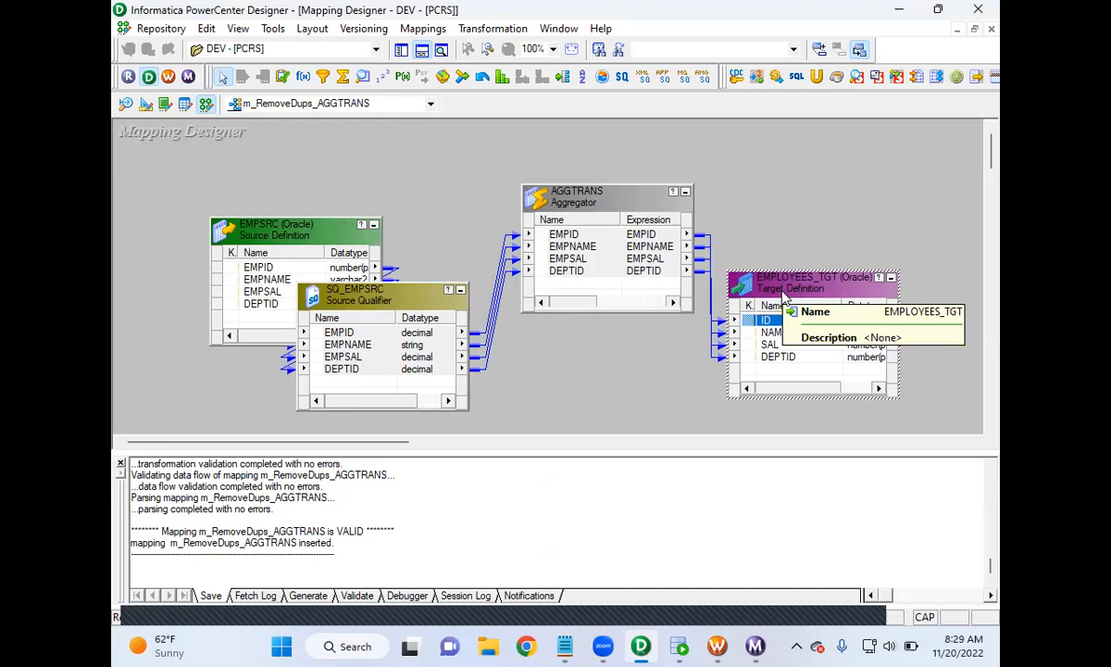
left_click_drag(785, 296, 842, 220)
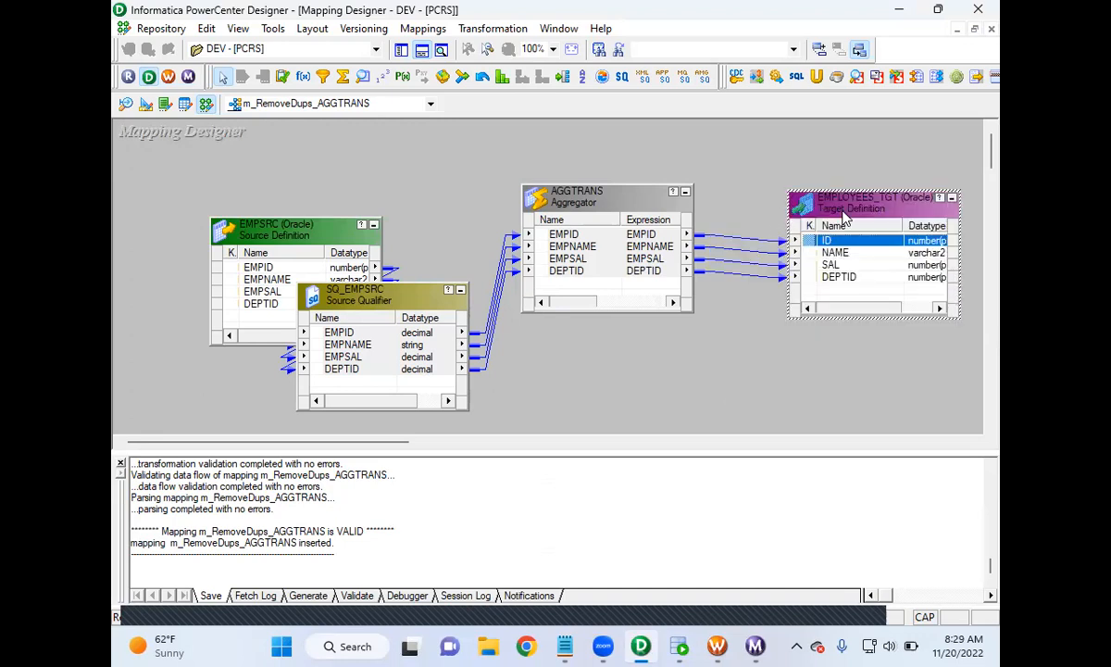
left_click_drag(585, 204, 627, 289)
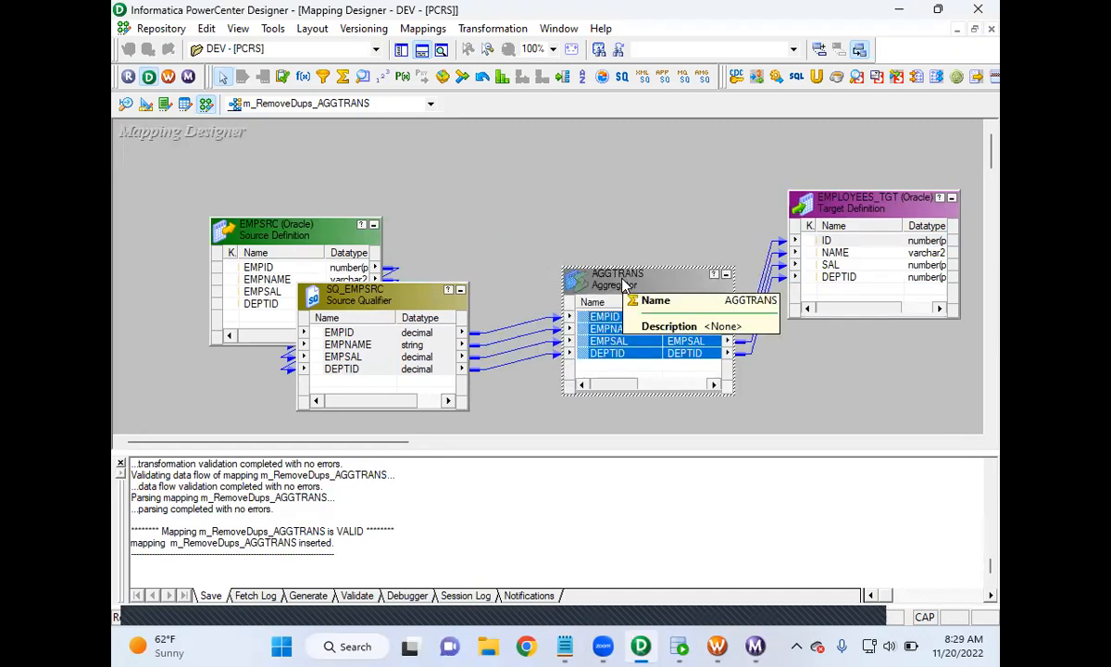
- Switch to the untitled Notepad notes and add point 4: "ITS ALWASYS GOOD TO SEND SORTED INTO AGGREGATOR TRANSFOMRATION"
left_click(567, 648)
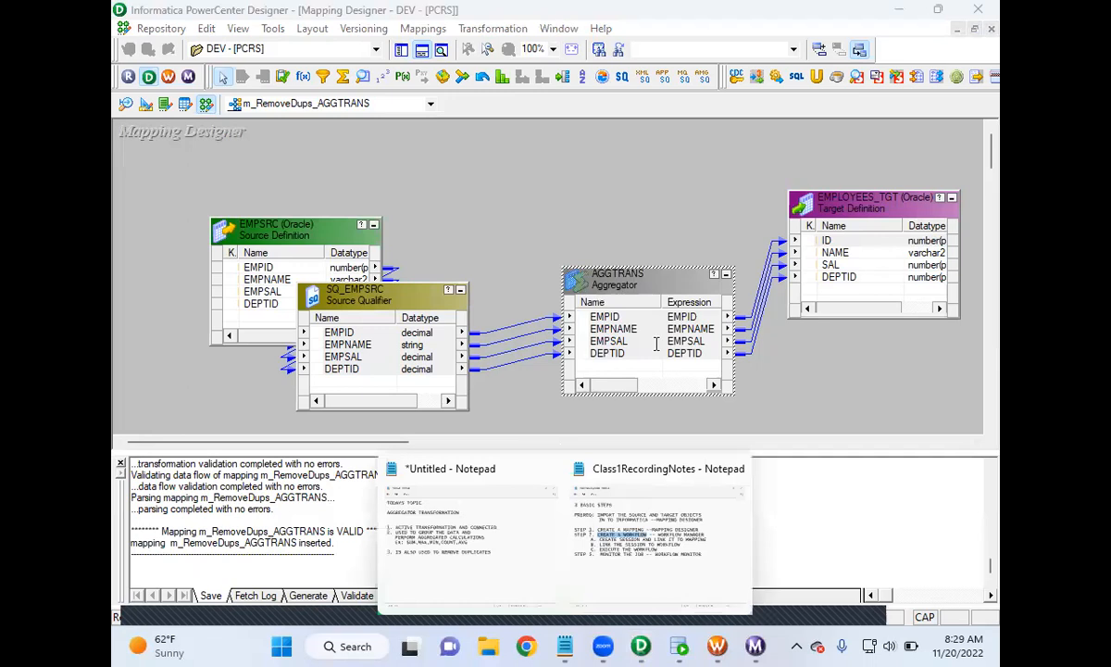
left_click(535, 563)
key("Return")
type("4")
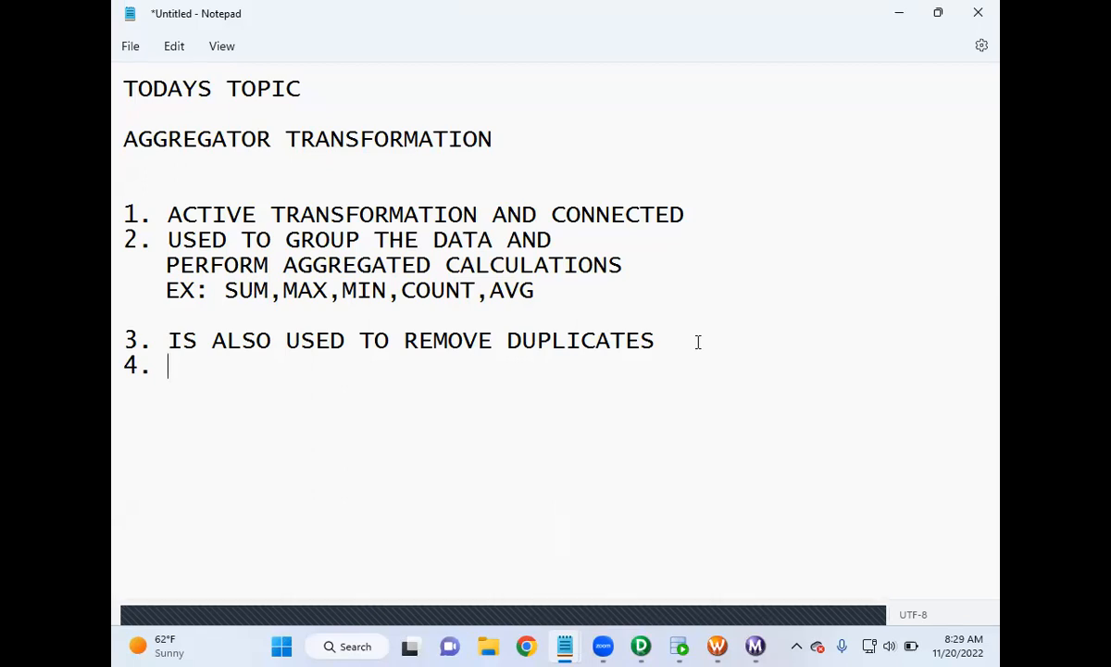
type(". YOU")
key("BackSpace")
key("BackSpace")
key("BackSpace")
key("BackSpace")
type("it")
key("BackSpace")
key("BackSpace")
type("ITS ALWASYS GO")
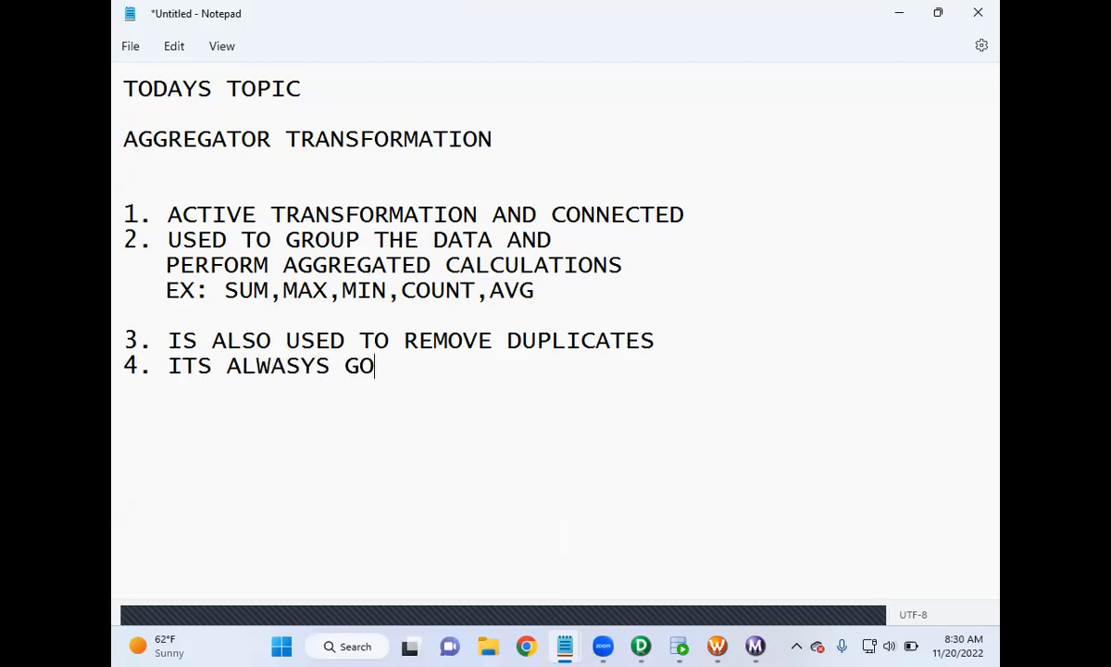
type("OD TO SE")
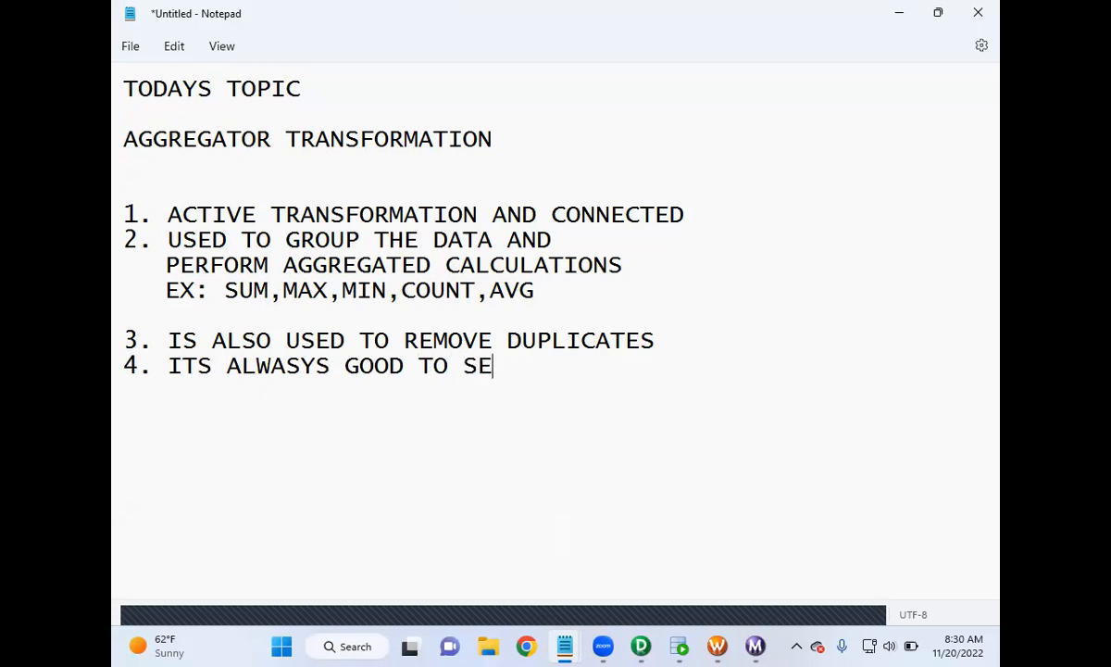
type("ND SORTED I")
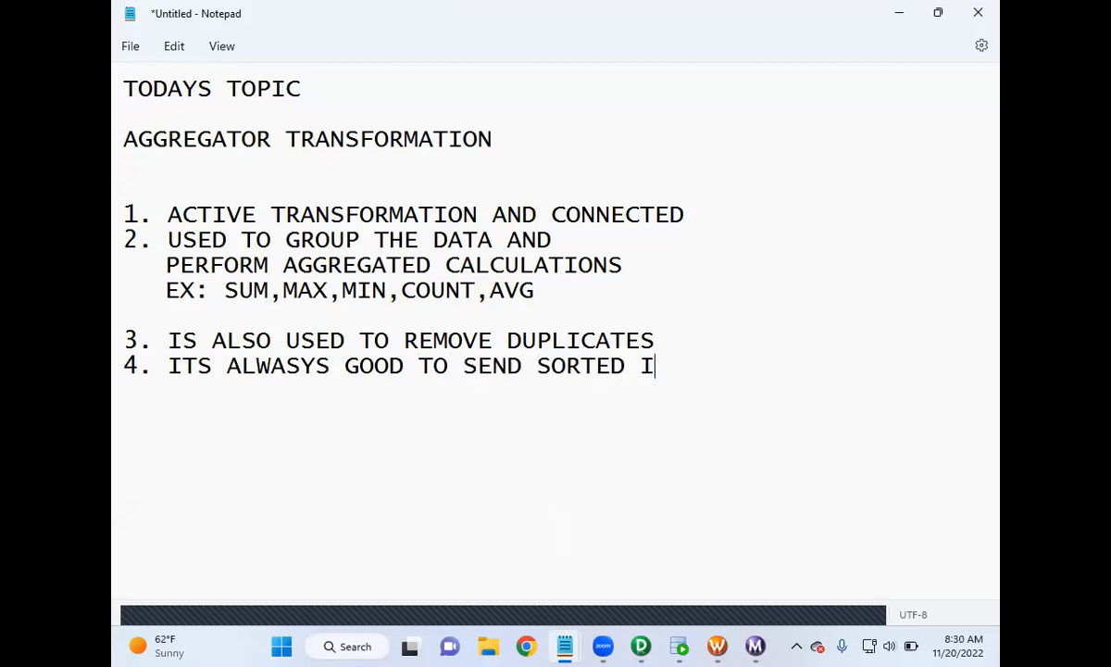
type("NTO AGGREGA")
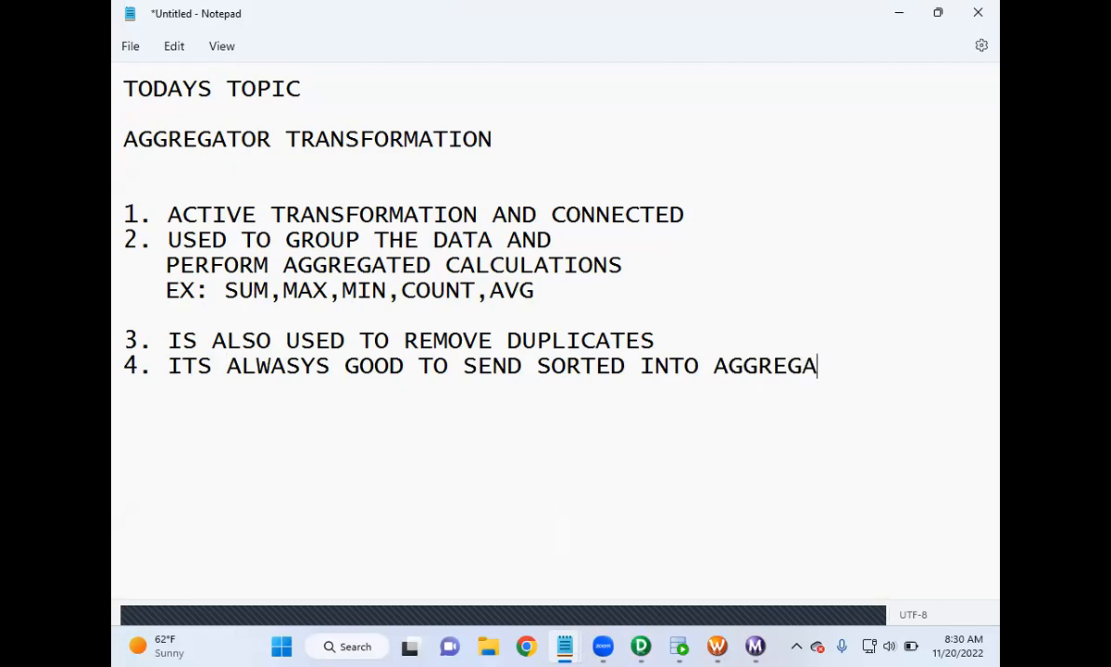
type("TOR TRANSFOMRATION")
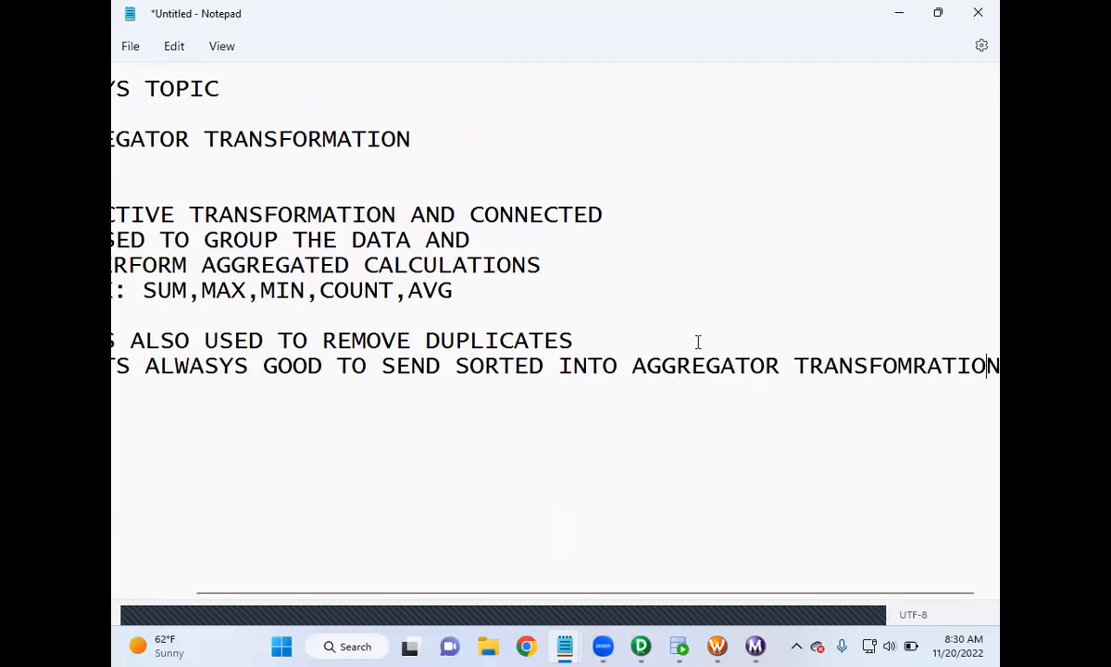
- Correct the misspelled last word of point 4 to TRANSFORMATION and start a new line below it
key("Left")
key("Left")
key("Left")
key("Right")
key("Right")
key("Right")
key("BackSpace")
key("BackSpace")
type("RM")
key("Return")
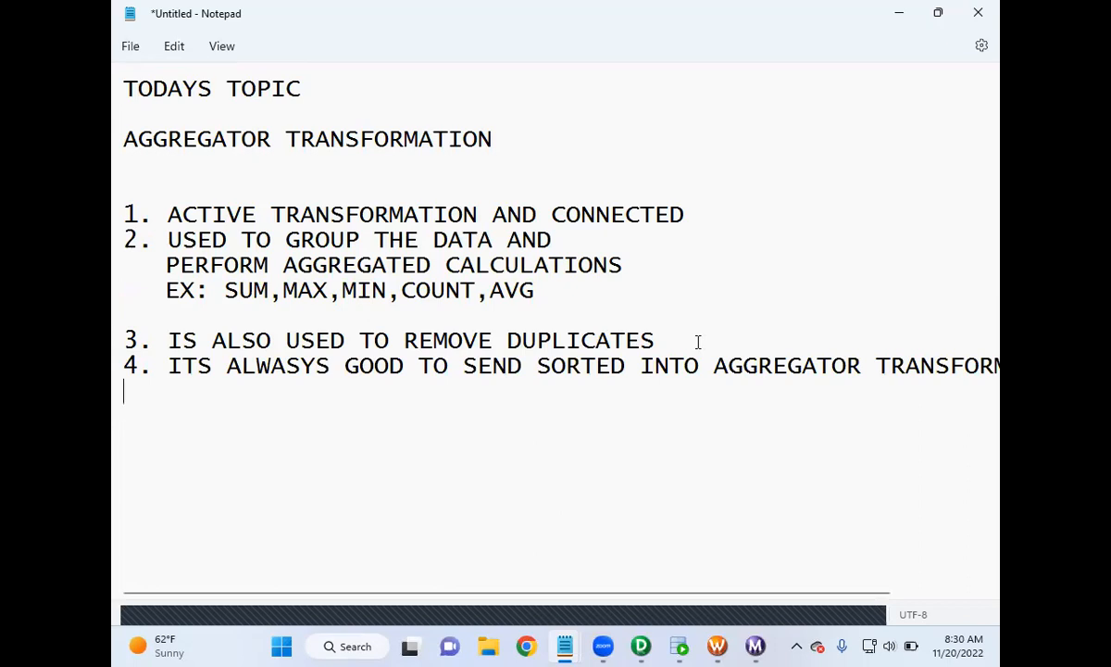
- Add the line "ITS ALWAYS SUGGESTED DO THE SORTING ON THE GROUP BY IN THE AGGRGATOR TRANSFOMRATION" under point 4
type("ITS ALWAYS SUGGESTED DO THE SORTING ON THE GROUP BY IN T")
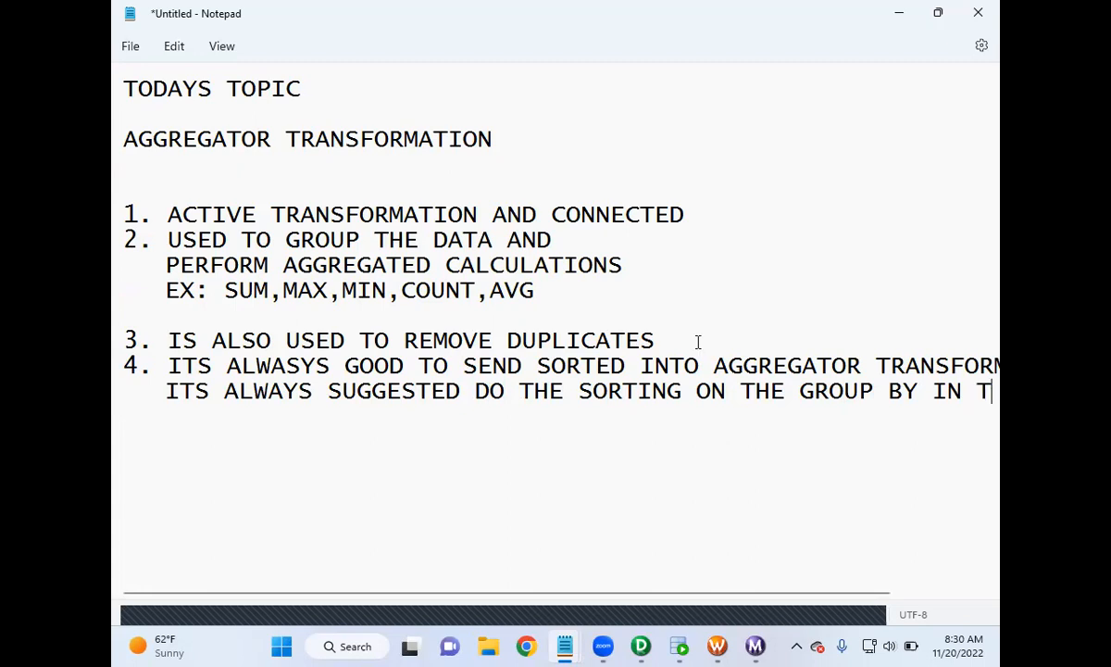
type("HE AGGRGATOR")
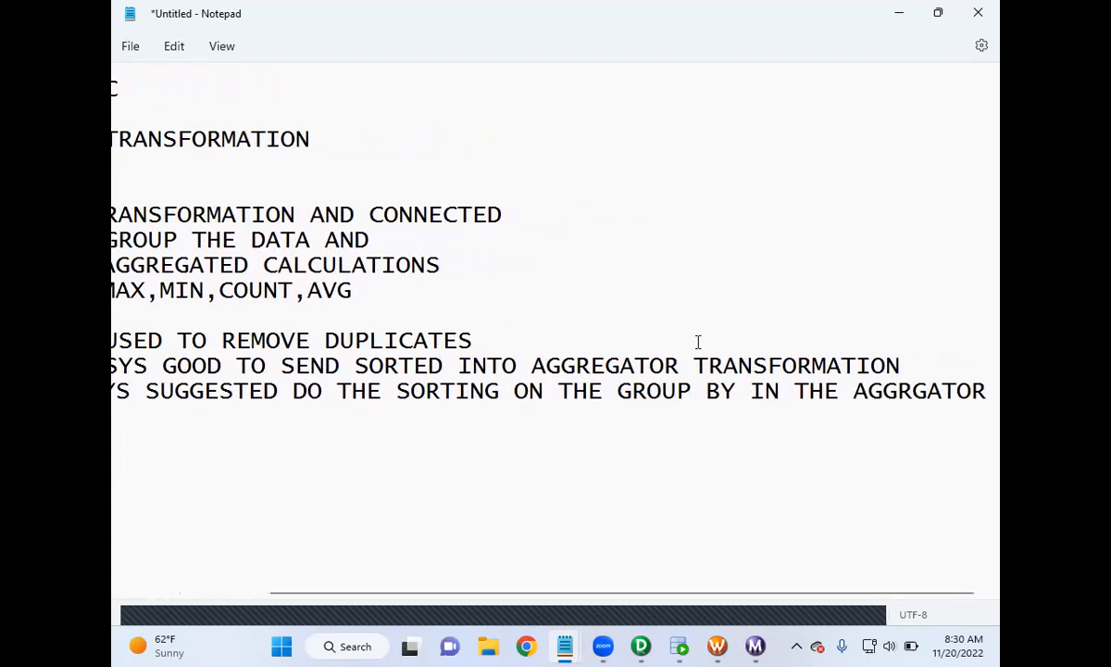
type(" TRANSFOMRATION")
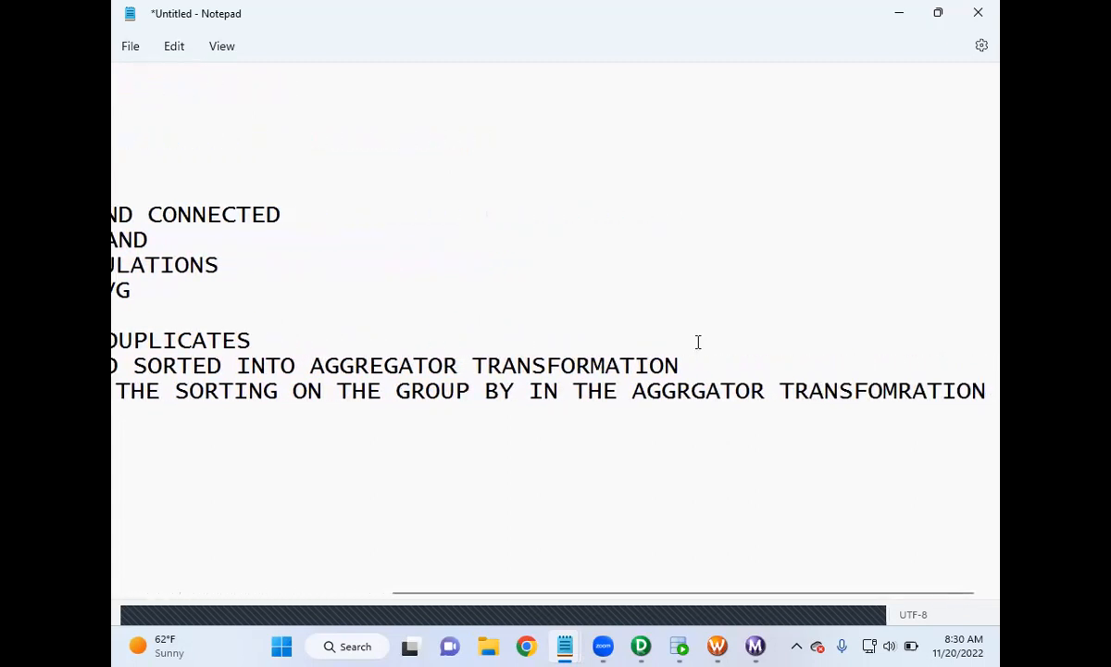
- Break the two long lines of point 4, before "ON THE GROUP BY" and before "INTO AGGREGATOR"
left_click(293, 392)
key("Return")
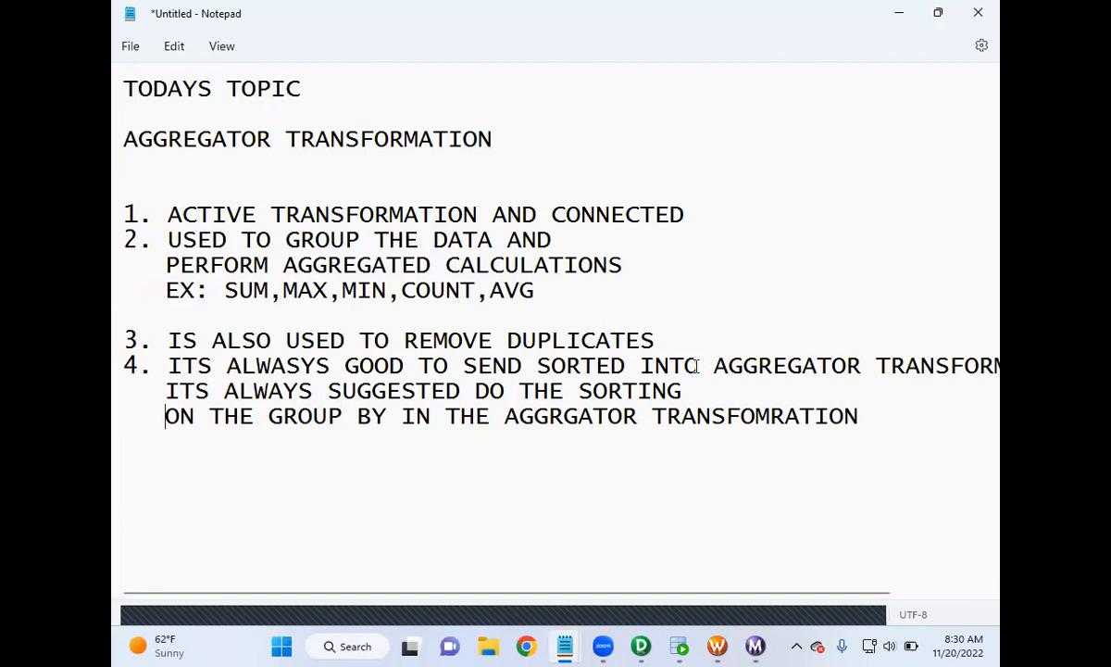
left_click(640, 365)
key("Return")
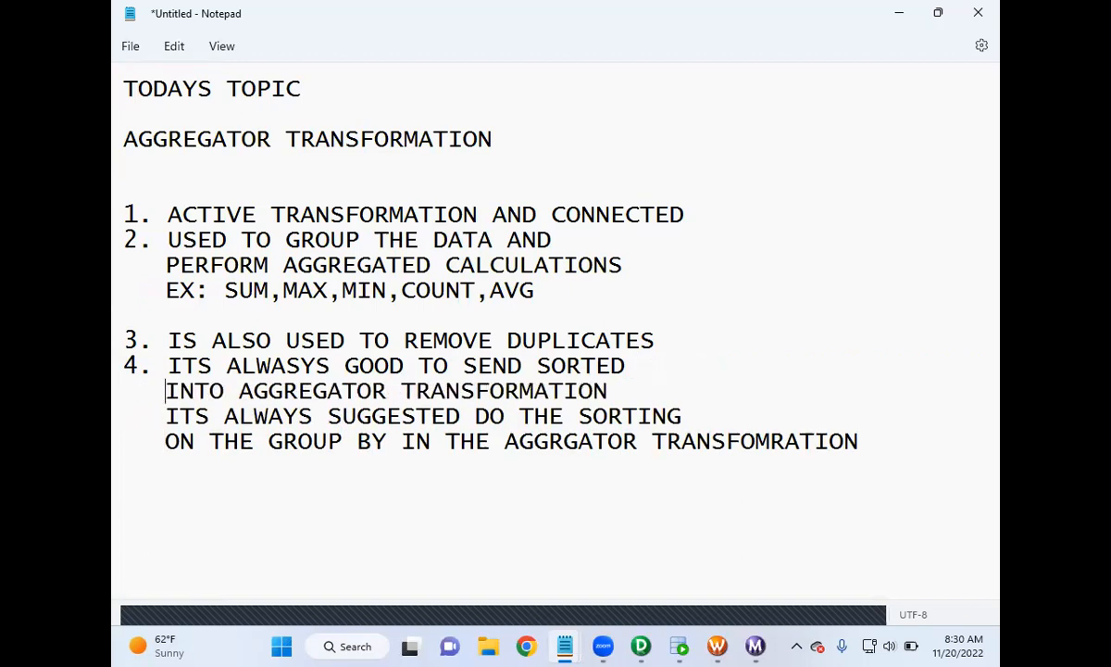
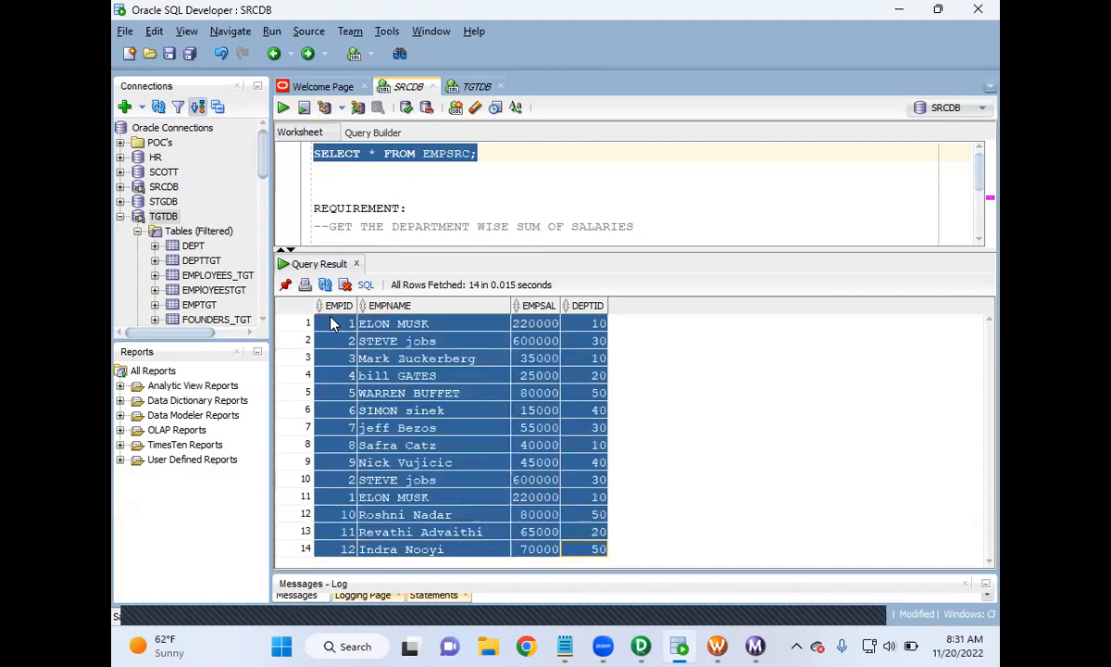
- Search Windows for EXCEL and launch the Excel app
left_click(357, 646)
type("EXCEL")
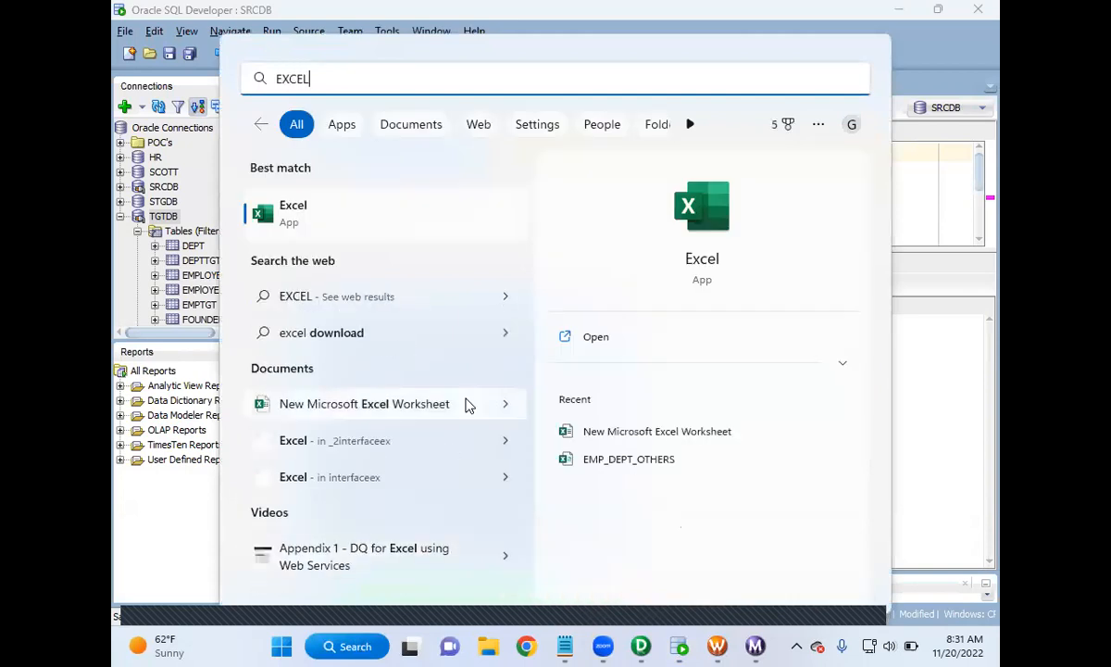
left_click(397, 223)
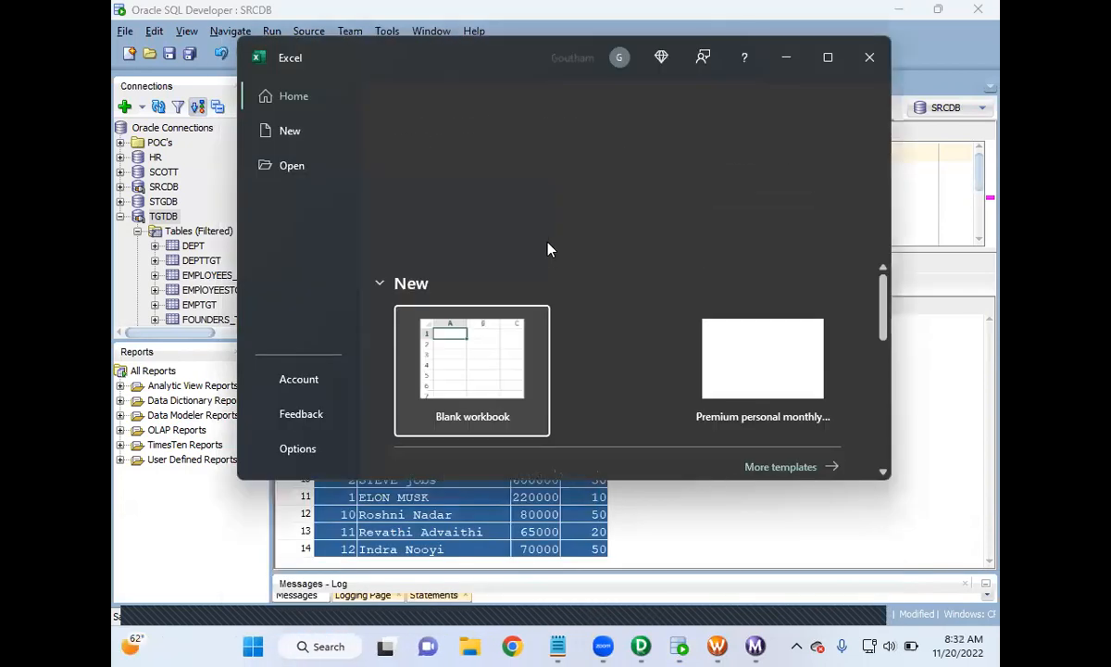
- Create a blank workbook, maximize it, and enter the headers EMPID, ENAME, ESAL and DEPTID in A2:D2
left_click(494, 352)
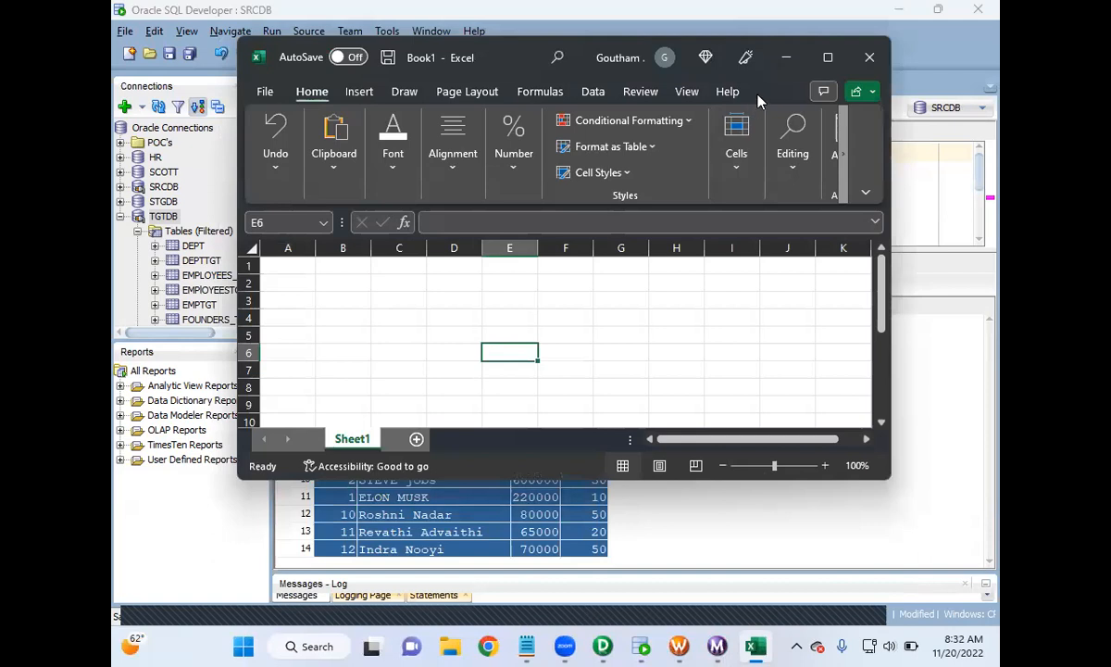
left_click(827, 65)
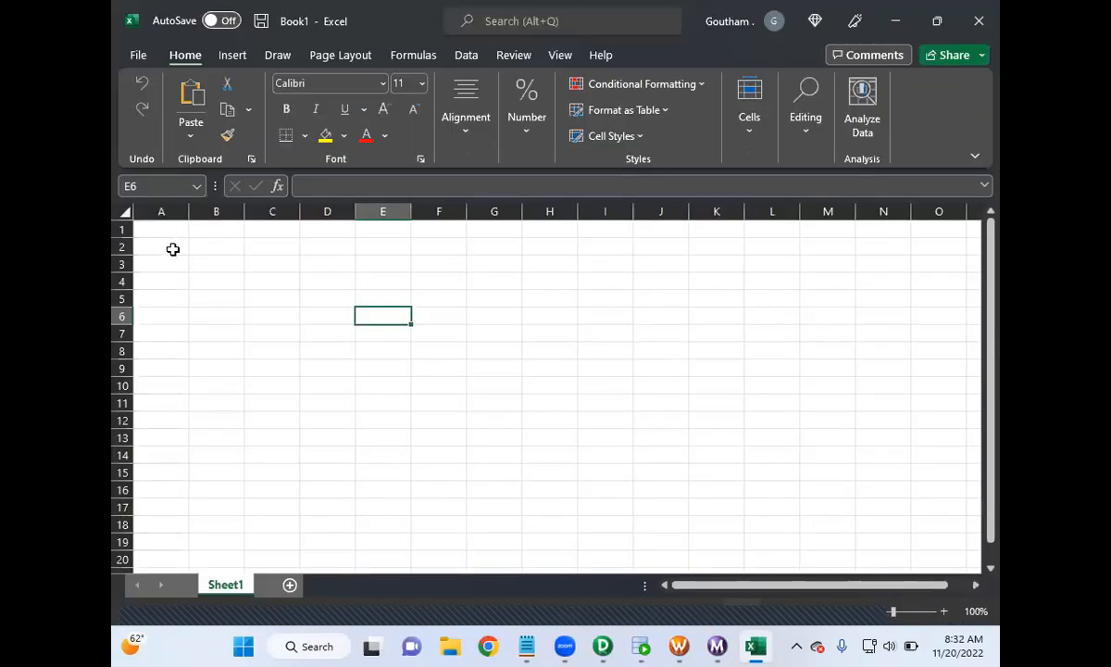
left_click(173, 248)
type("EMPID")
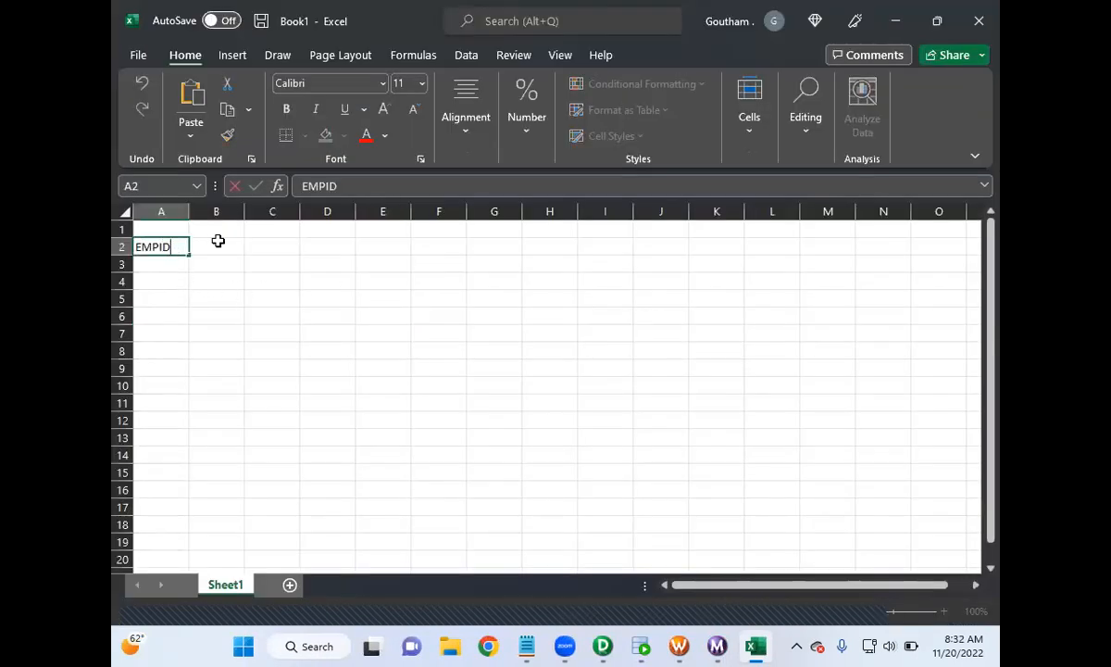
left_click(218, 242)
type("ENAME")
left_click(262, 247)
type("ESAL")
left_click(312, 247)
type("DEPTID")
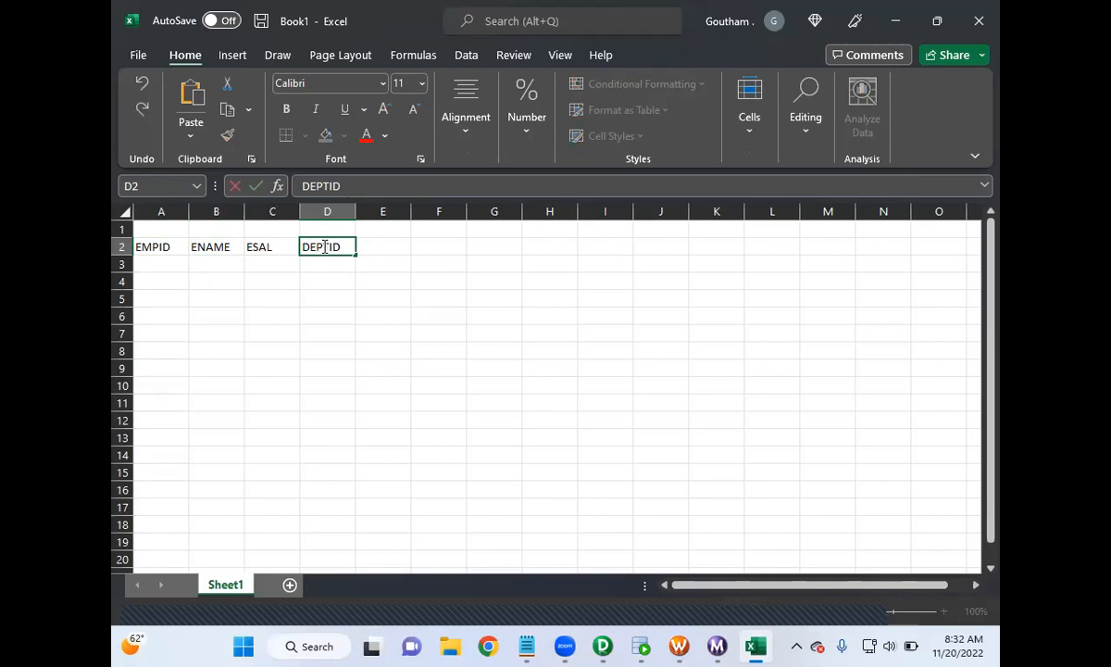
- Paste the copied EMPSRC rows starting at A3, fit column B to its contents and narrow column D
left_click(167, 264)
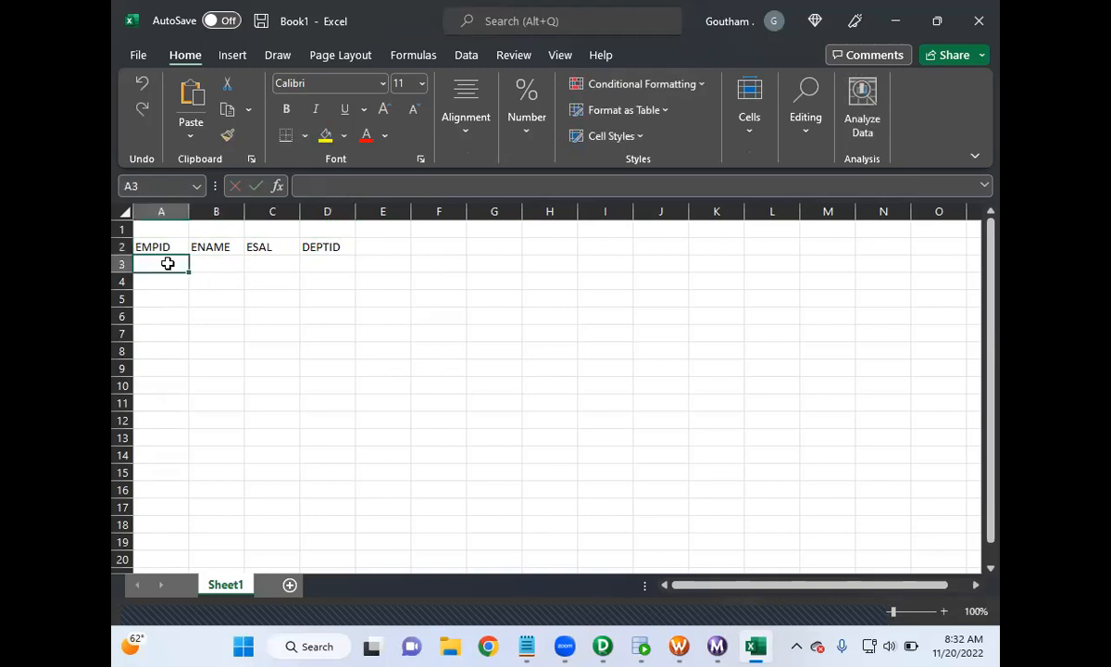
key("ctrl+v")
double_click(244, 212)
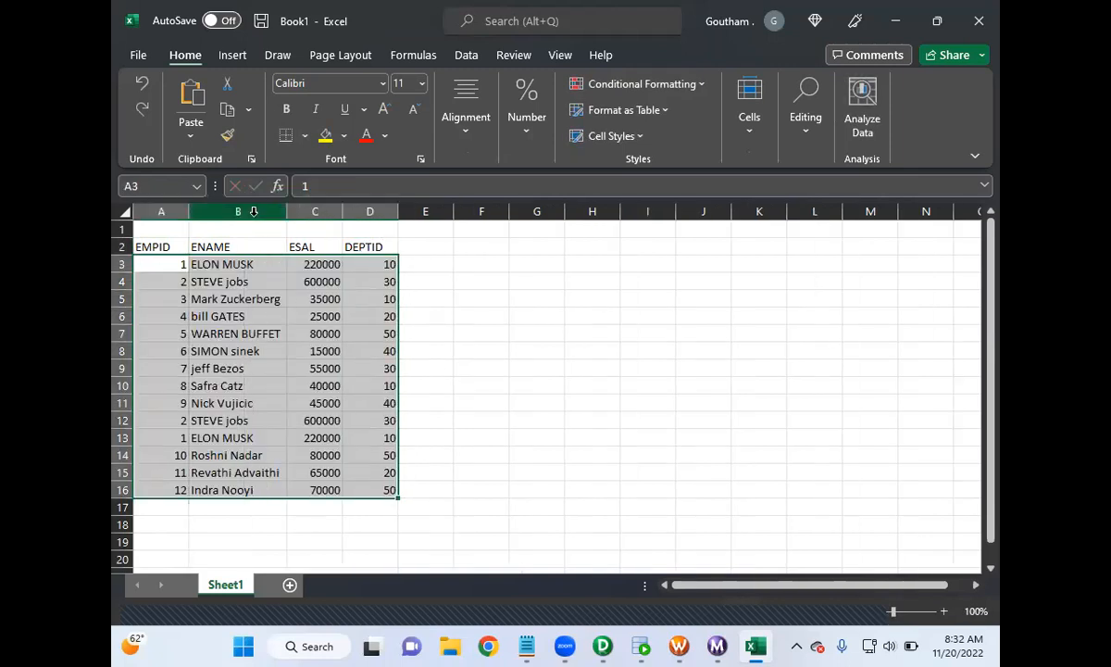
left_click(343, 211)
left_click(398, 211)
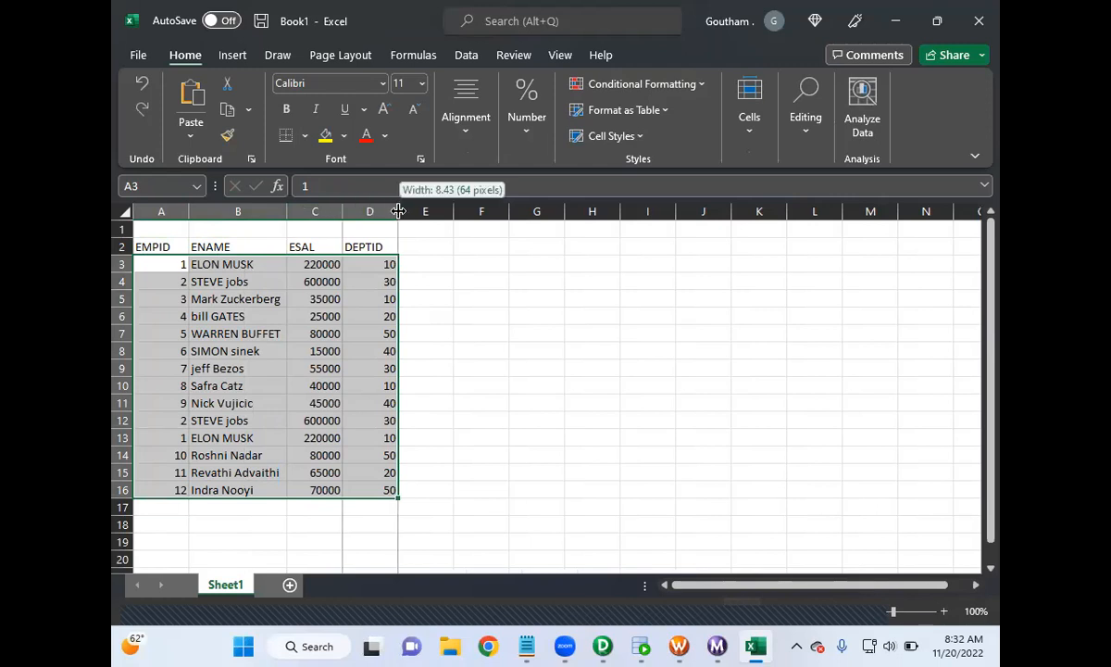
left_click_drag(398, 211, 386, 212)
left_click(548, 295)
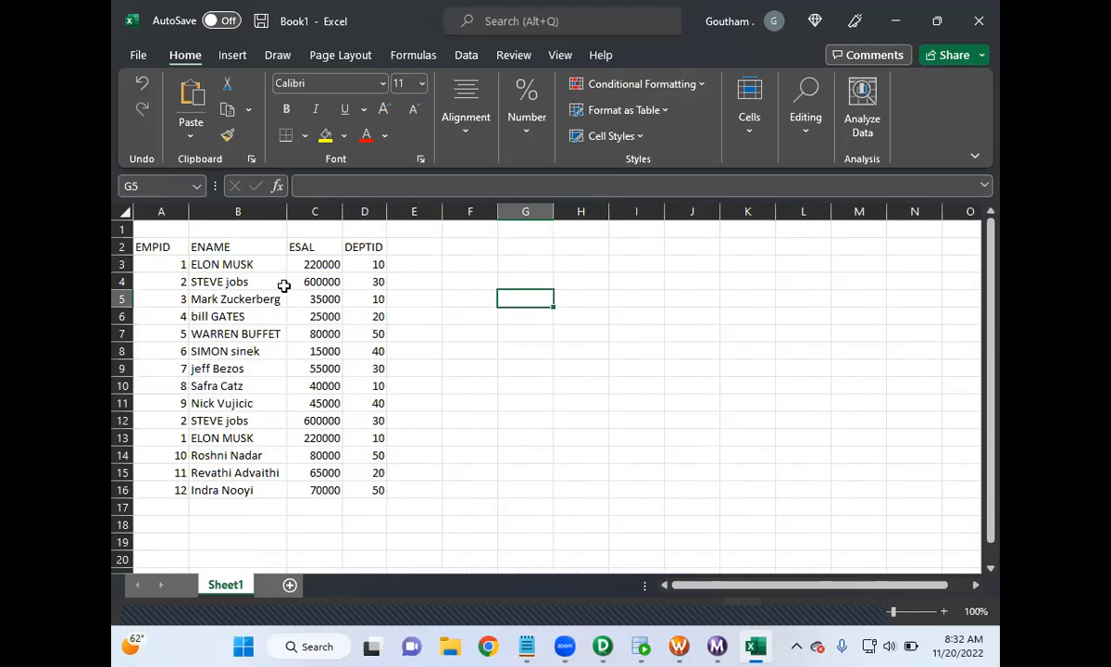
- Highlight the DEPTID header in D2 with yellow fill
left_click_drag(178, 265, 352, 264)
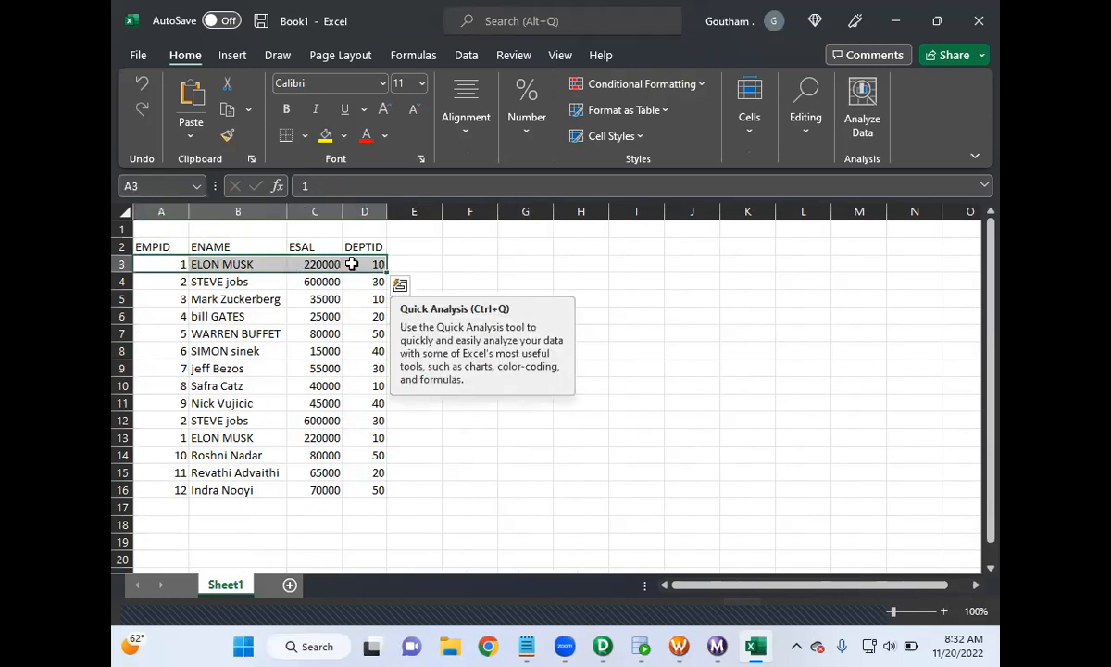
key("ctrl+c")
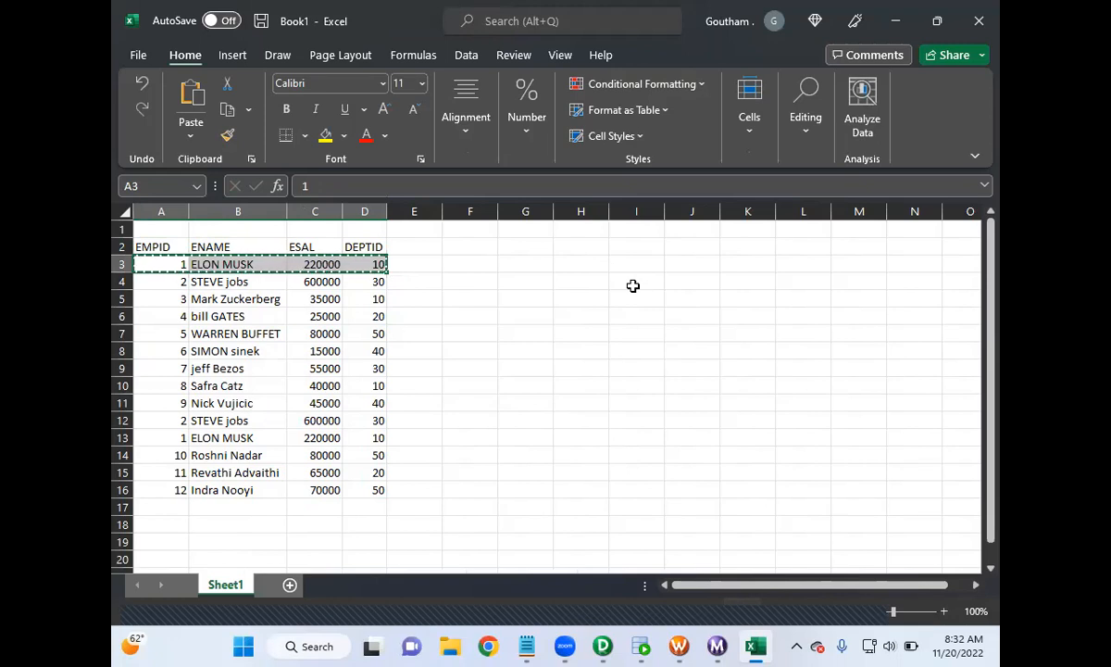
left_click(364, 246)
left_click(323, 135)
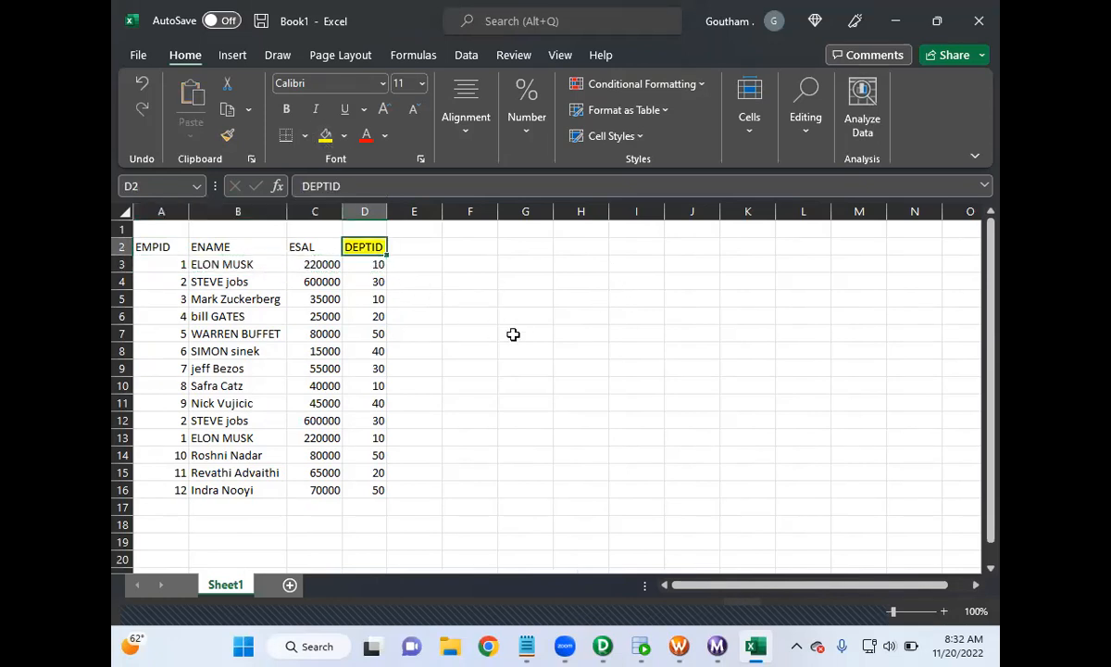
- Copy the department 10 record from A3:D3 to I4 and fit columns I and J to their contents
left_click_drag(172, 263, 355, 264)
key("ctrl+c")
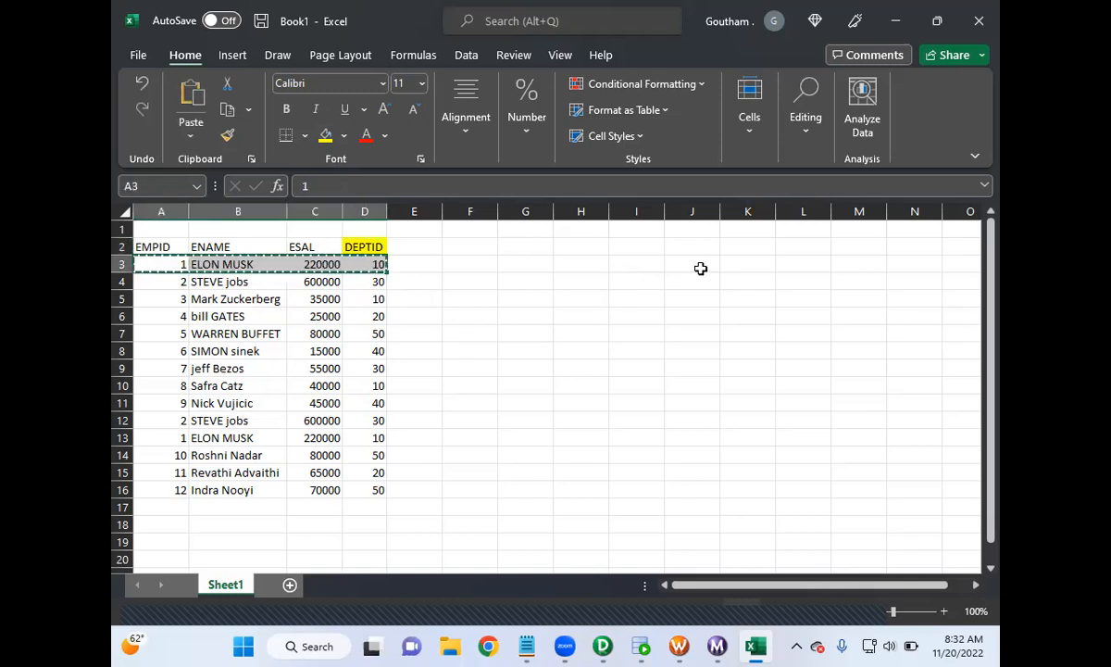
left_click(637, 282)
key("ctrl+v")
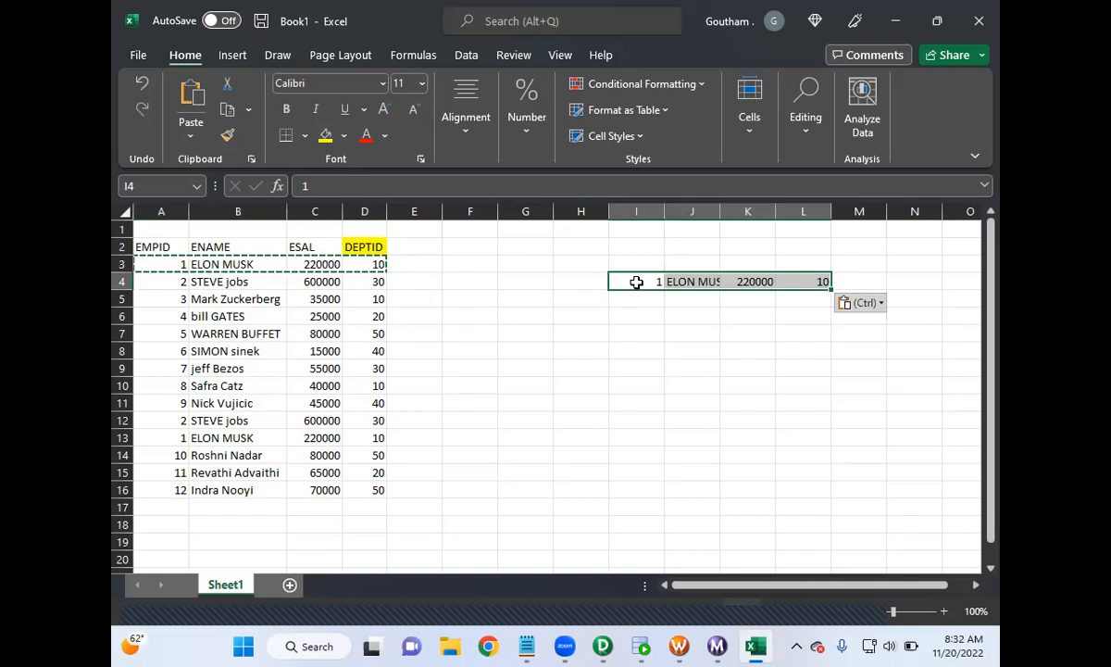
double_click(721, 212)
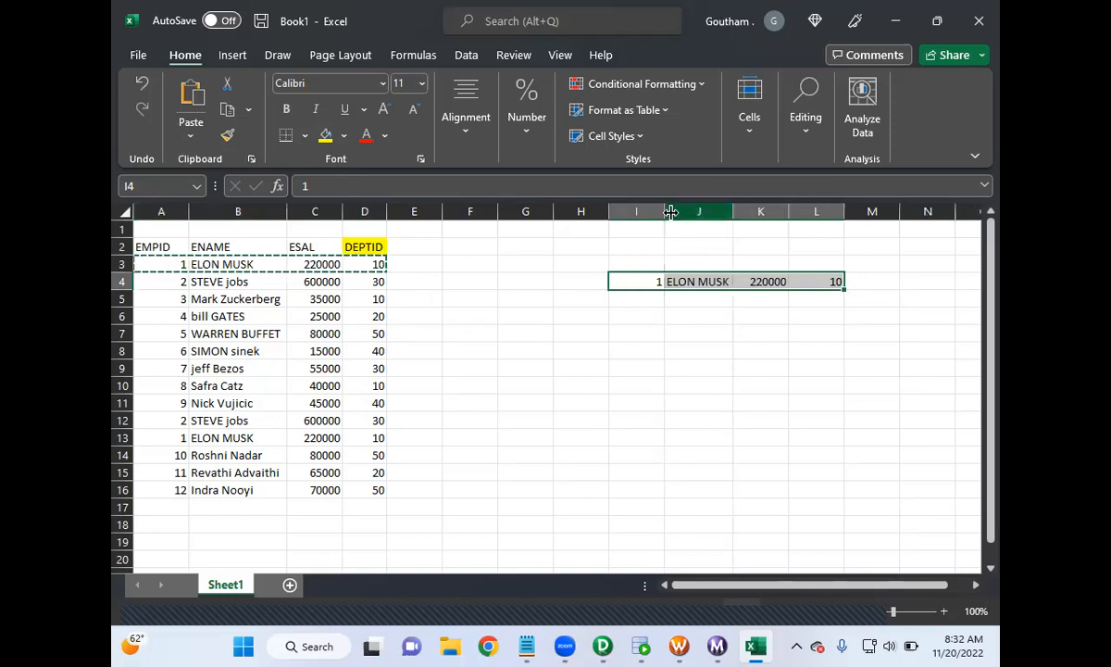
double_click(665, 212)
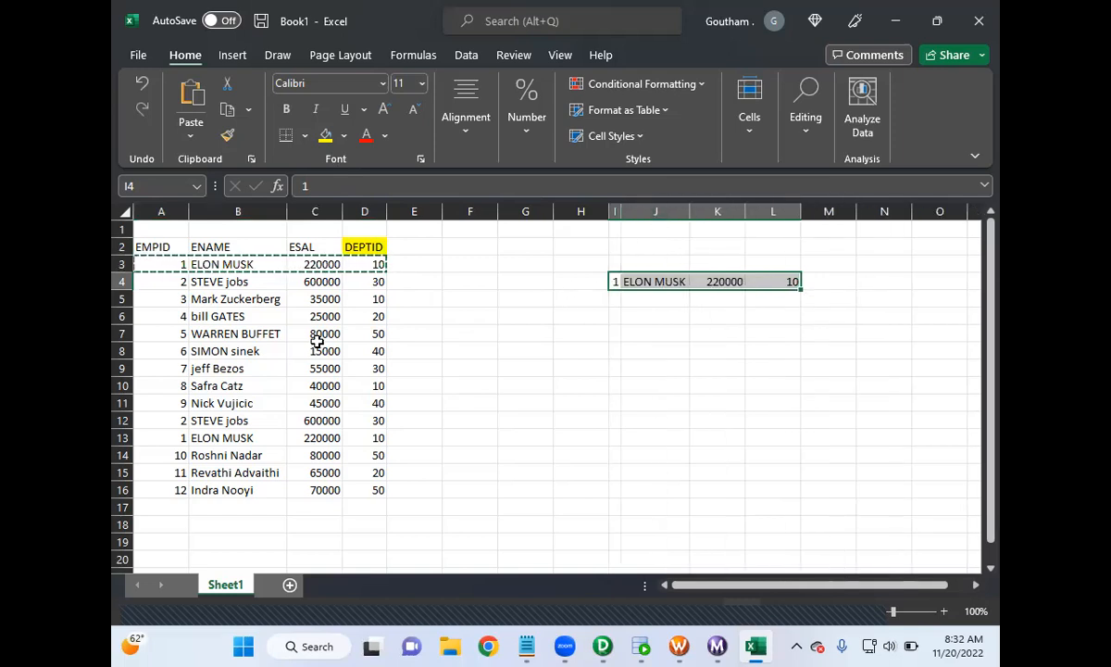
- Skip the department 30 record in row 4 and copy the department 10 record from A5:D5 to I5
left_click_drag(176, 282, 215, 285)
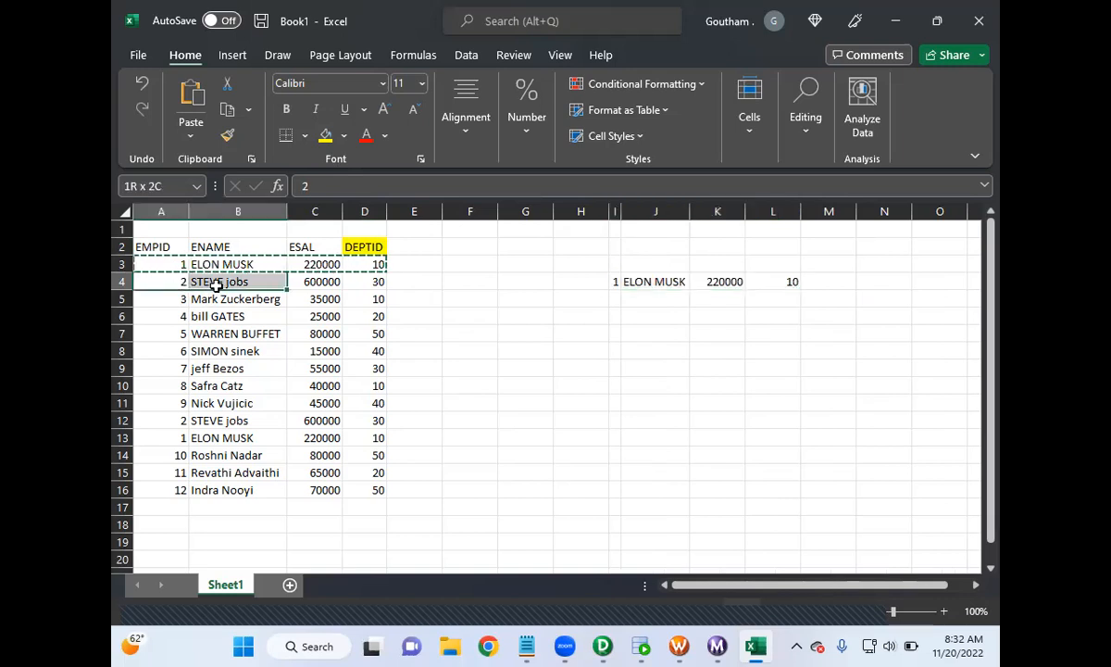
left_click_drag(293, 286, 362, 282)
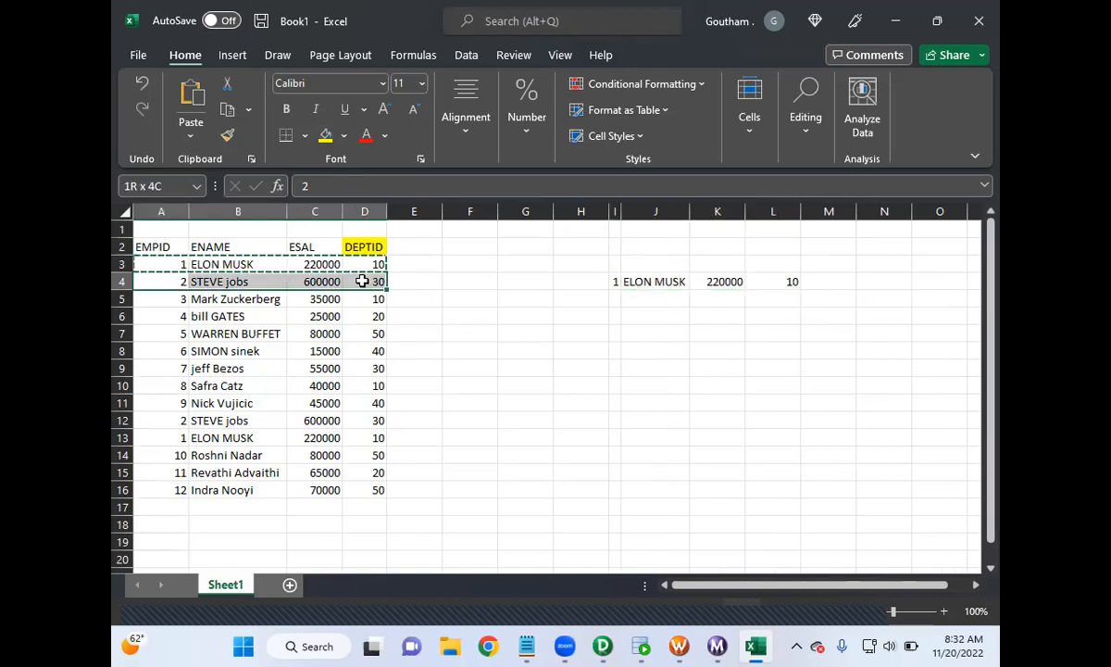
left_click_drag(362, 282, 362, 282)
left_click_drag(166, 299, 351, 310)
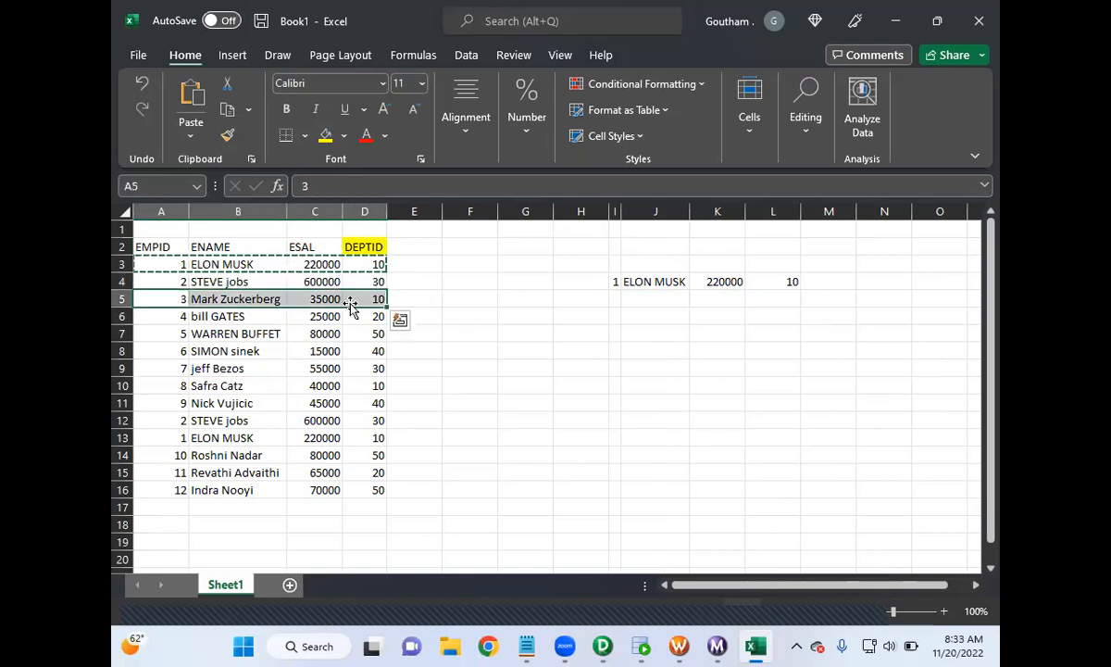
left_click(617, 294)
key("ctrl+v")
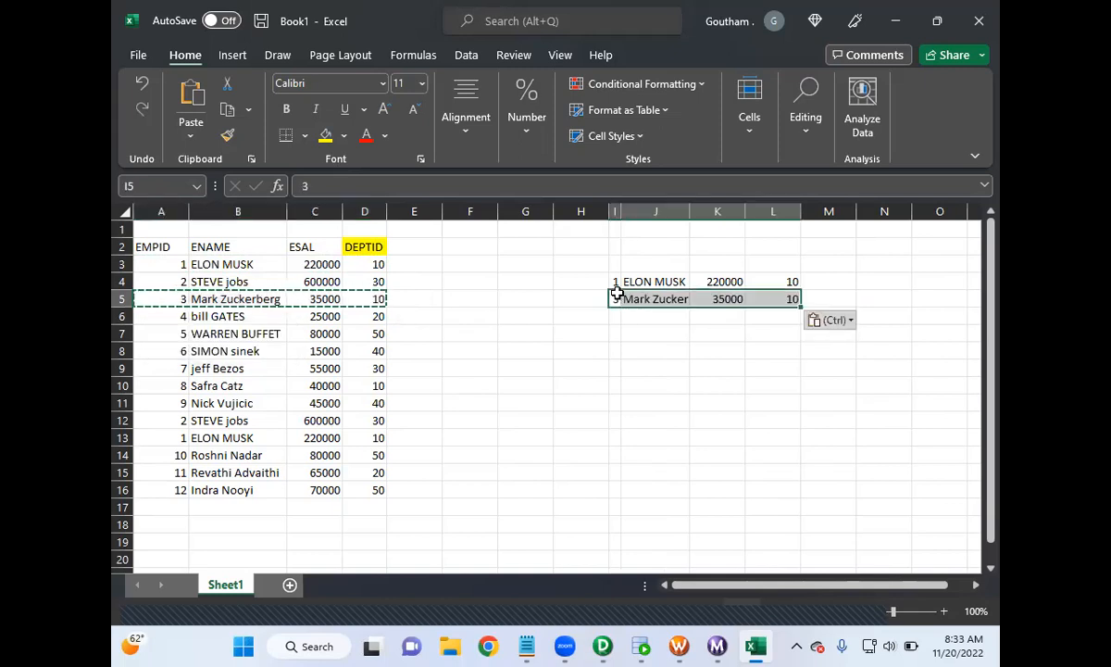
- Go through the records from row 6 down to the next department 10 record and copy A10:D10 to I6
left_click(173, 315)
left_click_drag(186, 316, 359, 315)
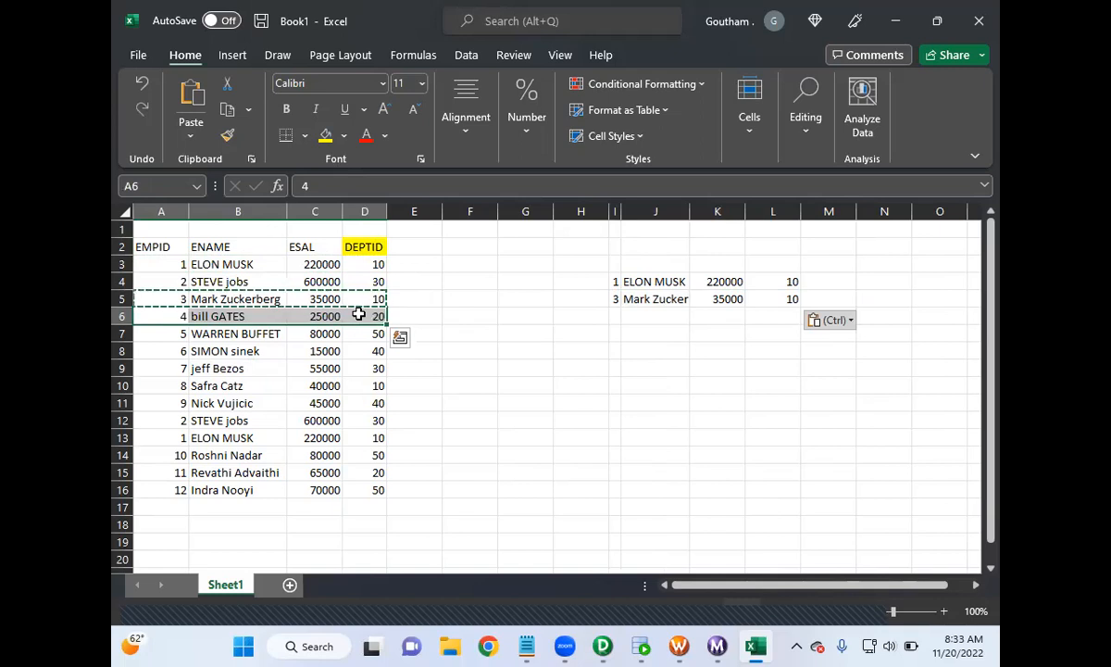
key("super")
key("super")
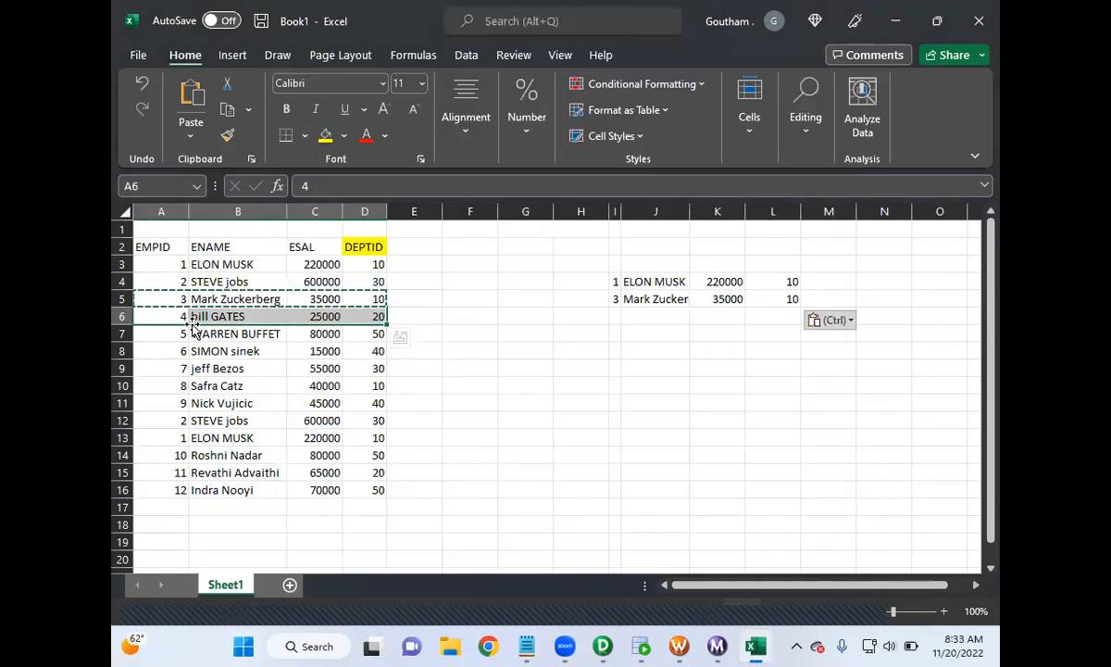
left_click(180, 319)
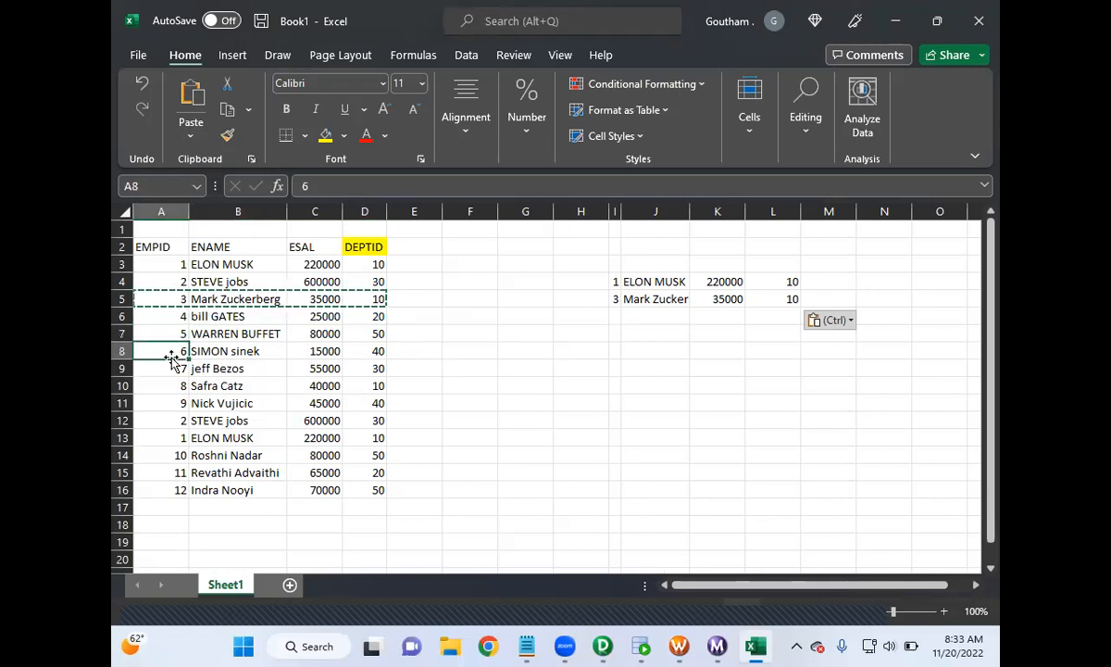
key("Down")
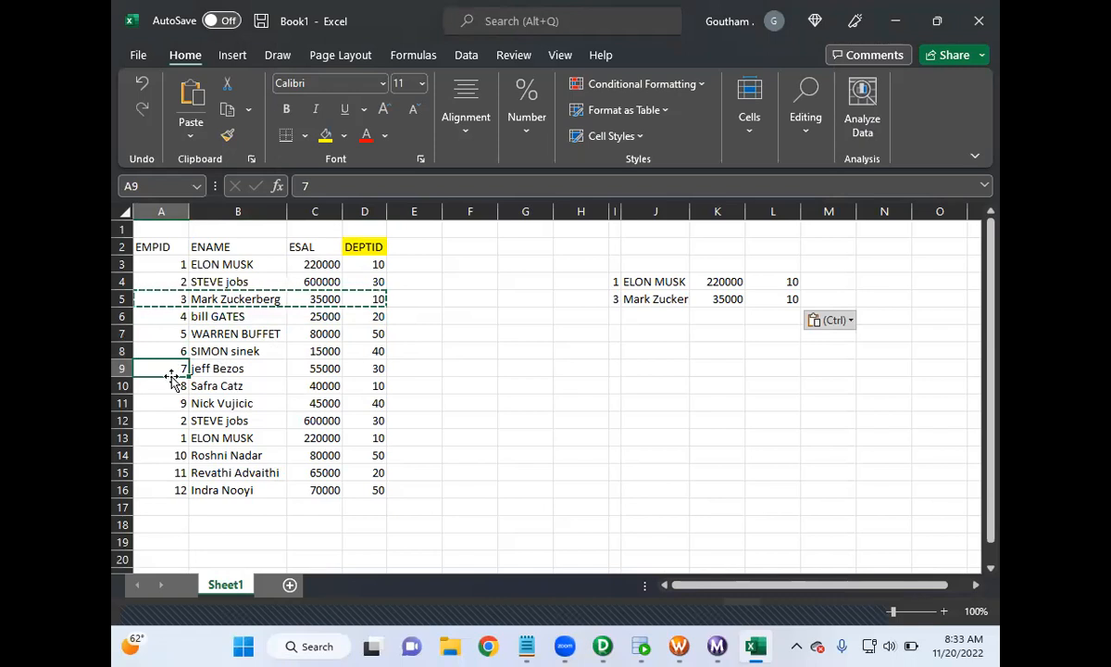
left_click(171, 383)
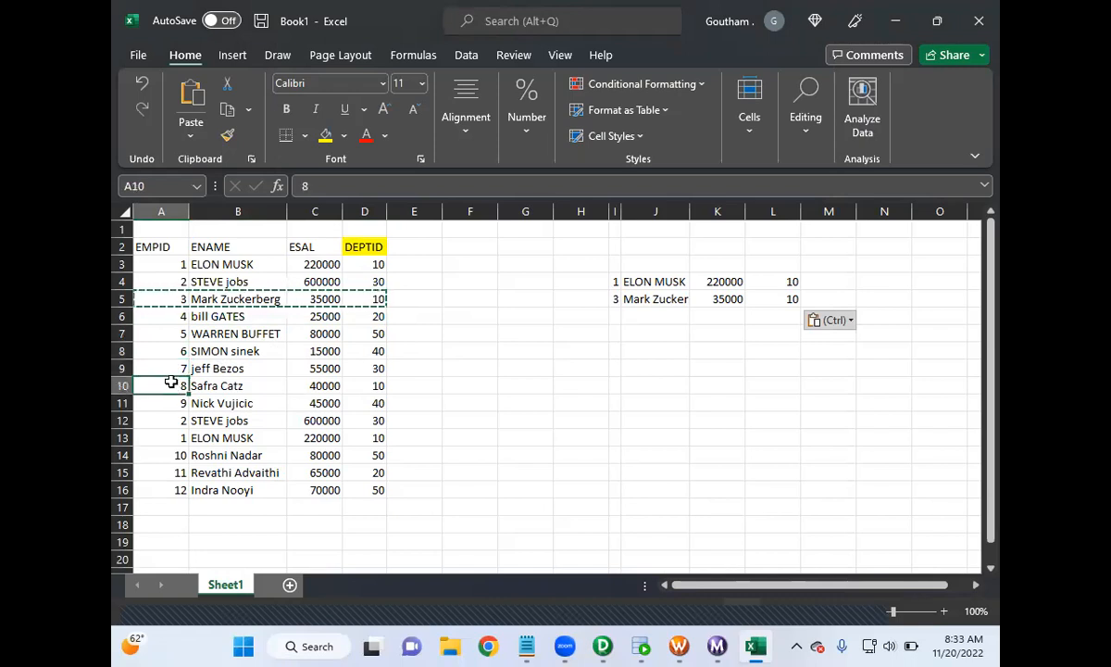
key("shift+Right")
key("shift+Right")
key("shift+Right")
key("ctrl+c")
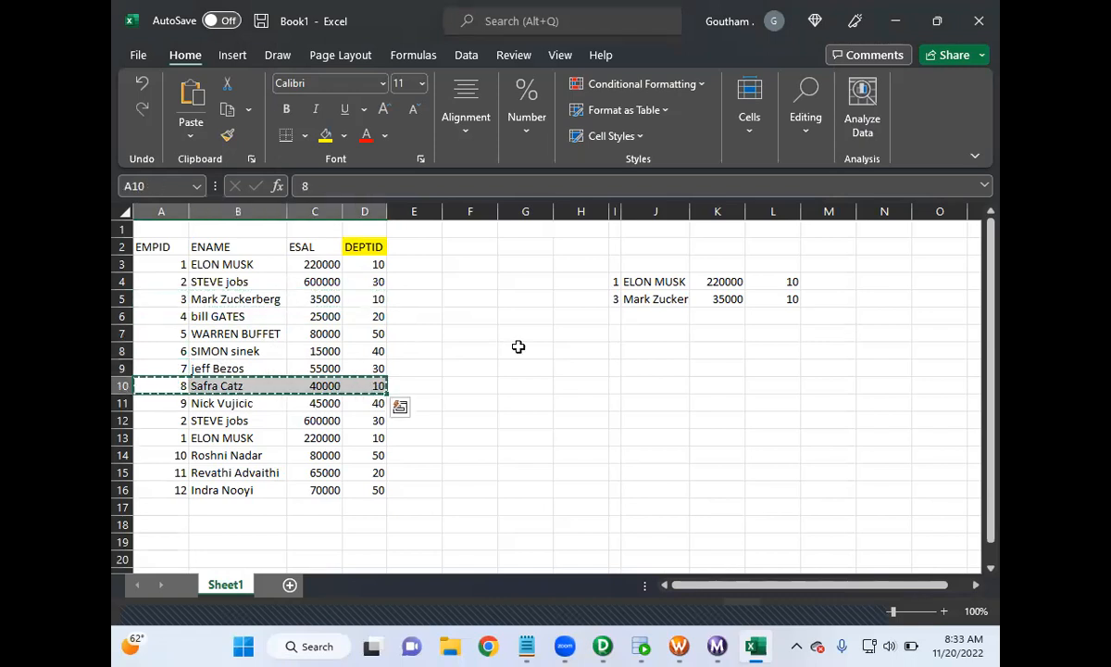
left_click(615, 316)
key("ctrl+v")
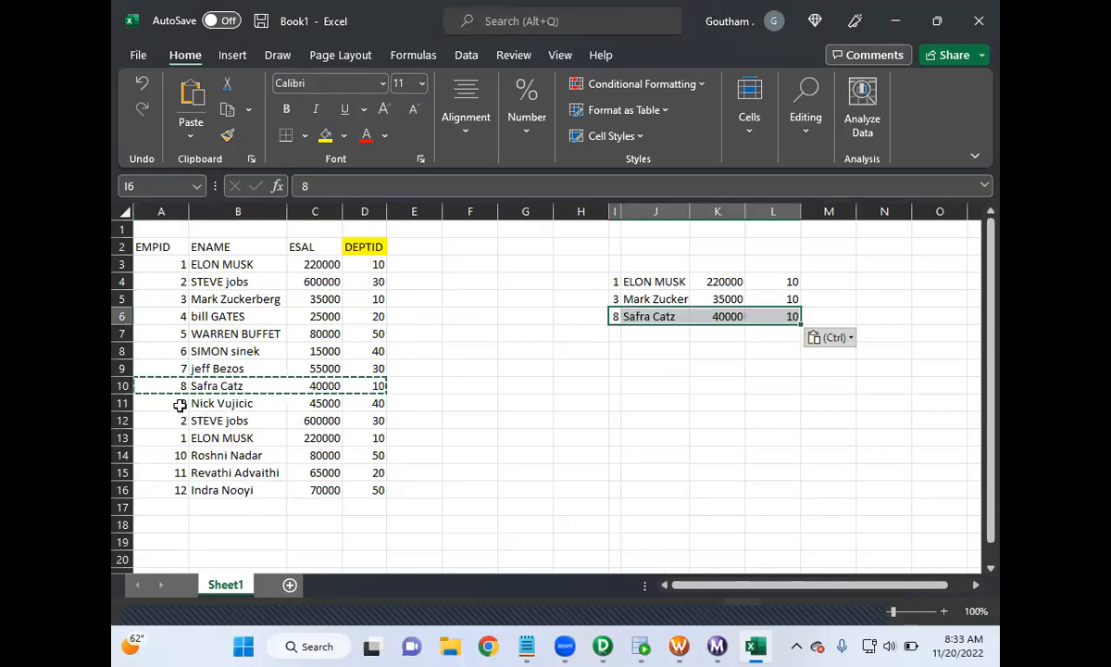
- Copy the last department 10 record from A13:D13 to I7 and check the remaining records through row 16
left_click(174, 403)
left_click(179, 417)
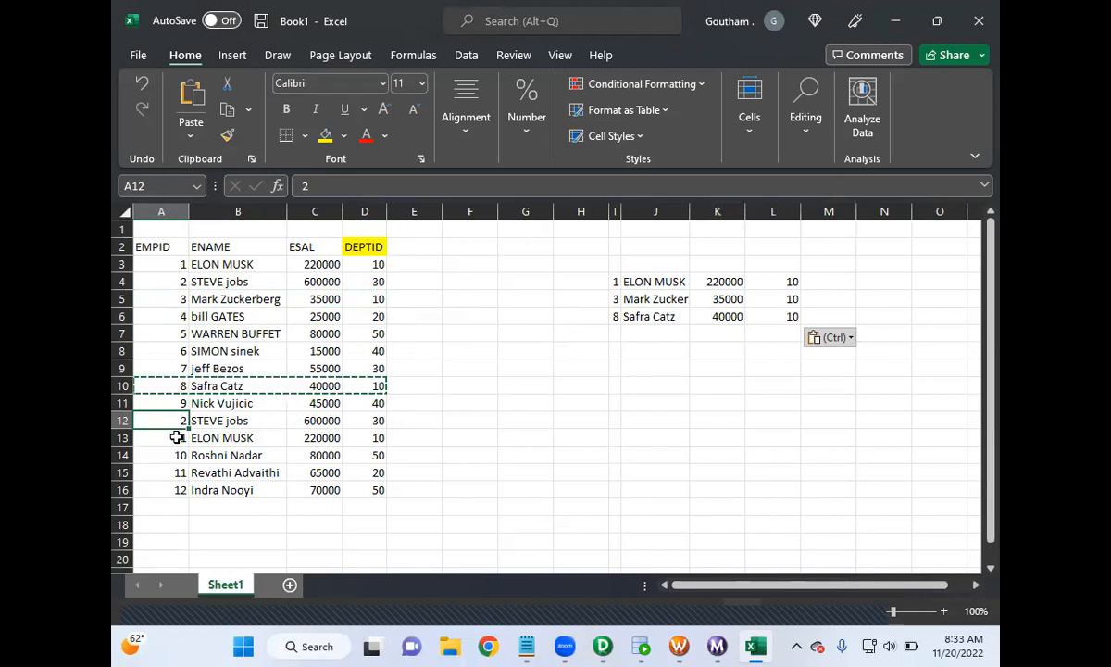
left_click_drag(176, 435, 370, 437)
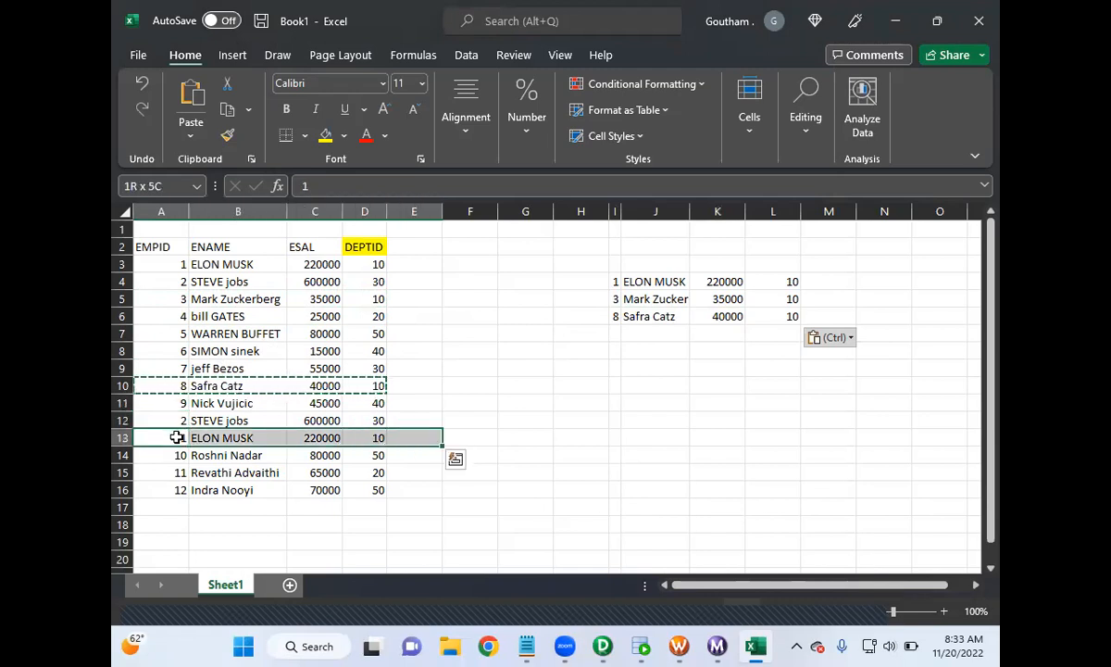
key("ctrl+c")
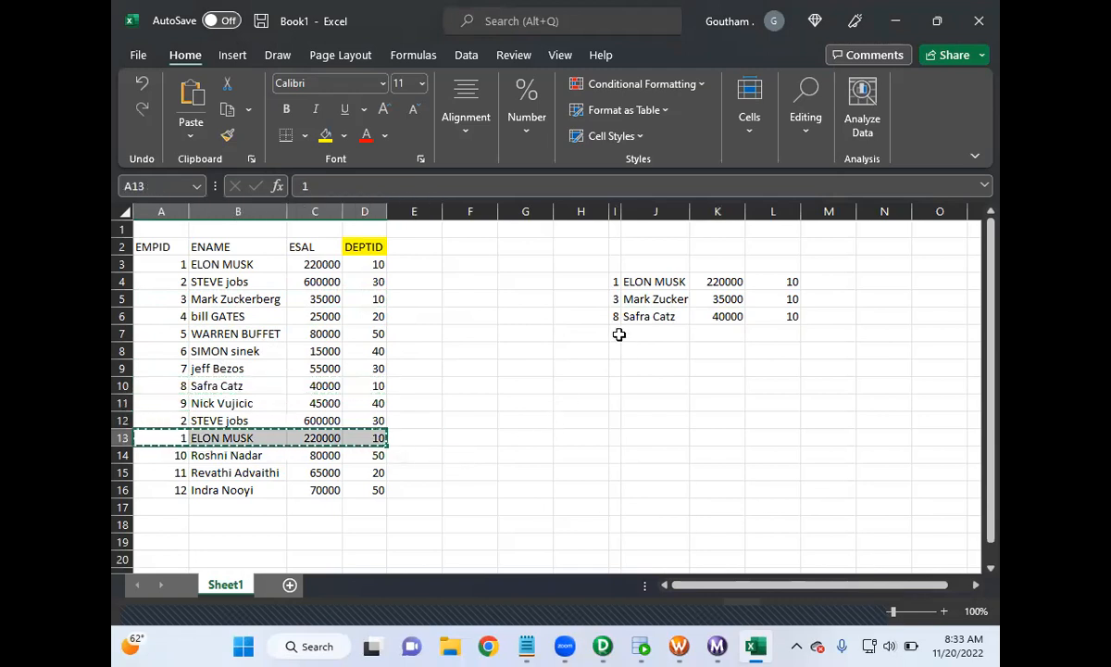
left_click(615, 333)
key("ctrl+v")
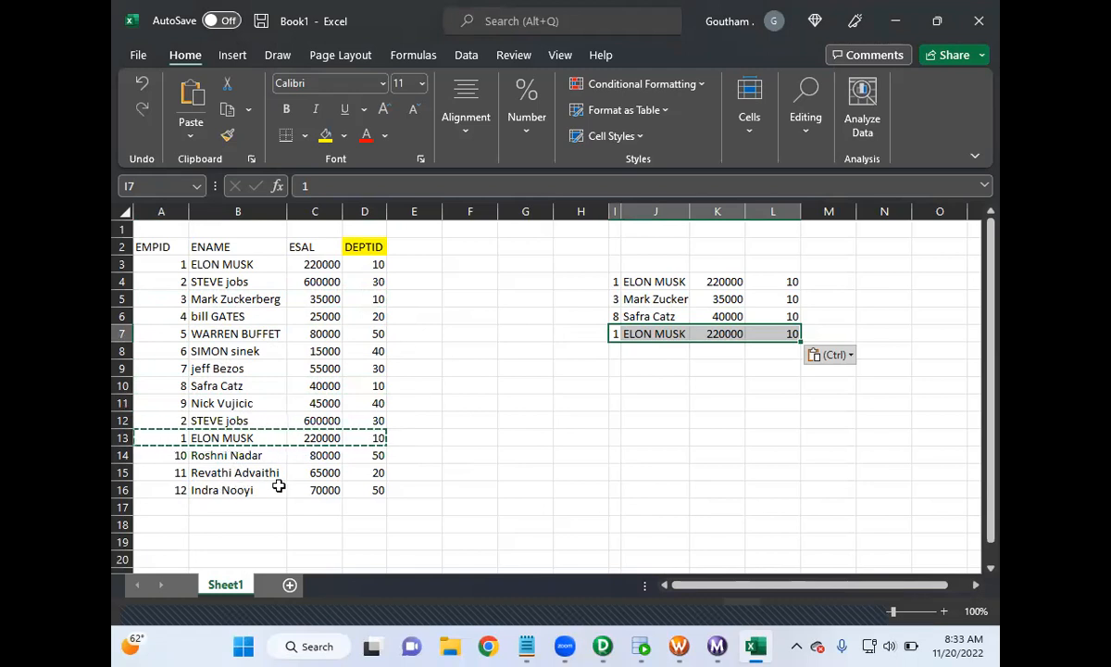
left_click(175, 490)
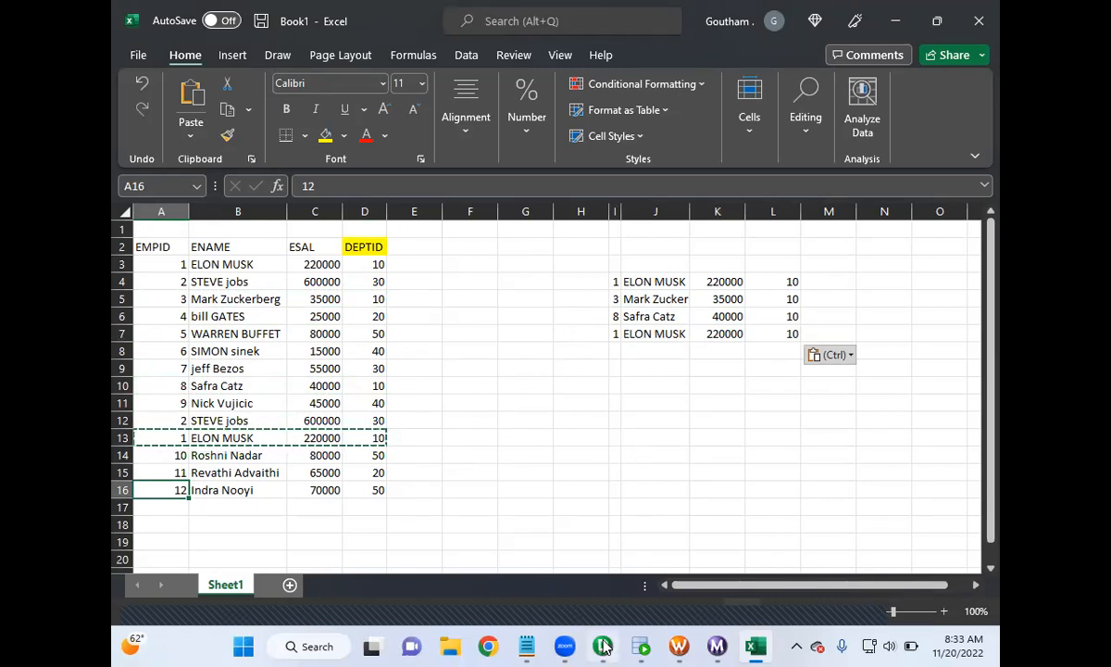
- Switch to SQL Developer, add ORDER BY DEPTID to the SELECT * FROM EMPSRC query, and run it
mouse_move(603, 646)
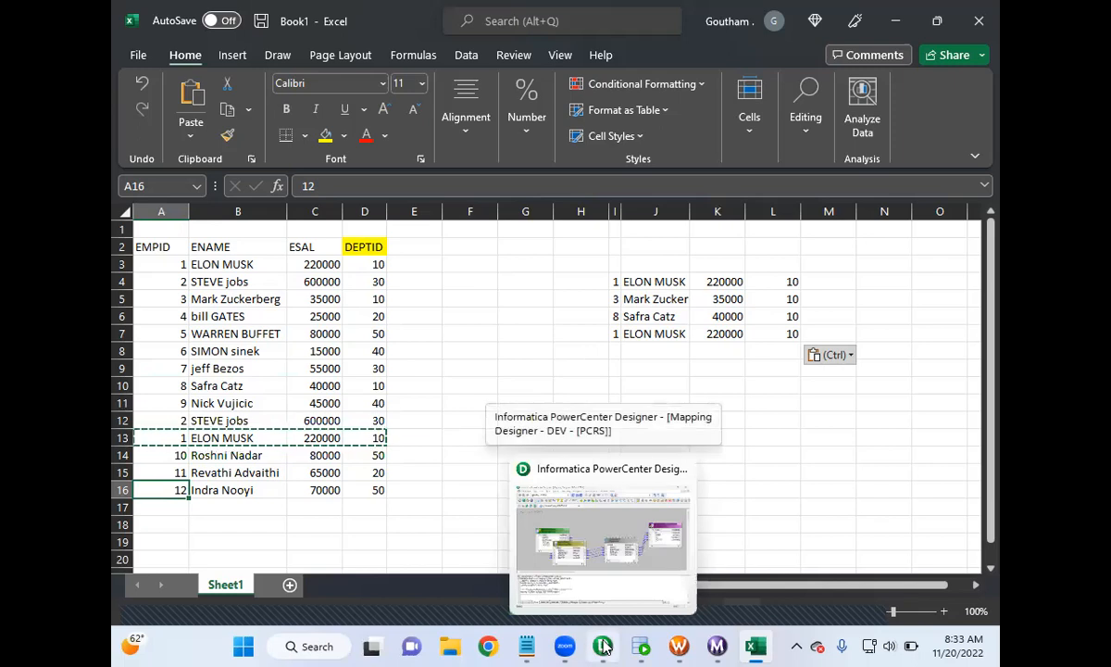
left_click(640, 646)
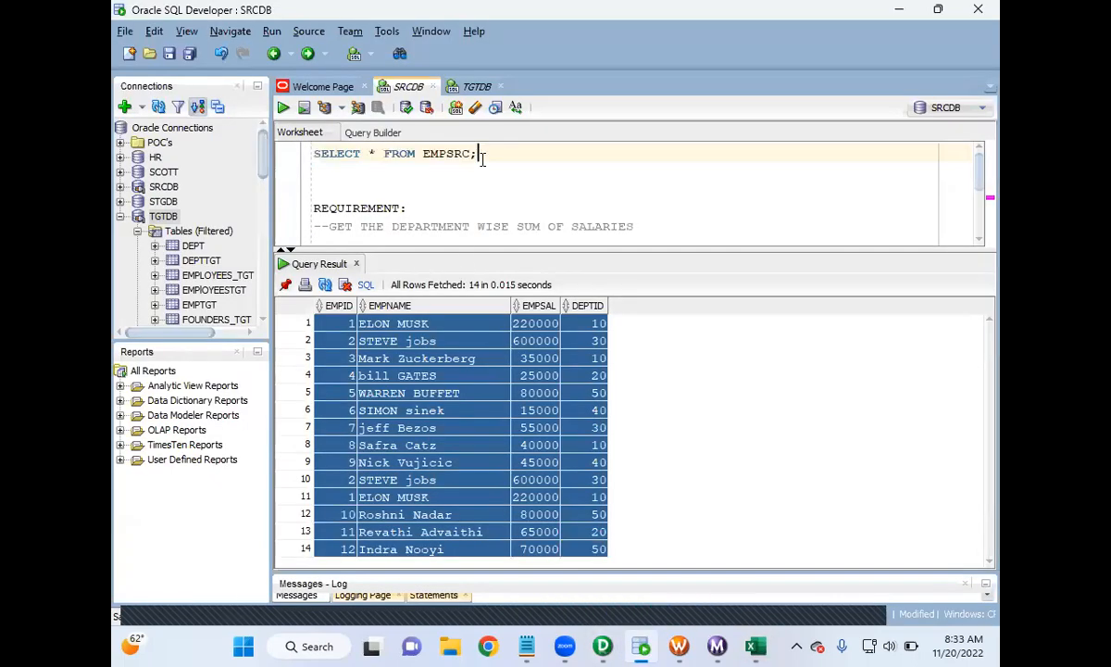
key("Return")
type("ORDER BY DEPTID;")
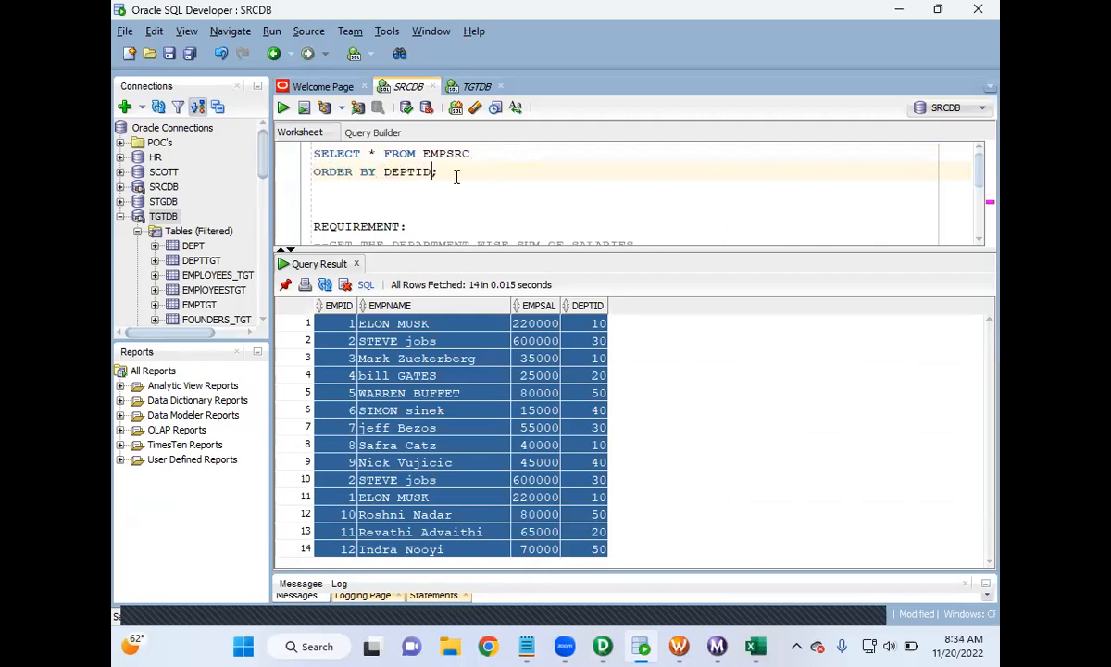
left_click_drag(456, 176, 278, 141)
left_click(284, 107)
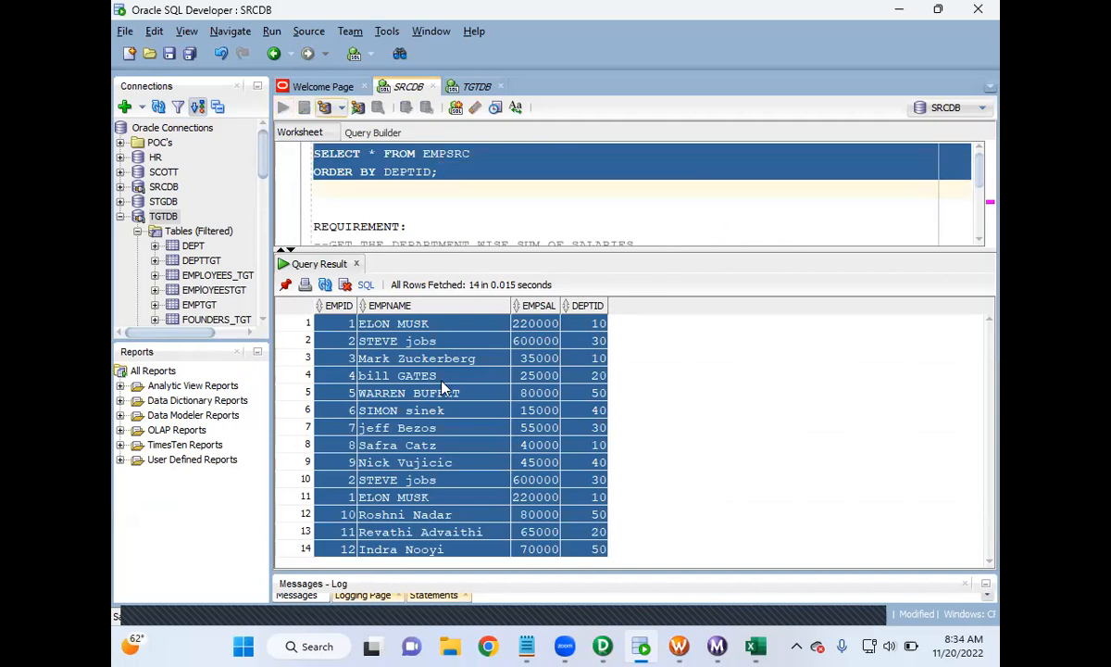
- Select and copy all rows of the DEPTID-sorted query result, from EMPID through DEPTID
left_click(346, 326)
key("shift+Down")
key("shift+Down")
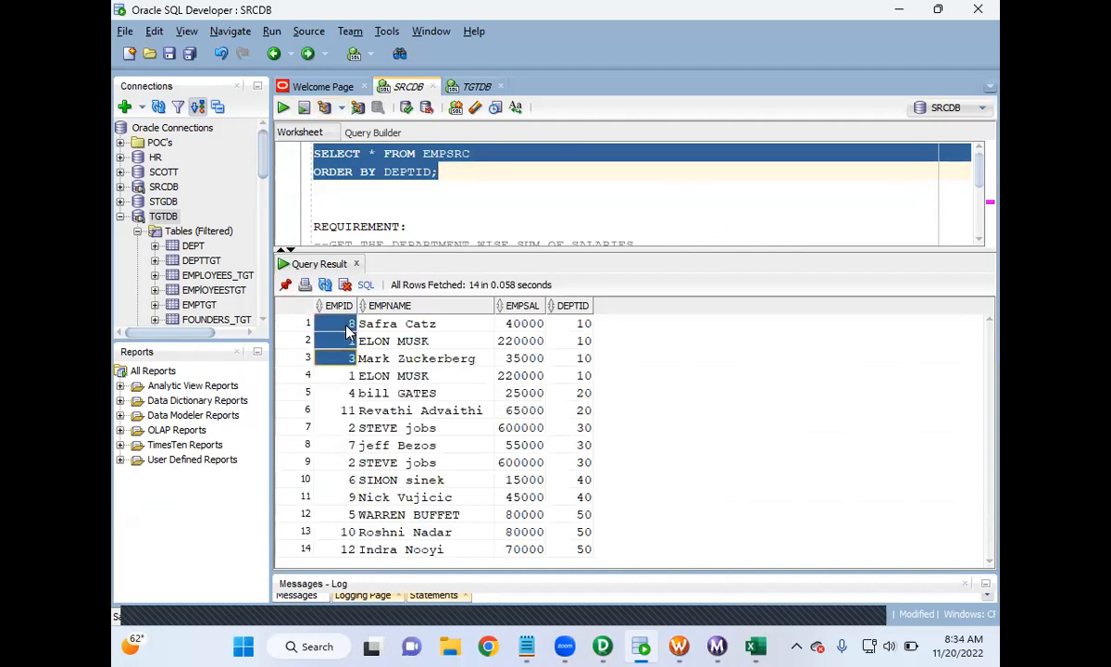
key("shift+Down")
key("shift+Down")
key("shift+Down")
key("shift+Down")
key("shift+Down")
key("shift+Down")
key("shift+Down")
key("shift+Down")
key("shift+Down")
key("shift+Down")
key("shift+Down")
key("shift+Right")
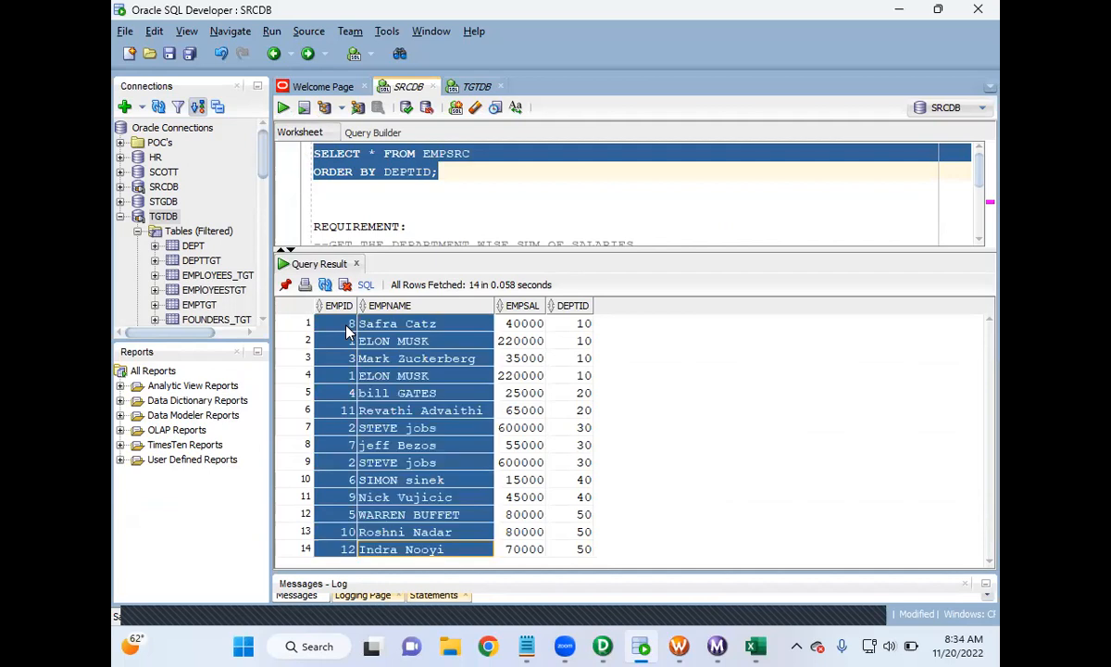
key("shift+Right")
key("shift+Right")
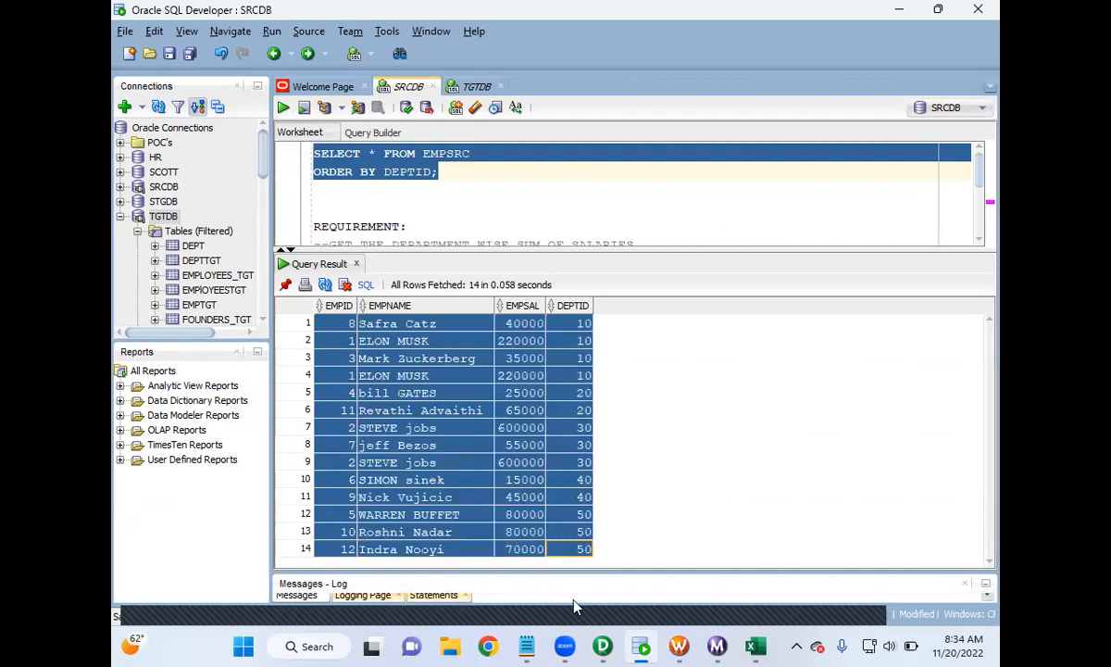
- Switch to the Excel workbook and paste the sorted rows below the original table, starting at A20
left_click(603, 646)
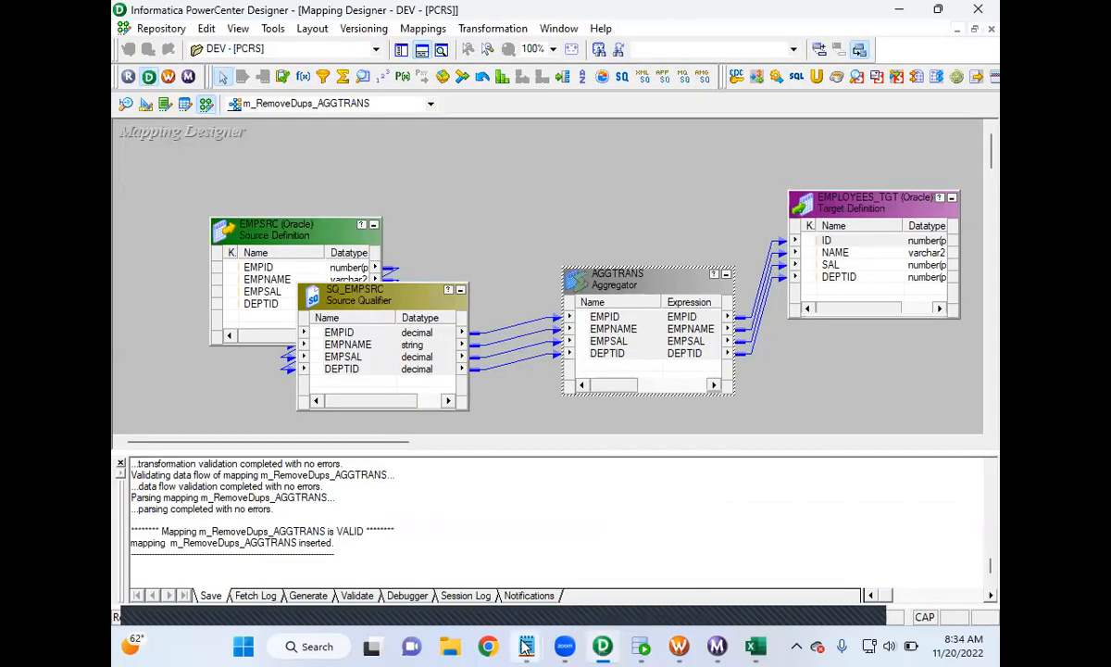
left_click(756, 646)
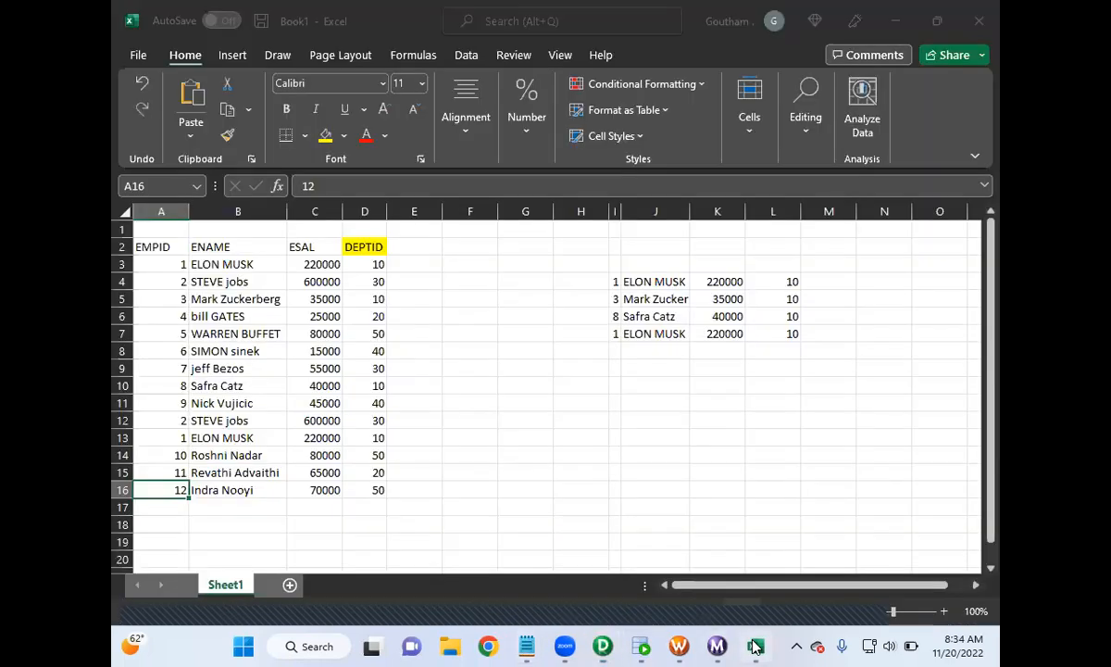
left_click(167, 524)
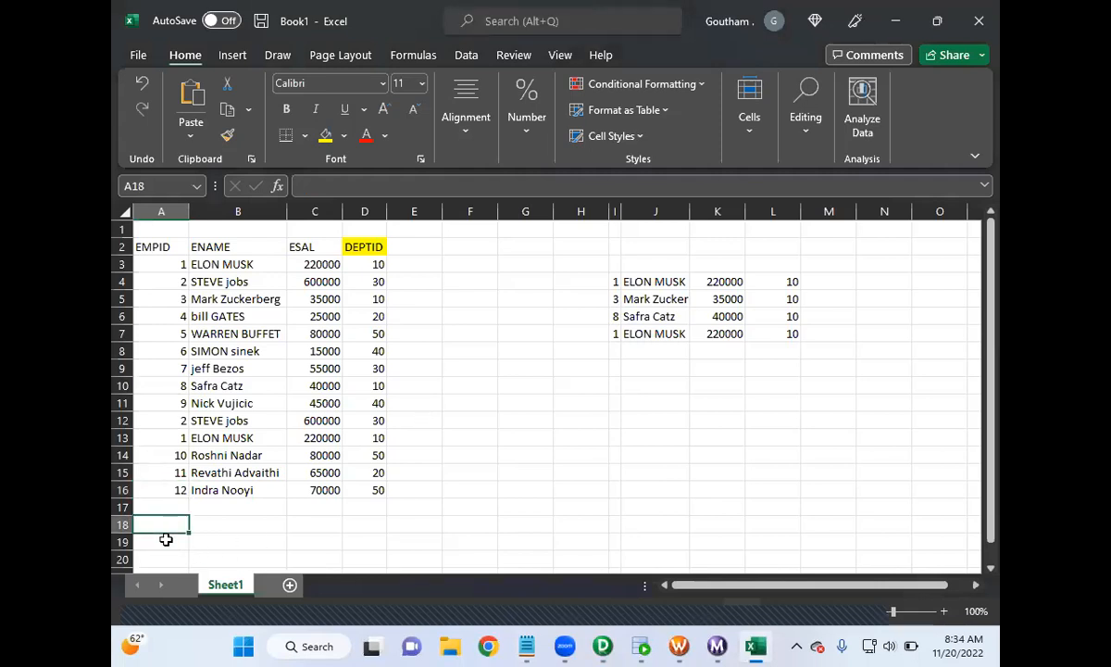
scroll(166, 537, "down", 2)
left_click(165, 489)
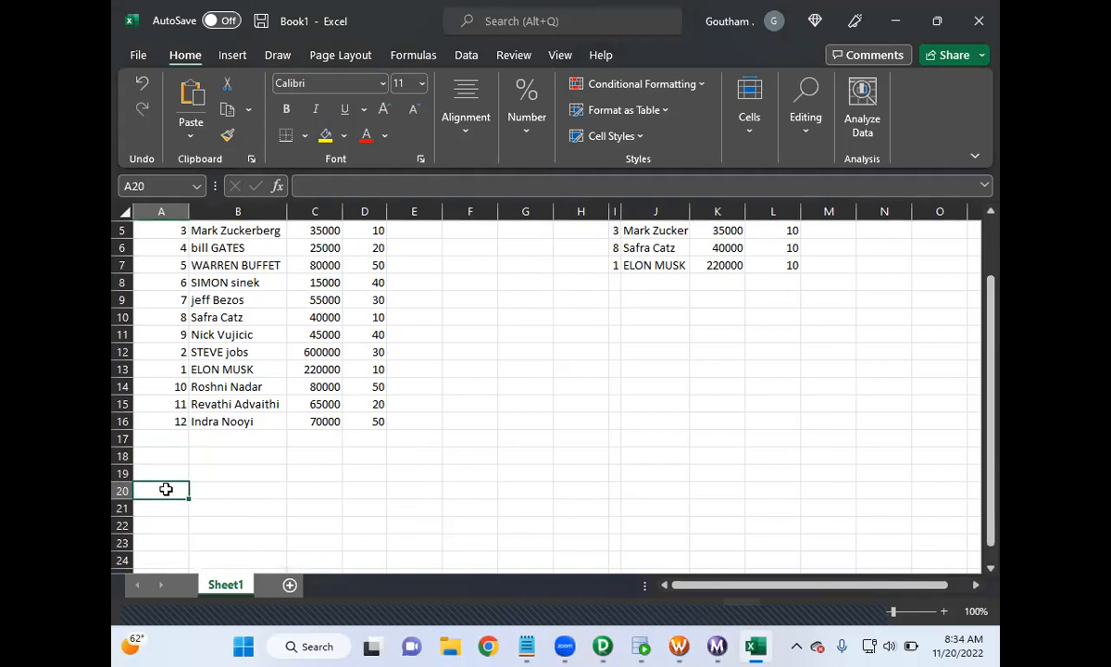
key("ctrl+v")
- Copy the column headers from A2:D2 to A19, above the sorted rows
scroll(281, 387, "up", 2)
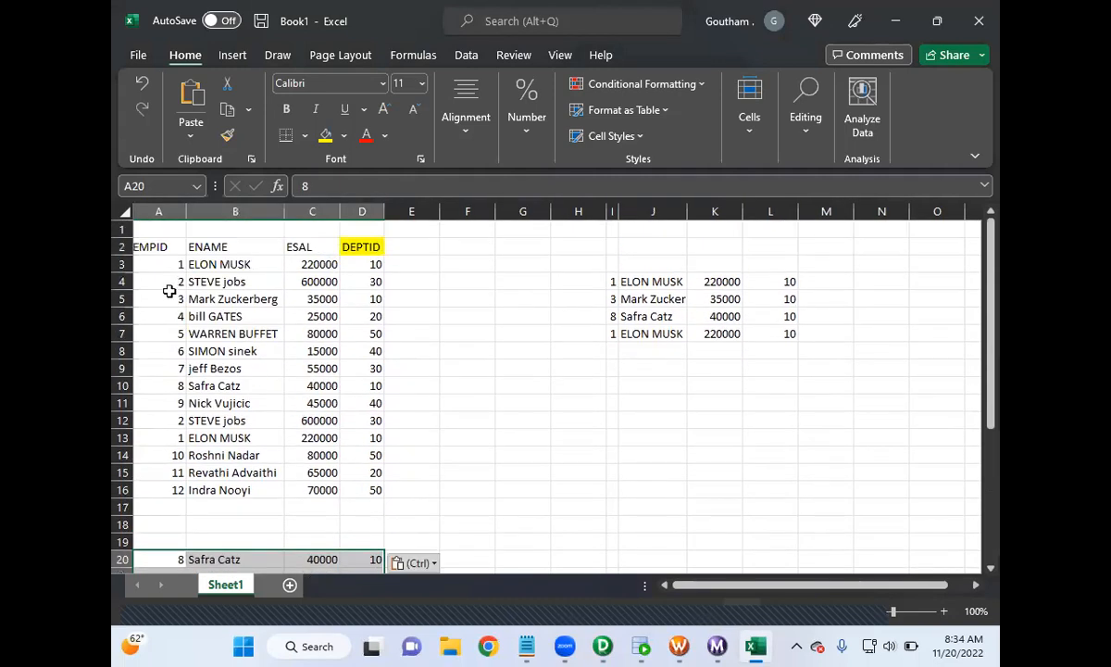
left_click_drag(153, 246, 348, 249)
key("ctrl+c")
scroll(275, 377, "down", 2)
left_click(174, 441)
key("ctrl+v")
scroll(322, 431, "down", 2)
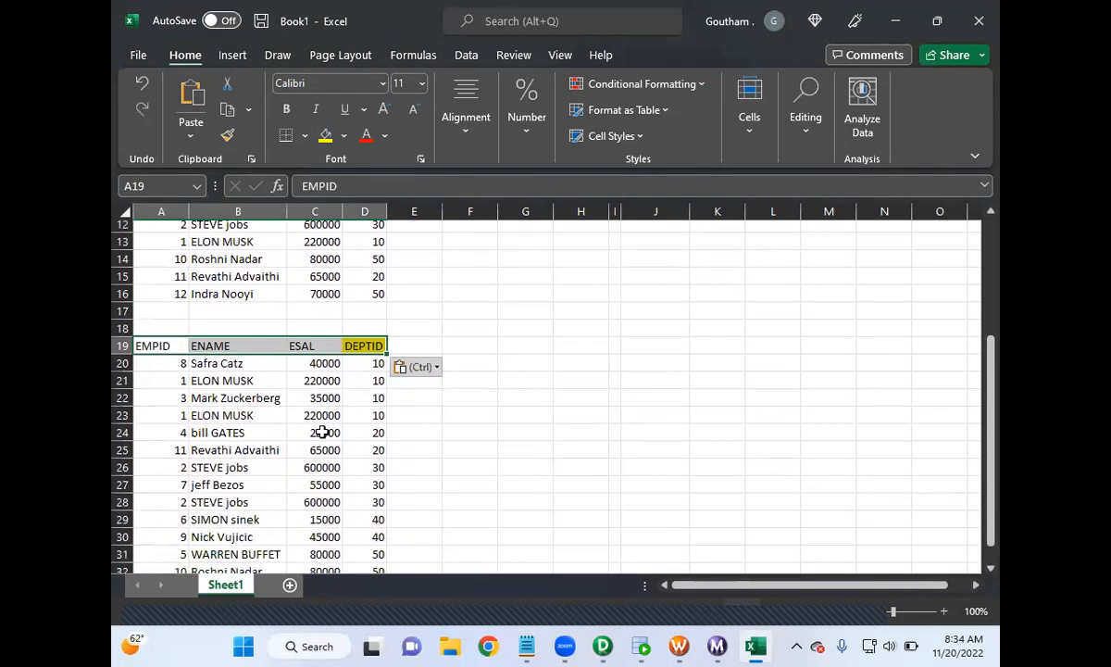
- Look through the sorted DEPTID values from D20 down to D29
left_click(375, 366)
left_click_drag(373, 363, 386, 525)
scroll(486, 430, "down", 1)
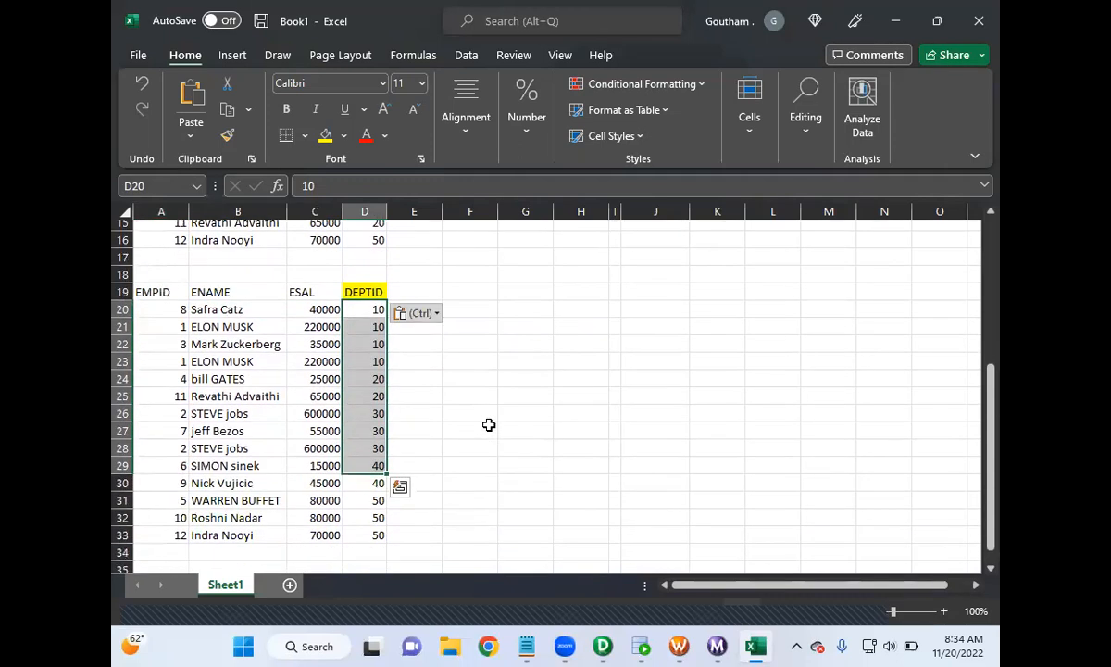
left_click_drag(370, 303, 369, 286)
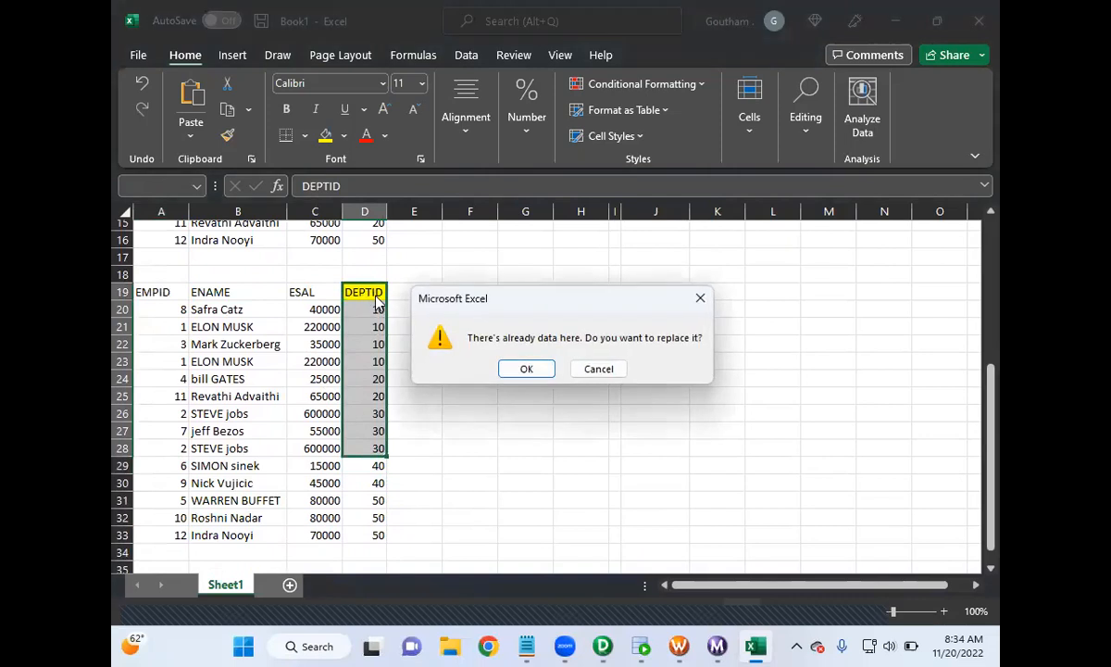
left_click(598, 369)
left_click_drag(387, 326, 378, 301)
left_click(590, 371)
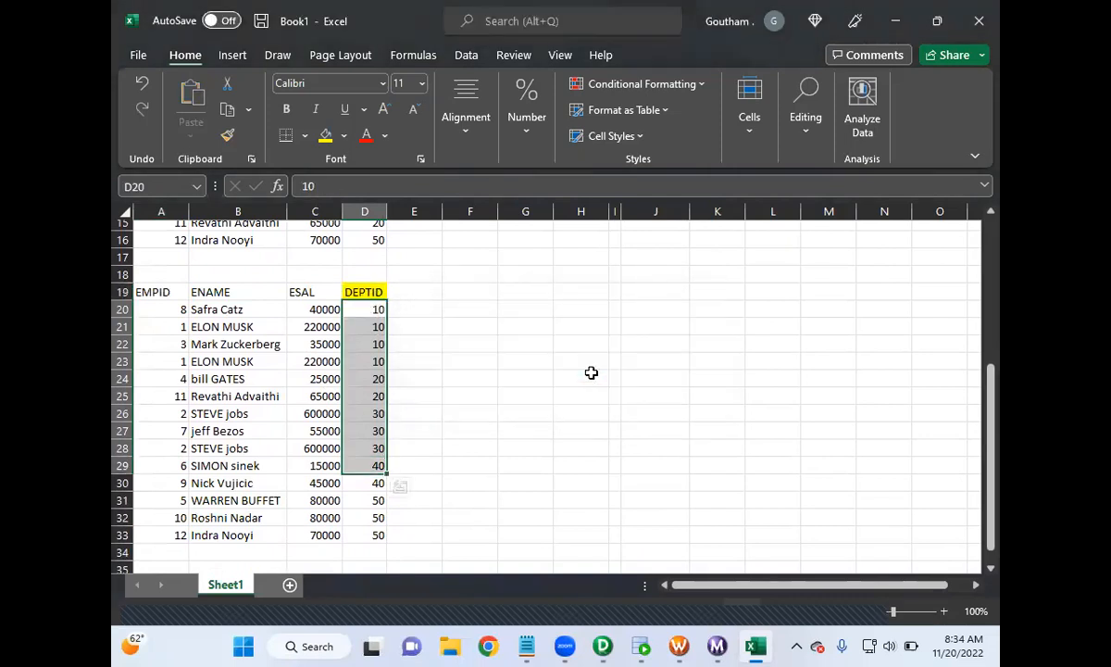
- Starting from the DEPTID header in D19, copy the first department 10 record from A20:D20 to I21
left_click(433, 315)
left_click(367, 292)
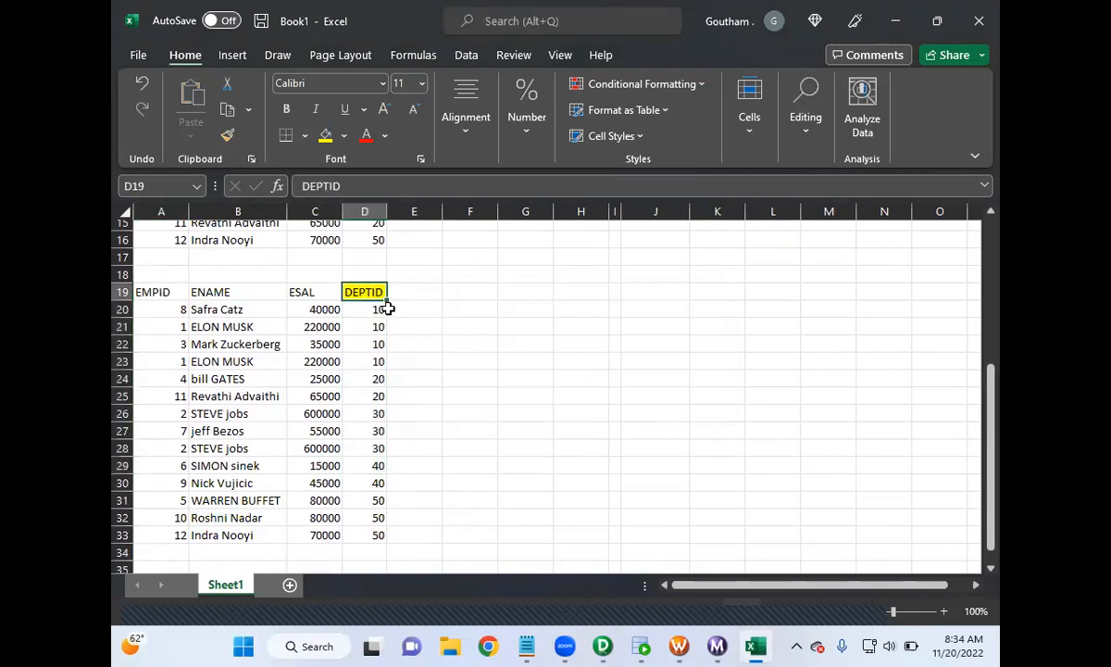
left_click(182, 312)
left_click_drag(182, 311, 367, 310)
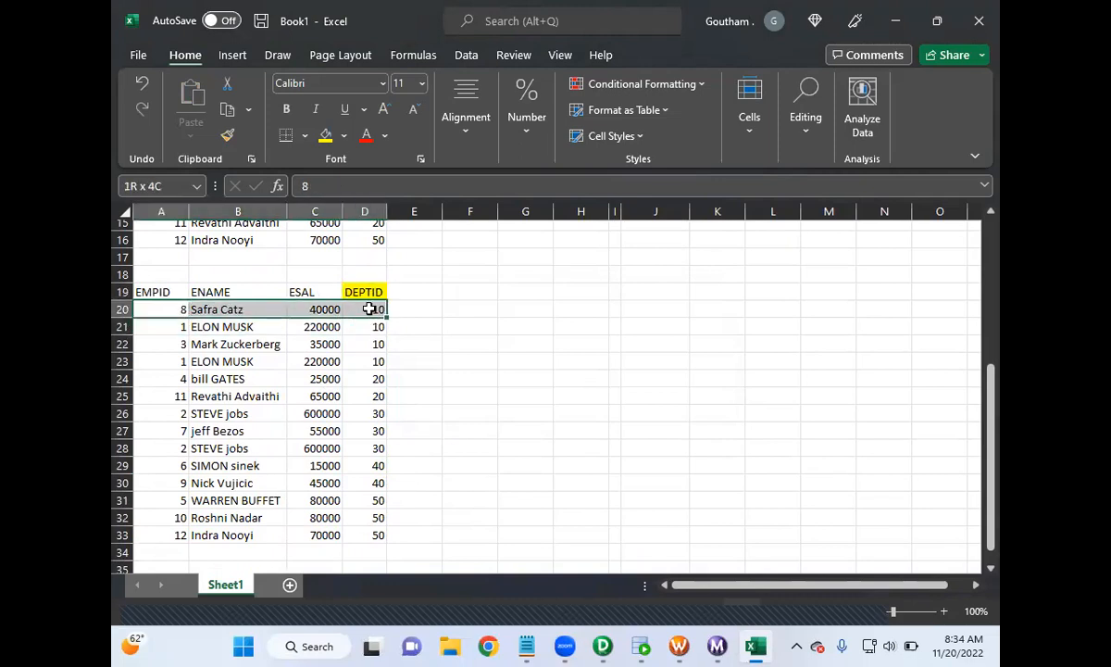
key("ctrl+c")
left_click(614, 326)
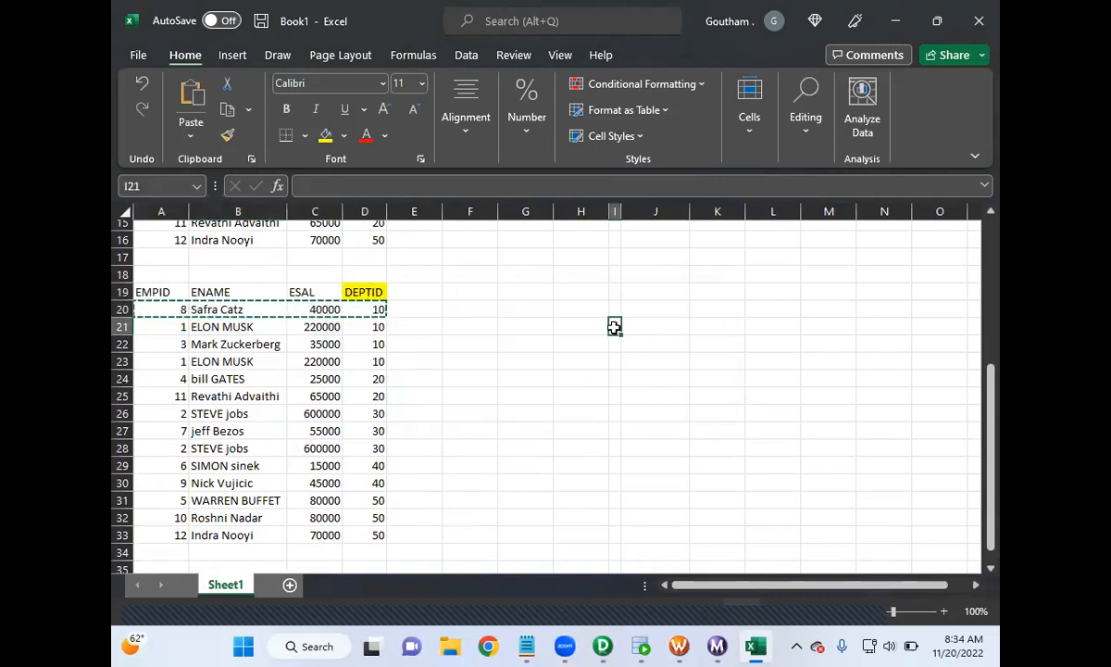
key("ctrl+v")
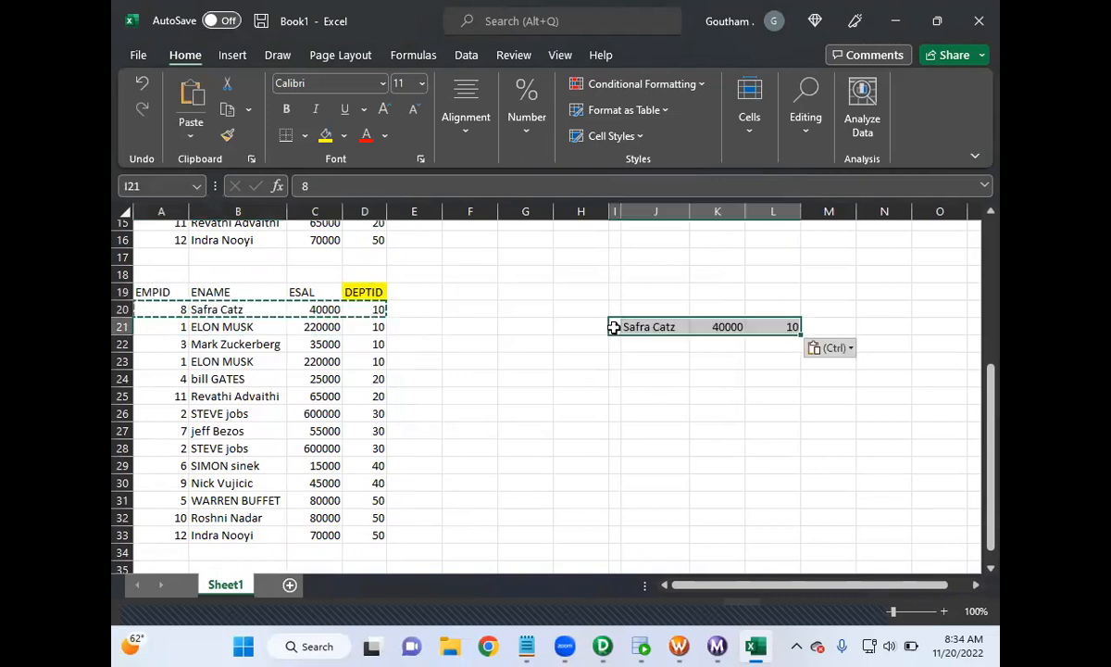
- Copy the second department 10 record from A21:D21 to I22
left_click(182, 326)
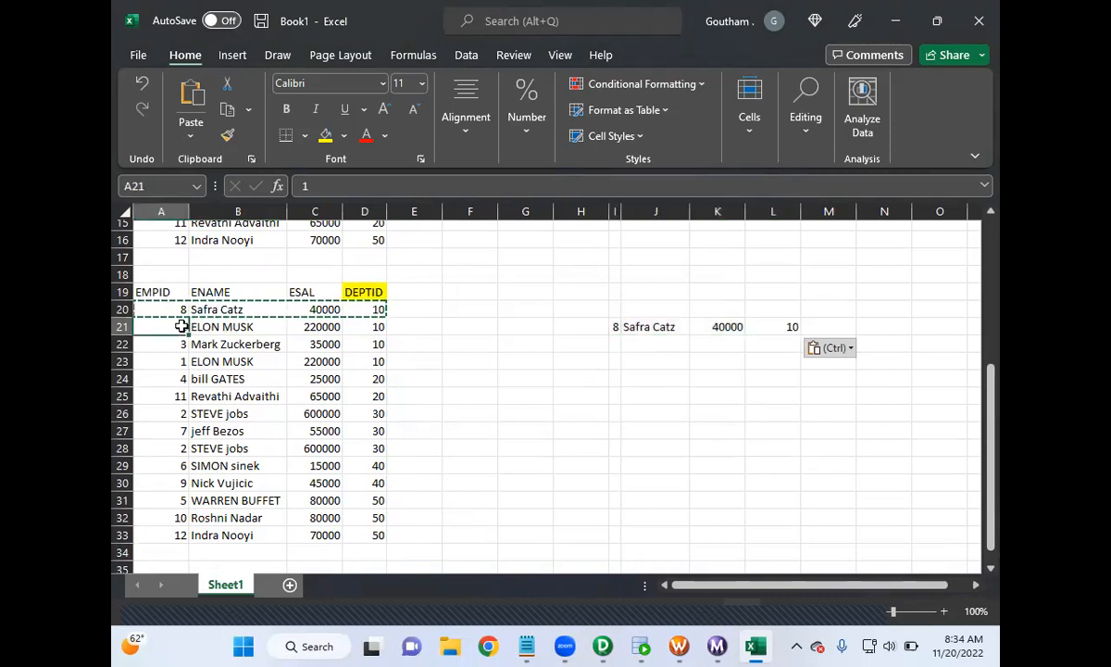
key("super")
left_click(179, 330)
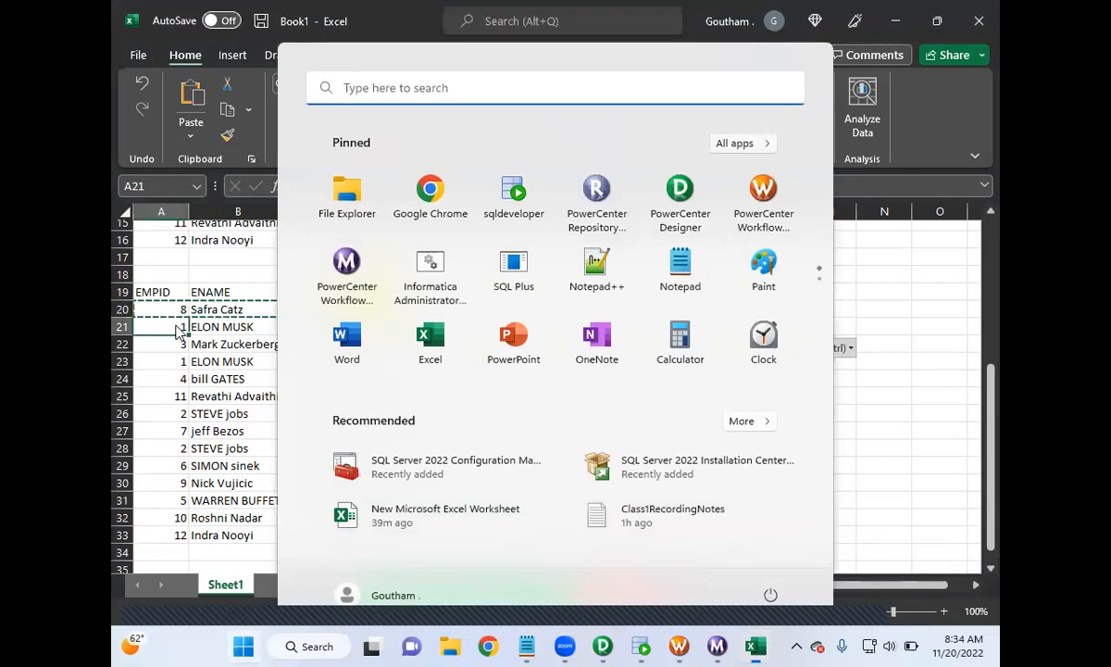
key("shift+Right")
key("shift+Right")
key("shift+Right")
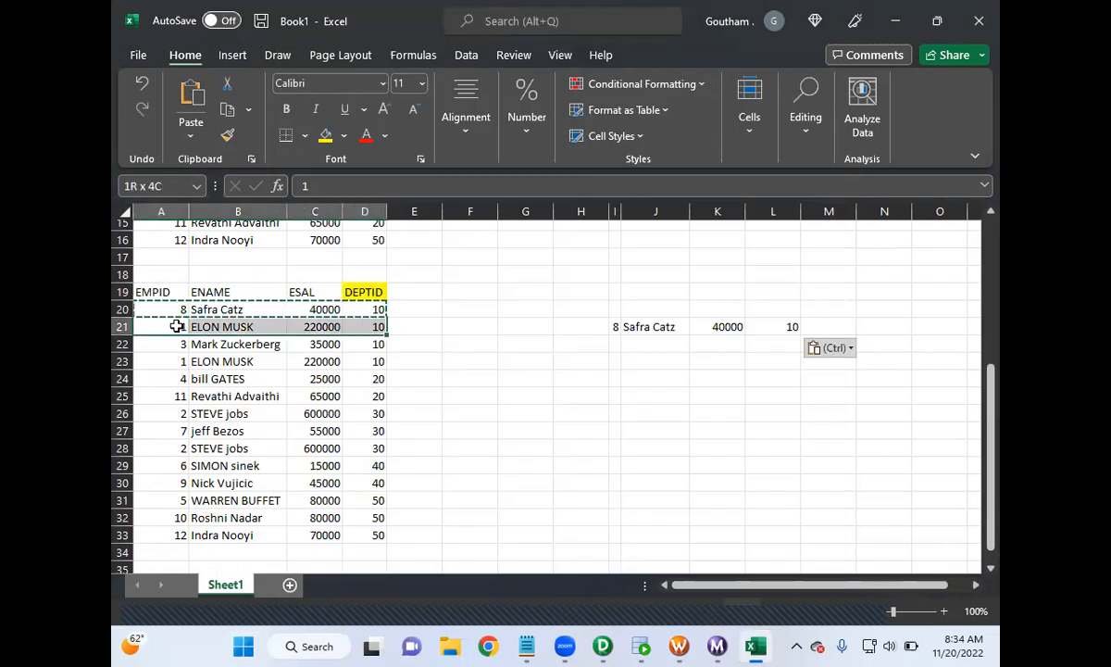
key("ctrl+c")
left_click(614, 344)
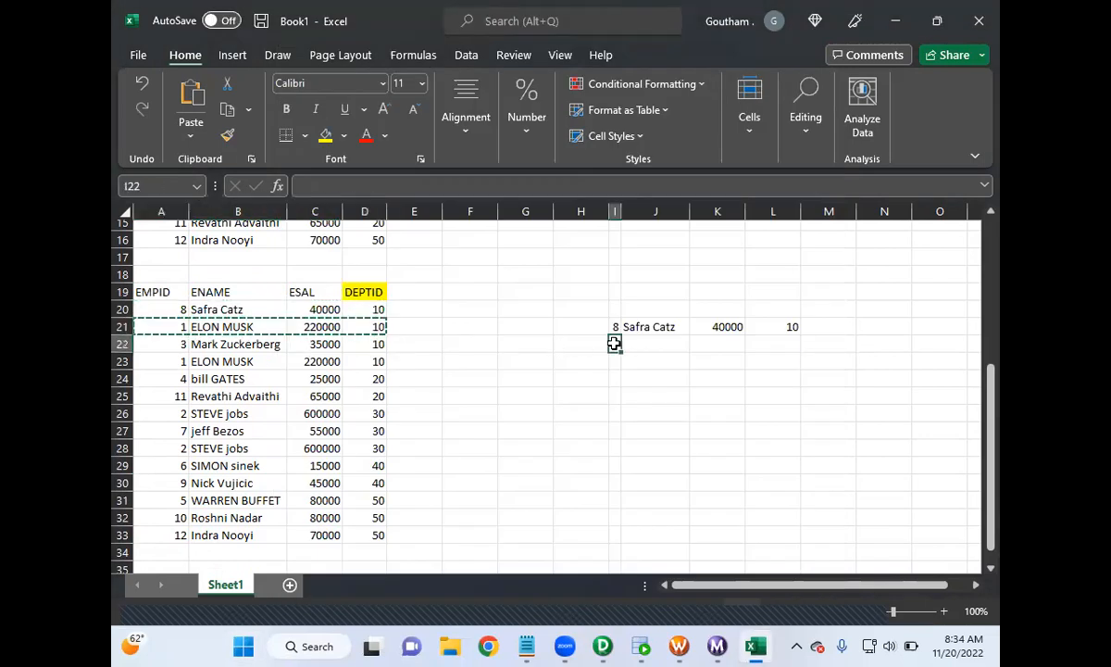
key("ctrl+v")
- Copy the third department 10 record from A22:D22 to I23
left_click(181, 344)
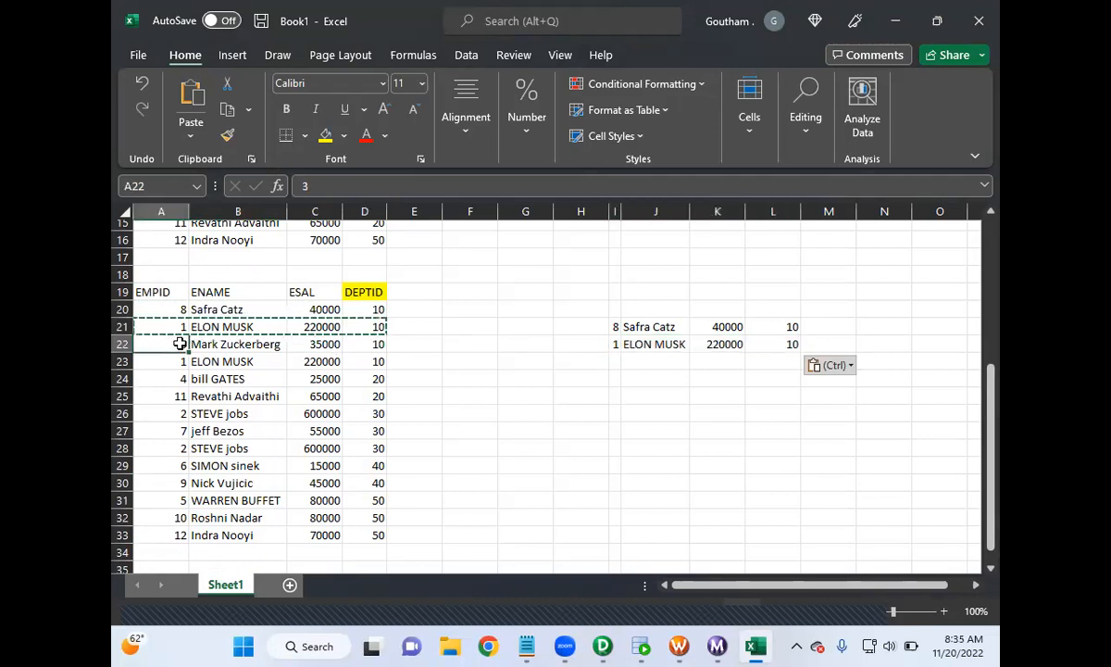
key("shift+Right")
key("shift+Right")
key("shift+Right")
key("ctrl+c")
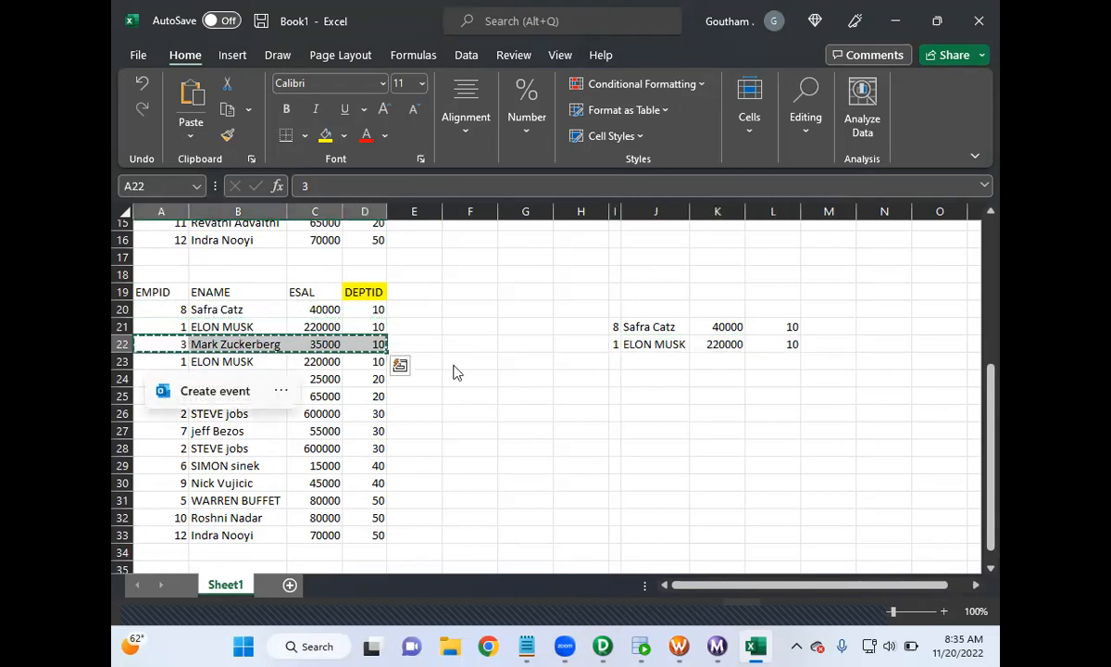
left_click(615, 360)
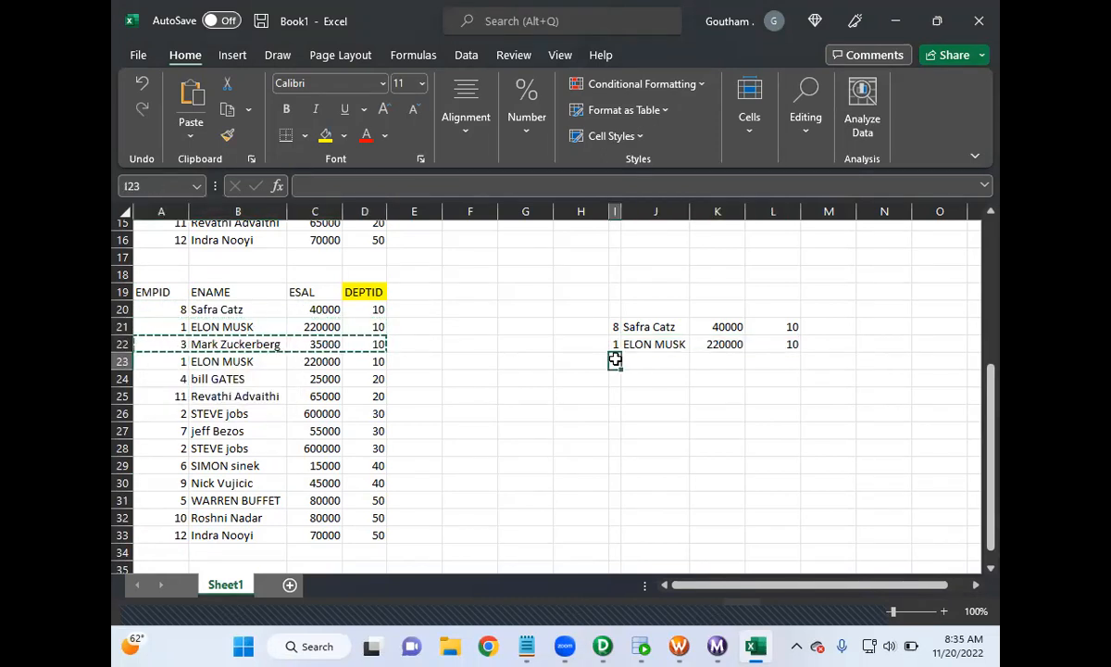
key("ctrl+v")
- Copy the last department 10 record from A23:D23 to I24
left_click(181, 360)
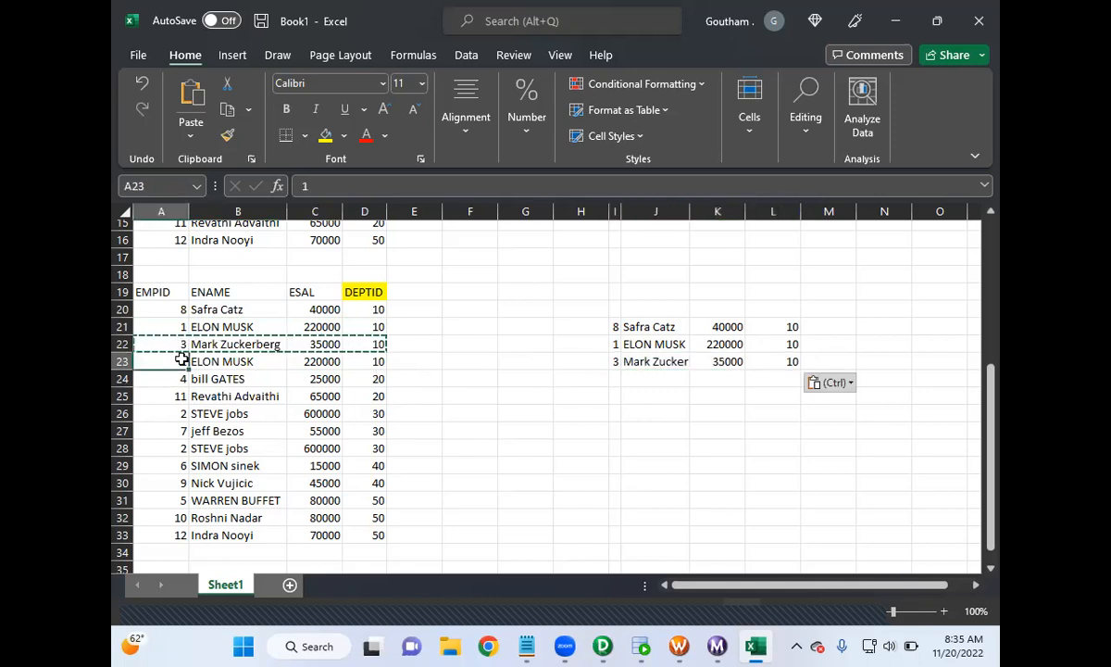
key("shift+Right")
key("shift+Right")
key("shift+Right")
key("ctrl+c")
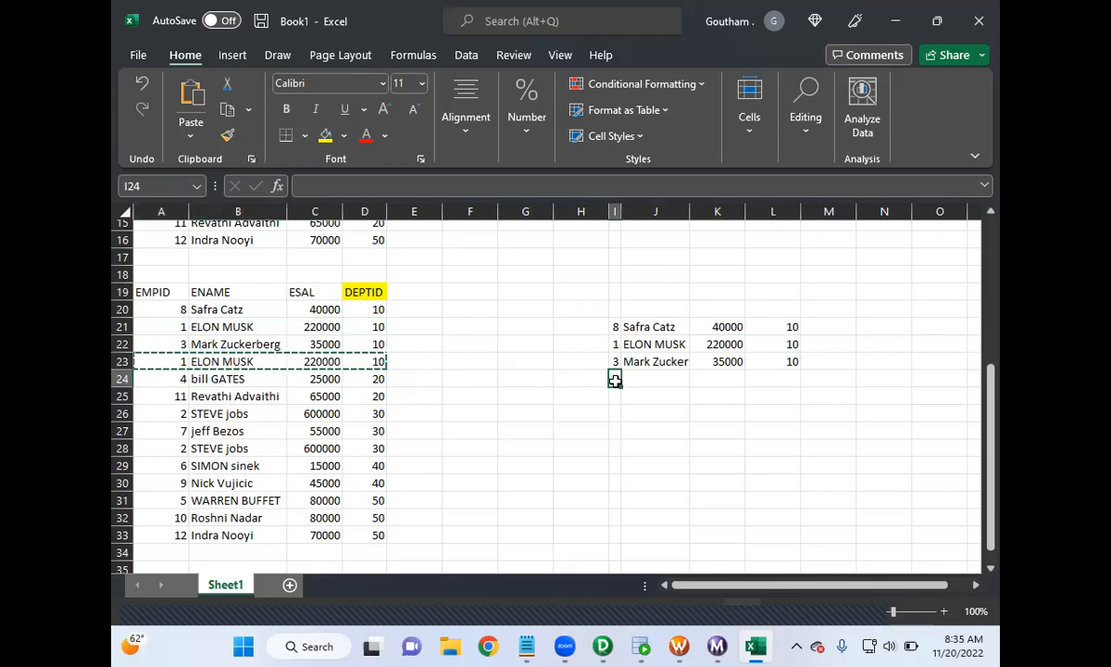
key("ctrl+v")
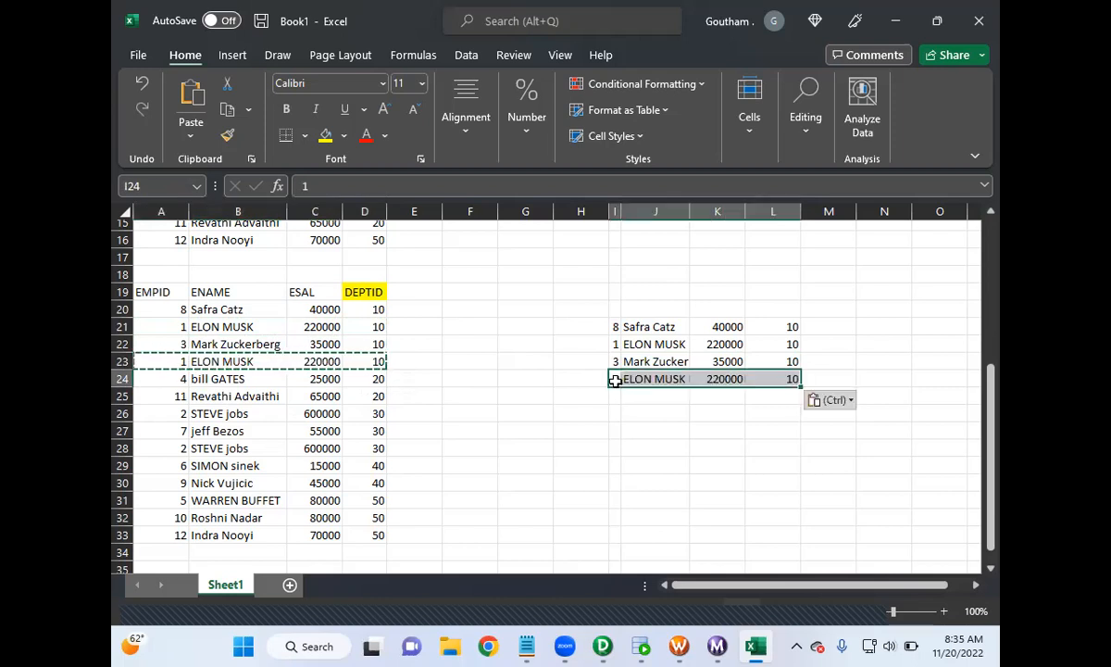
- Examine the first department 20 record in A24:D24 against the collected department 10 records in I21:K24
left_click(185, 378)
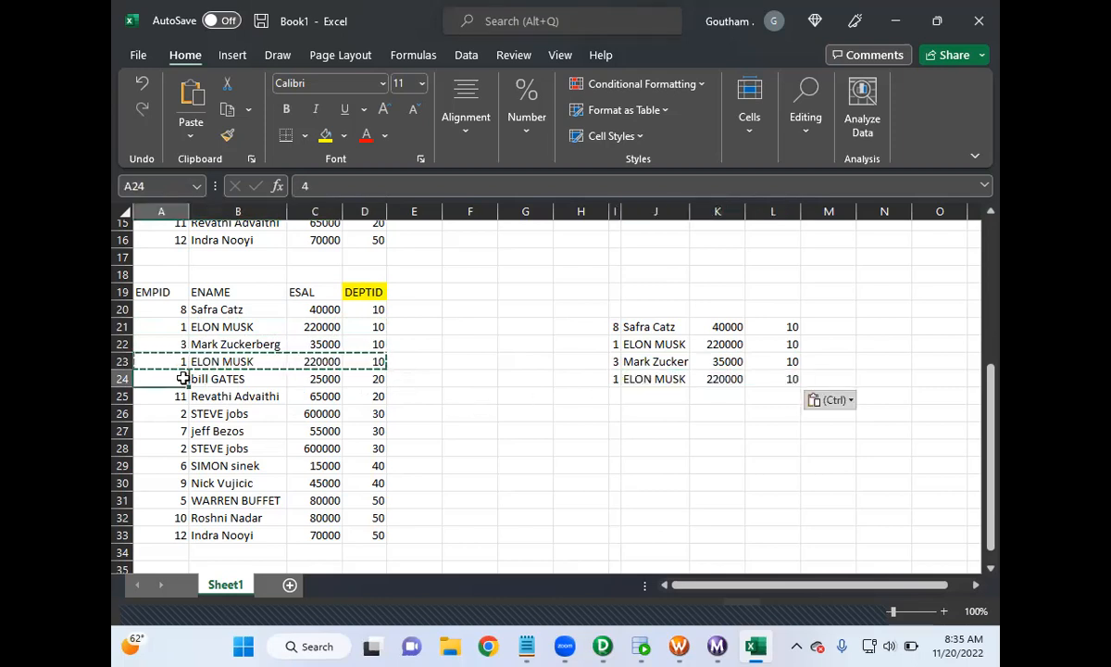
key("shift+Right")
key("shift+Right")
key("shift+Right")
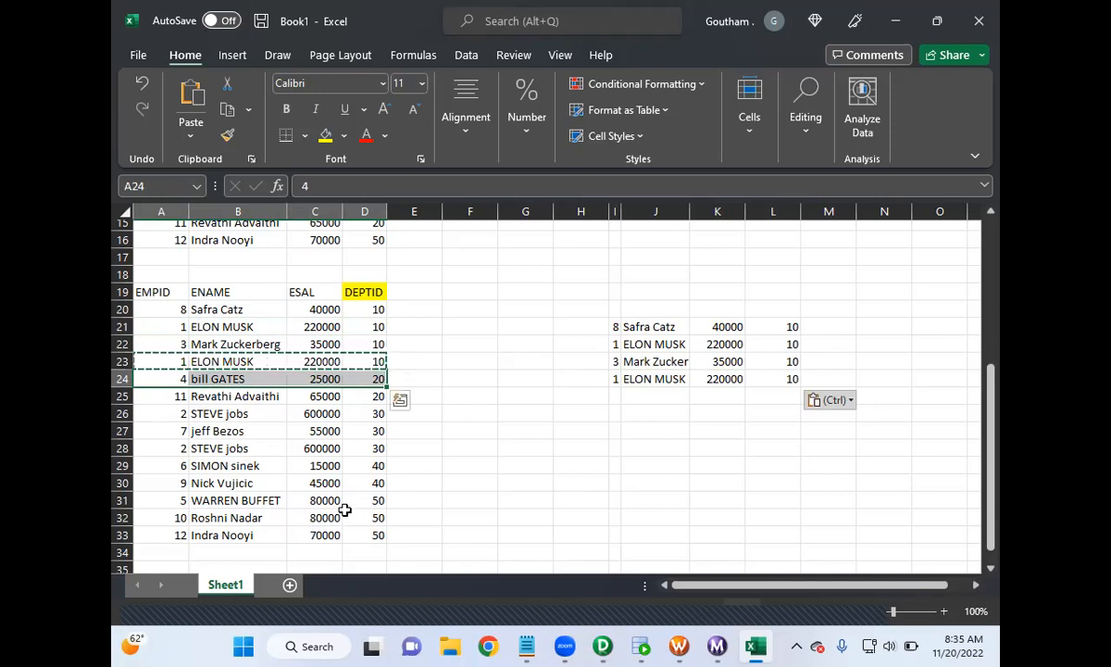
left_click_drag(615, 378, 735, 324)
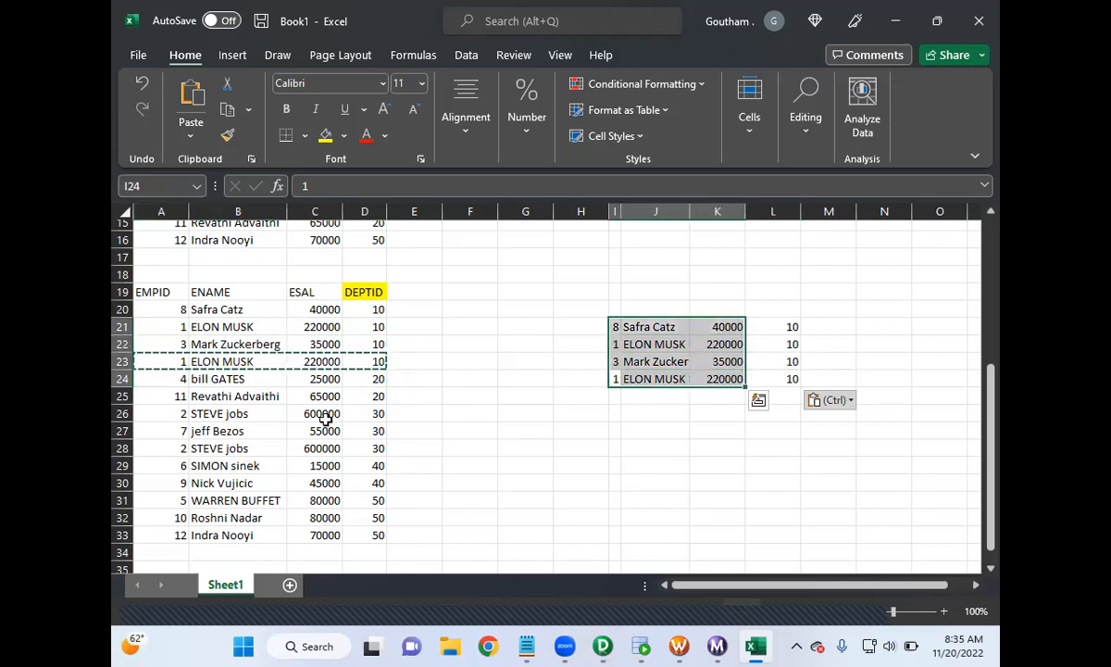
- Copy the first department 20 record from A24:D24 to I25
left_click(175, 380)
left_click_drag(175, 379, 375, 385)
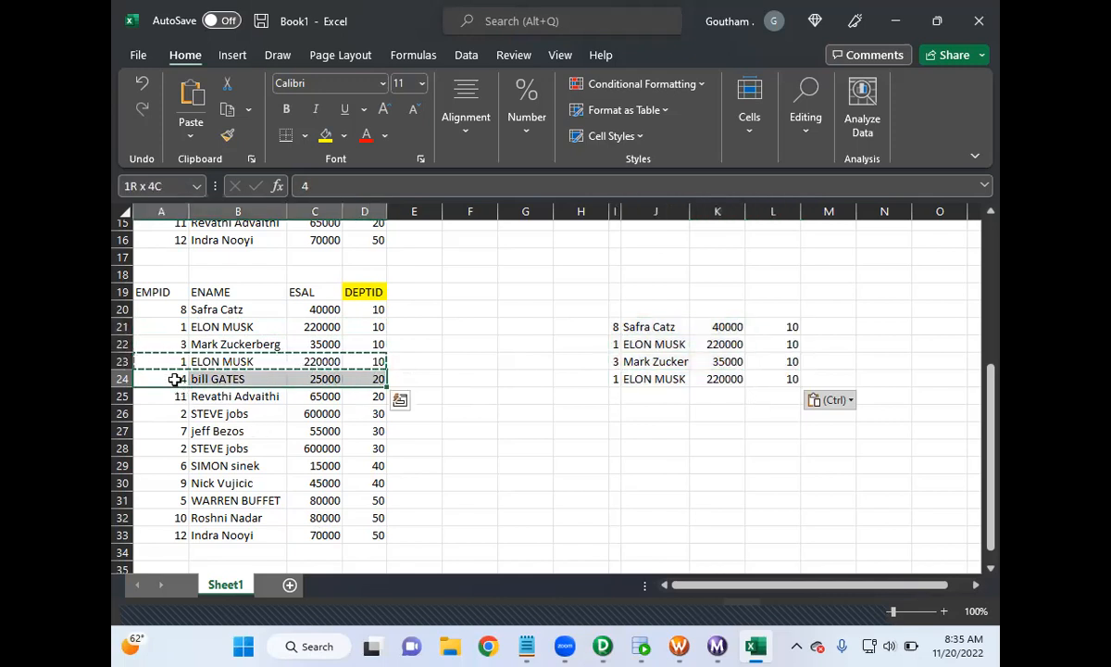
key("ctrl+c")
left_click(614, 396)
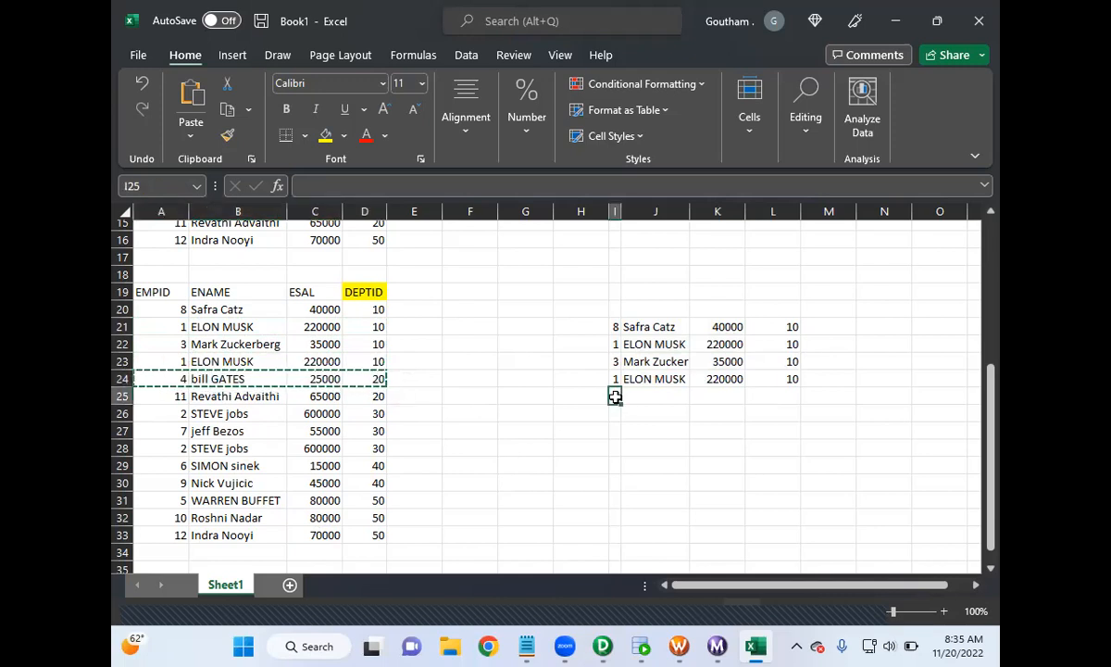
key("ctrl+v")
- Copy the second department 20 record from A25:D25 to I26
left_click(175, 396)
key("shift+Right")
key("shift+Right")
key("shift+Right")
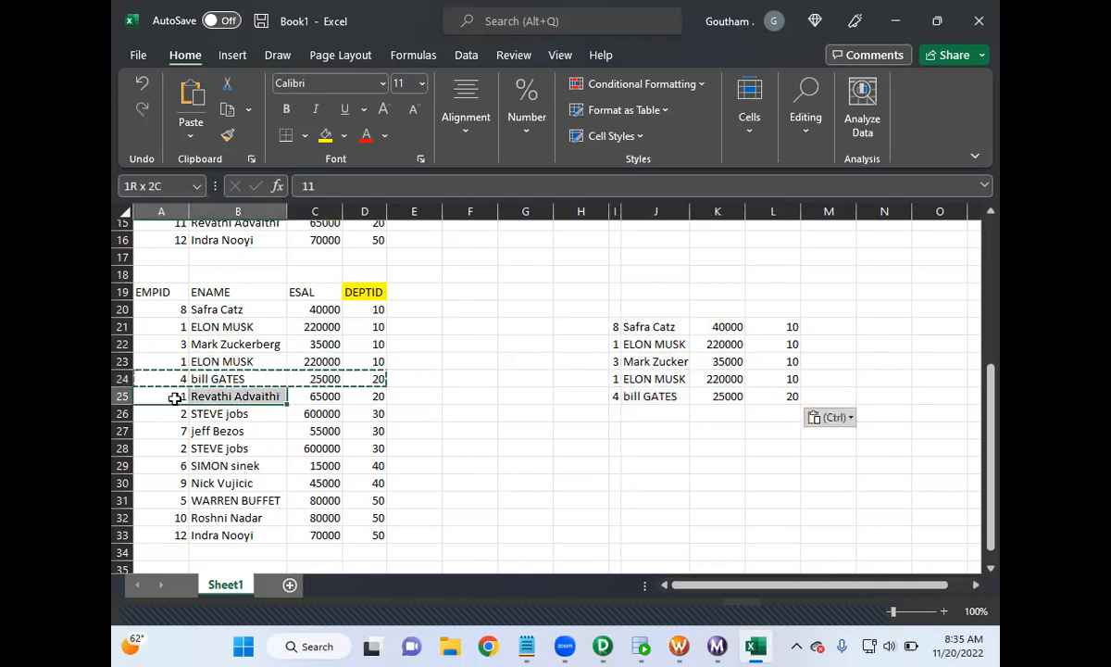
key("ctrl+c")
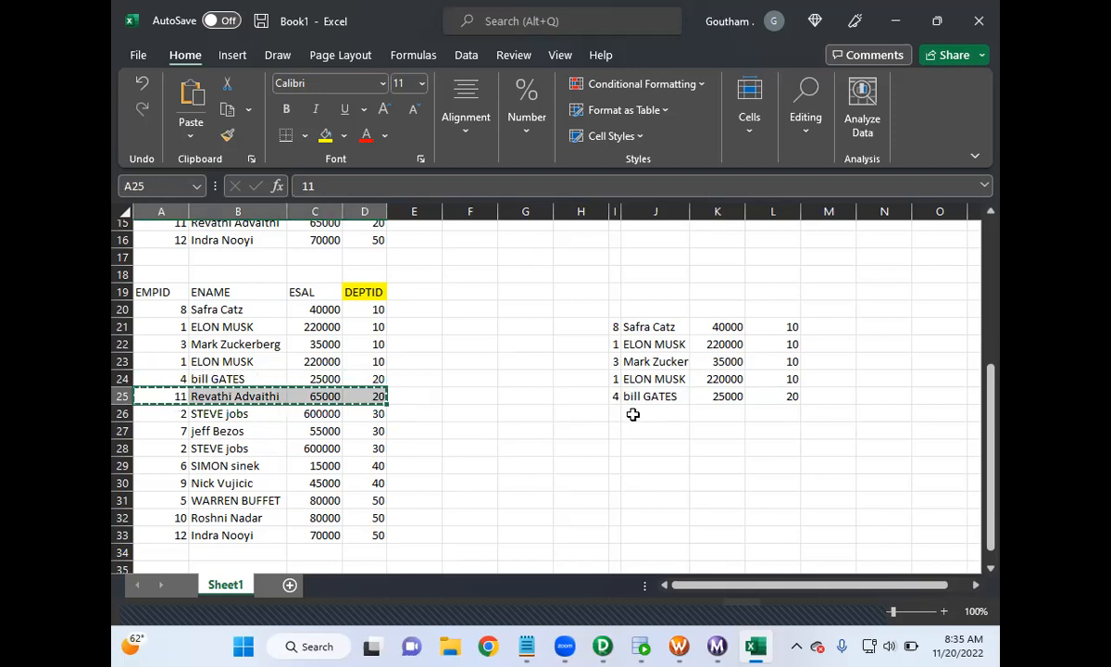
left_click(615, 414)
key("ctrl+v")
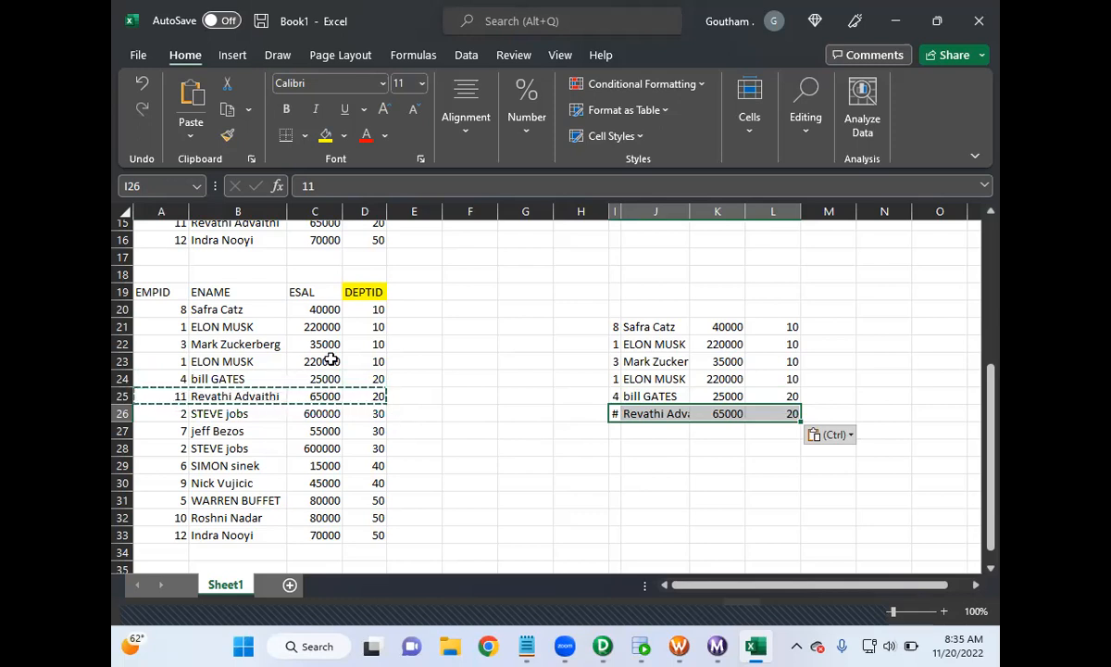
- Examine the department 10 rows in A20:D23 of the sorted table as one group, and compare with the unsorted table above
left_click(153, 310)
left_click_drag(154, 311, 198, 344)
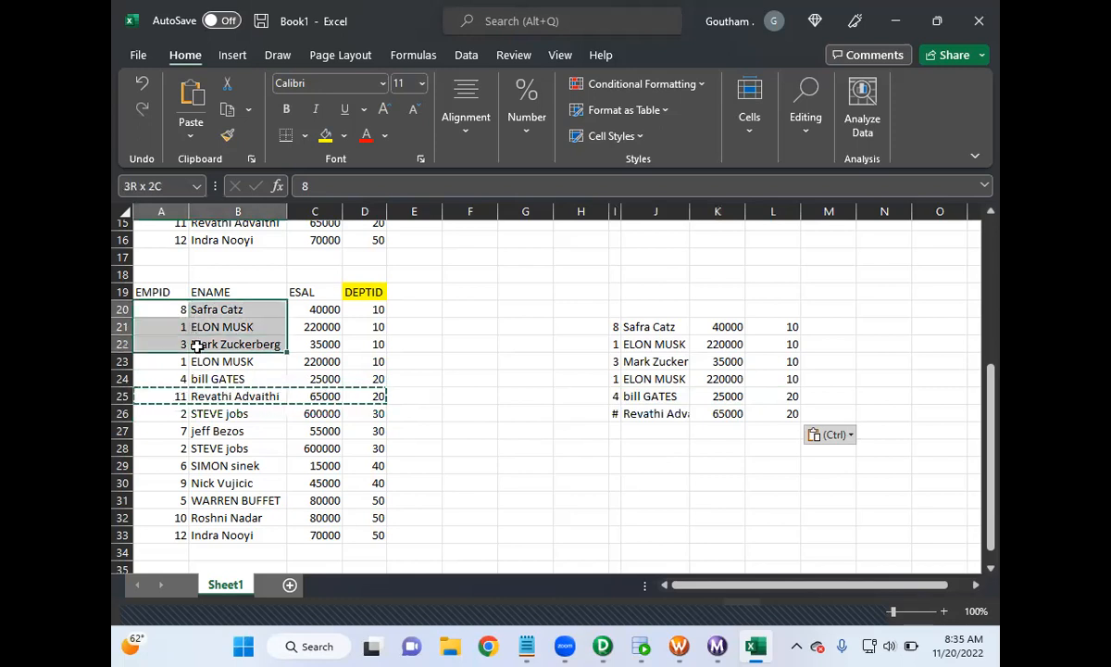
left_click_drag(250, 383, 371, 378)
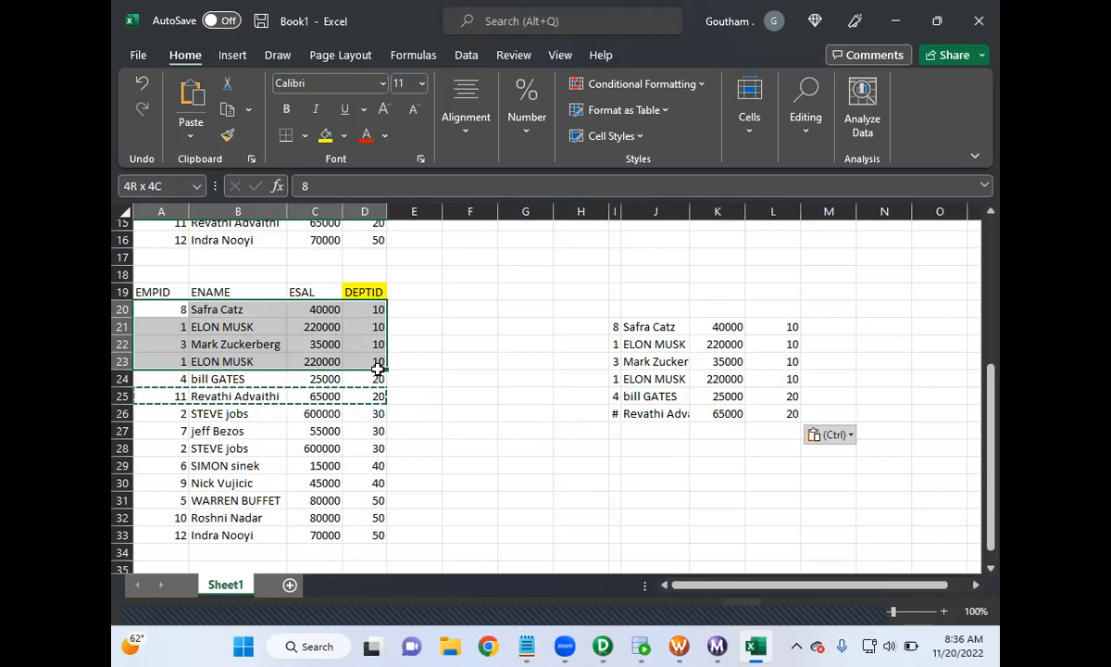
left_click_drag(379, 368, 379, 375)
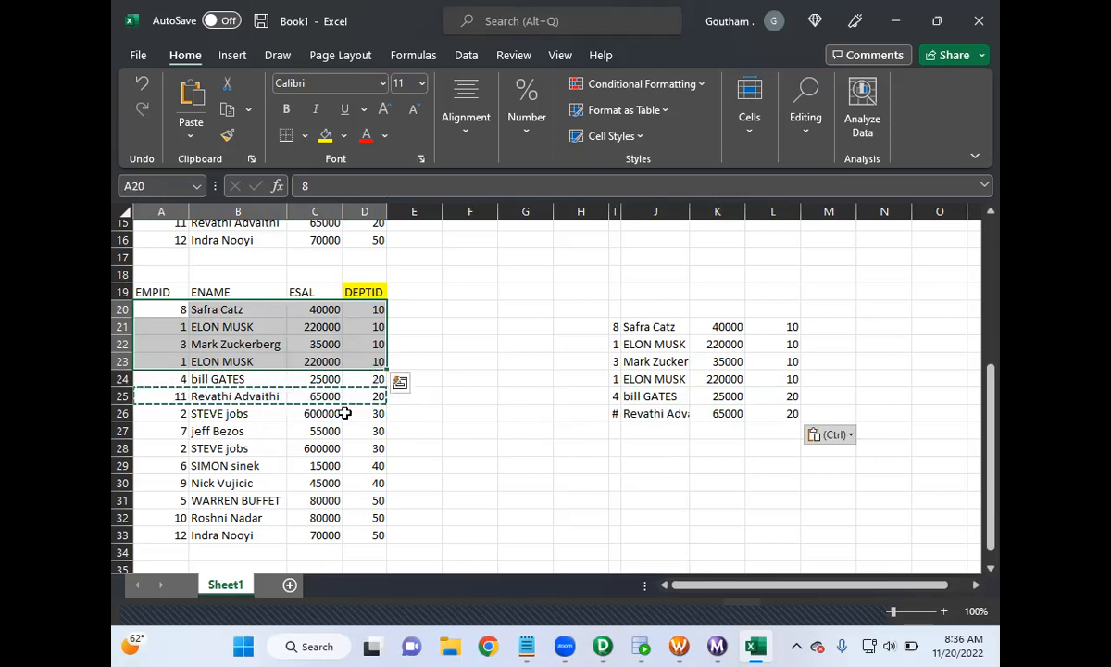
left_click(350, 549)
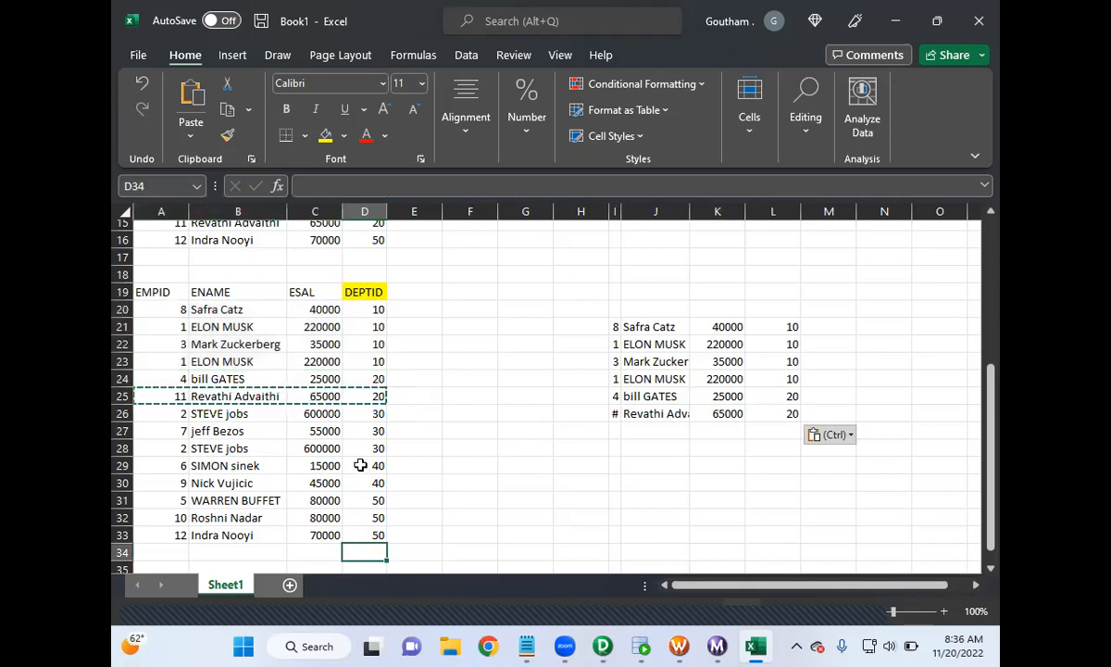
left_click_drag(372, 361, 165, 312)
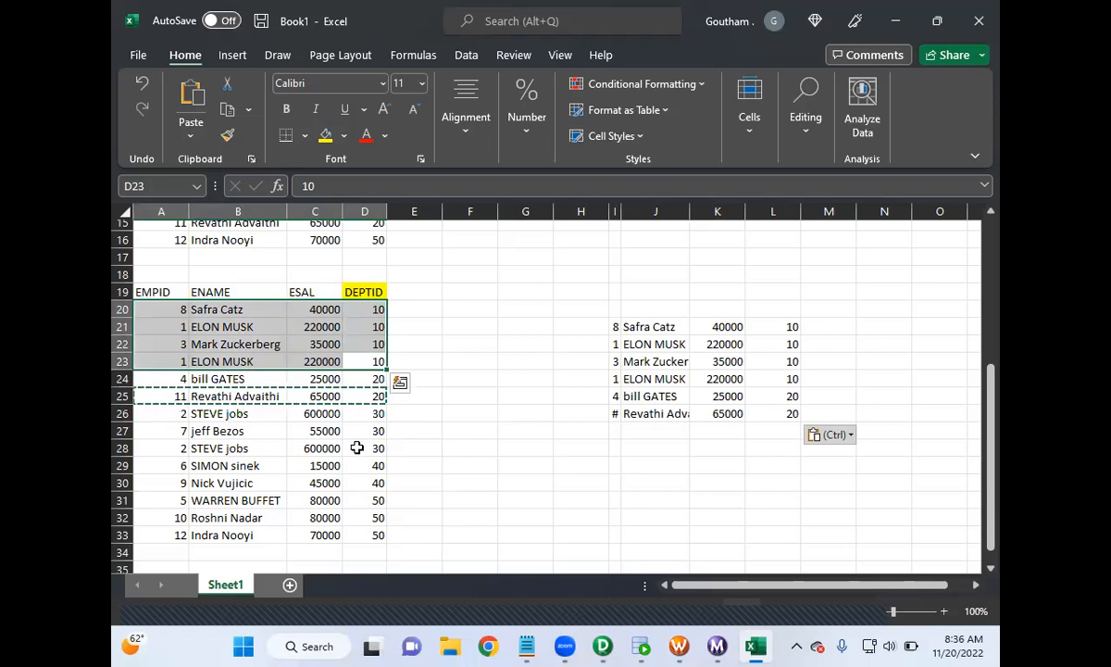
left_click_drag(170, 551, 364, 545)
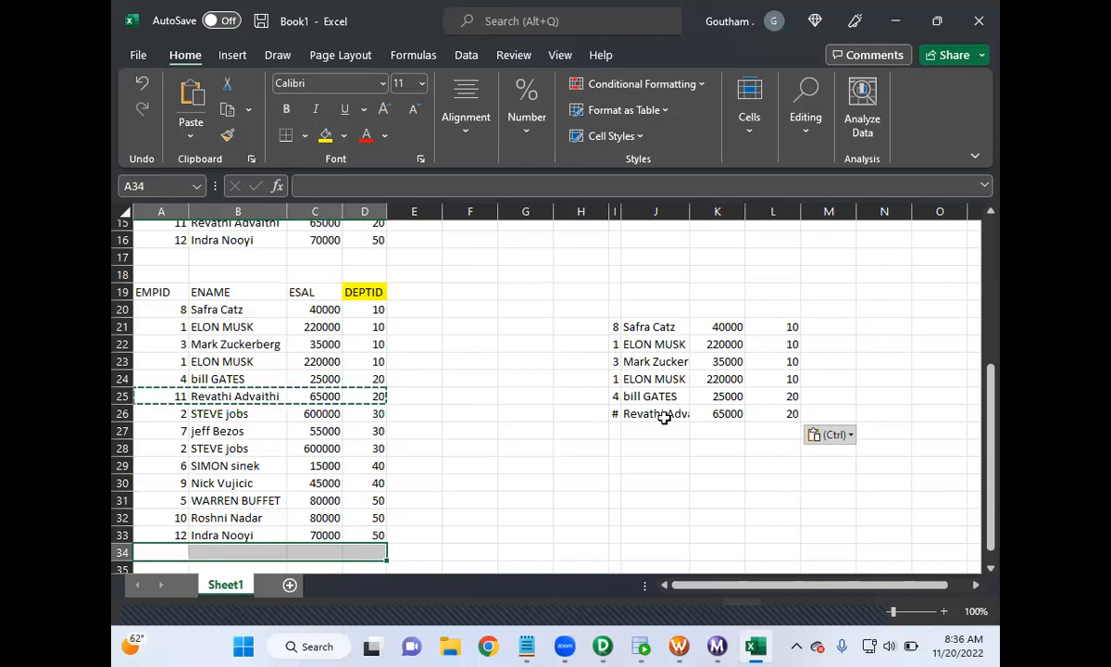
scroll(664, 418, "up", 5)
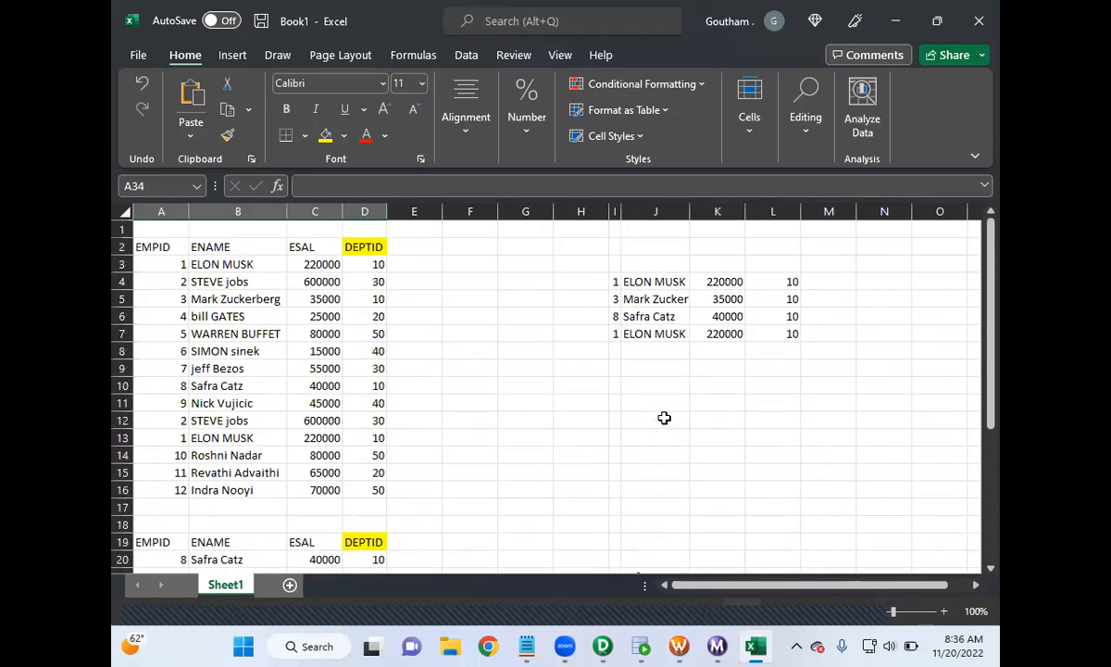
- Switch to PowerCenter Designer and add a Sorter transformation above the gap between SQ_EMPSRC and AGGTRANS
left_click(603, 646)
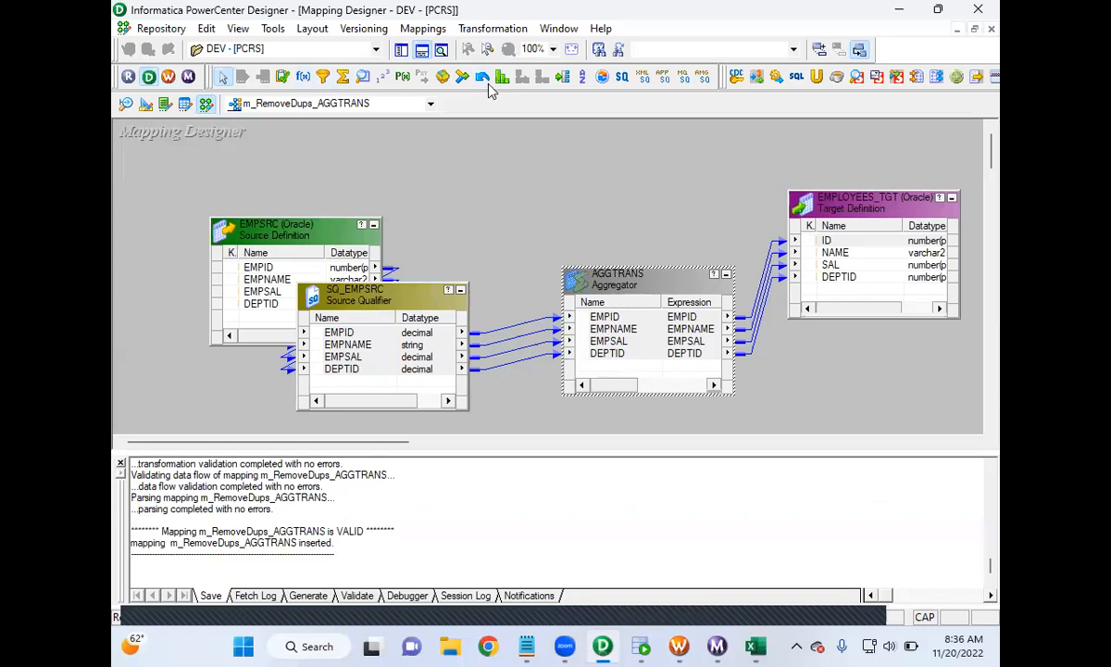
left_click(585, 82)
left_click(504, 175)
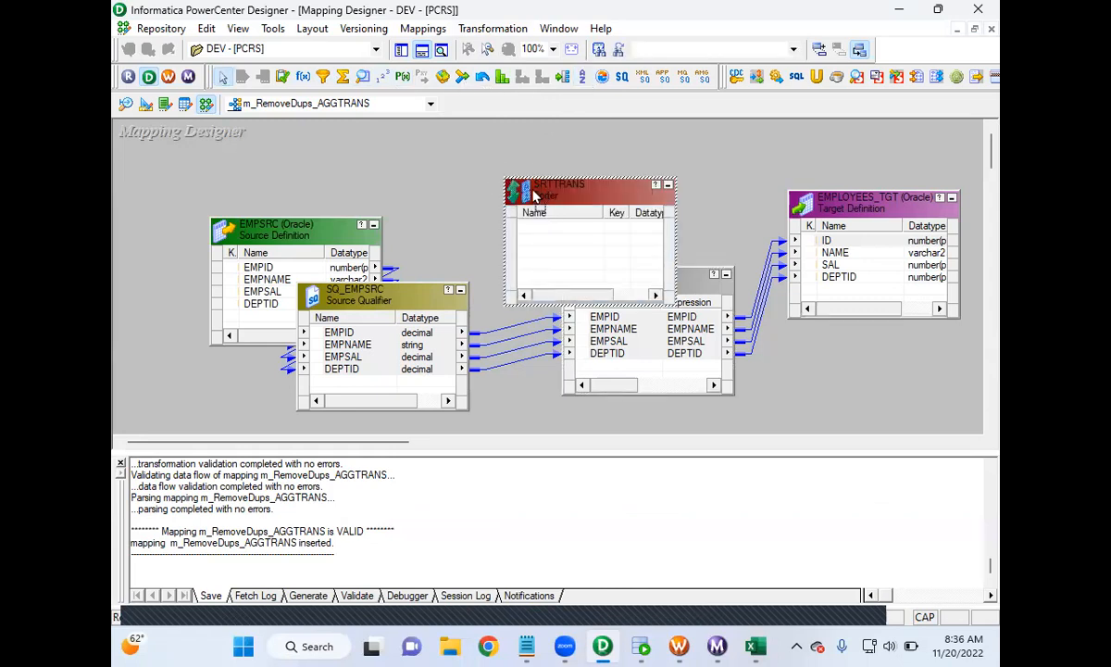
left_click_drag(487, 312, 432, 289)
- Link the EMPID, EMPNAME, EMPSAL and DEPTID ports of SQ_EMPSRC into the Sorter
left_click(329, 334)
key("shift+Down")
key("shift+Down")
key("shift+Down")
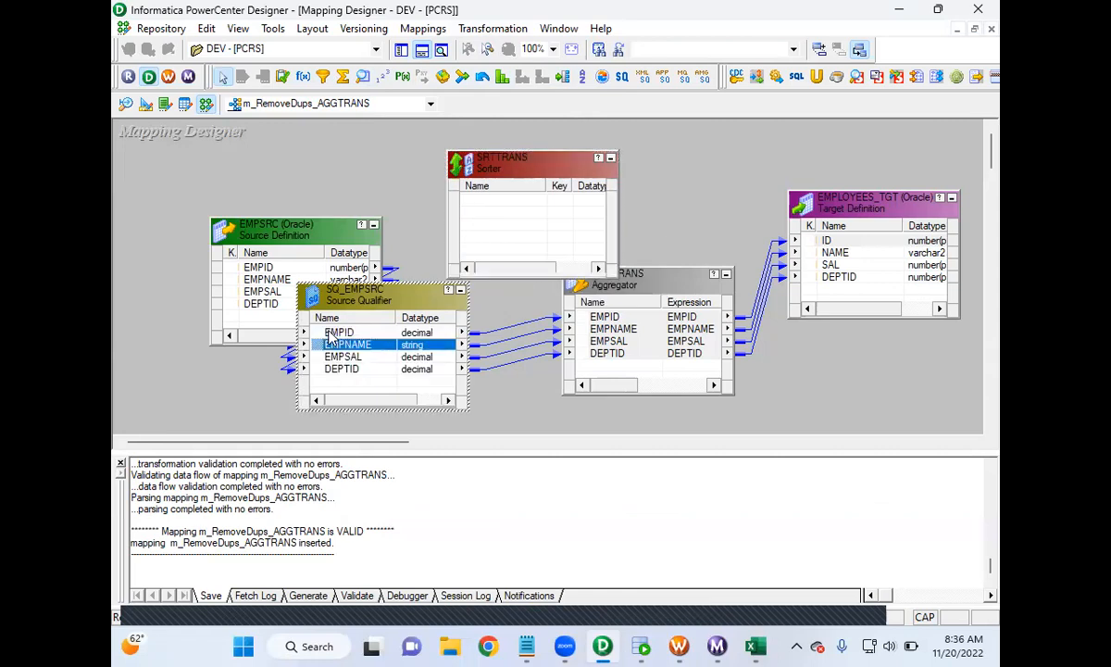
left_click_drag(329, 336, 524, 227)
- Make DEPTID the Sorter's sort key with ascending direction and apply the change
double_click(495, 170)
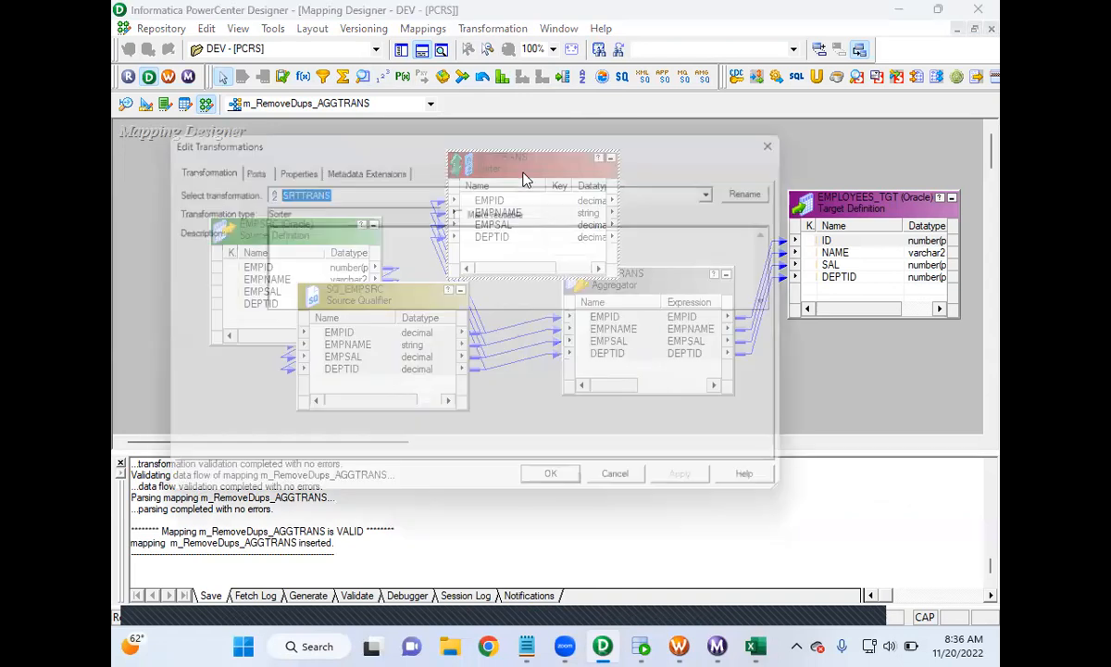
left_click(241, 164)
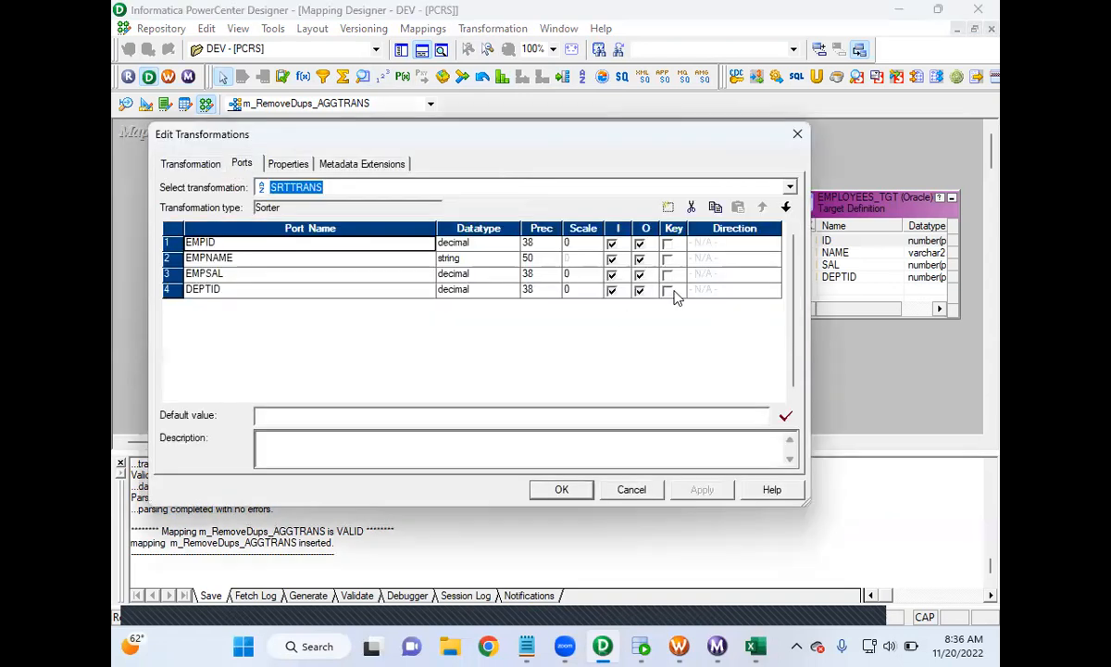
left_click(667, 290)
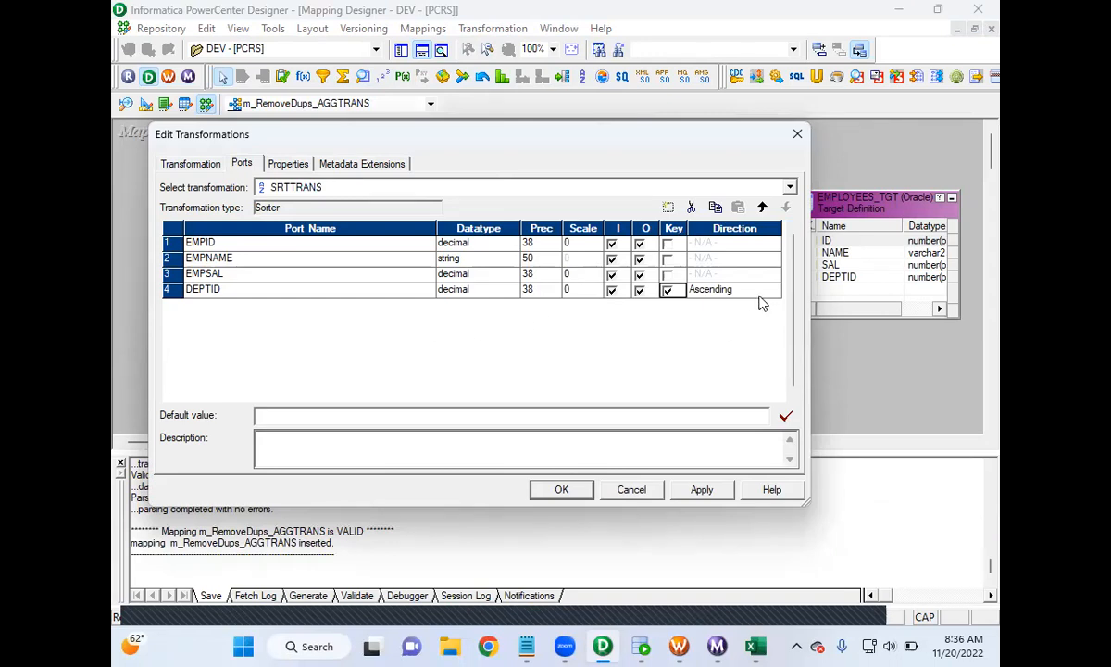
left_click(687, 491)
left_click(562, 491)
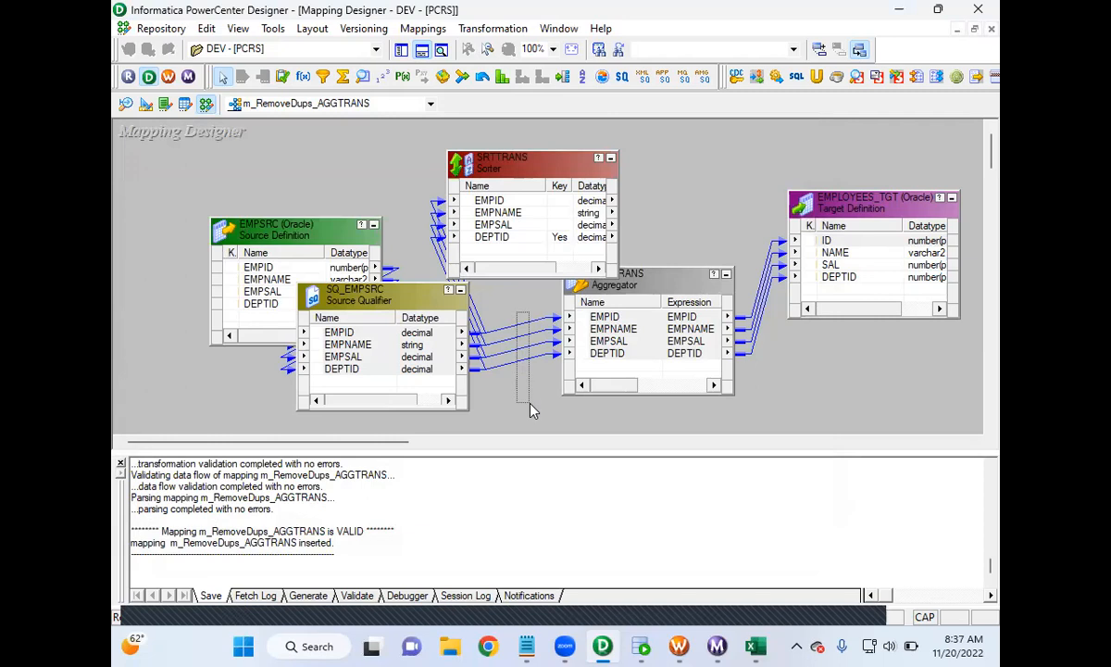
- Delete the four direct links between SQ_EMPSRC and AGGTRANS
left_click(500, 359)
left_click(207, 29)
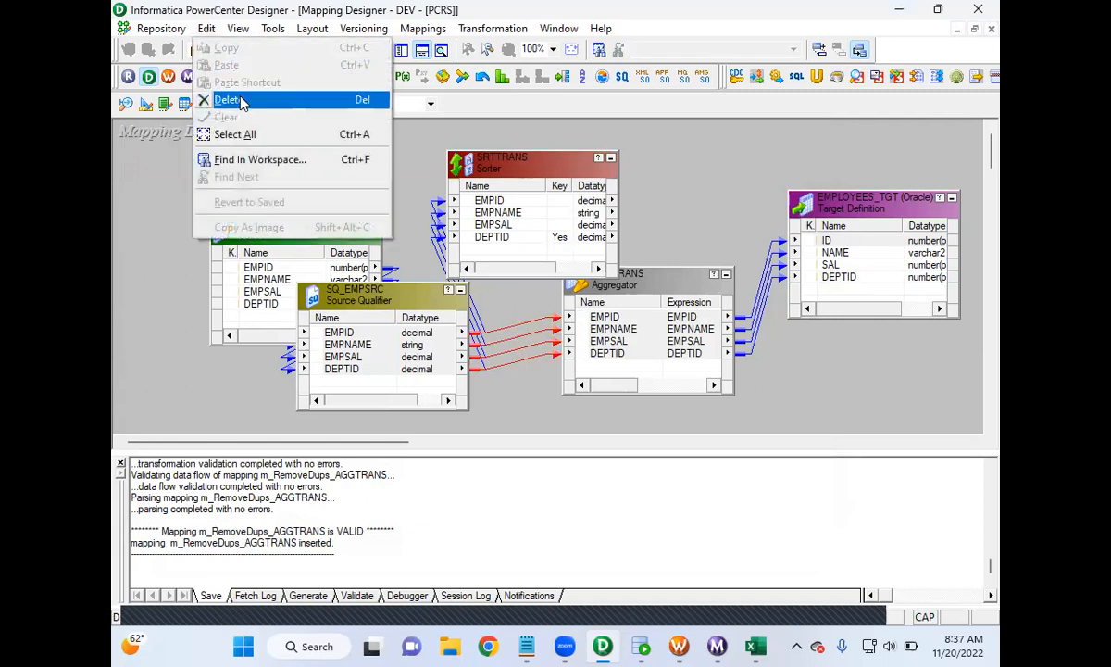
left_click(228, 99)
- Link the Sorter's EMPID, EMPNAME, EMPSAL and DEPTID ports to the matching AGGTRANS ports
left_click(474, 201)
key("shift+Down")
key("shift+Down")
key("shift+Down")
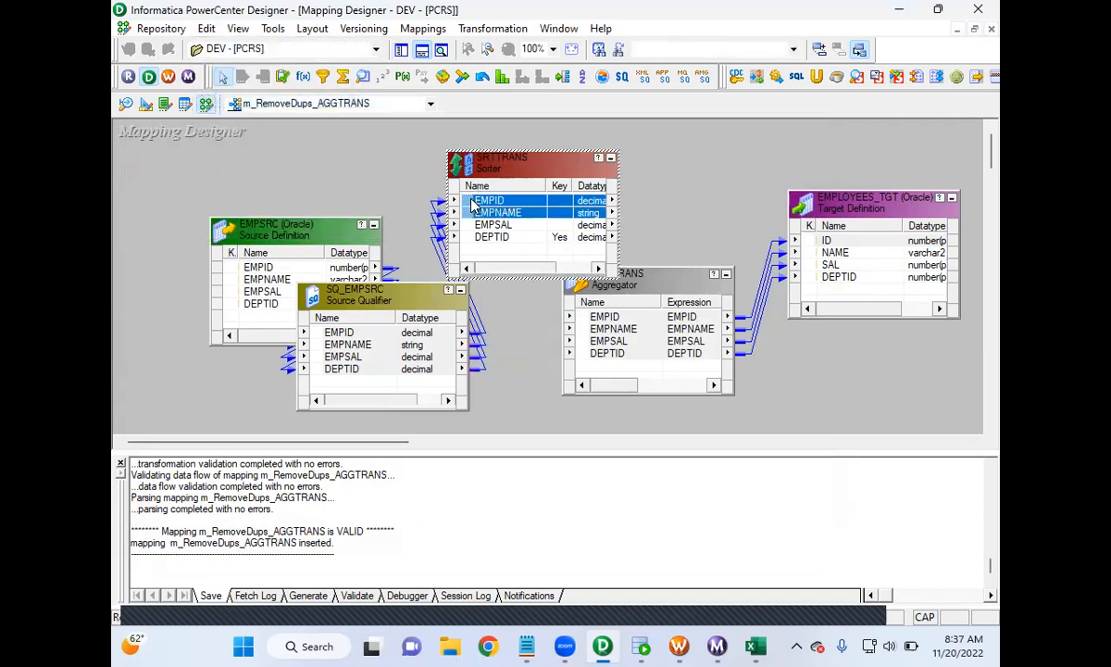
left_click_drag(476, 201, 596, 320)
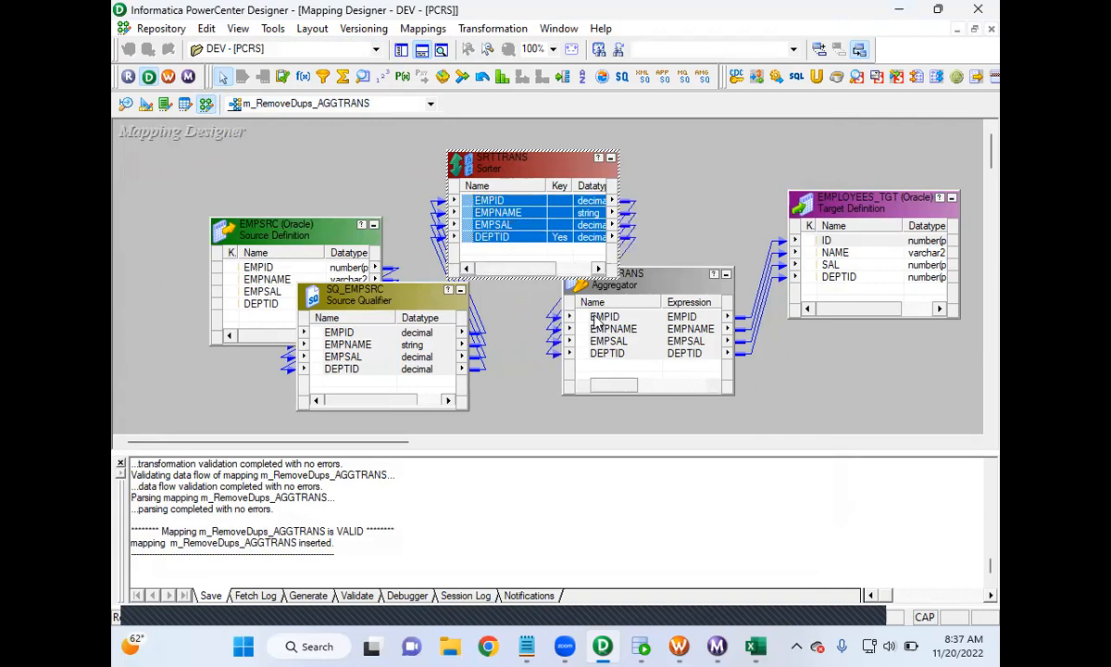
- Clear GroupBy for EMPID, EMPNAME and EMPSAL in AGGTRANS so that only DEPTID is grouped, and apply the change
double_click(659, 292)
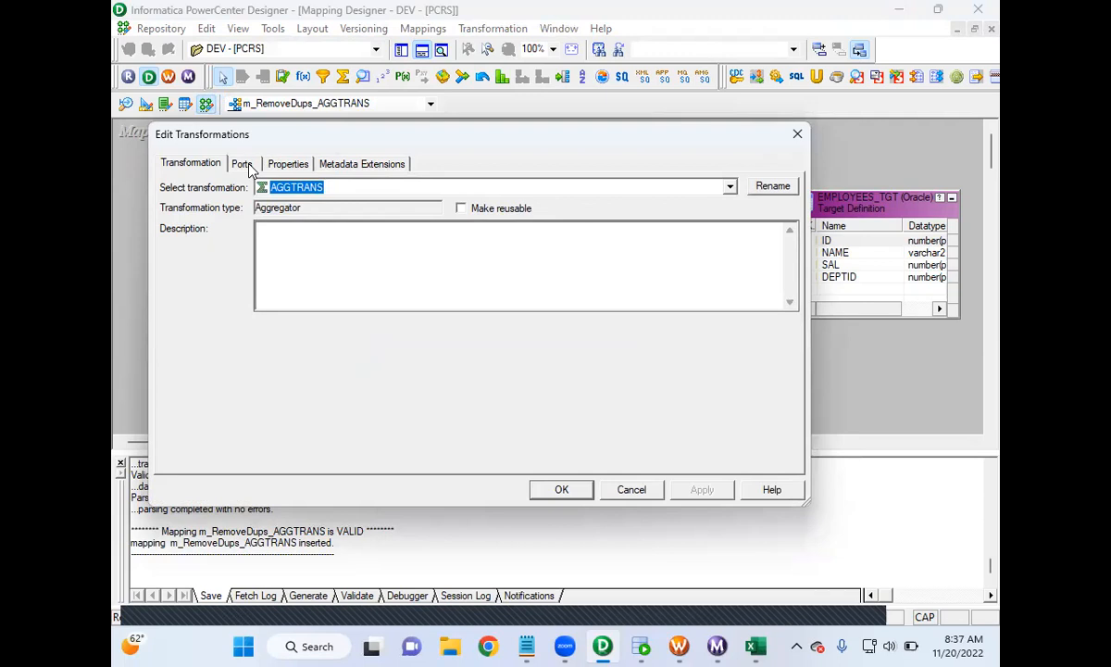
left_click(242, 164)
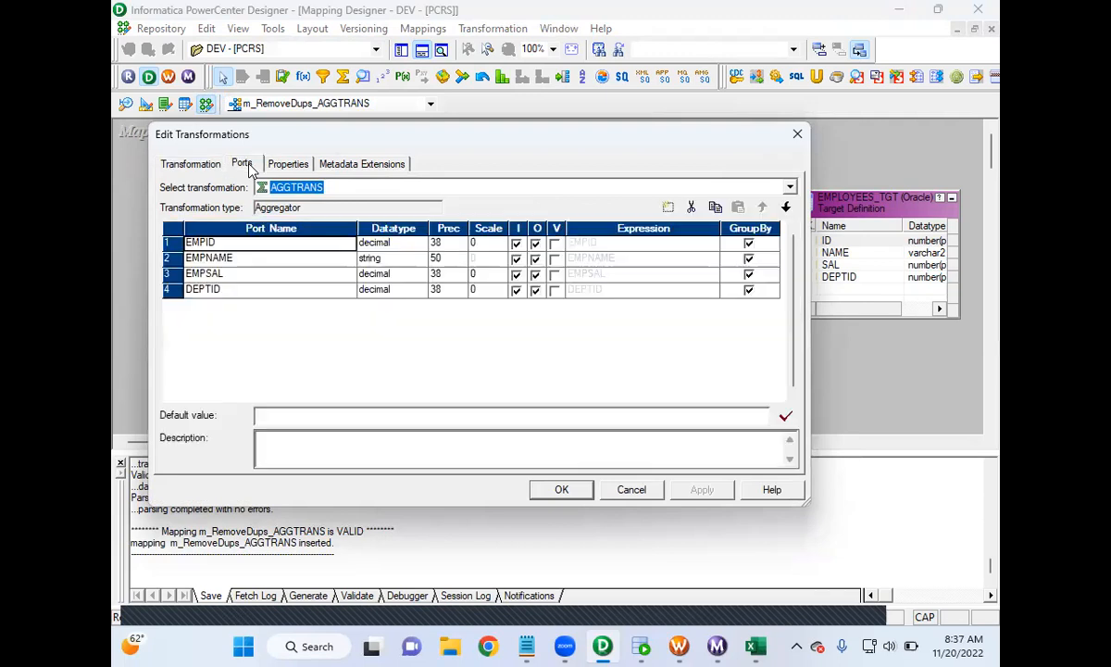
left_click(748, 245)
left_click(749, 244)
left_click(749, 258)
left_click(748, 274)
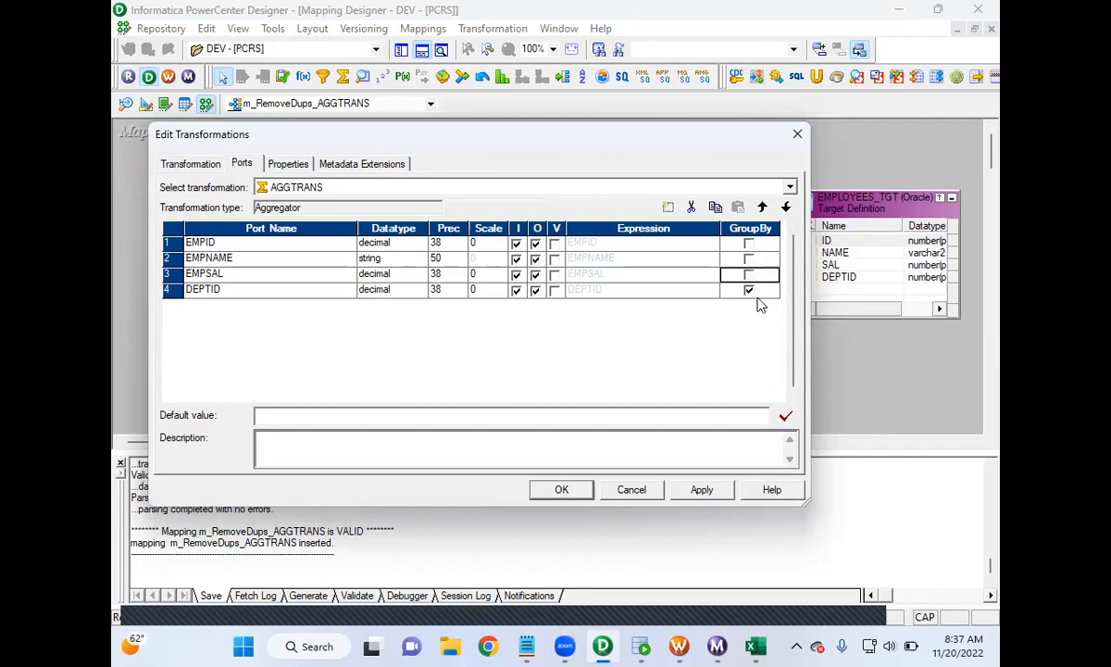
left_click(702, 489)
left_click(561, 489)
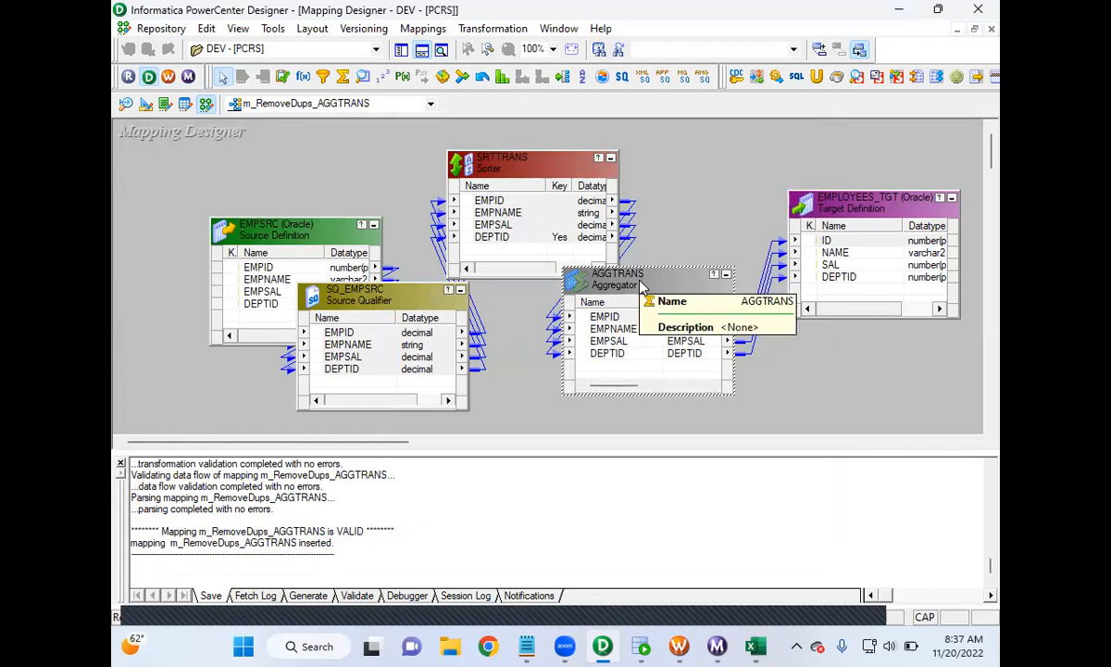
- Enable Sorted Input in the AGGTRANS properties and shift the aggregator slightly away from the Sorter
double_click(641, 286)
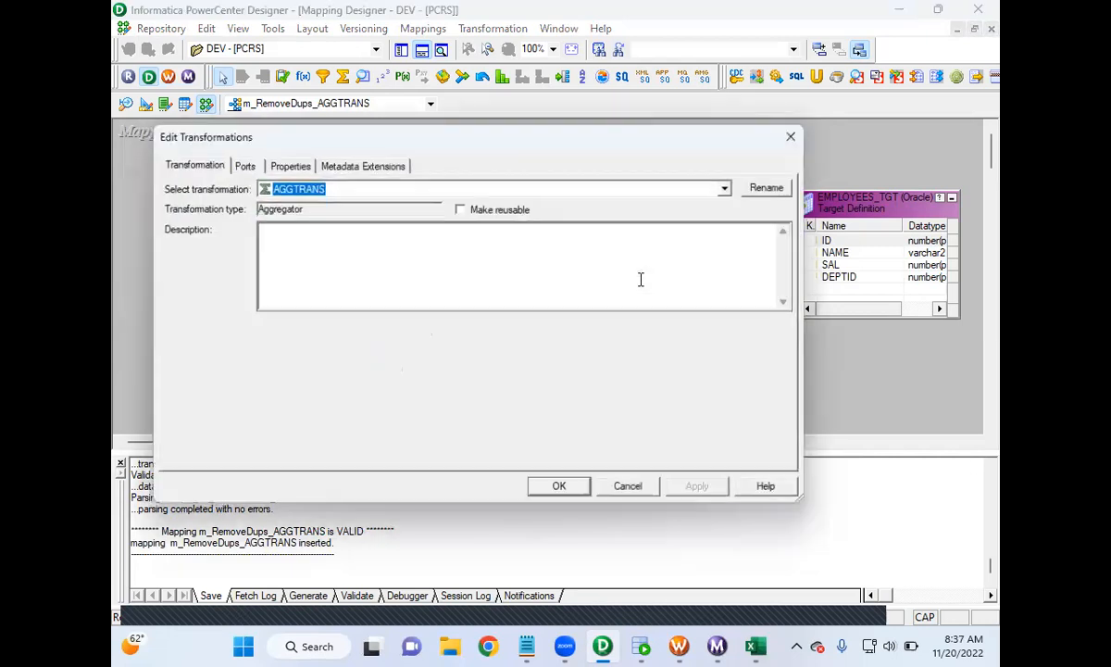
left_click(239, 163)
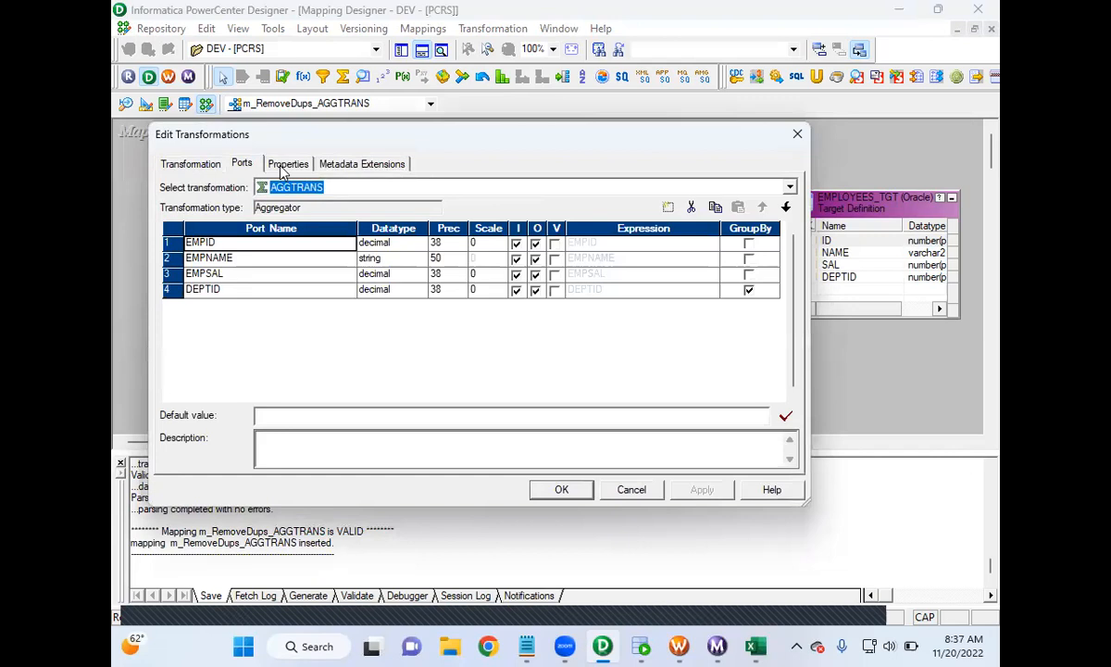
left_click(282, 171)
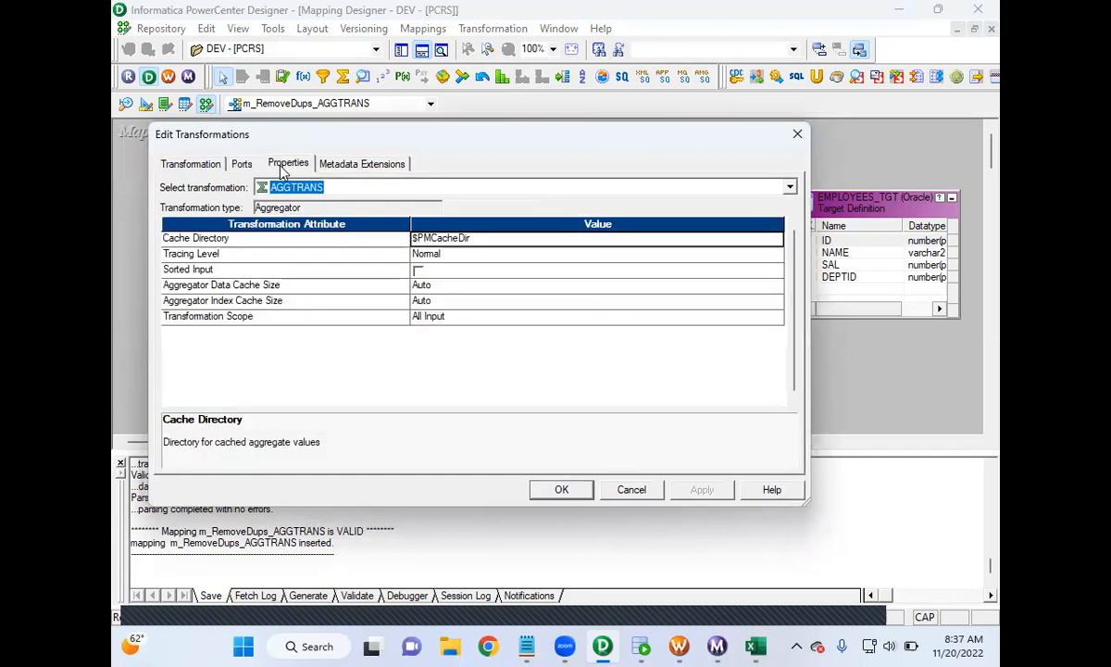
left_click(418, 271)
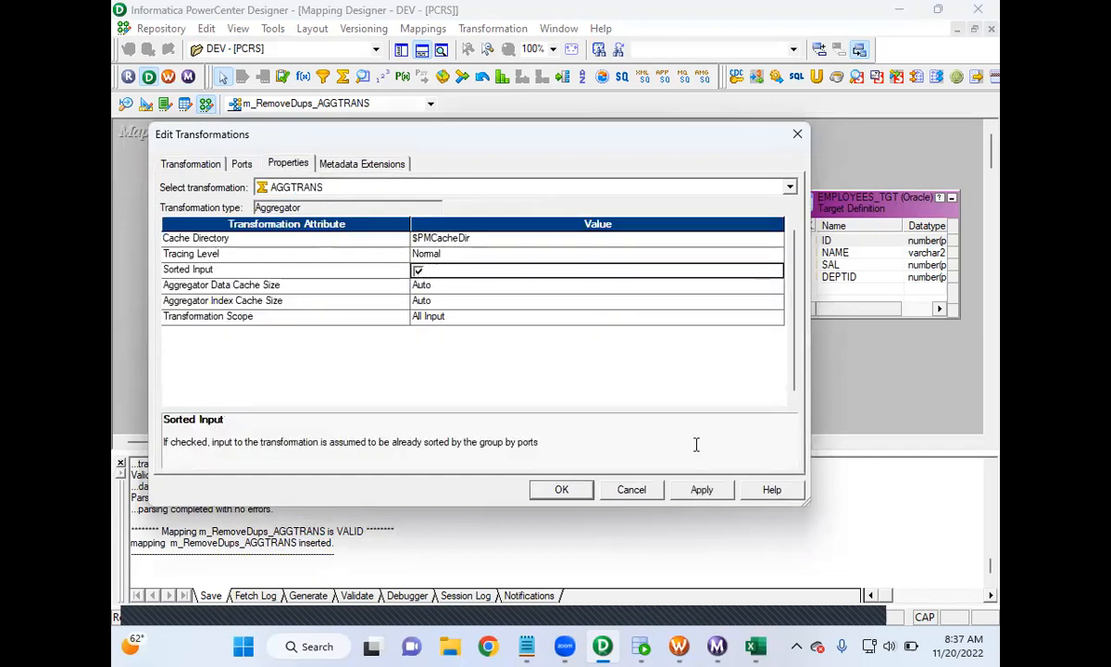
left_click(702, 489)
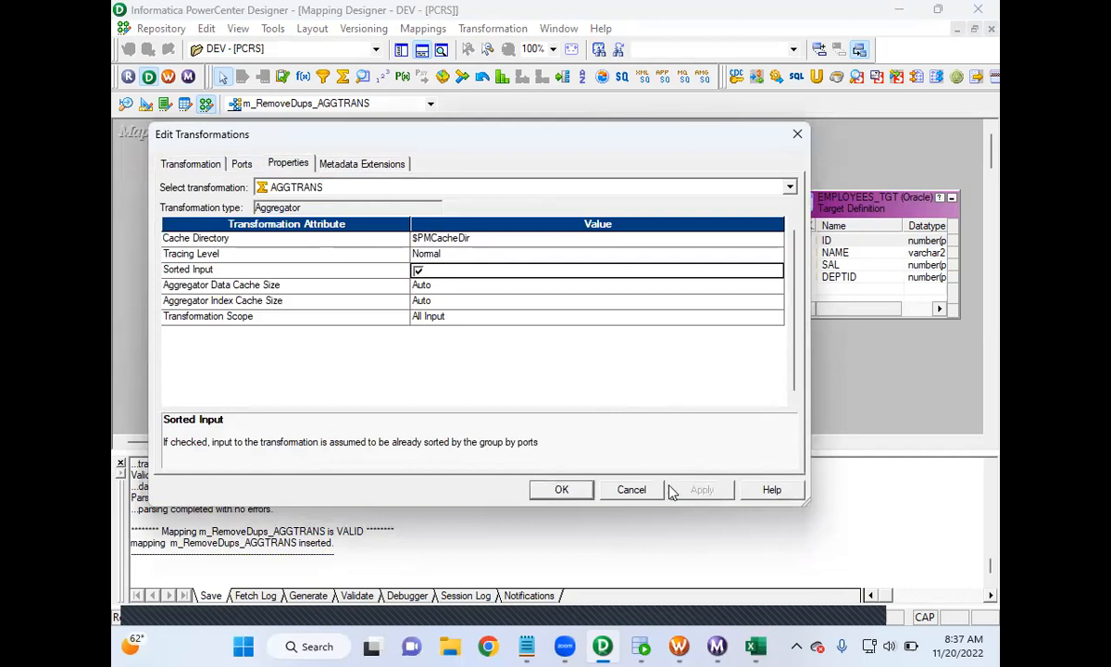
left_click(579, 490)
left_click_drag(633, 287, 655, 291)
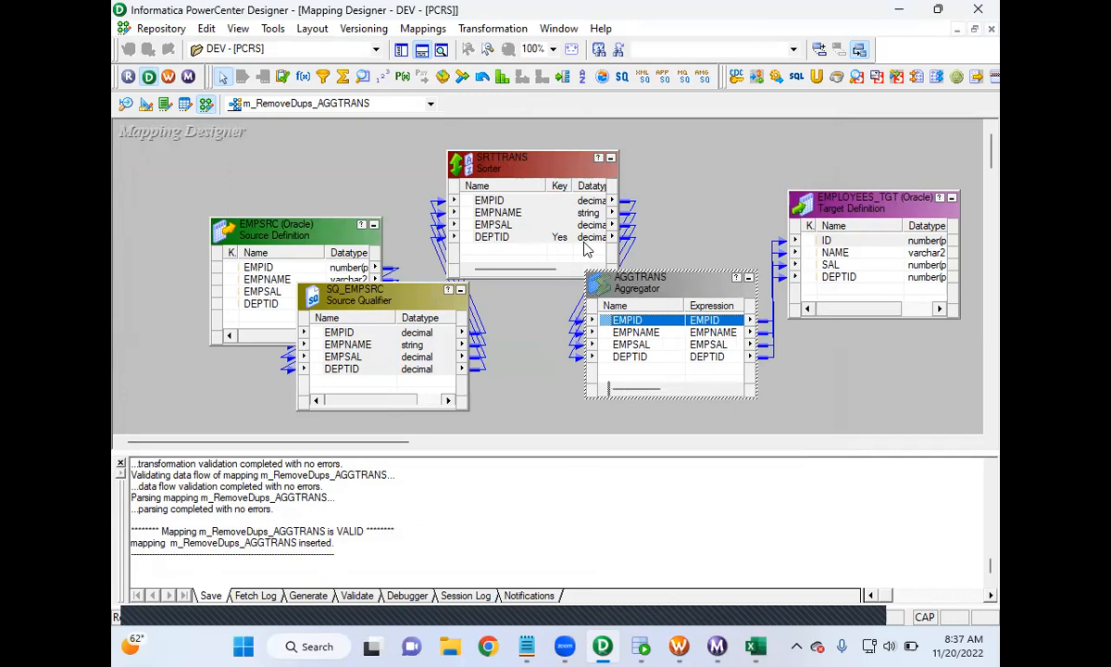
- Check the Sorted Input setting of AGGTRANS and save the mapping m_RemoveDups_AGGTRANS
double_click(625, 282)
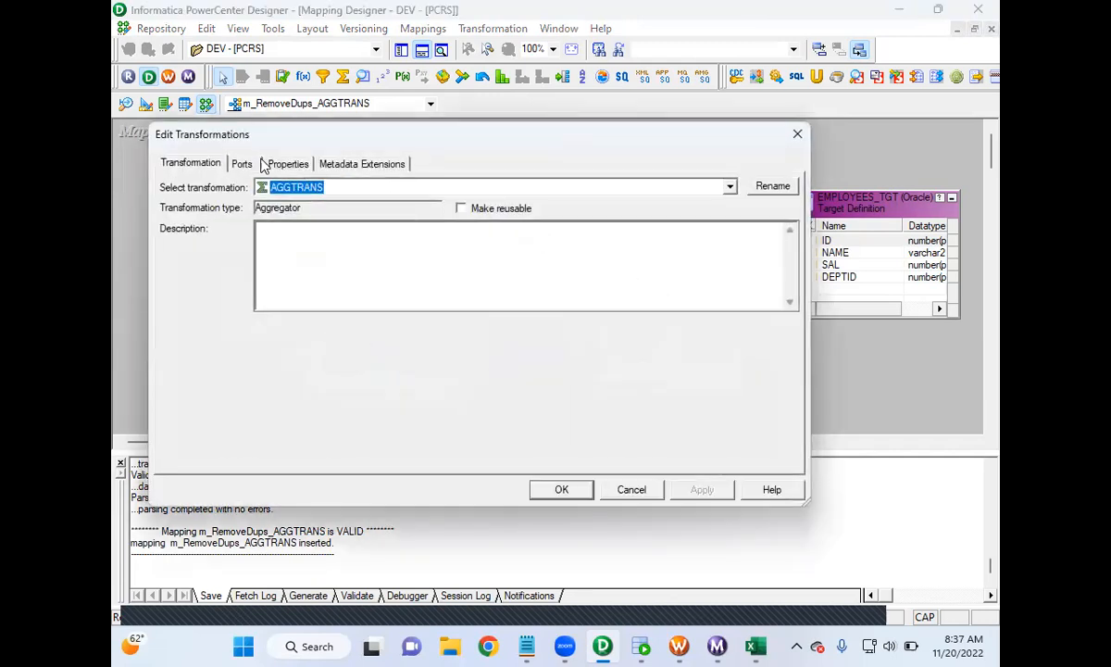
left_click(280, 170)
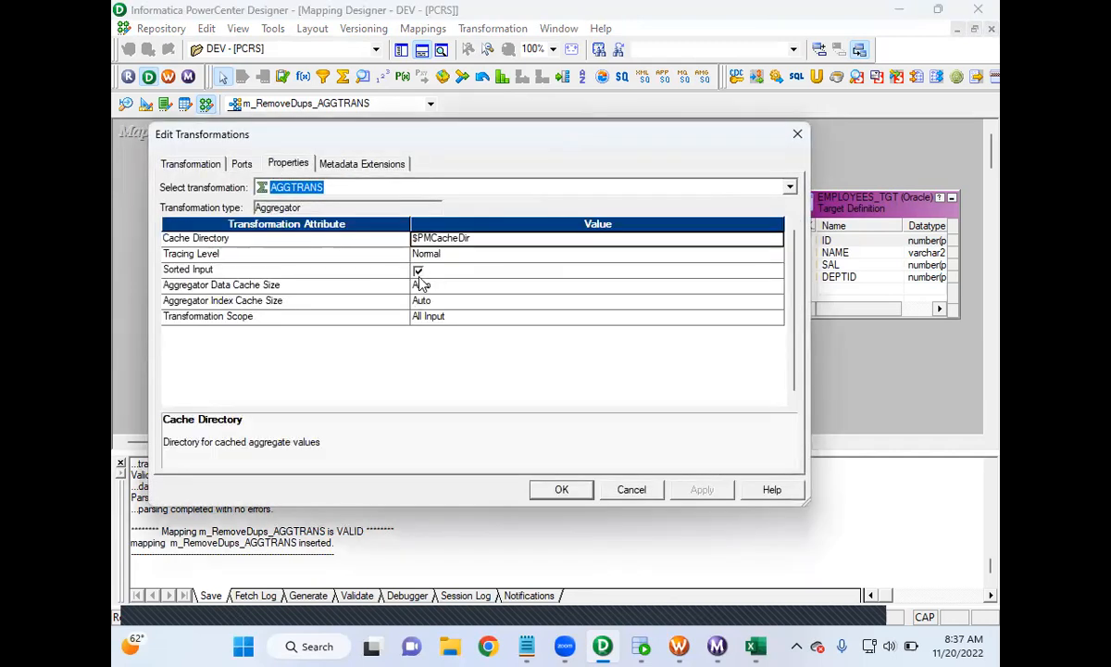
left_click(561, 490)
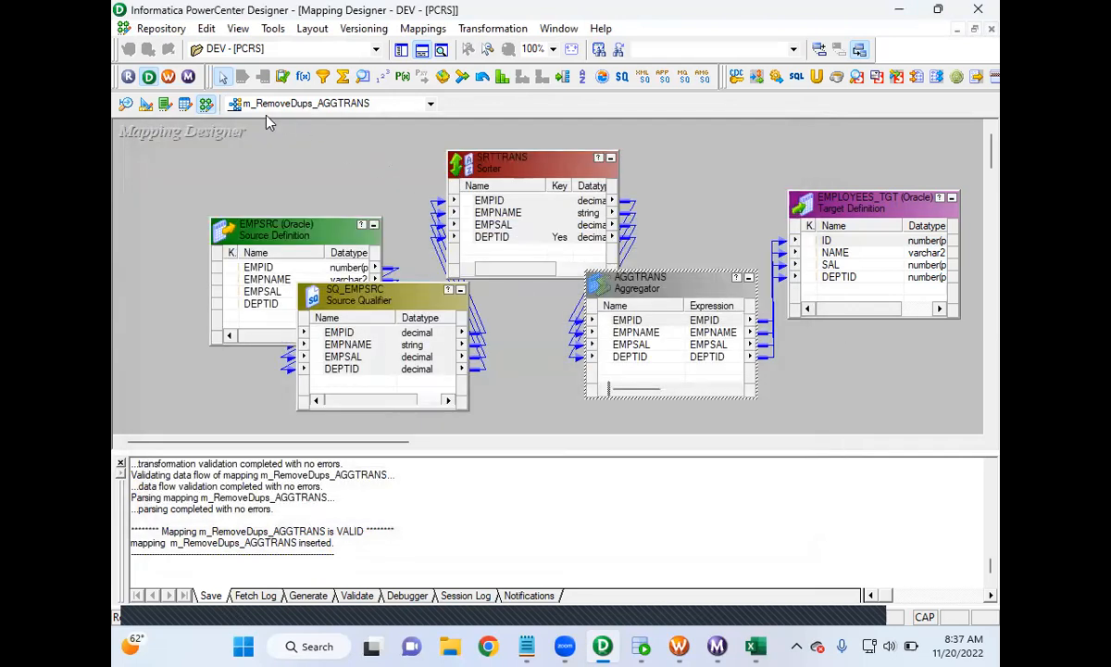
left_click(161, 28)
left_click(162, 246)
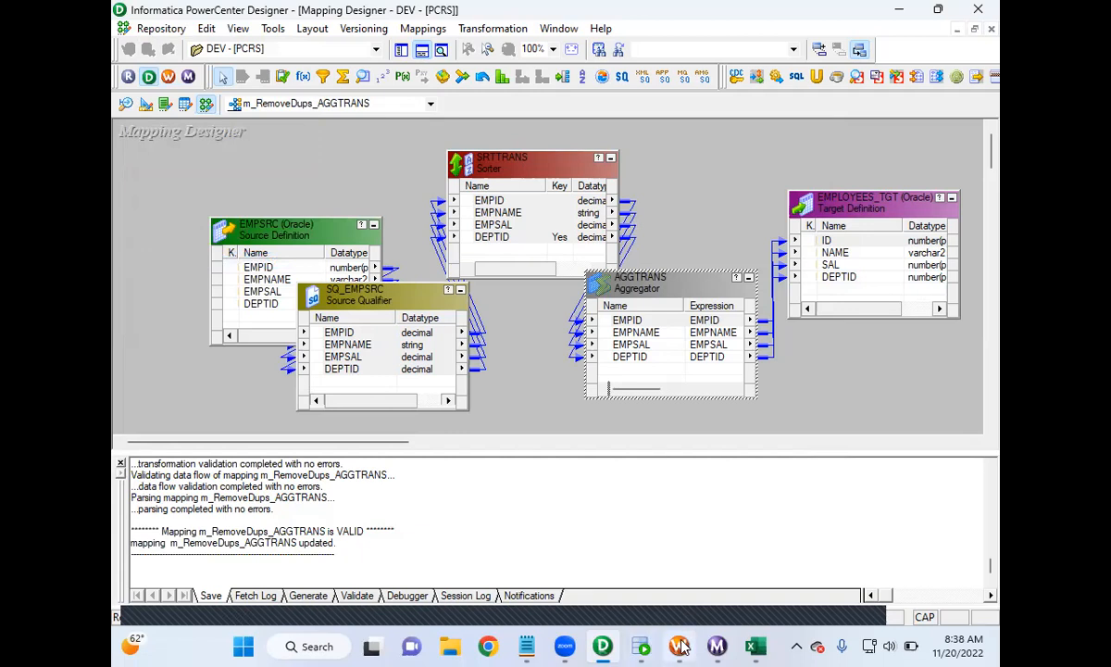
- Switch to Workflow Manager and refresh the mapping of session s_m_RemoveDups_AGGTRANS
left_click(687, 505)
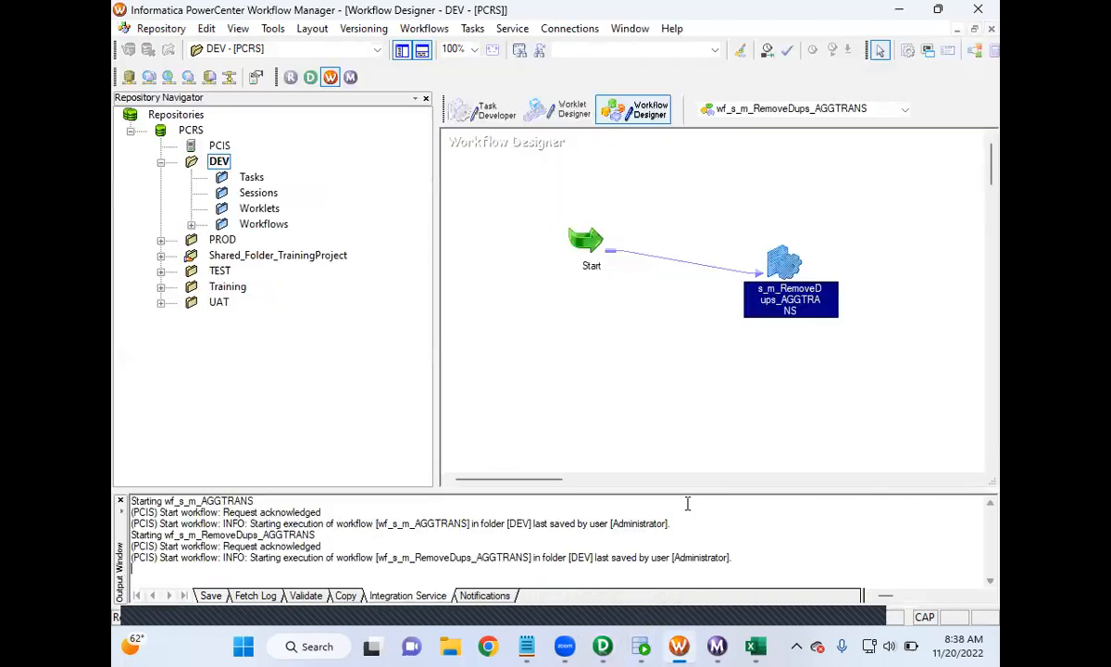
right_click(786, 267)
left_click(789, 428)
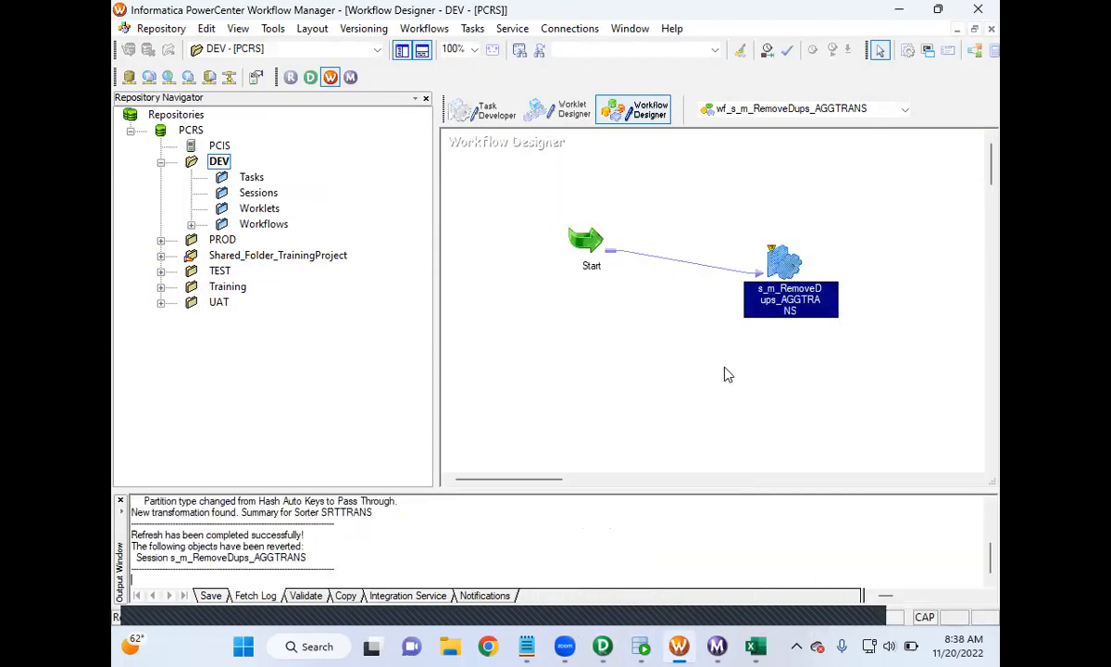
- Save the workflow wf_s_m_RemoveDups_AGGTRANS and start it
key("ctrl+s")
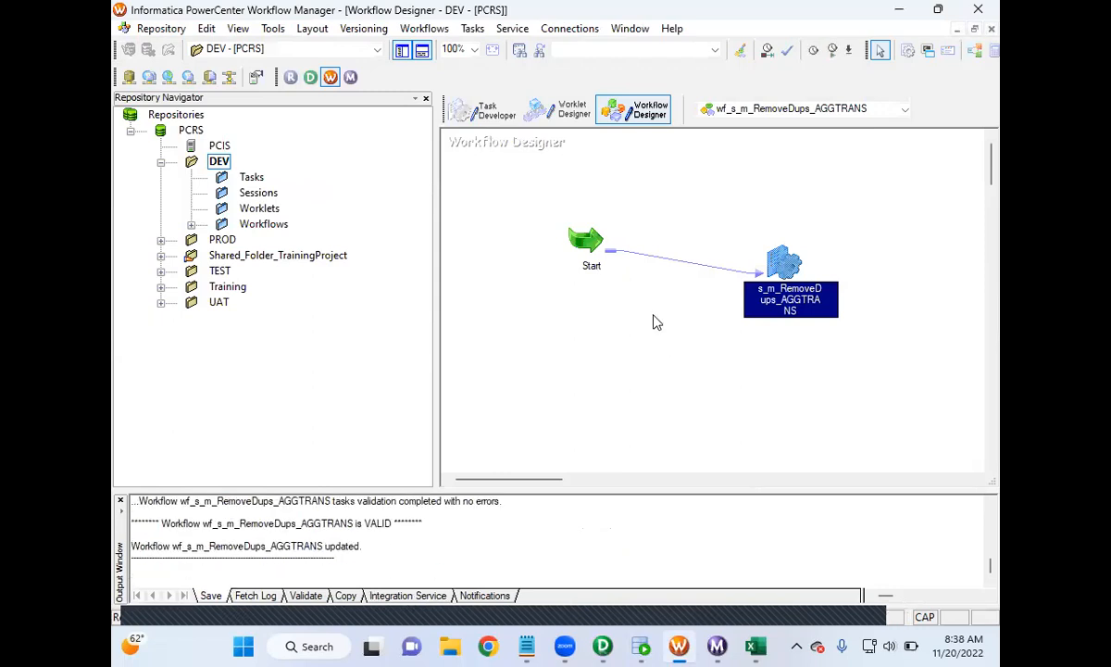
right_click(603, 307)
left_click(639, 481)
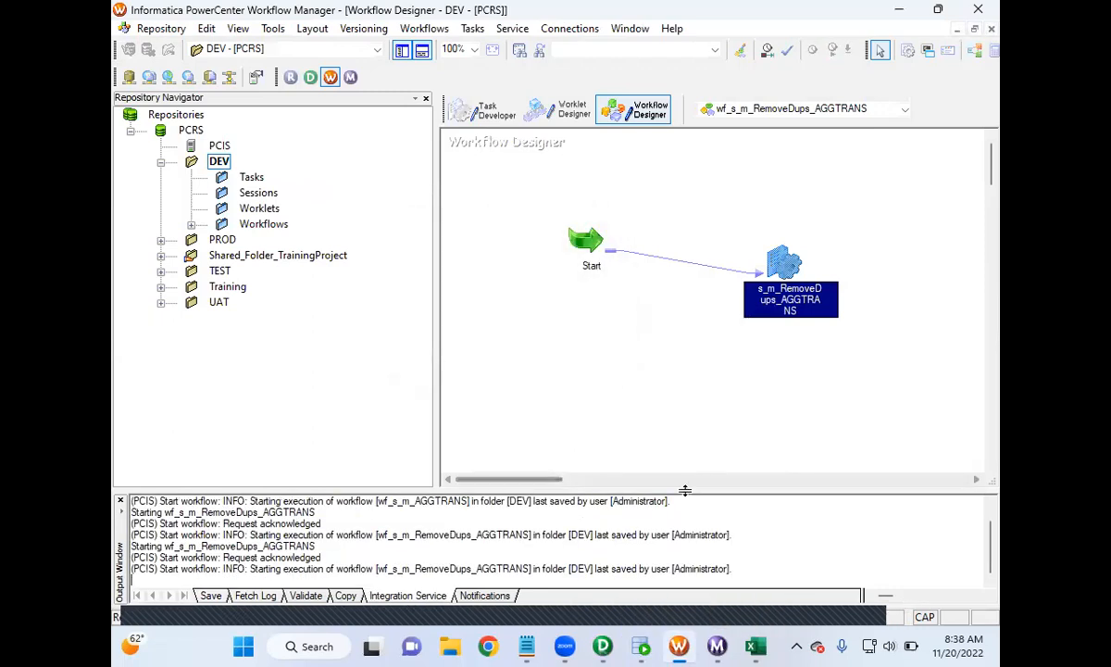
- Switch to Workflow Monitor and check the source and target statistics of the s_m_RemoveDups_AGGTRANS run
left_click(718, 646)
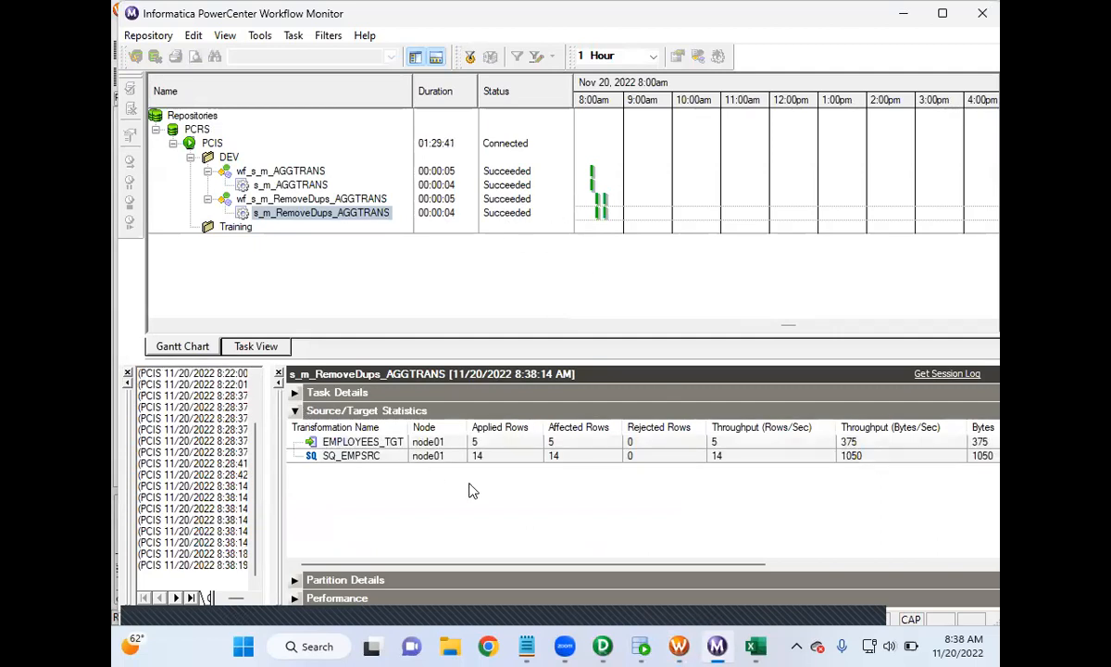
left_click(901, 25)
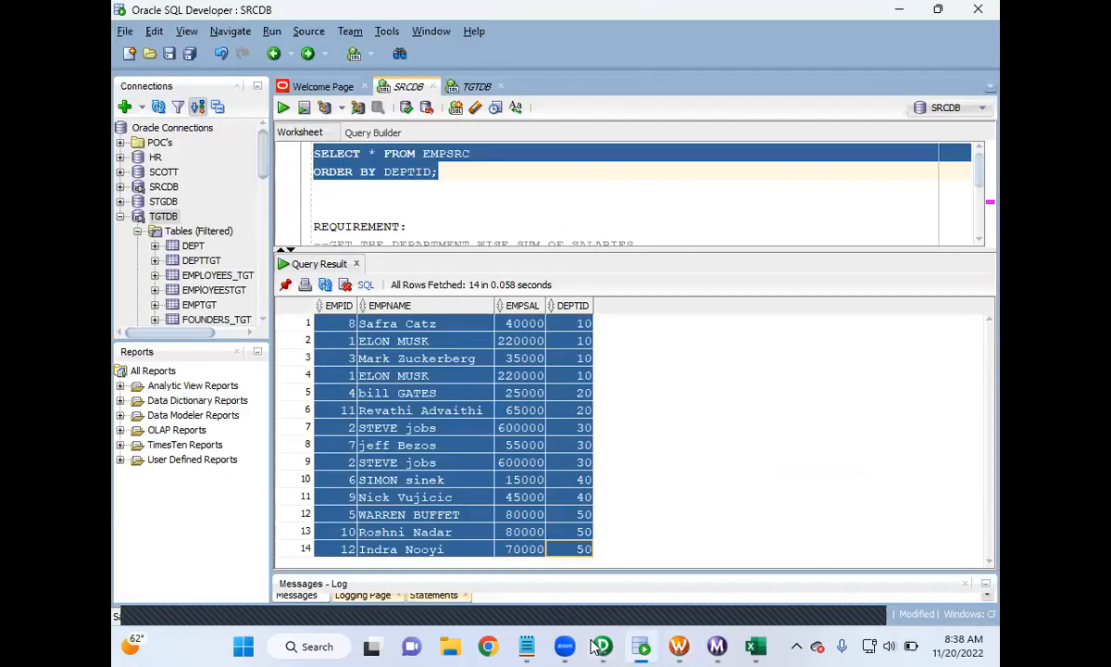
- Switch to Designer and rearrange EMPSRC, SQ_EMPSRC, AGGTRANS and SRTTRANS so the Sorter sits between the Source Qualifier and the Aggregator
left_click(603, 647)
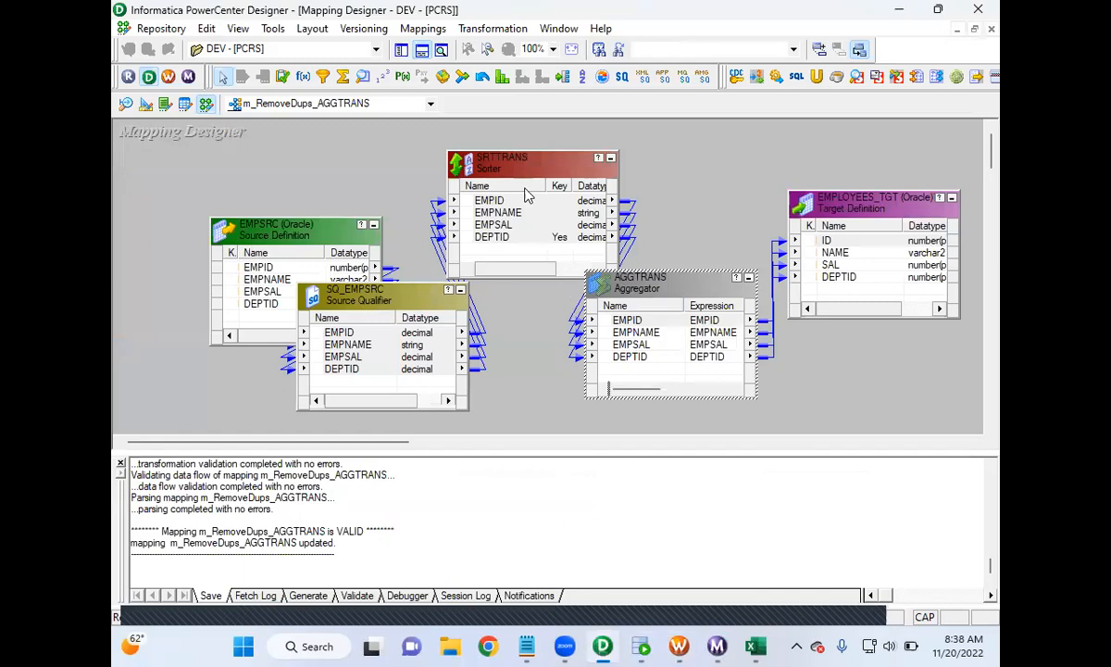
left_click_drag(269, 232, 208, 219)
left_click_drag(361, 306, 311, 301)
left_click_drag(624, 274, 708, 285)
left_click_drag(542, 186, 556, 299)
double_click(710, 310)
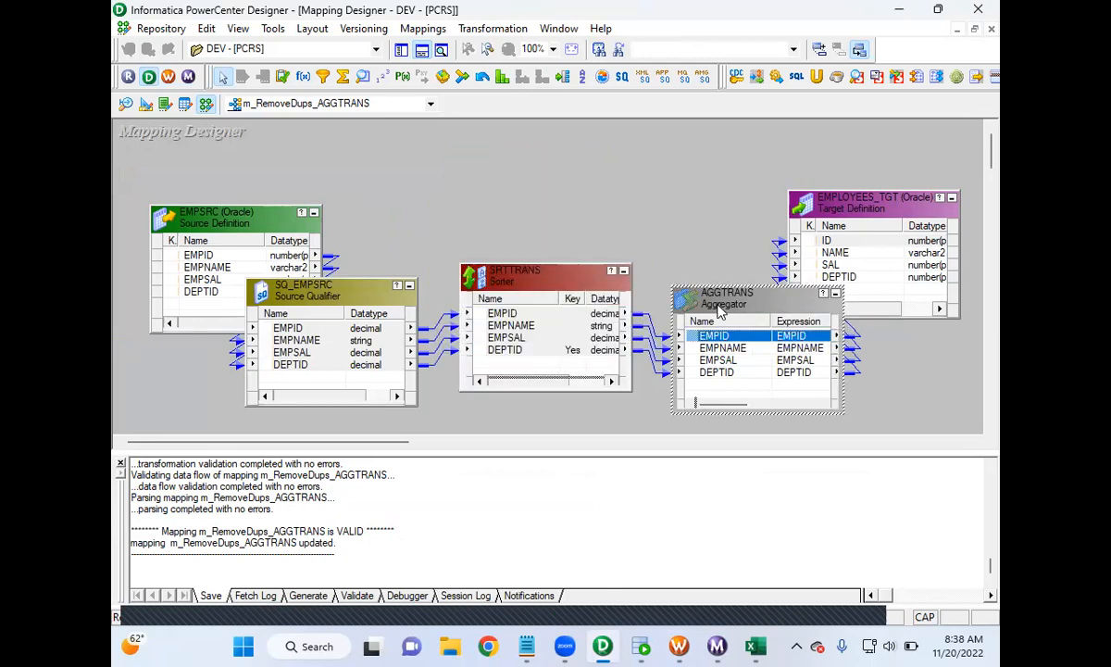
left_click(240, 163)
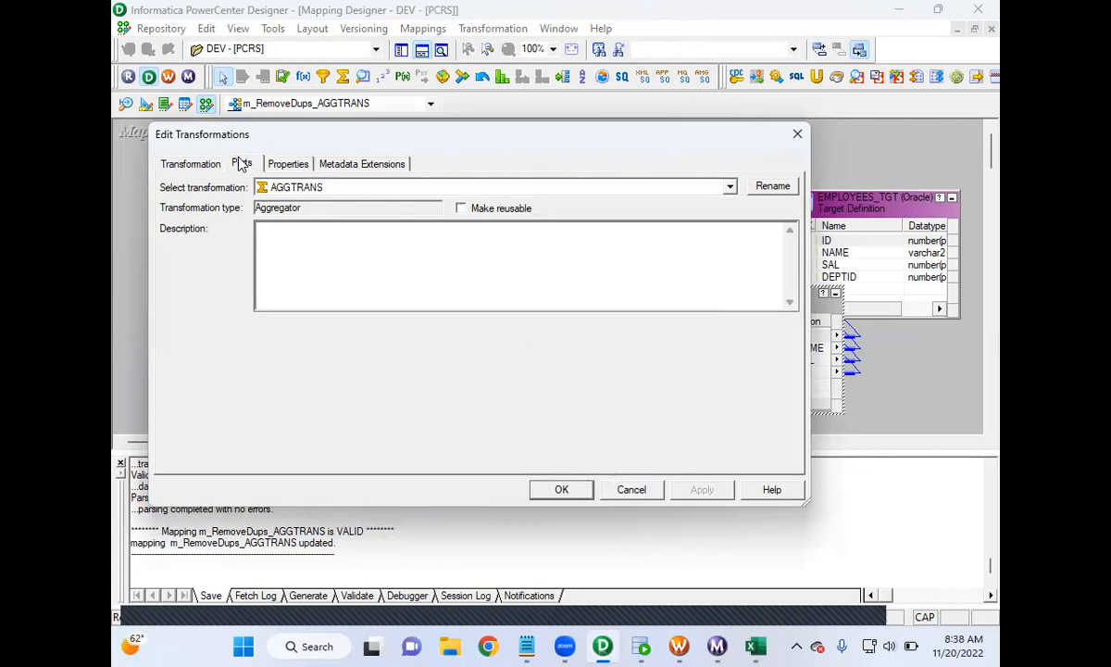
left_click(627, 491)
- Delete the Sorter transformation SRTTRANS from the mapping m_RemoveDups_AGGTRANS
left_click_drag(435, 238, 646, 425)
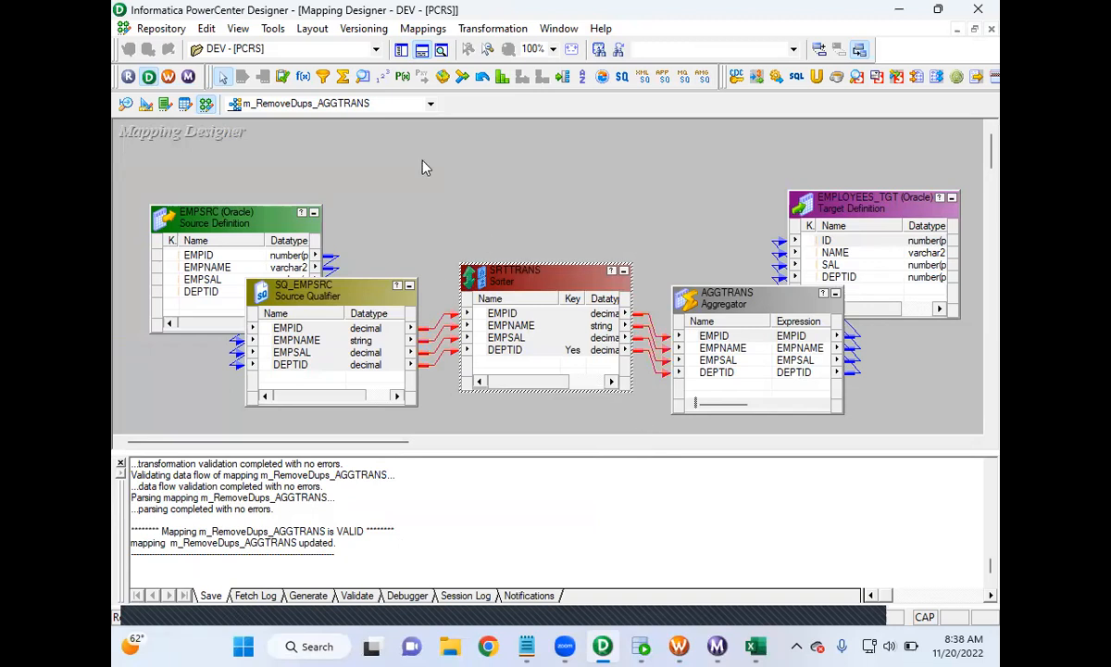
left_click(206, 29)
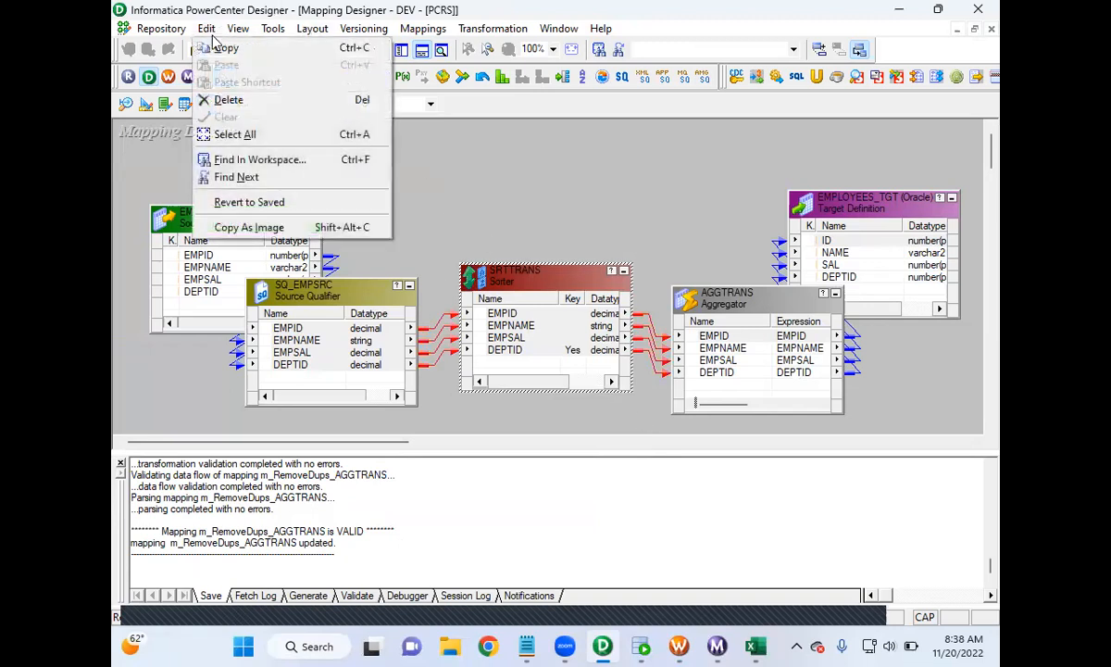
left_click(236, 100)
left_click(588, 358)
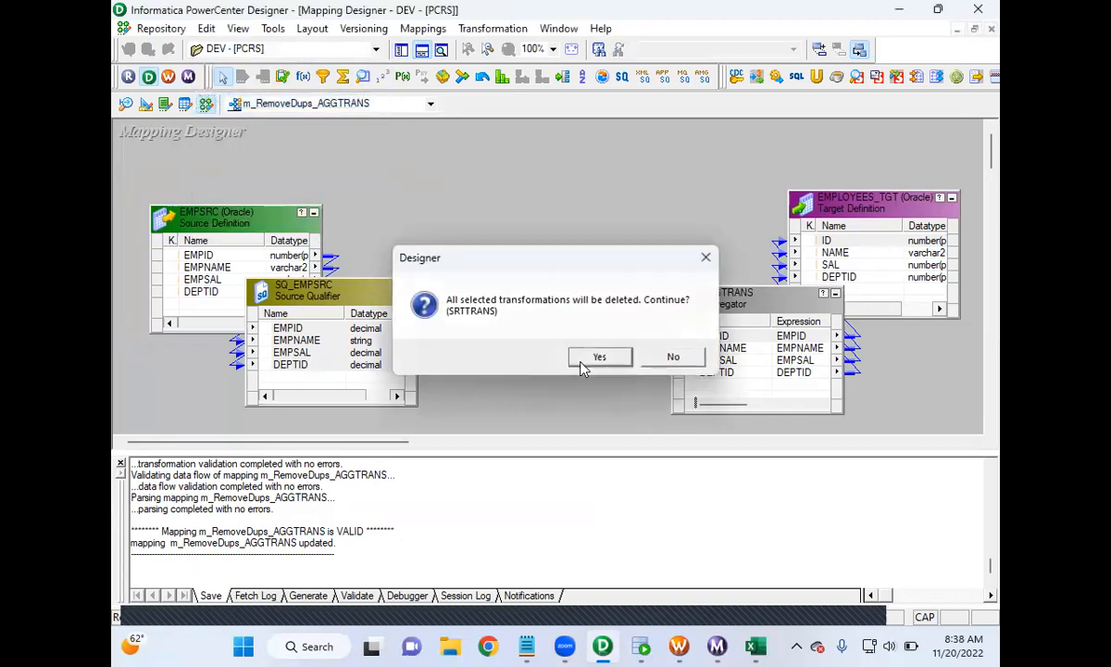
- Link the four SQ_EMPSRC ports EMPID, EMPNAME, EMPSAL and DEPTID directly to AGGTRANS and move the Aggregator between source and target
left_click(268, 329)
key("shift+Down")
key("shift+Down")
key("shift+Down")
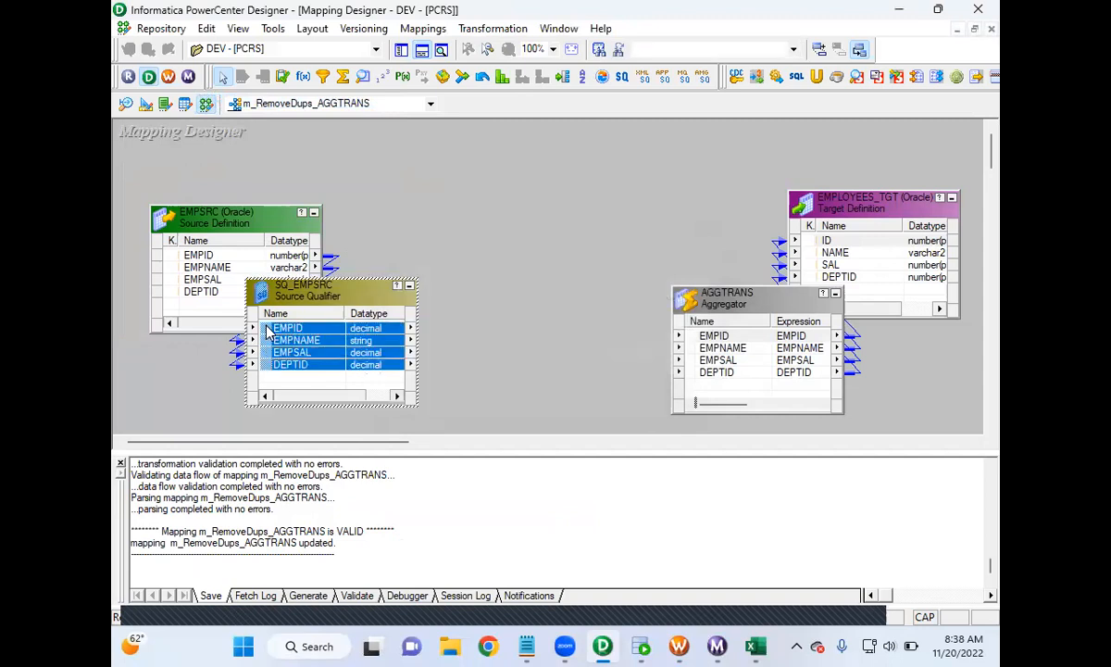
left_click_drag(269, 332, 586, 256)
- Check that Sorted Input is still enabled in the AGGTRANS properties and save the mapping
double_click(587, 252)
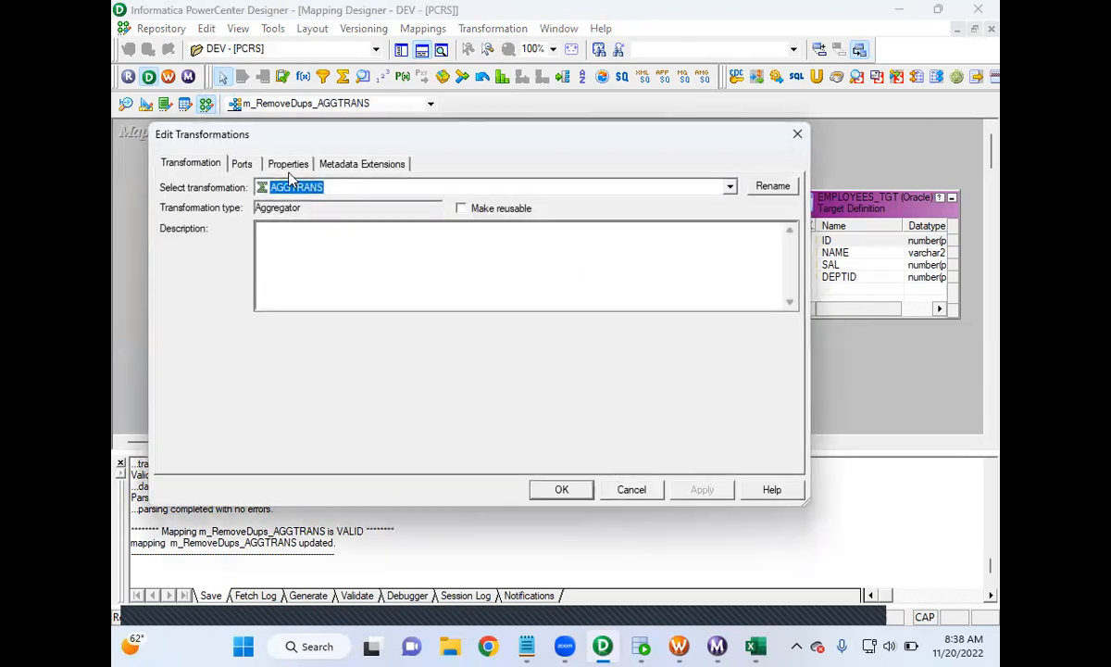
left_click(290, 166)
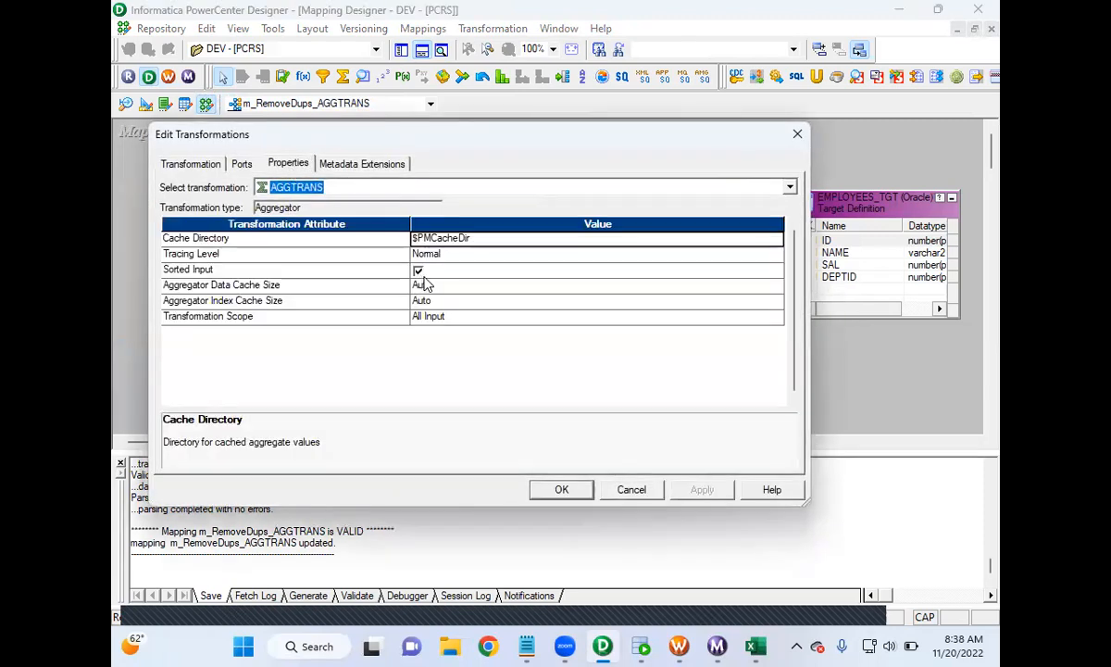
left_click(562, 492)
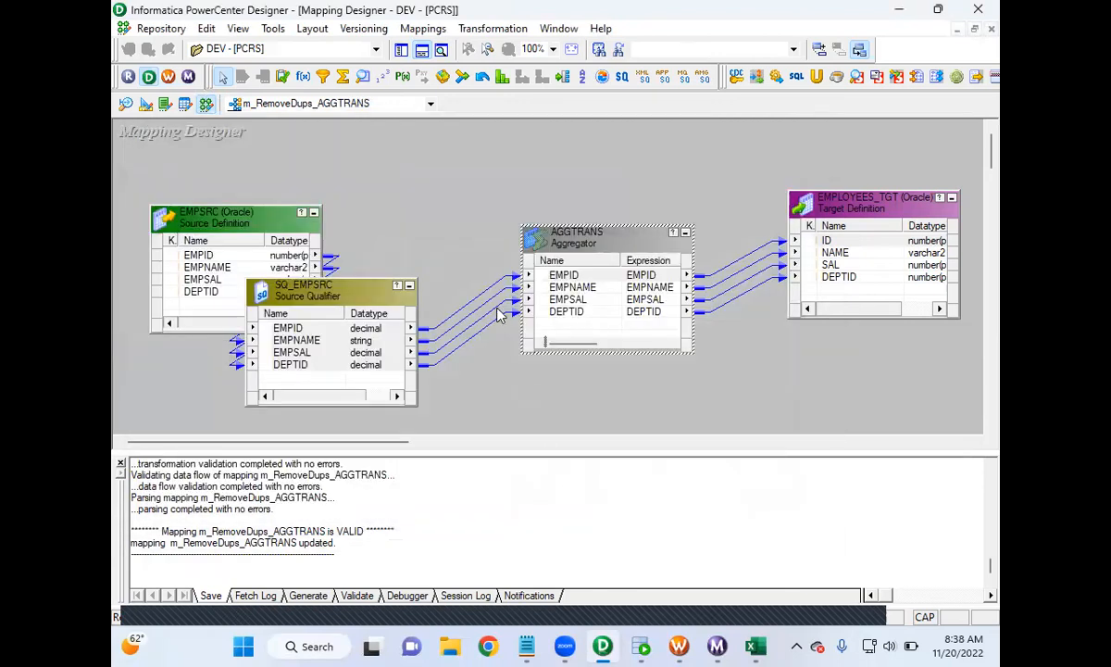
left_click(163, 27)
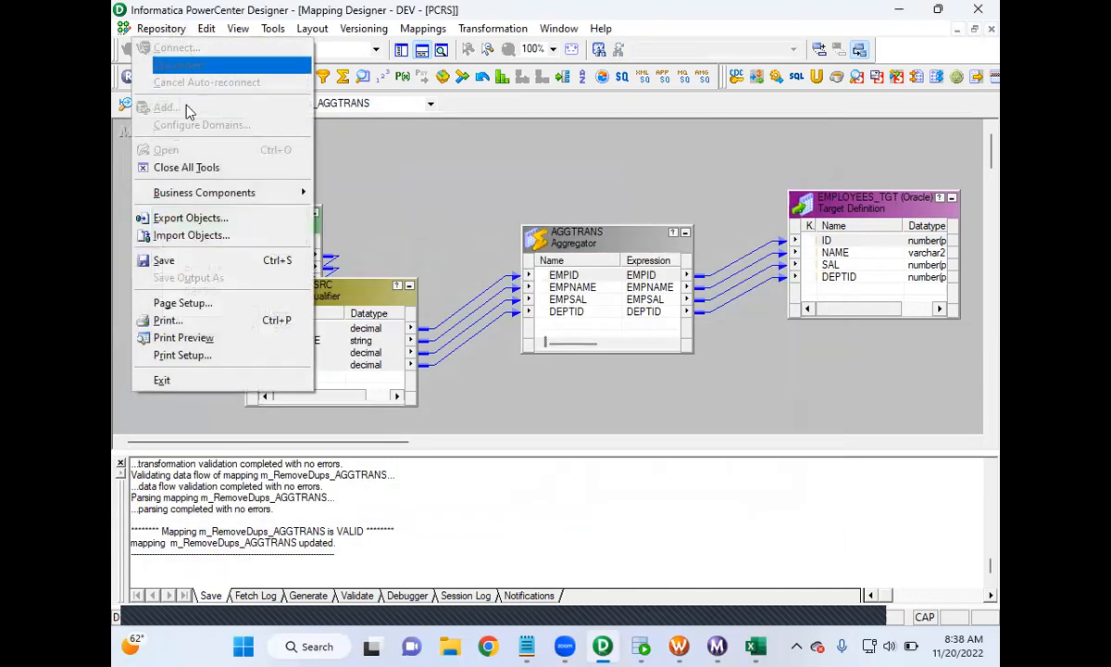
left_click(201, 266)
left_click_drag(364, 544, 131, 529)
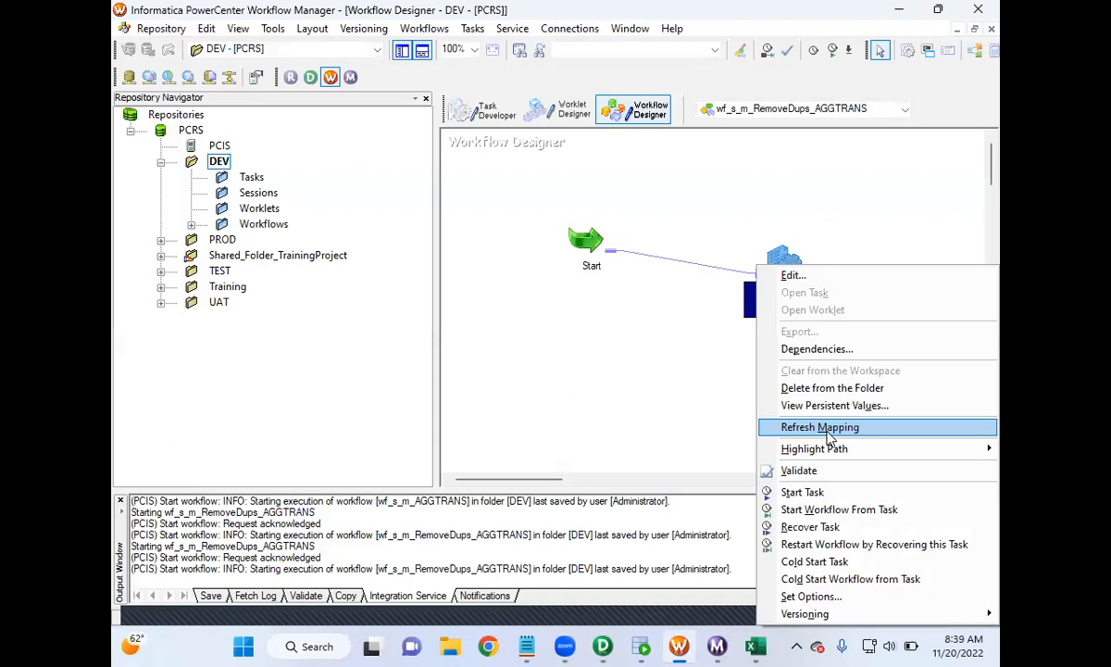
- In Workflow Manager, refresh the mapping of session s_m_RemoveDups_AGGTRANS and save the workflow
left_click(822, 427)
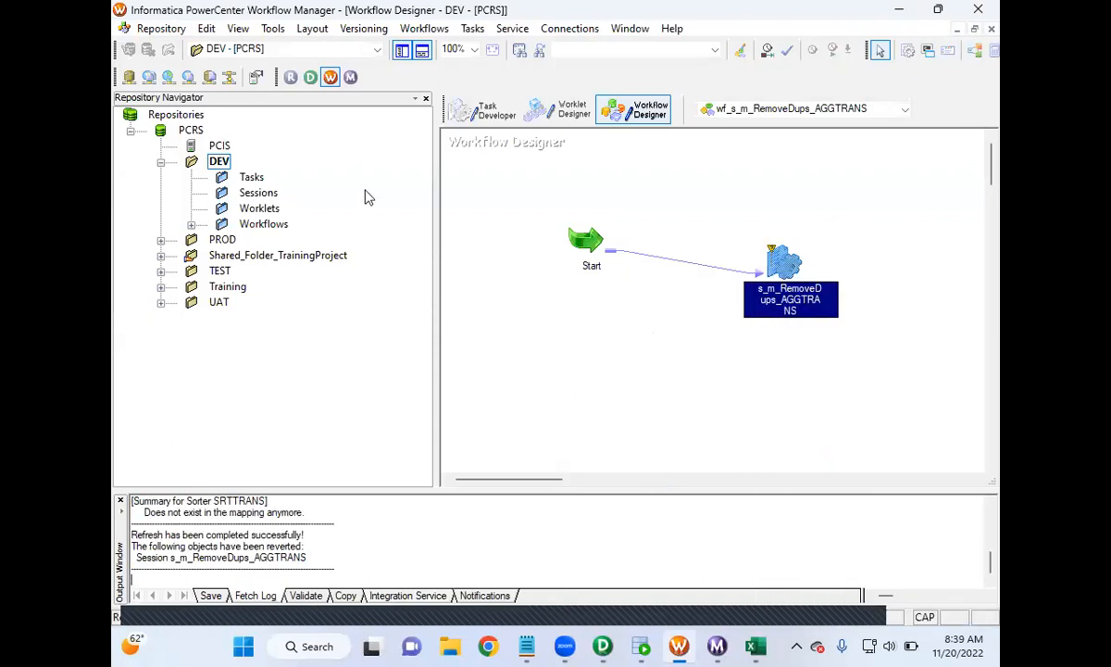
left_click(155, 29)
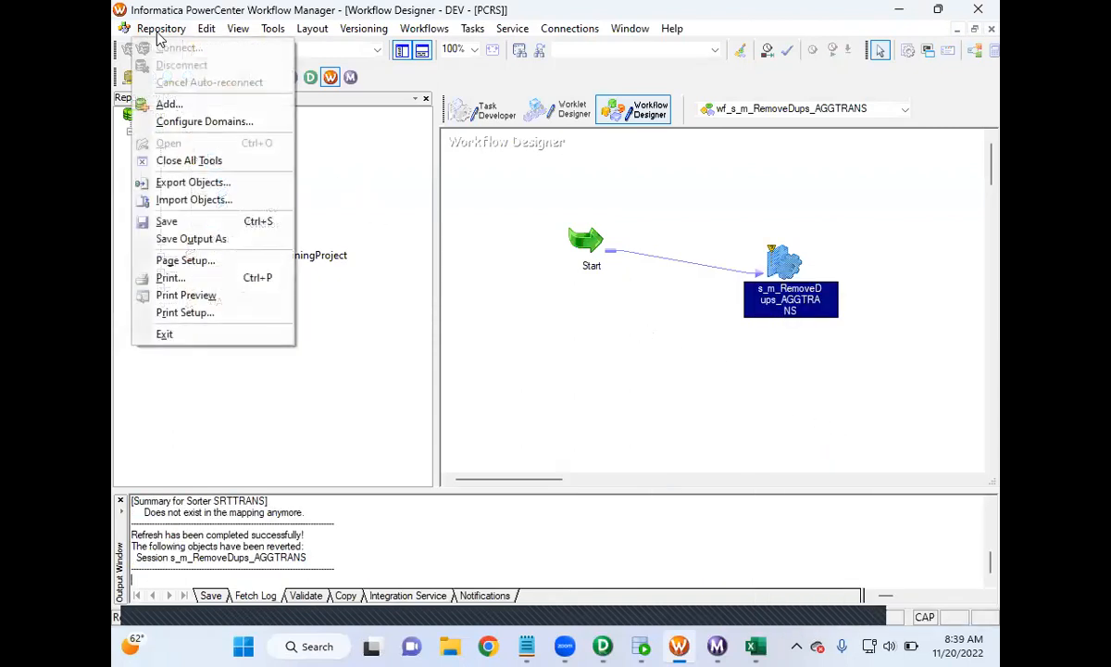
left_click(212, 221)
- Start wf_s_m_RemoveDups_AGGTRANS and examine the session's failure information in Workflow Monitor
right_click(627, 324)
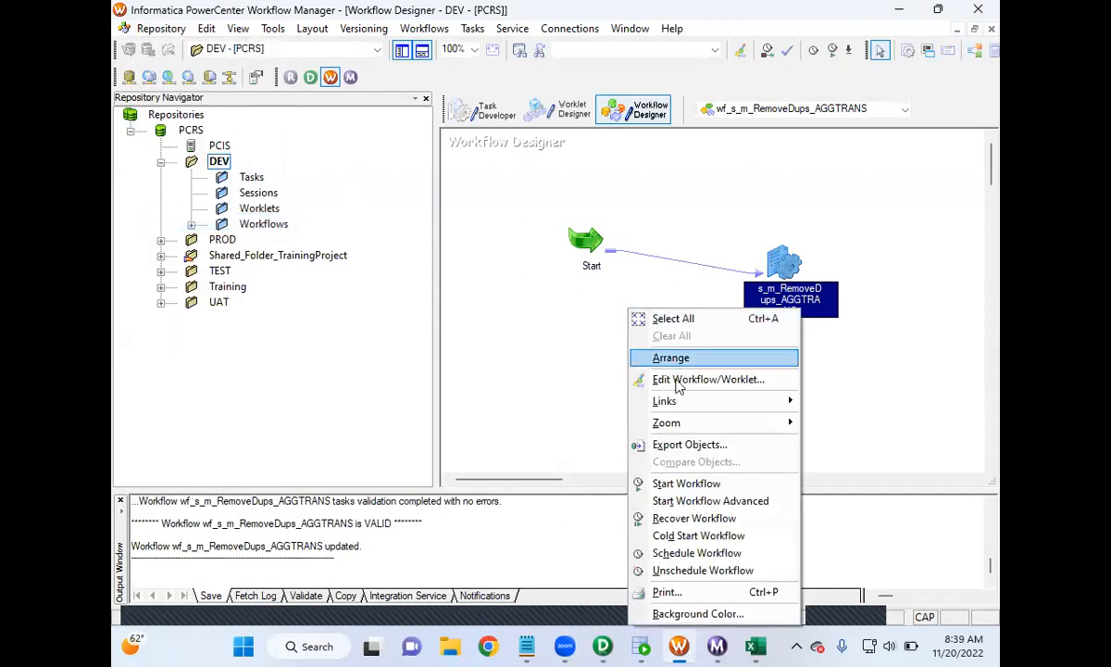
left_click(690, 481)
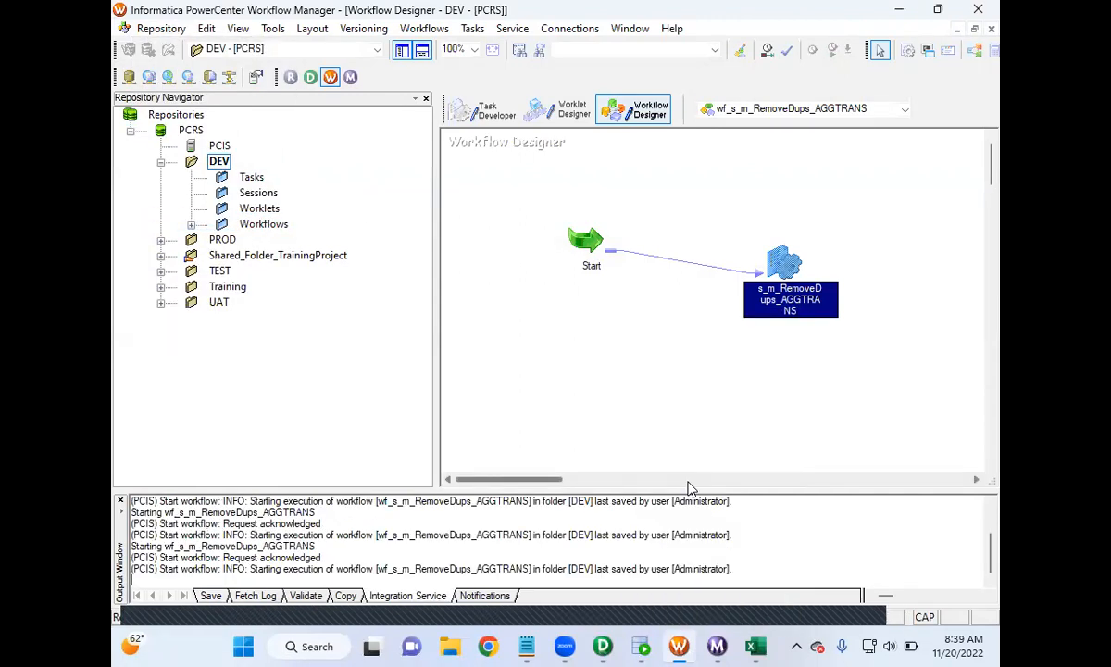
left_click(718, 646)
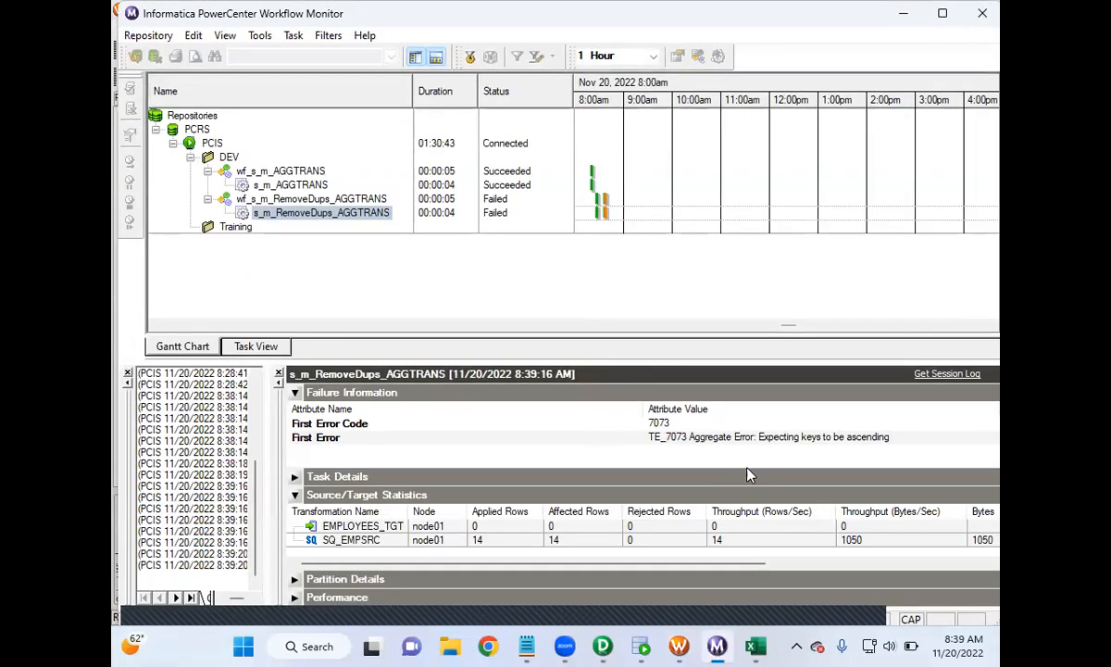
left_click(800, 445)
left_click(744, 440)
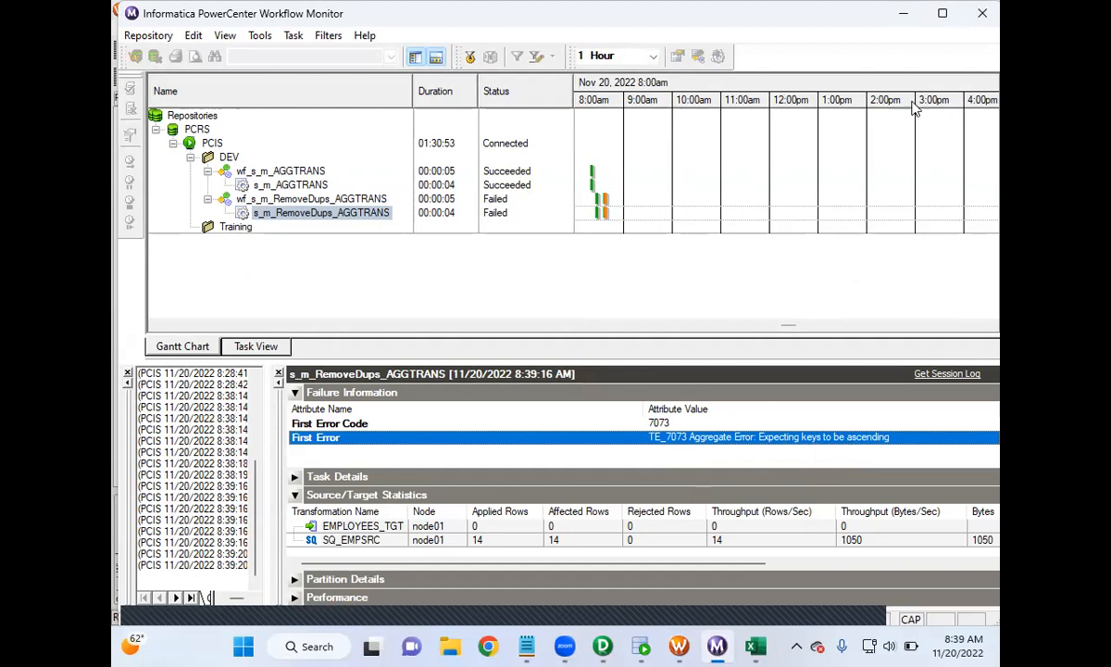
left_click(906, 24)
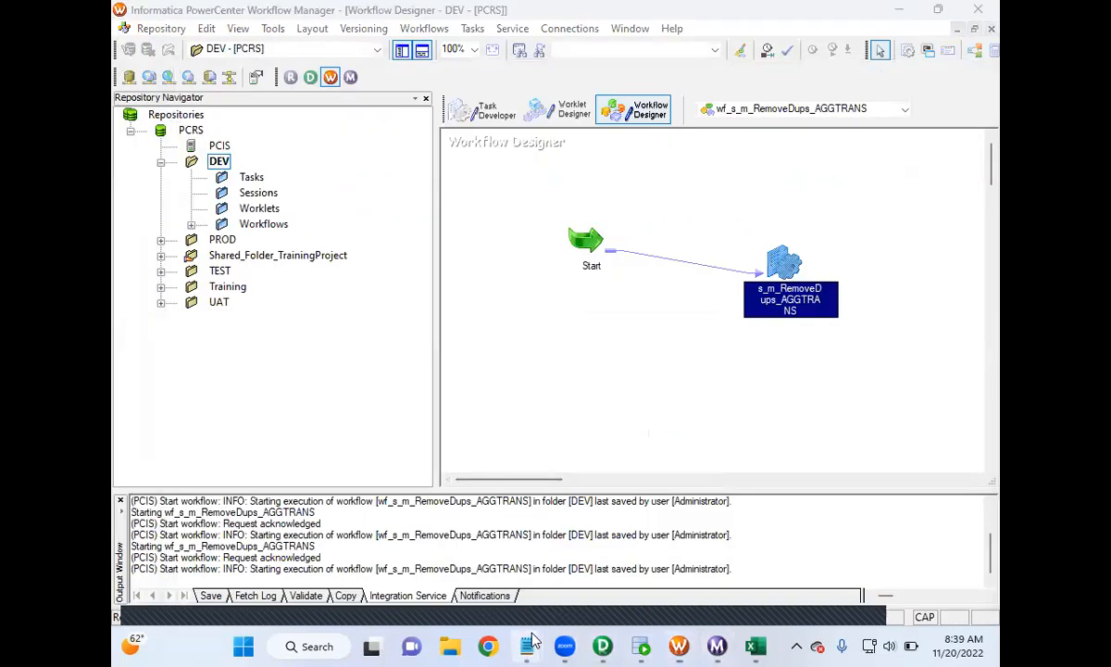
left_click(746, 450)
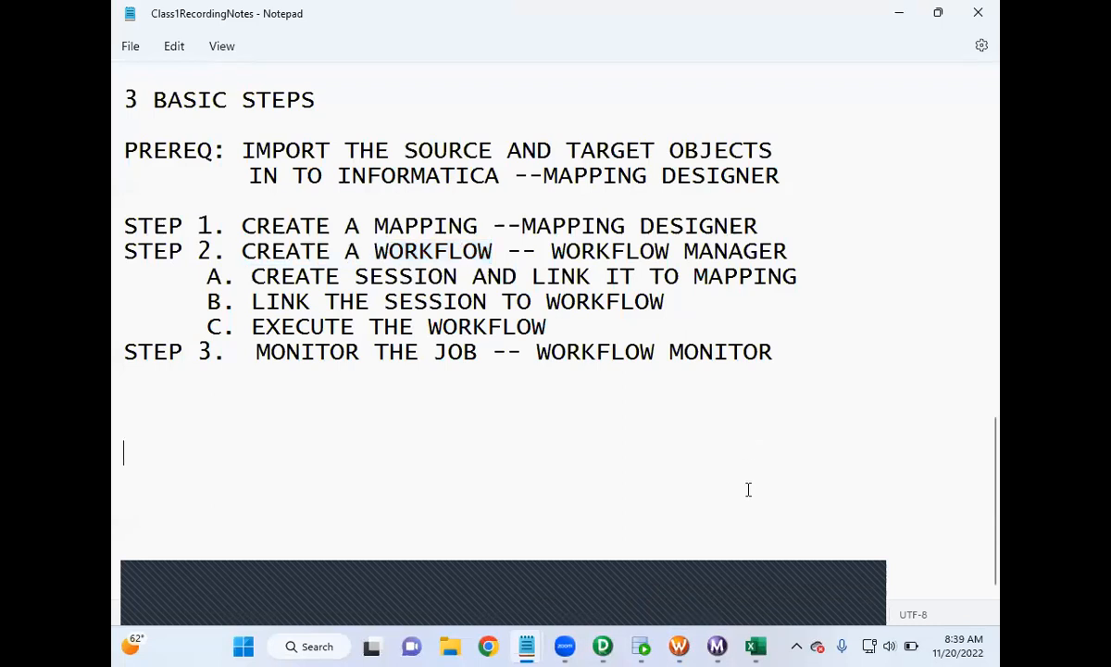
left_click(641, 649)
- Switch to Designer and, in AGGTRANS, clear GroupBy for DEPTID and disable Sorted Input
left_click(603, 647)
double_click(584, 238)
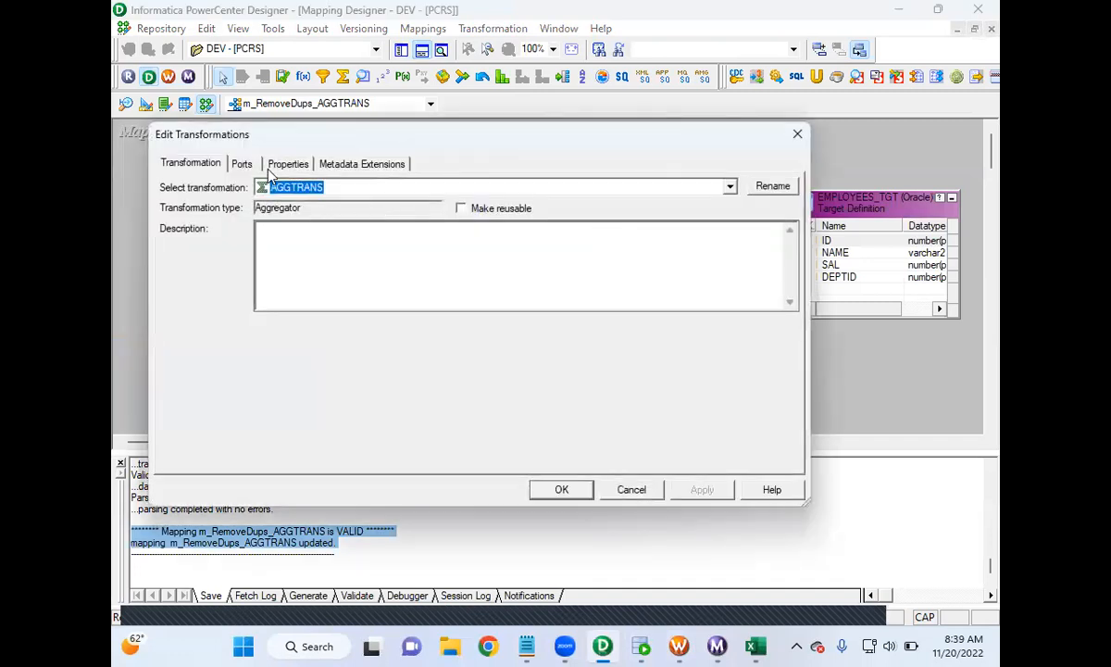
left_click(256, 164)
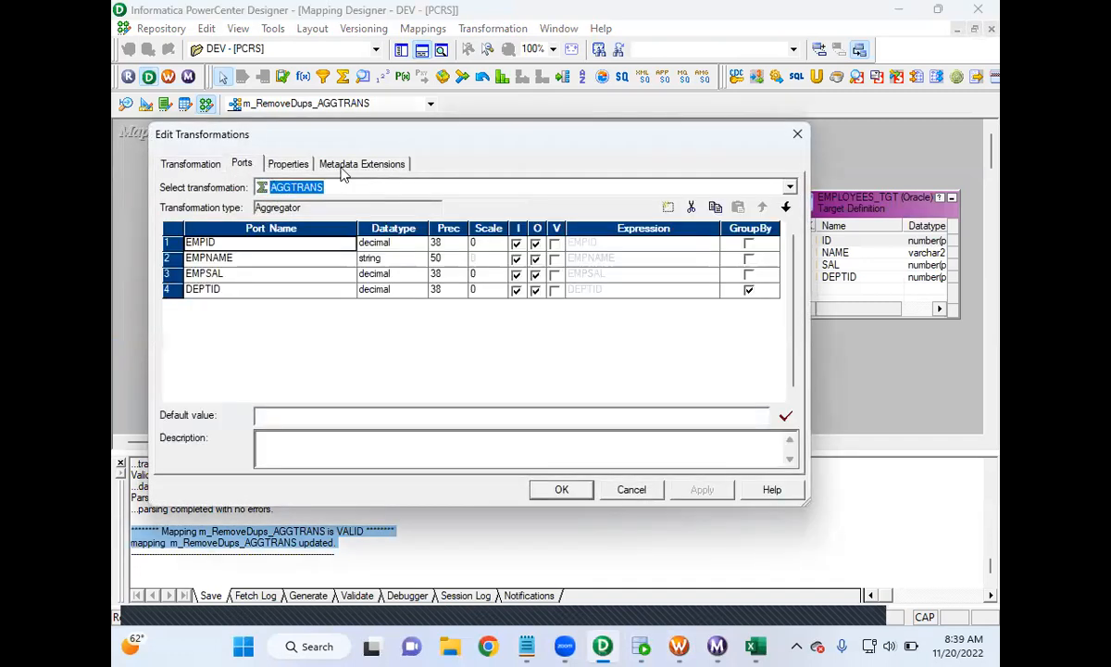
left_click(749, 290)
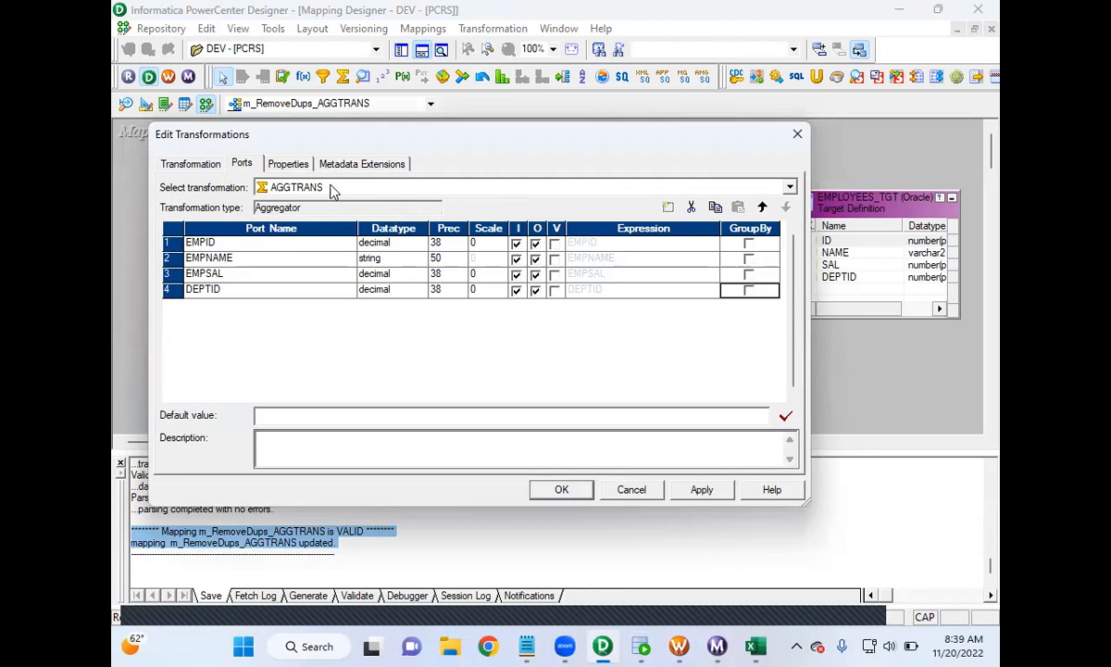
left_click(288, 164)
left_click(417, 270)
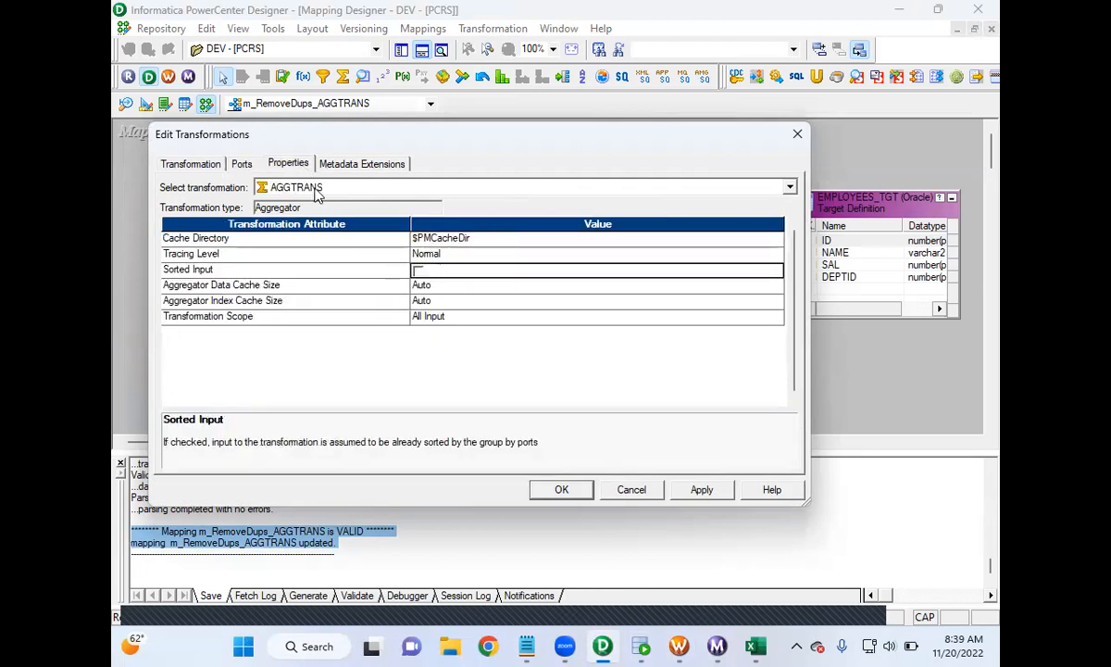
left_click(242, 164)
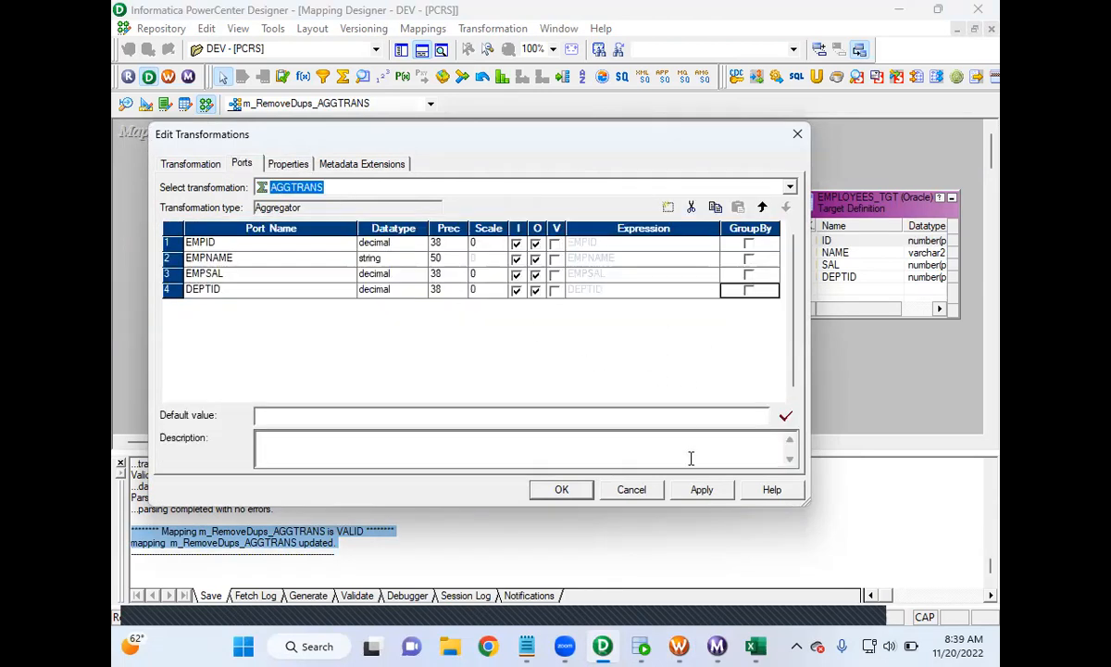
left_click(699, 496)
left_click(579, 492)
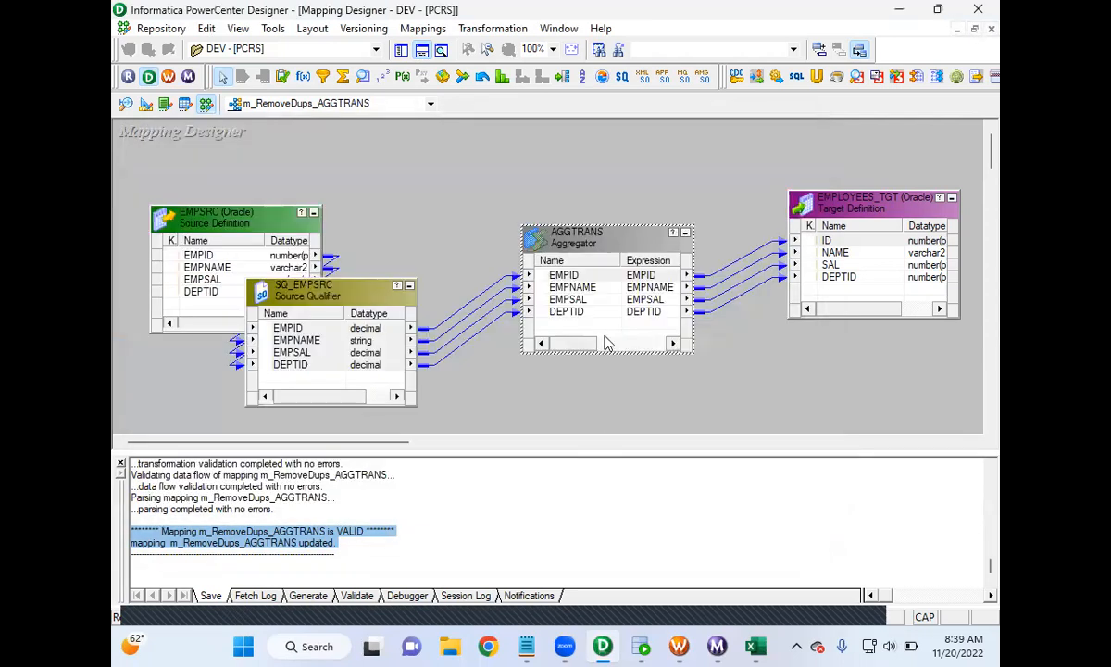
- Save the mapping, then refresh it for session s_m_RemoveDups_AGGTRANS in Workflow Manager
left_click(161, 28)
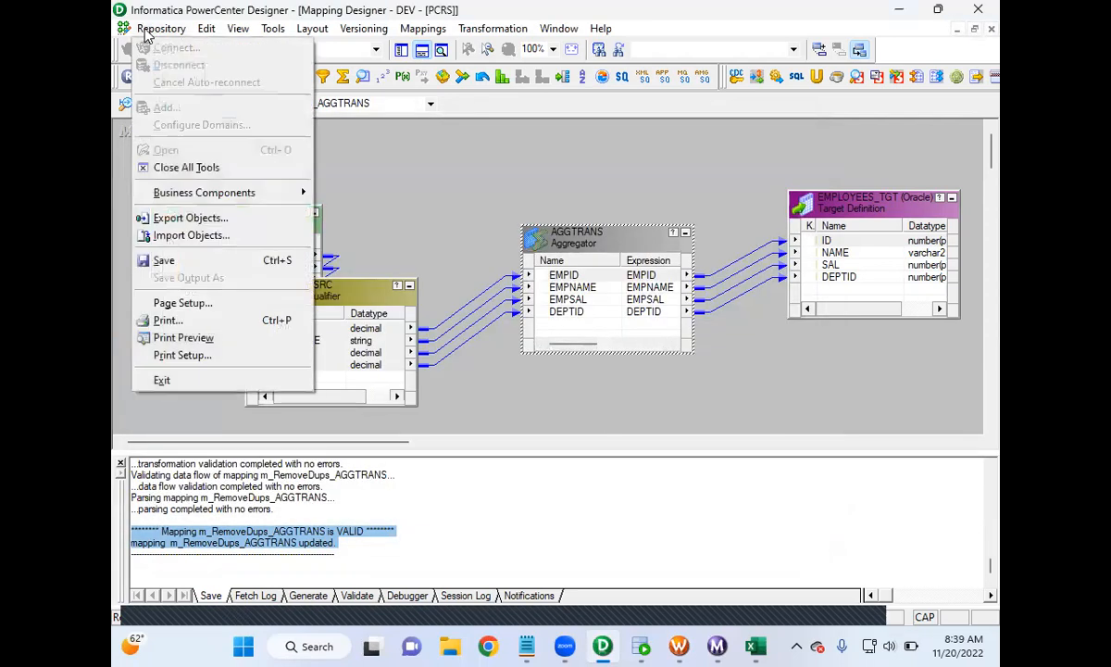
left_click(197, 263)
left_click(679, 647)
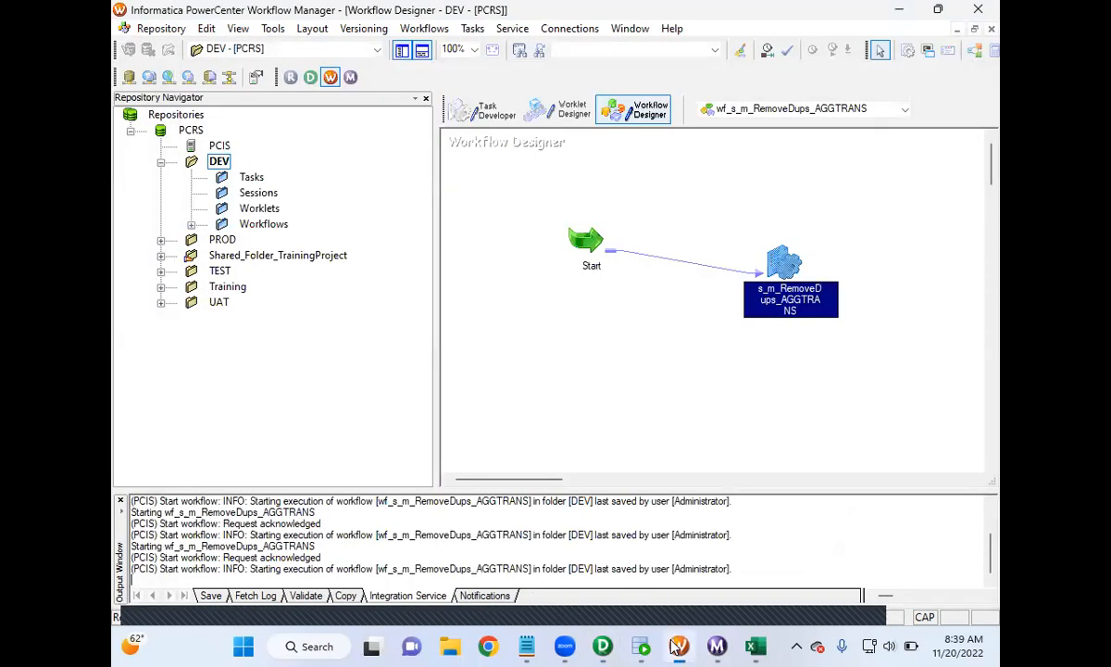
right_click(782, 274)
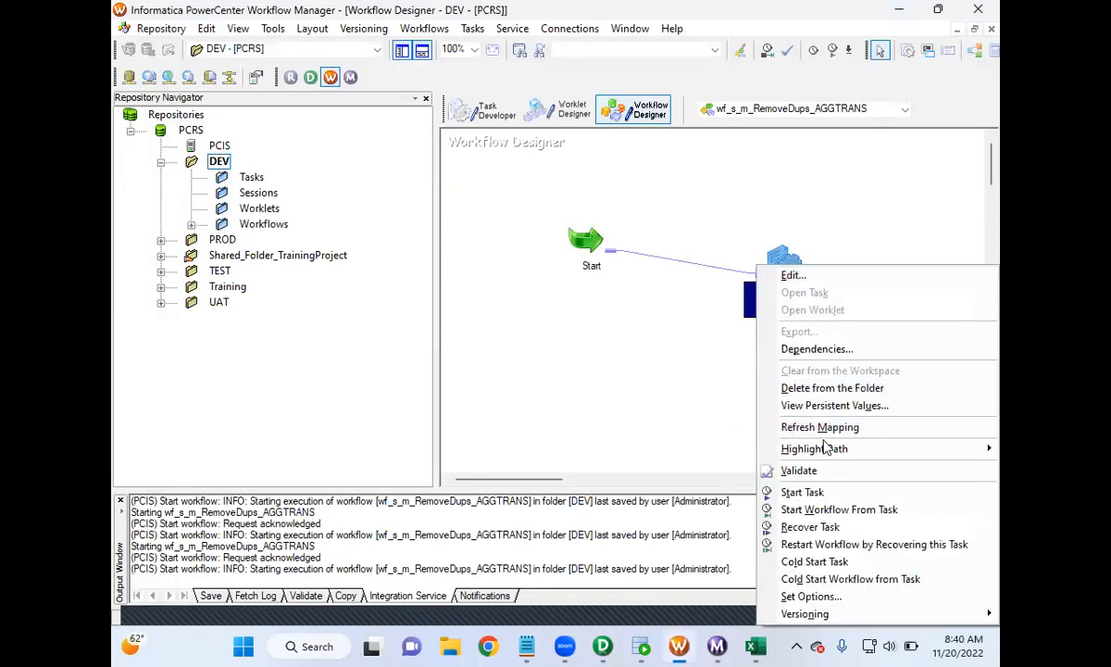
mouse_move(814, 450)
left_click(819, 427)
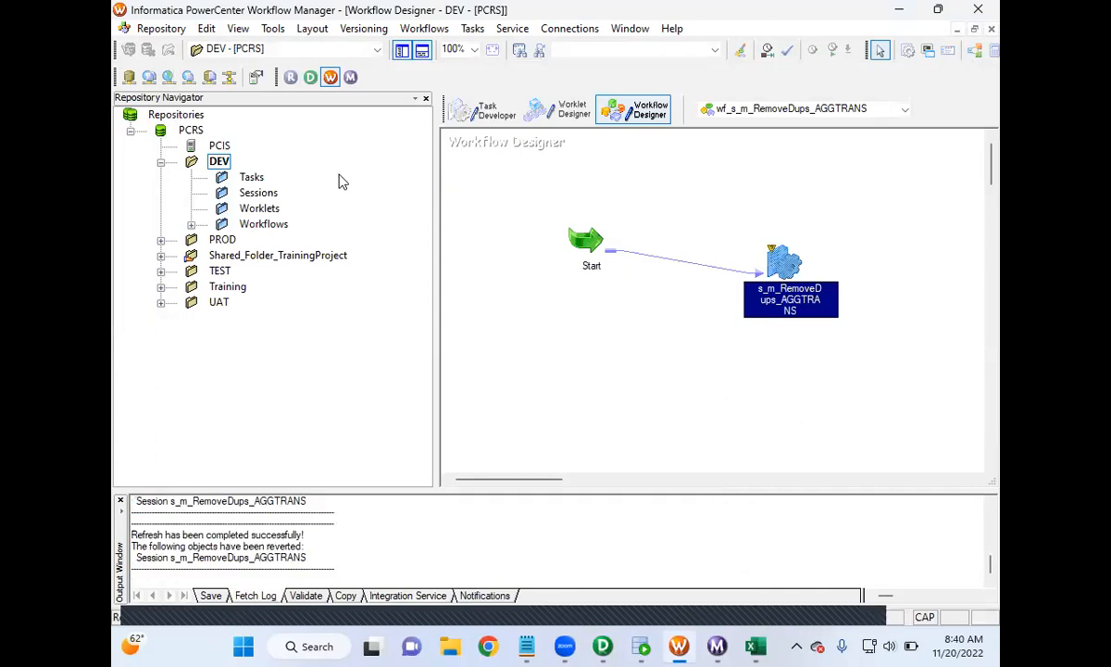
- Save the workflow wf_s_m_RemoveDups_AGGTRANS with its refreshed session and start it again
left_click(163, 30)
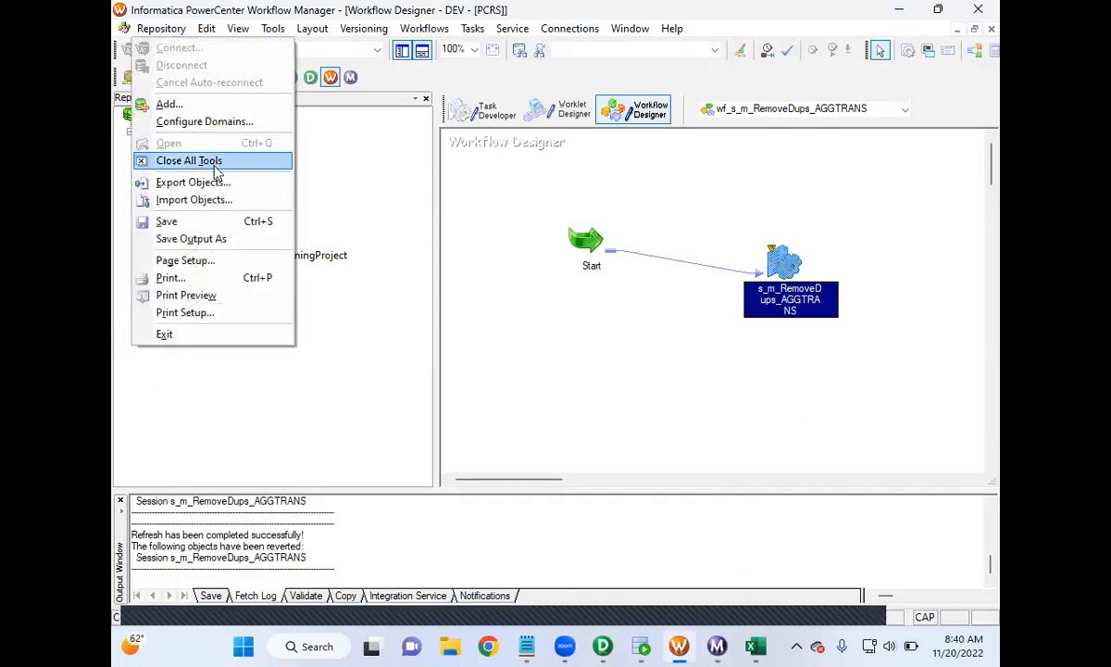
left_click(205, 221)
right_click(613, 368)
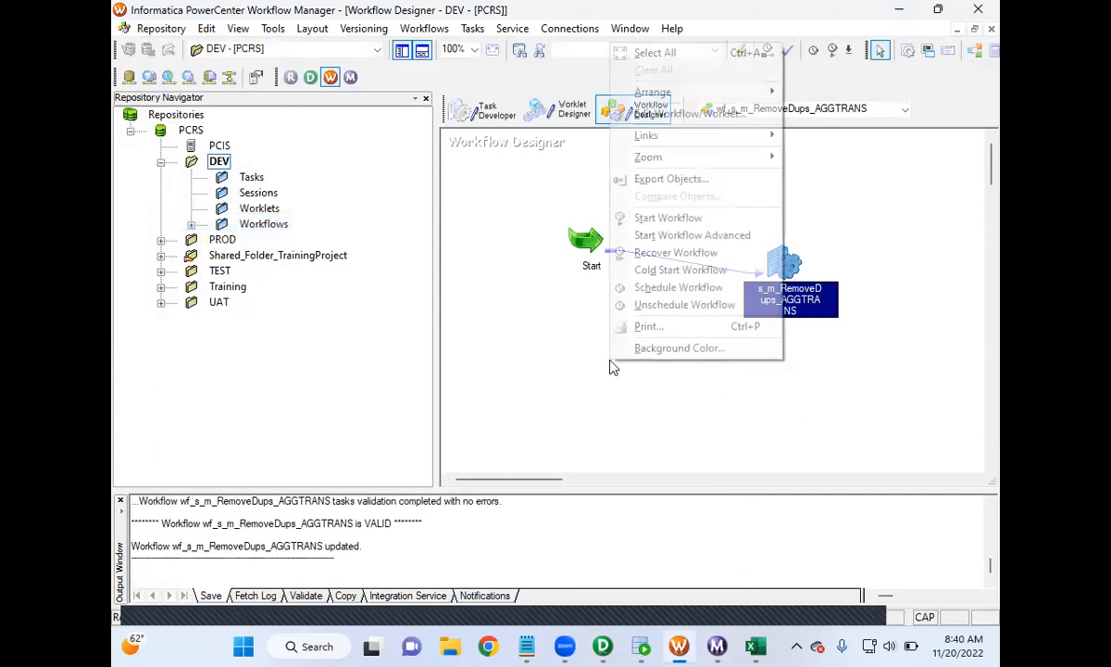
left_click(670, 216)
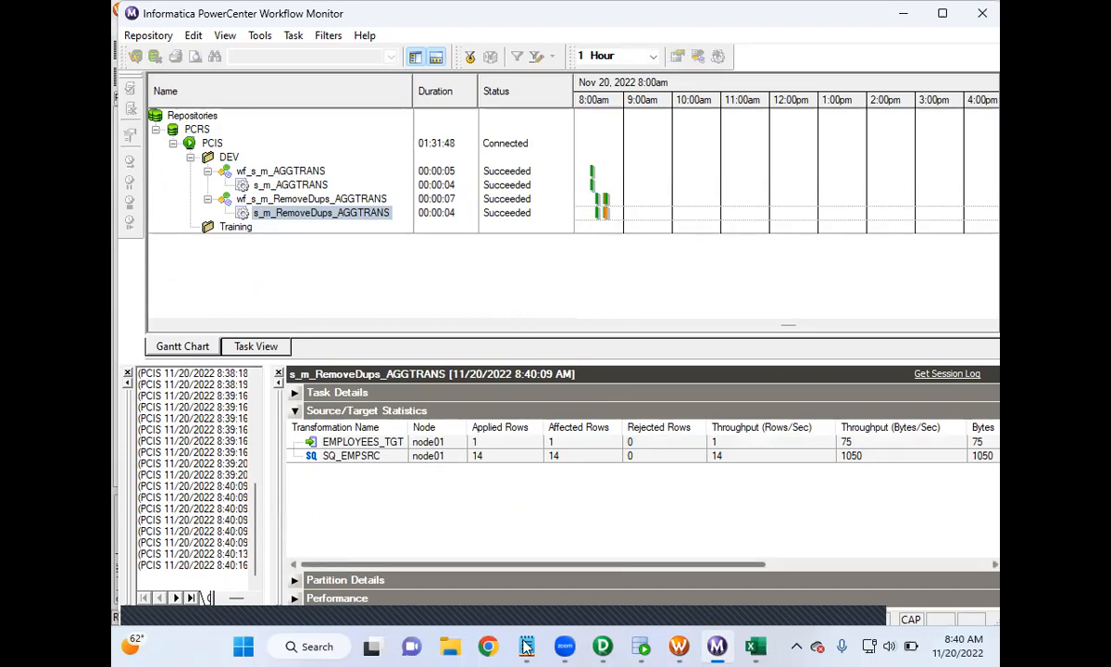
- Switch to Notepad and add below point 3 the line "4. DEFAULT BEHAVIOUR WHEN YOU DONT GROUP BY PORT IN AGG TRANS"
key("alt+Tab")
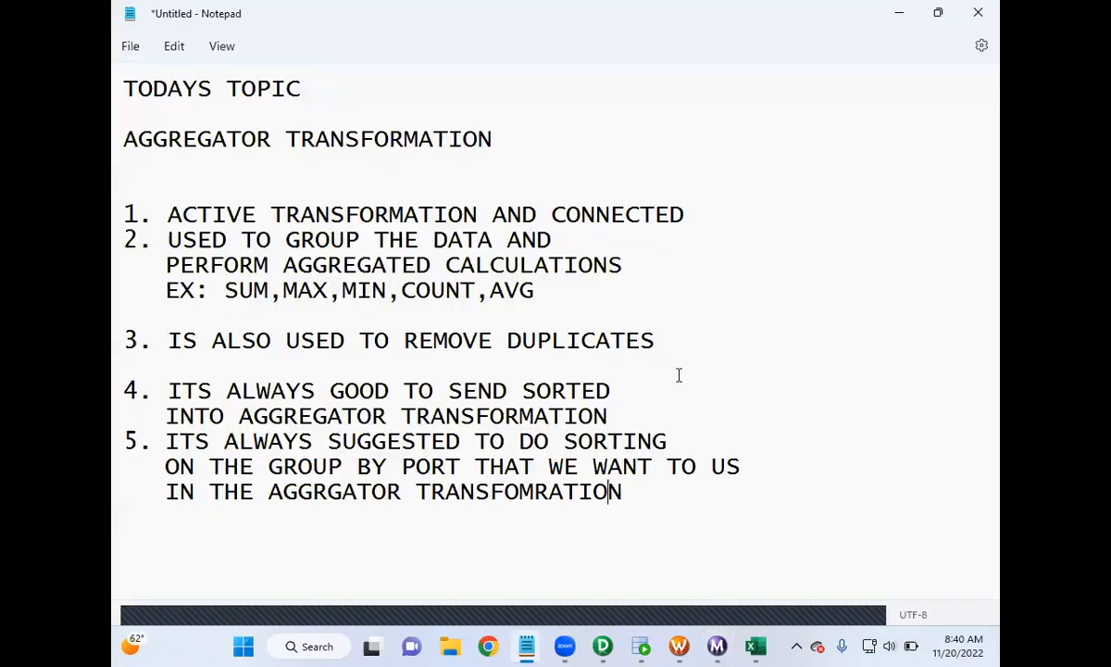
left_click(674, 340)
key("Return")
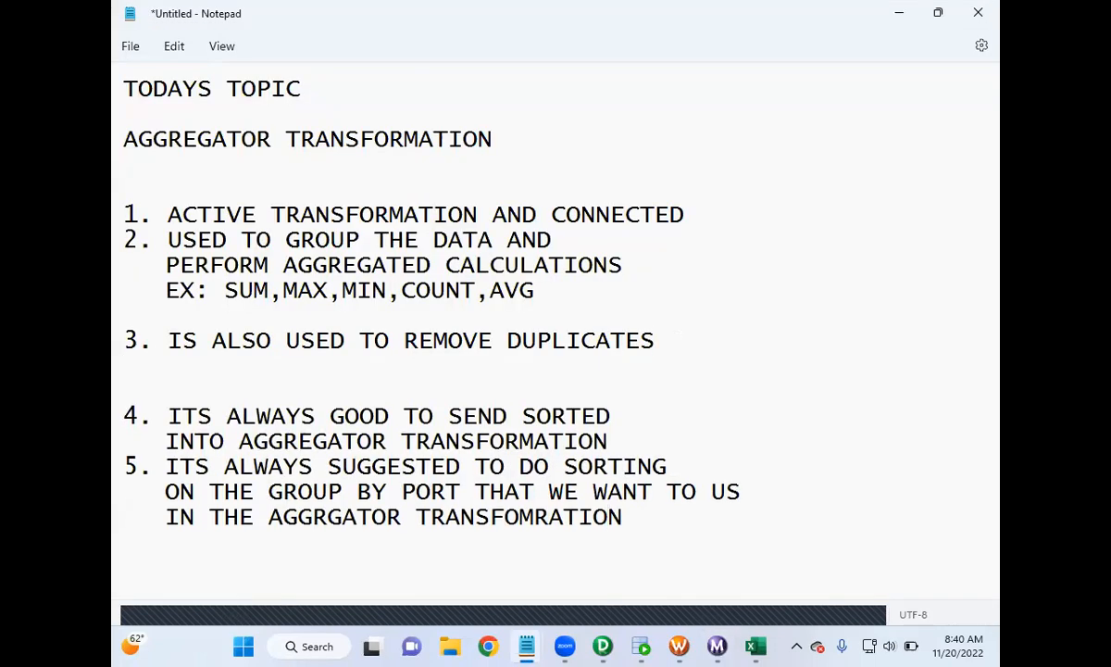
type("4. DEFAULT")
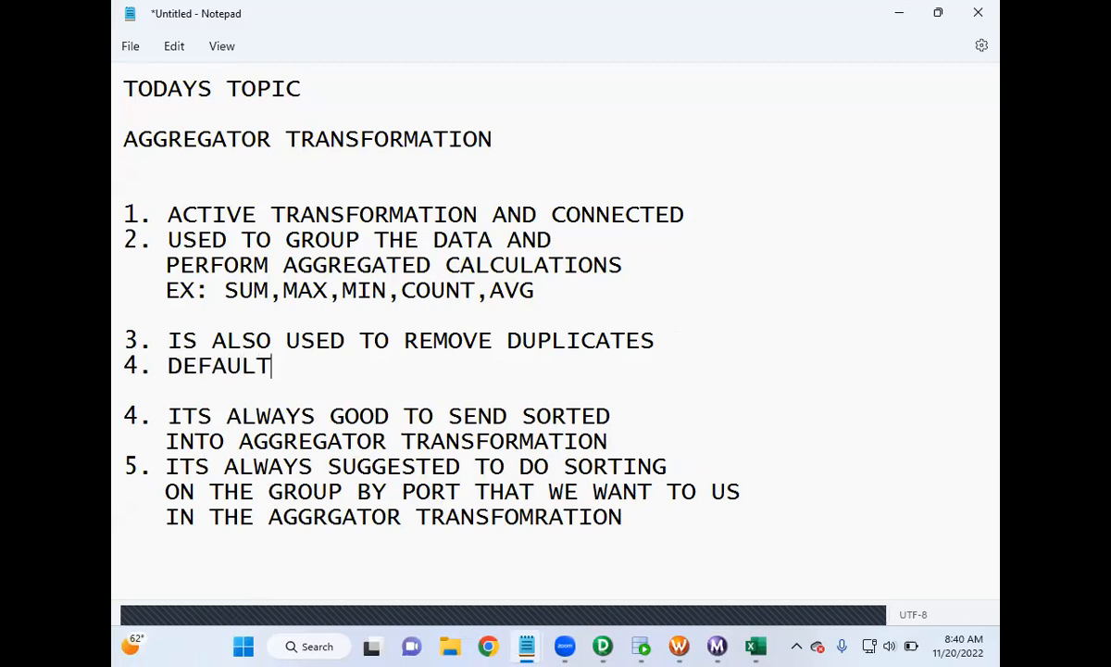
type(" BEHA")
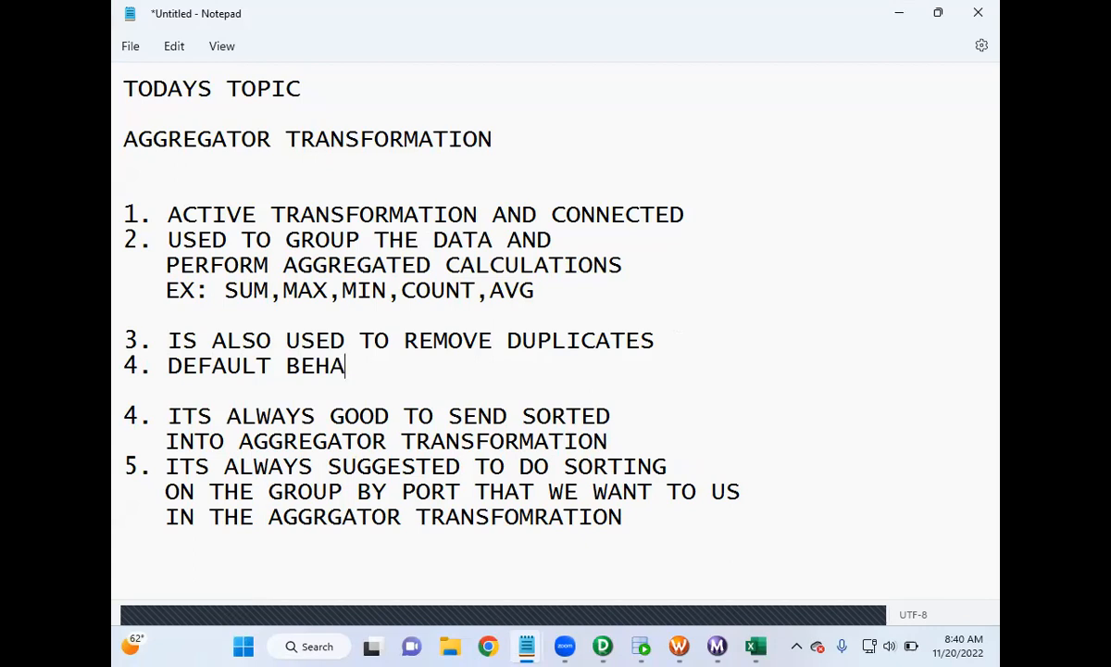
type("VEIOUR")
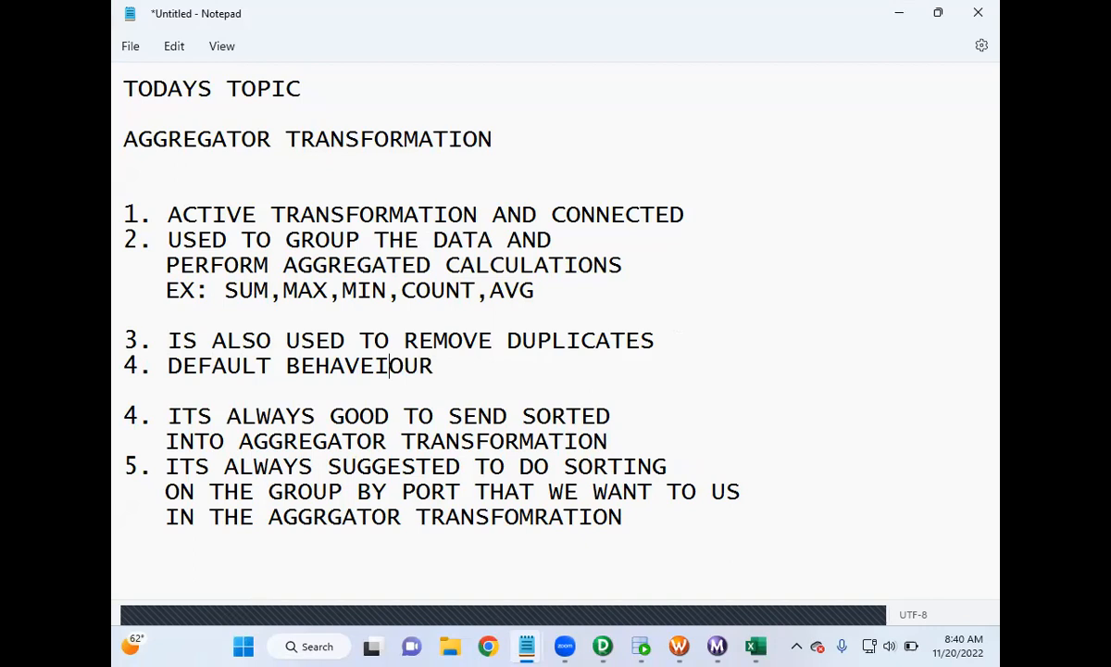
key("BackSpace")
key("Right")
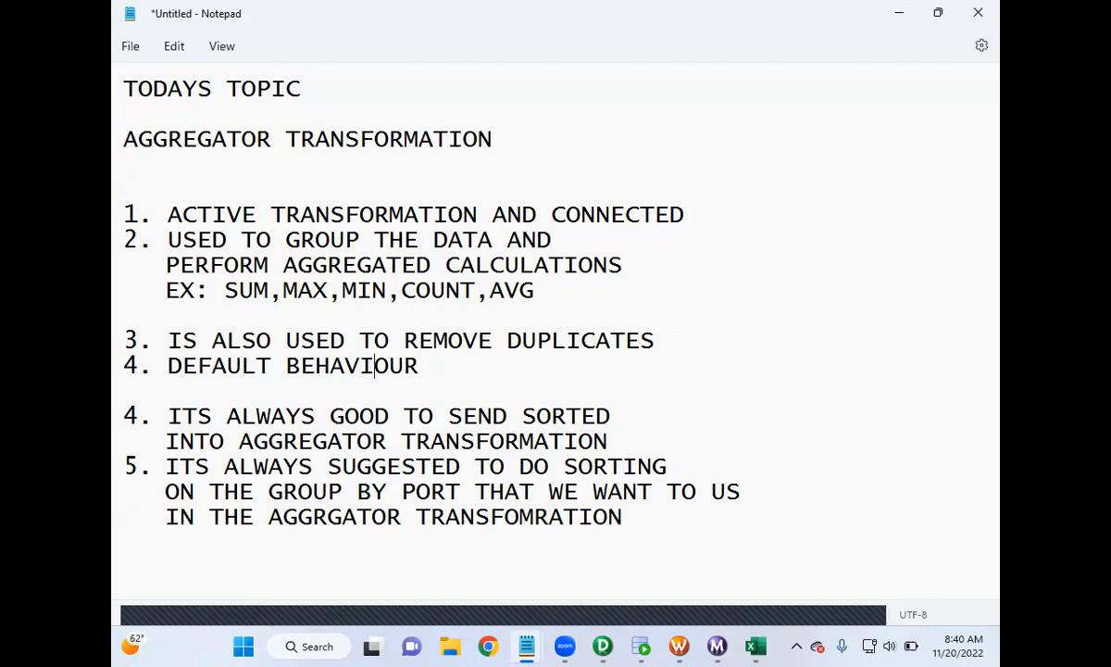
type("WHEN ")
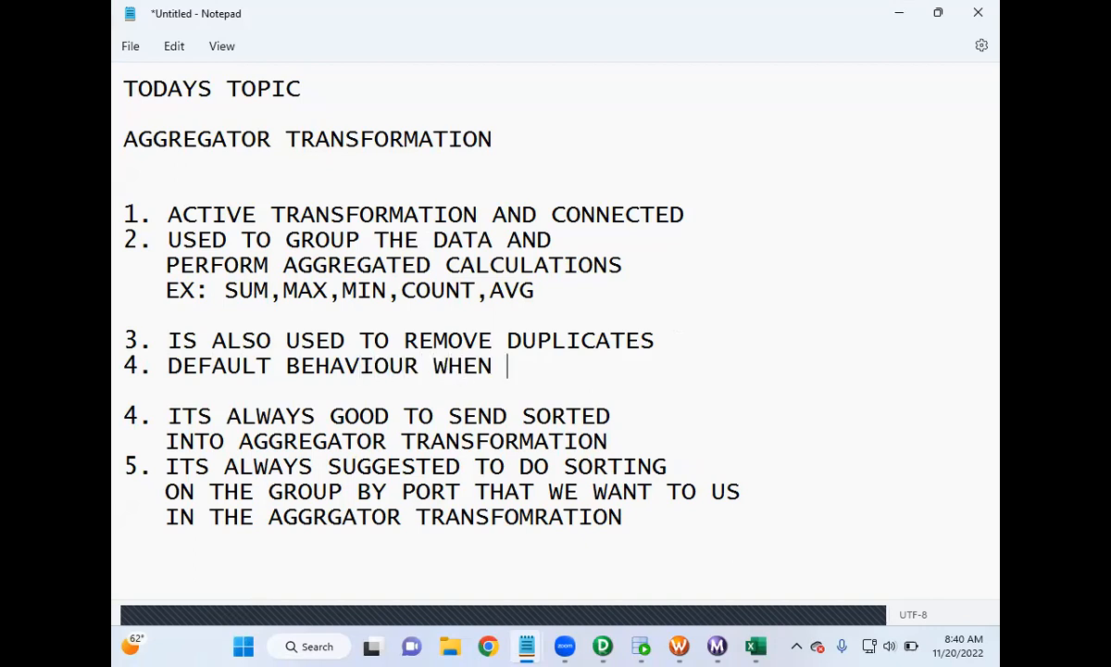
type("YOU DONT GROU")
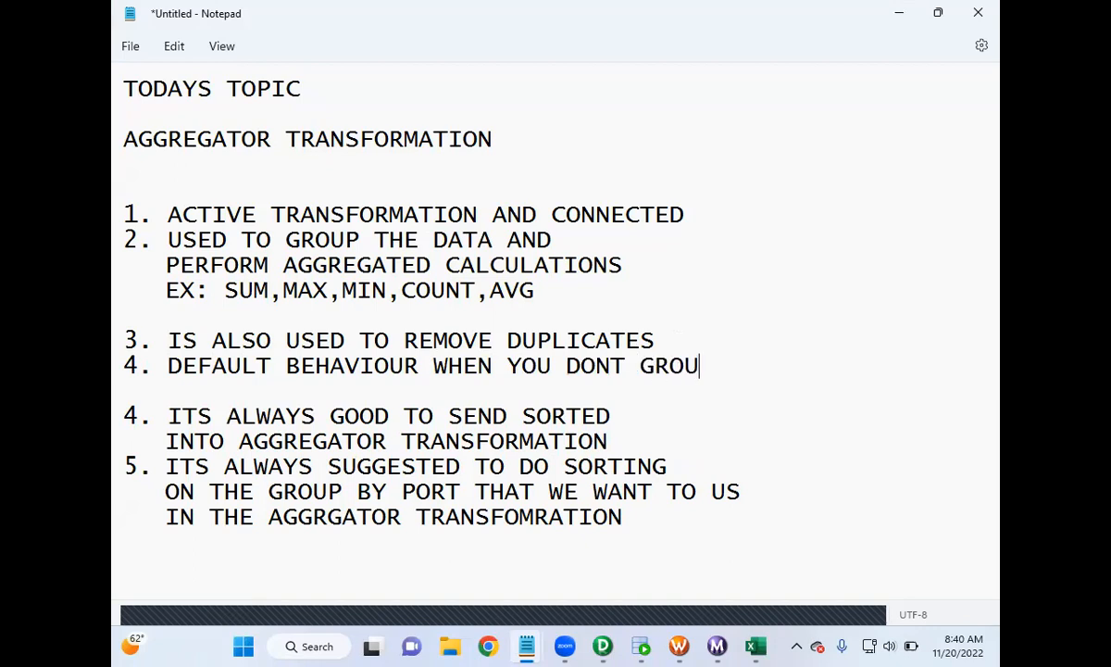
type("P BY POR")
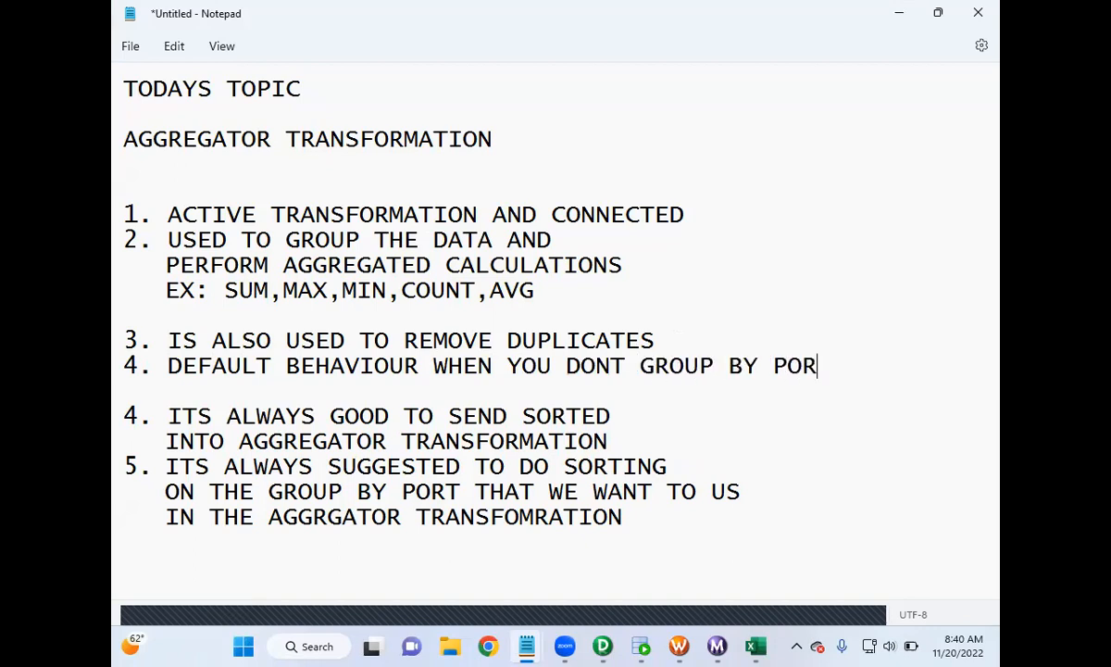
type("T IN AGG TRANS")
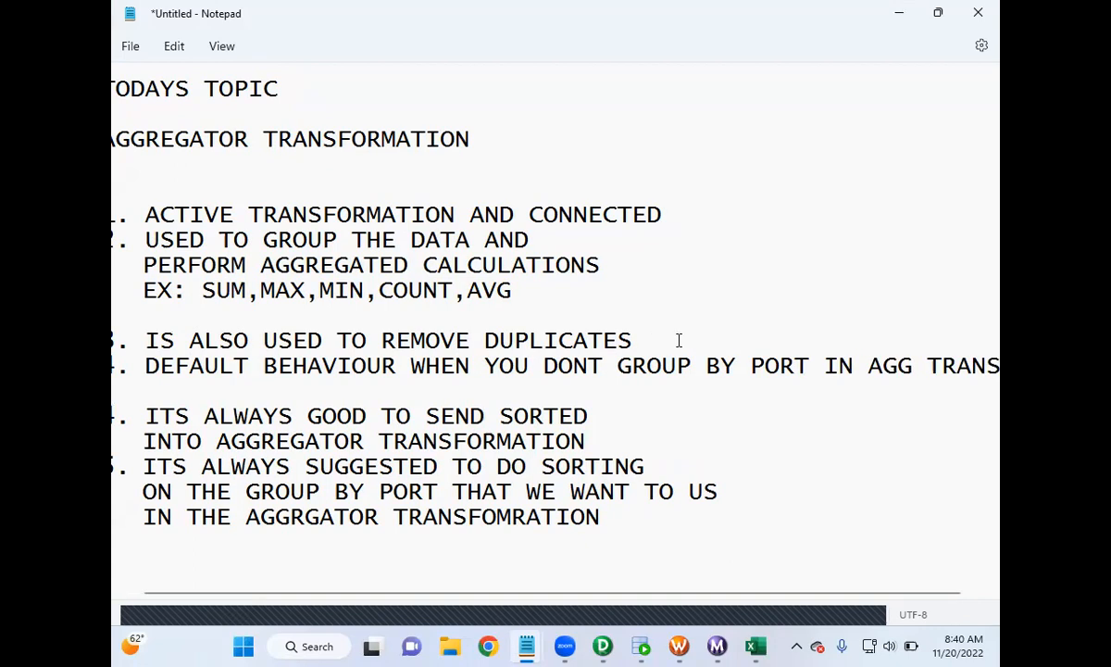
- Continue point 4 with "IT WILL CONSIDER ALL THE RECORDS AS ONE SINGLE GROU PAND LOAD THE LAST REOCRD INTO TARGET TABLE"
key("Return")
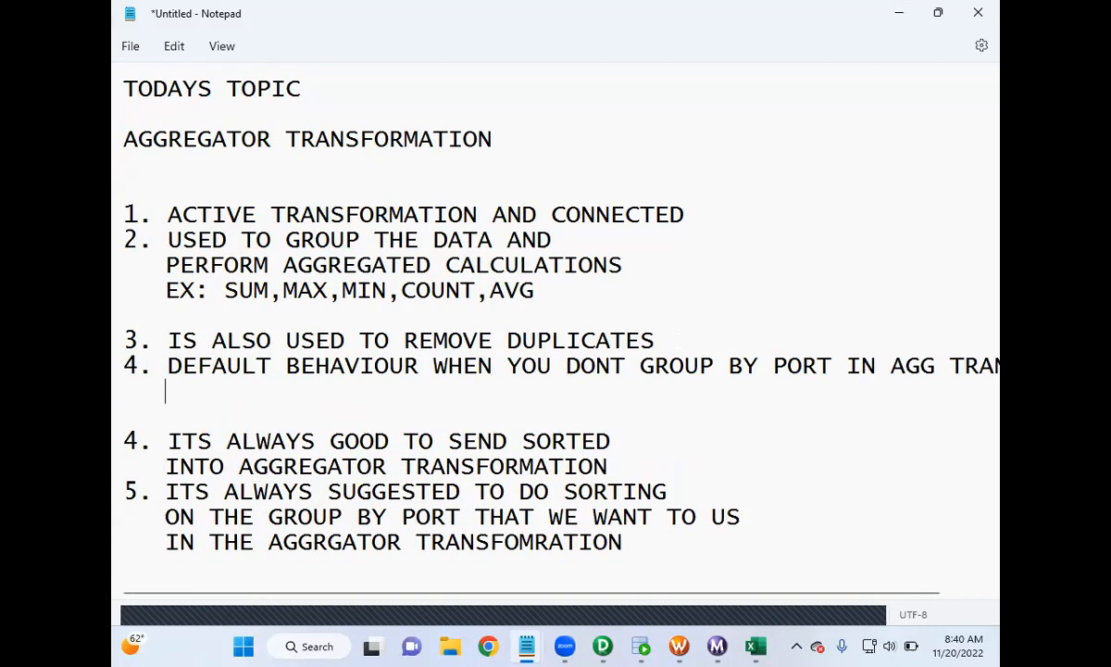
type("IT WILL C")
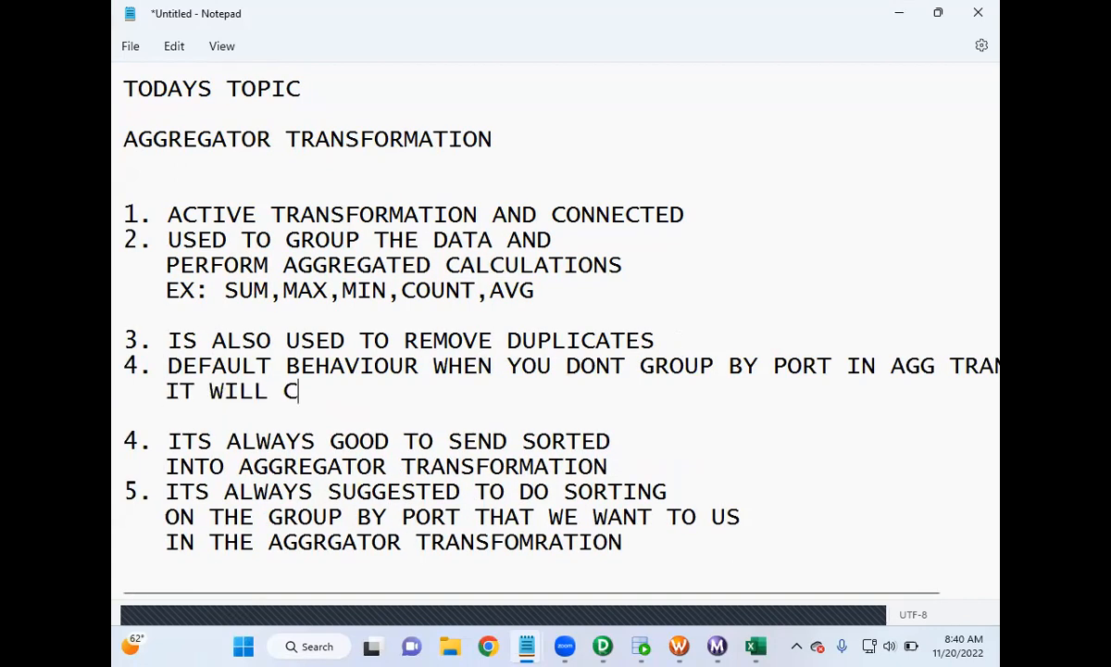
type("ONSIDER ALL THE")
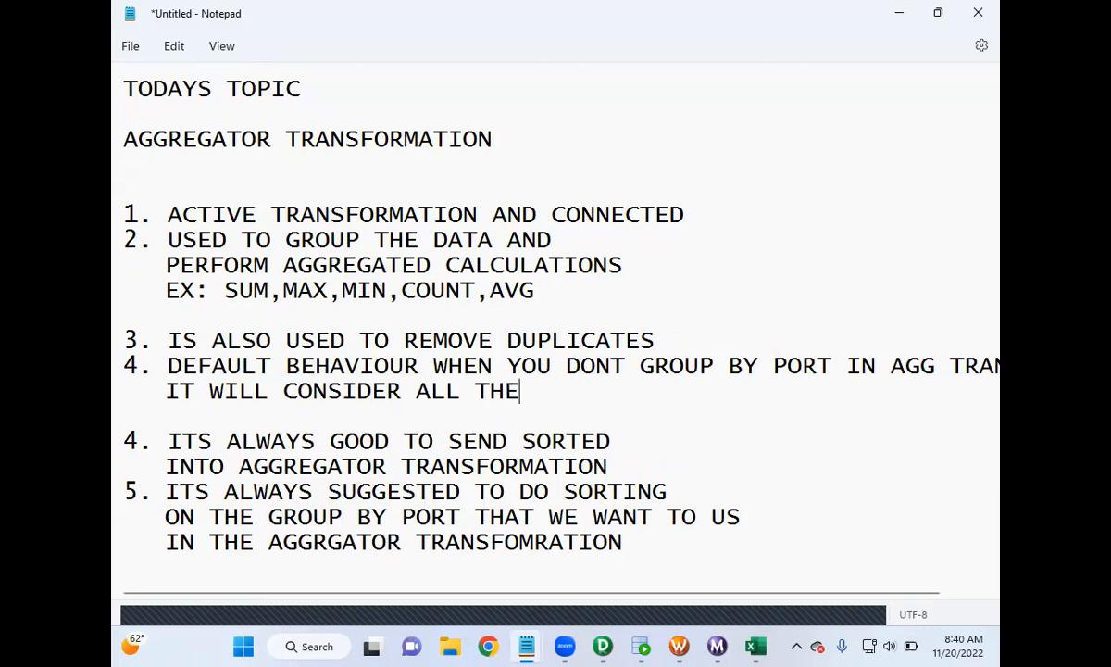
type(" RECORDS AS ONE SINGLE GROU PAND LOAD THE LAST")
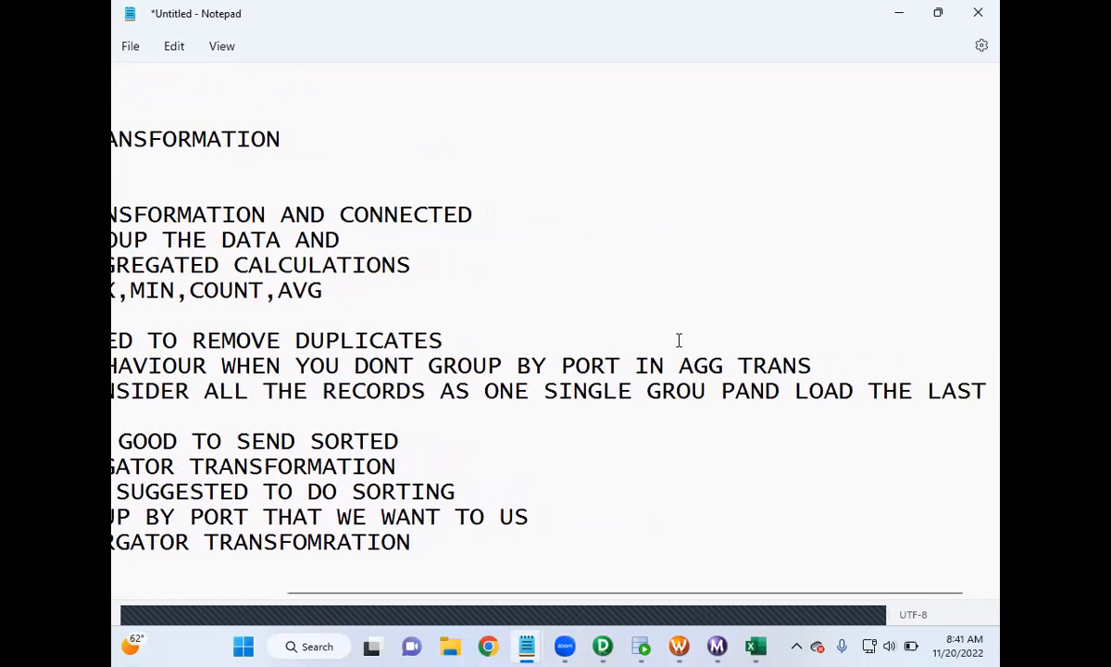
type(" REOCRD INTO TARGET TABLE")
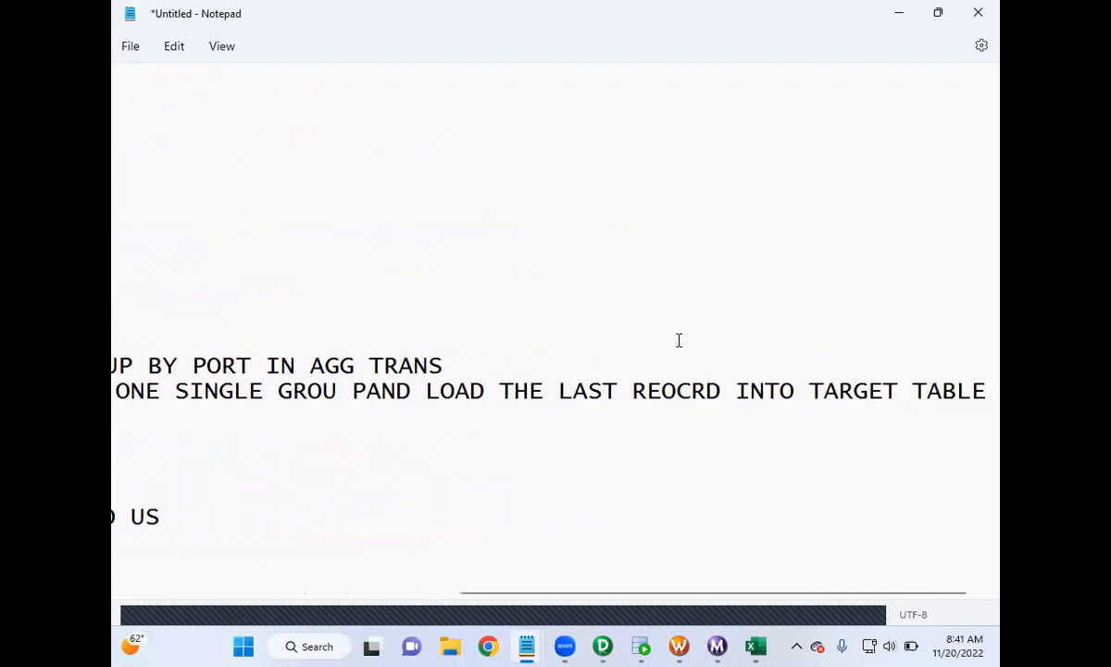
- Correct "GROU PAND" to "GROUP AND" and break point 4's text before ONE SINGLE GROUP, TARGET TABLE and AGG TRANS
left_click(351, 393)
key("BackSpace")
key("Left")
key("Left")
key("Return")
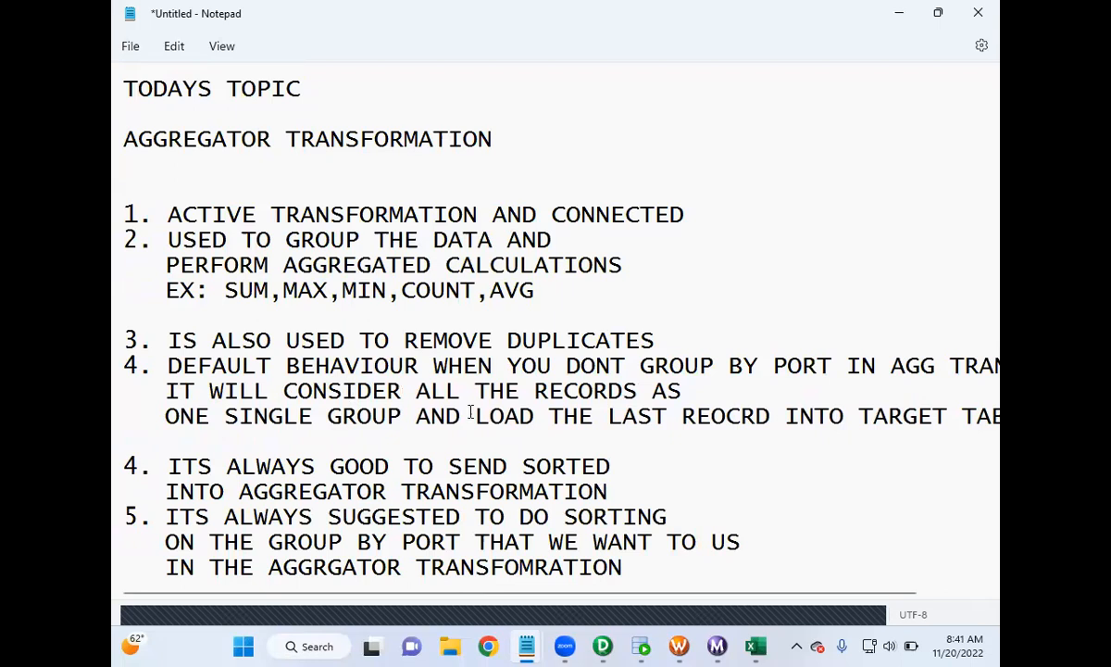
left_click(862, 416)
key("Return")
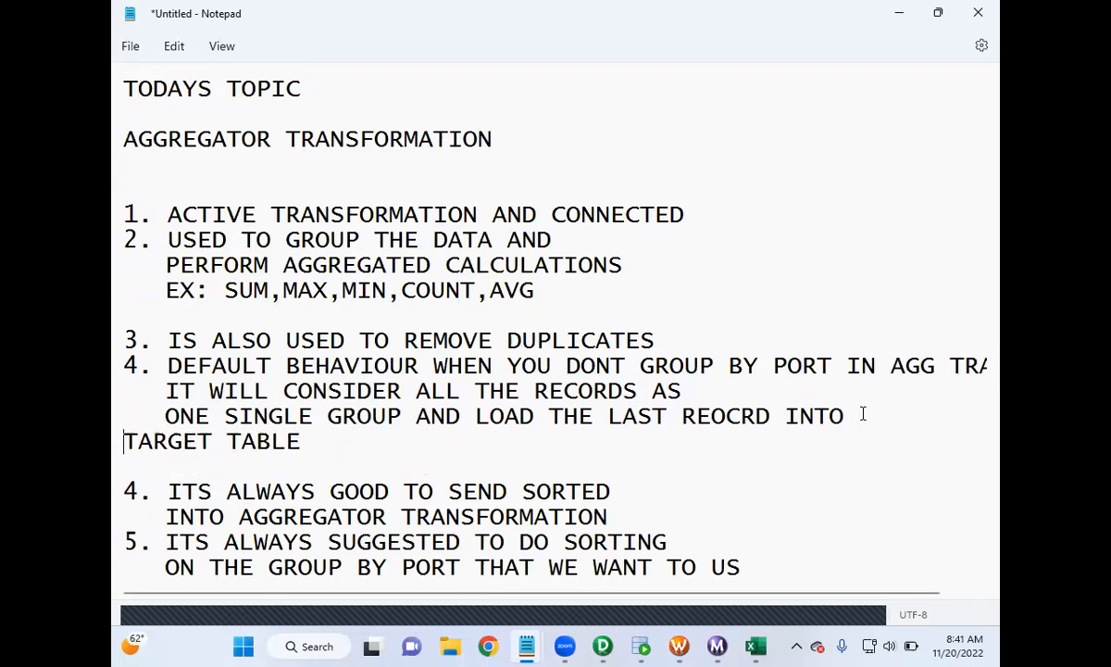
key("Return")
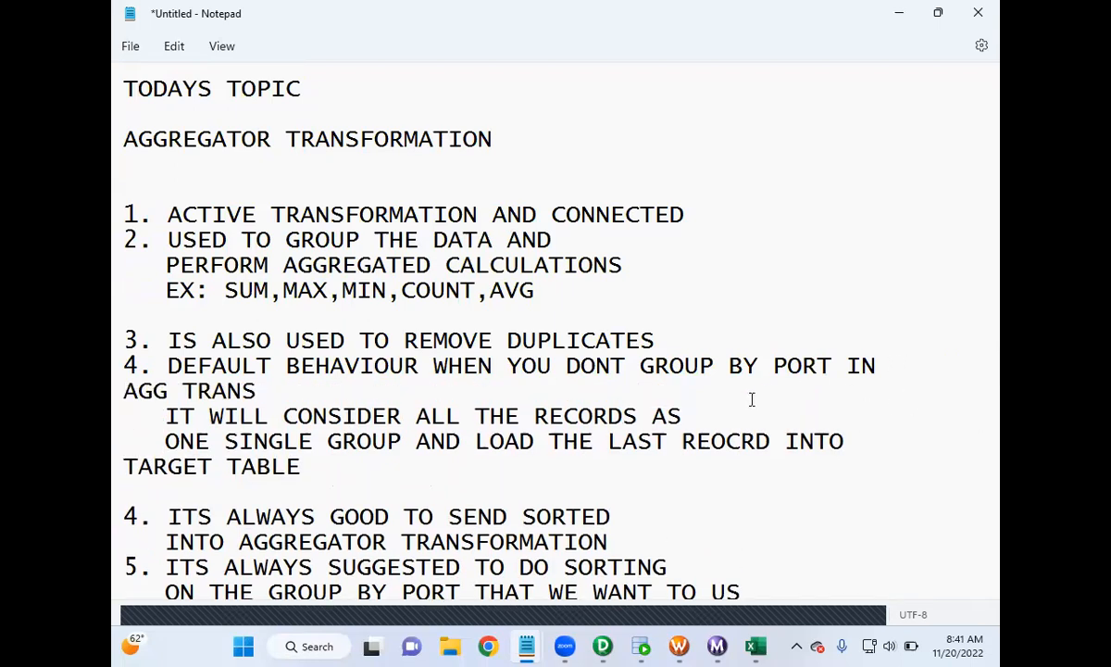
- Join "IT WILL CONSIDER" to the AGG TRANS line, expand TRANS to TRANSFORMATION, and indent point 4's continuation lines
left_click(168, 416)
key("BackSpace")
key("BackSpace")
key("BackSpace")
key("BackSpace")
type("TRANS")
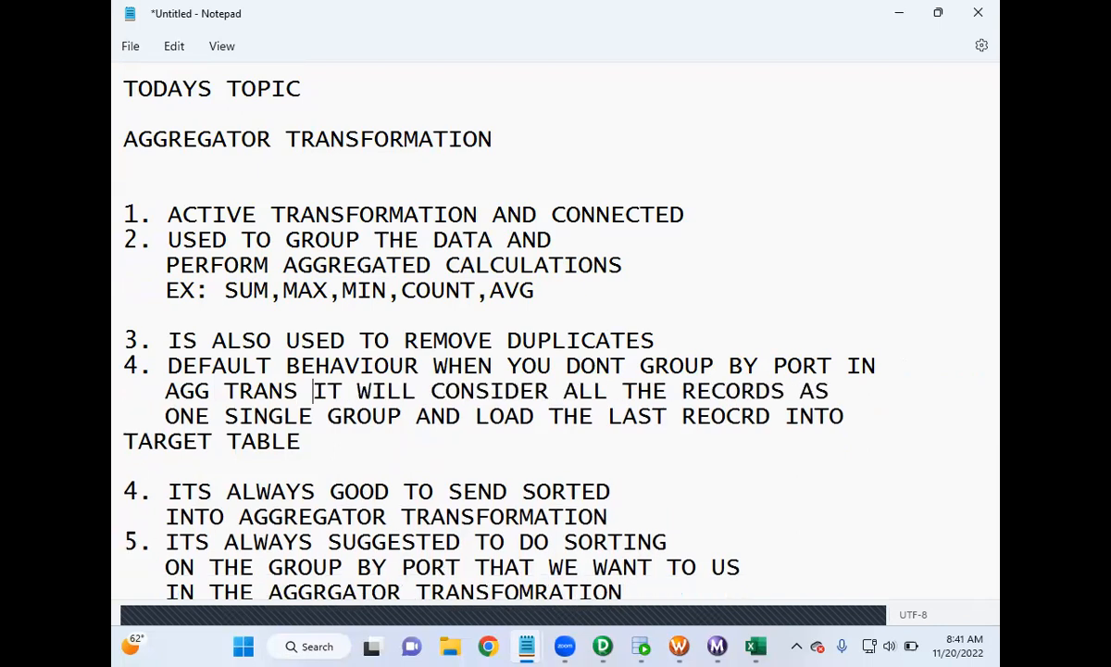
type("FORMATION")
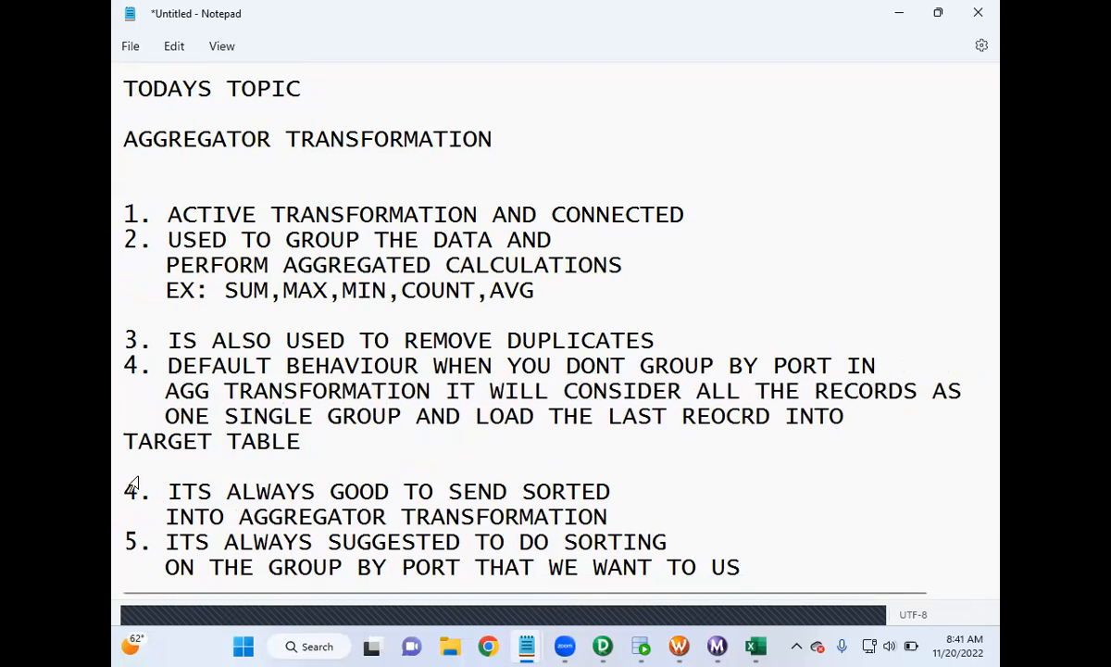
left_click(124, 442)
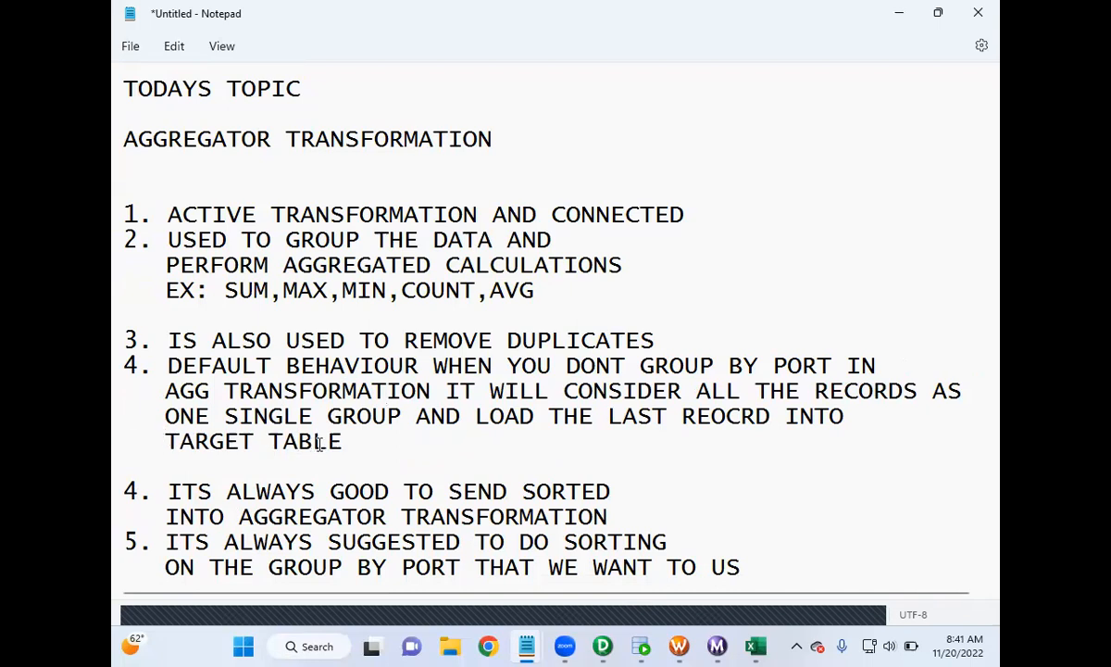
- Switch to SQL Developer, remove the WHERE filter from the TGTDB query, and run SELECT * FROM EMPLOYEES_TGT to inspect the loaded data
left_click(641, 646)
left_click(489, 171)
left_click(475, 86)
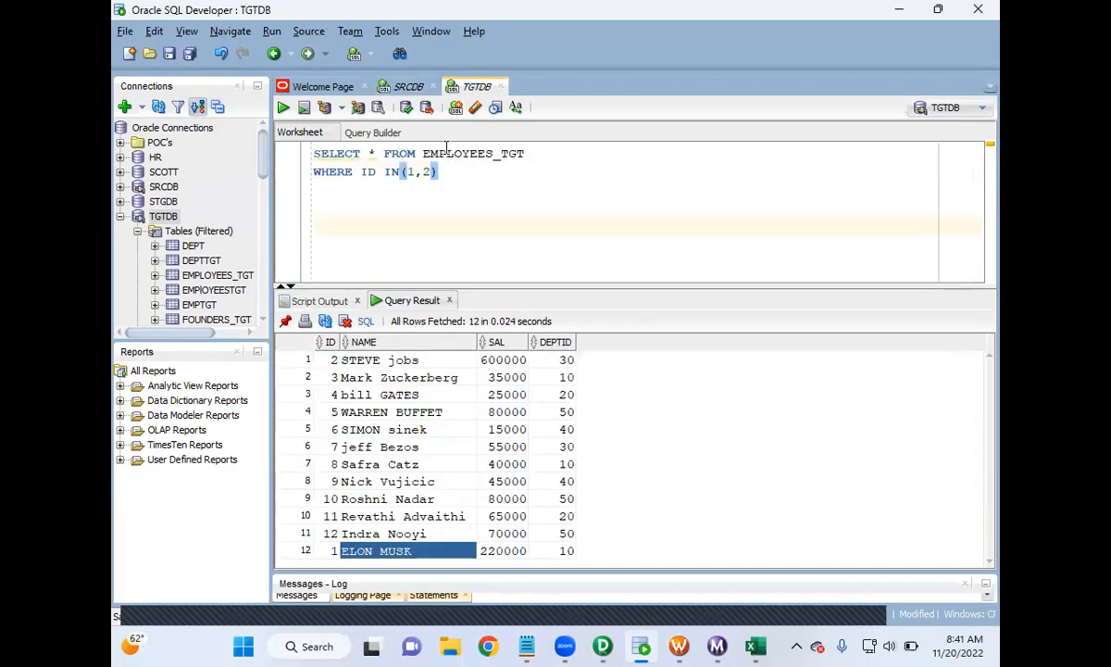
left_click_drag(503, 172, 239, 172)
key("BackSpace")
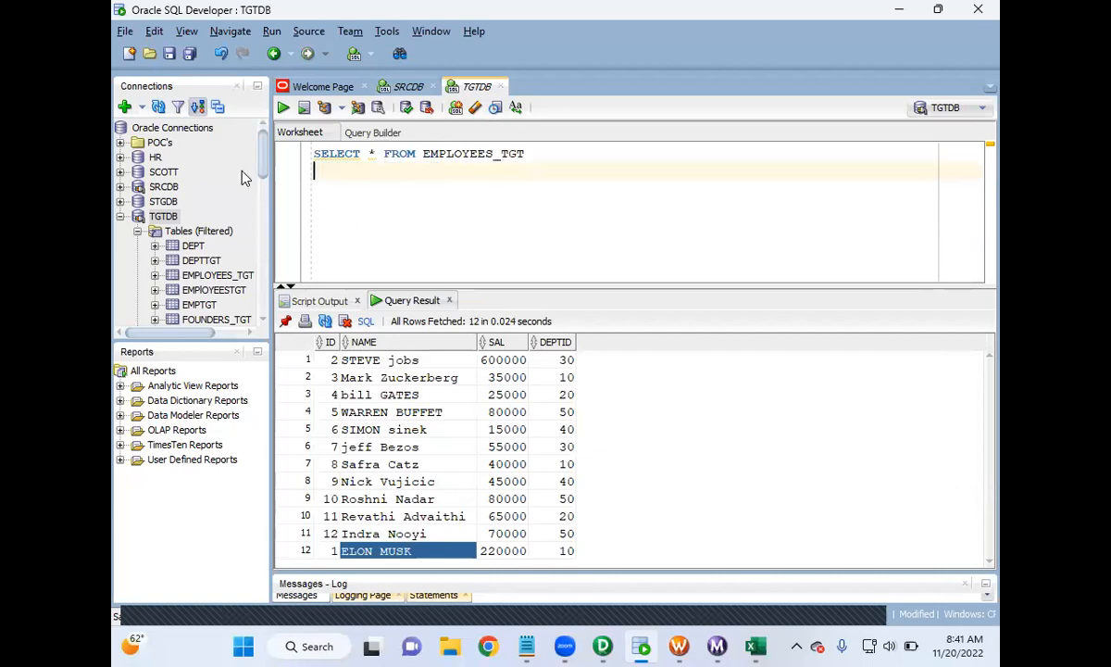
key("ctrl+Return")
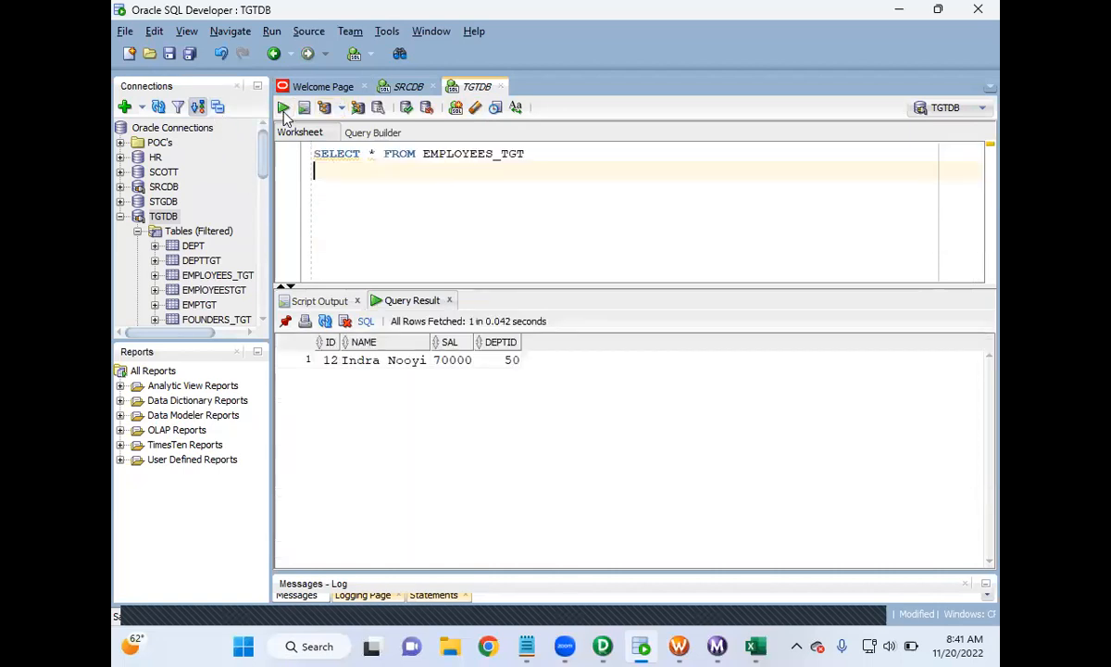
left_click_drag(330, 362, 518, 370)
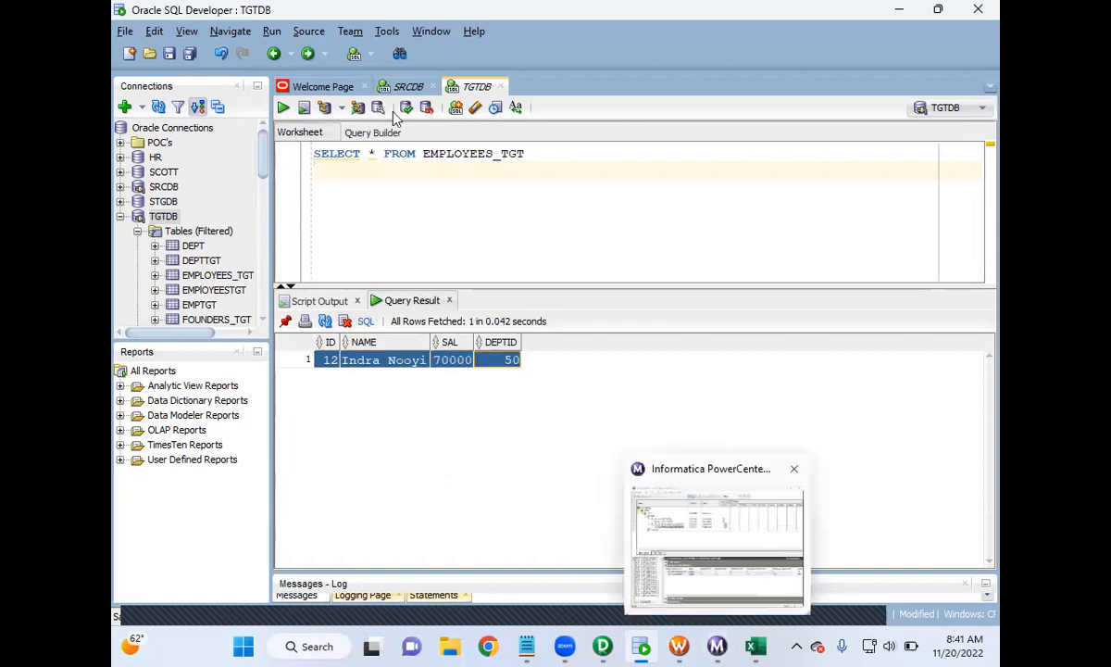
- In the SRCDB worksheet, run only SELECT * FROM EMPSRC without the ORDER BY clause and examine the last source row
left_click(409, 86)
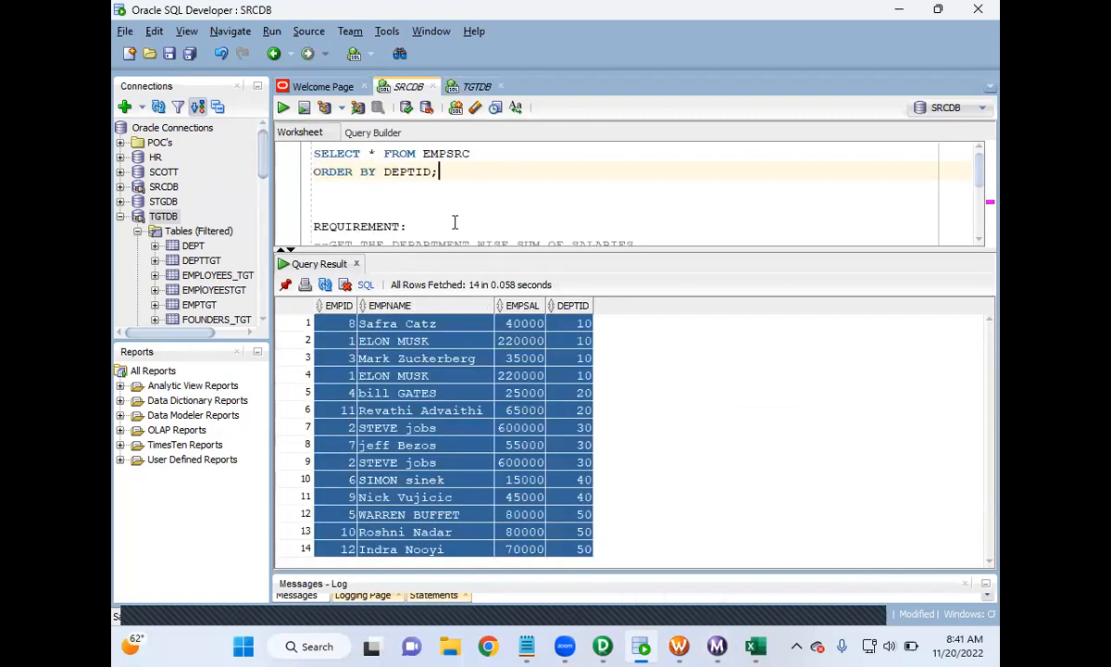
left_click_drag(489, 155, 306, 162)
left_click(283, 108)
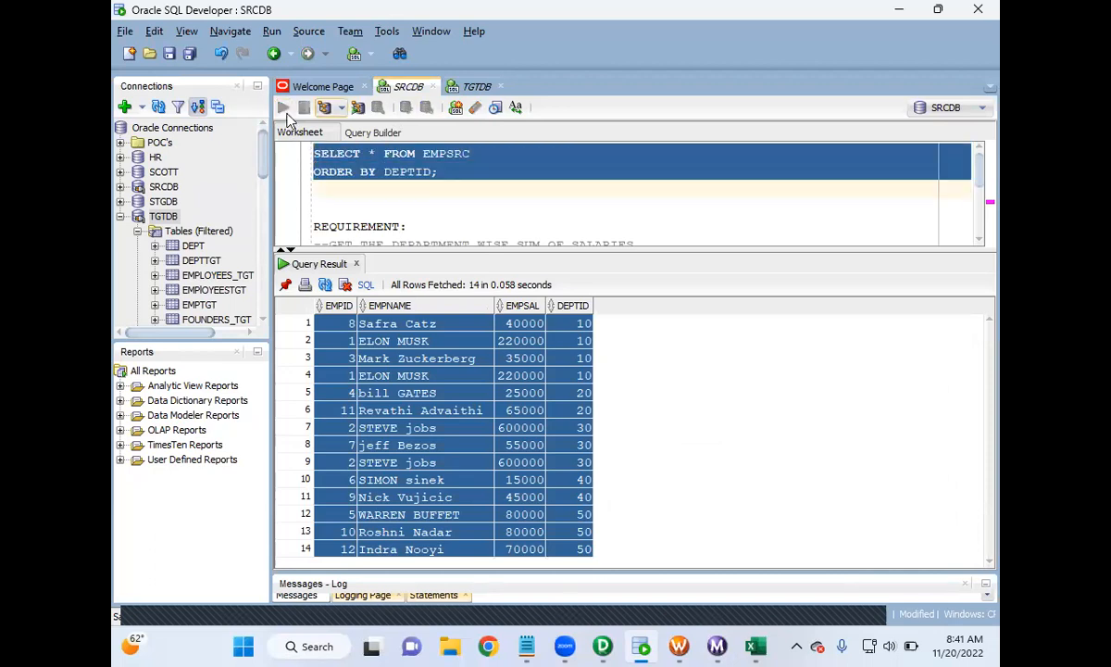
left_click(403, 551)
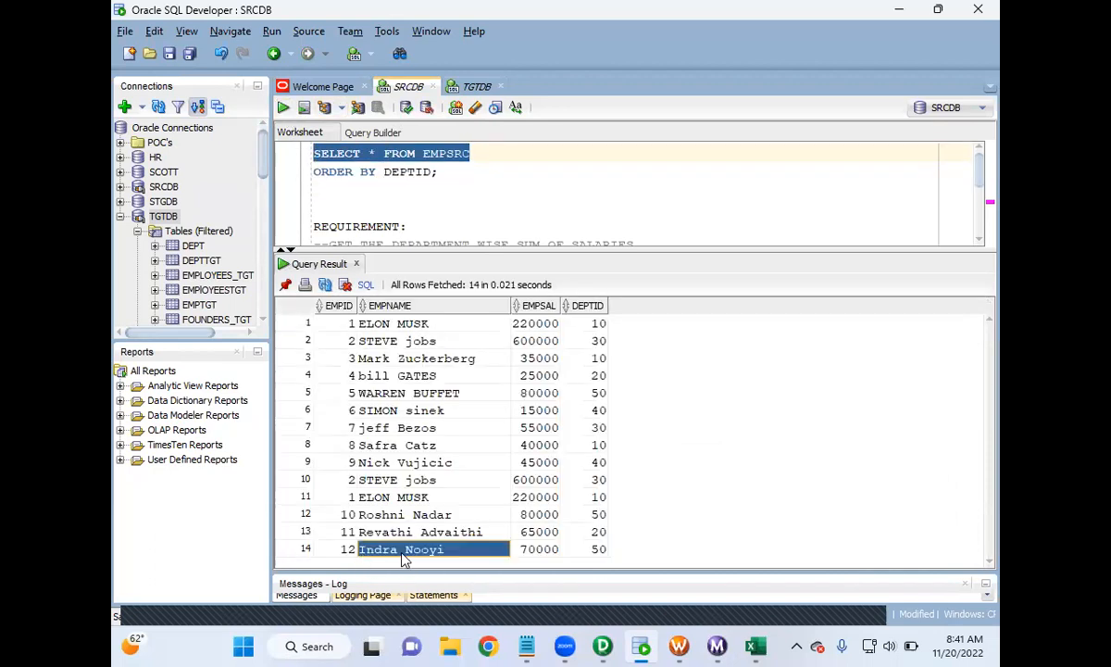
- Return to the TGTDB worksheet and rerun the EMPLOYEES_TGT query to compare the target data with the source
left_click(478, 86)
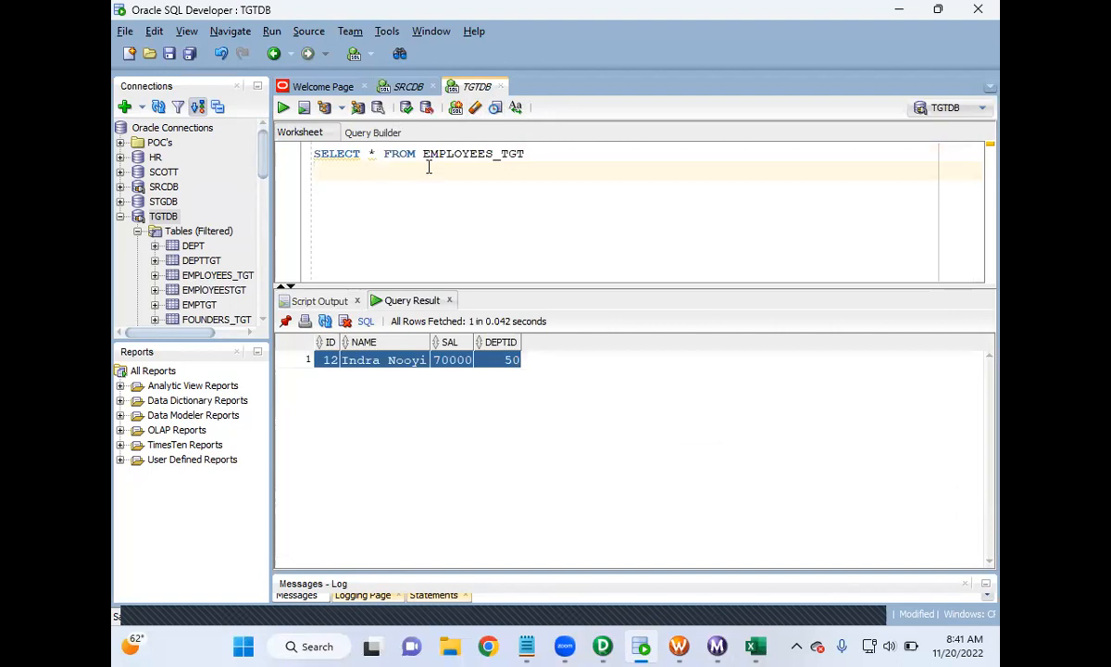
left_click_drag(530, 152, 295, 154)
left_click(283, 108)
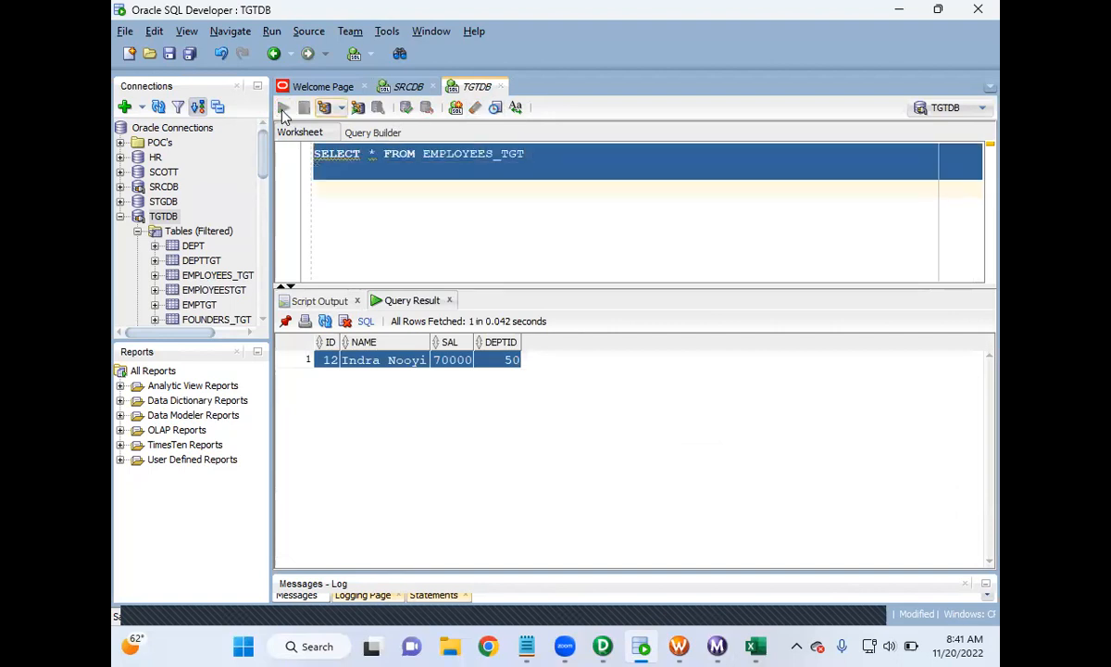
- Switch to Workflow Monitor and examine the source and target statistics for SQ_EMPSRC and EMPLOYEES_TGT
left_click(716, 646)
left_click(433, 447)
left_click(408, 454)
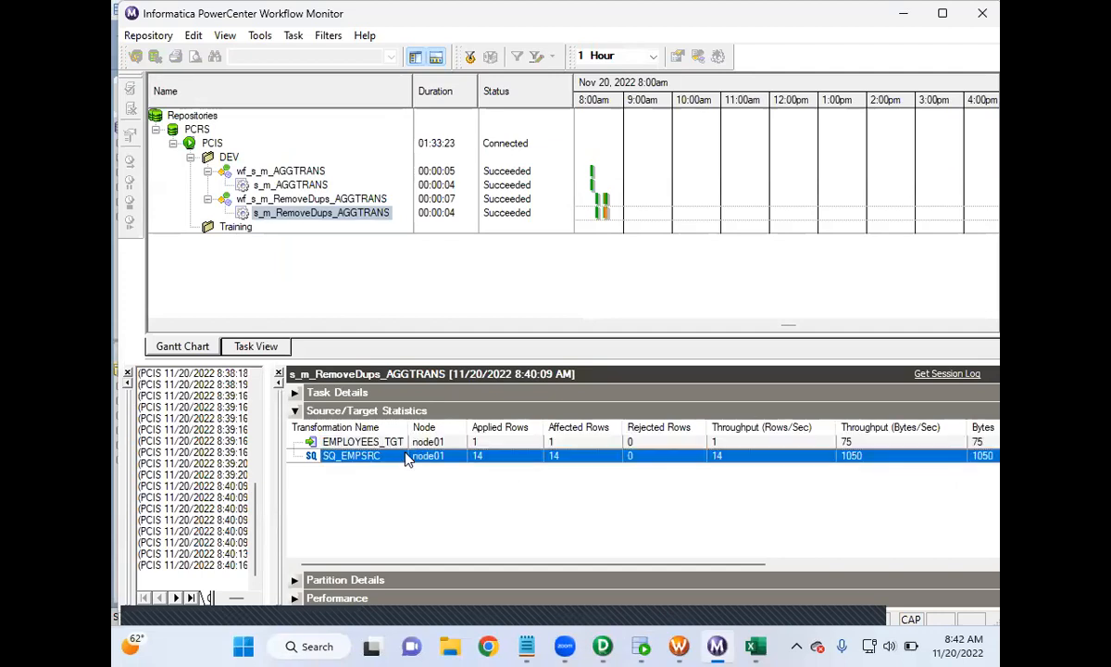
left_click(397, 443)
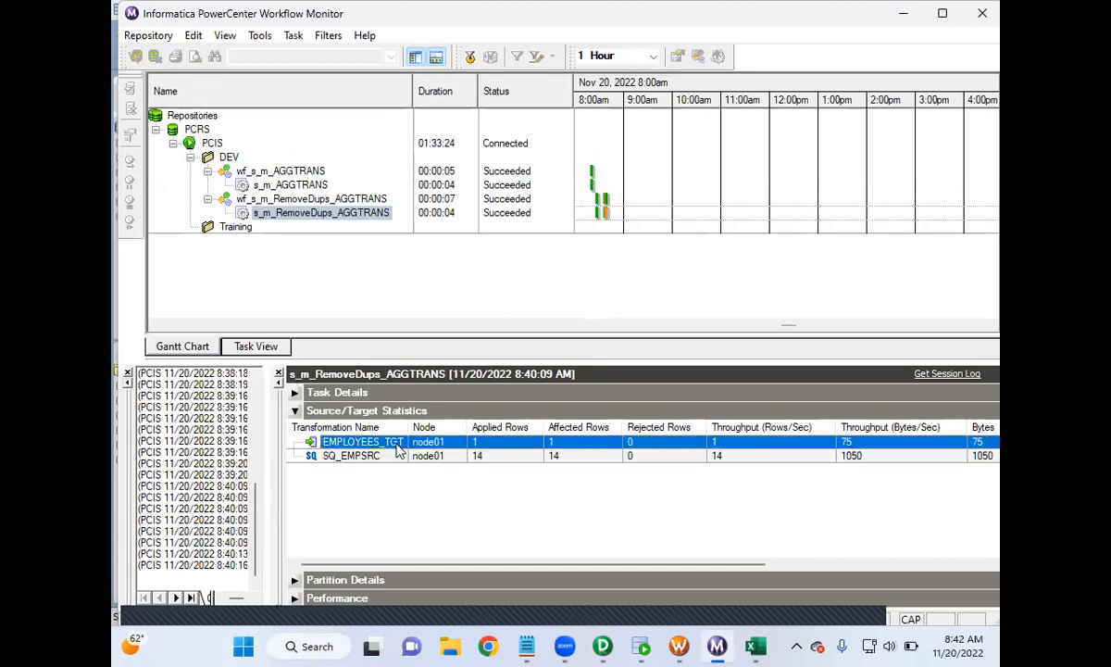
- Switch to Designer, review the properties and GroupBy ports of AGGTRANS, and close its settings without changes
left_click(679, 645)
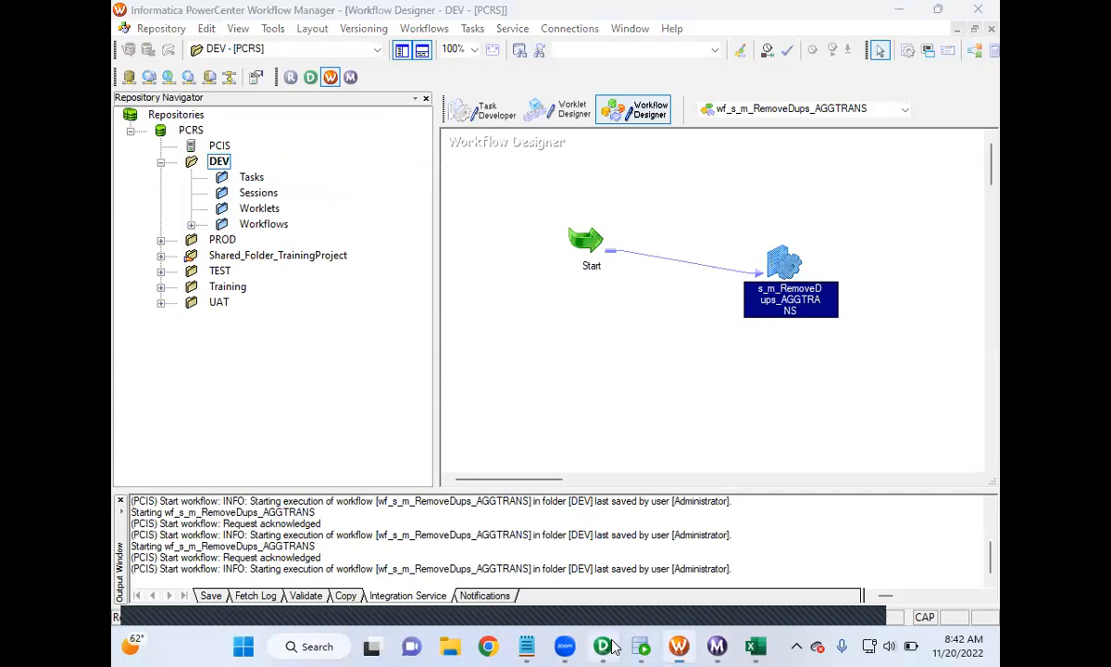
left_click(603, 646)
double_click(600, 259)
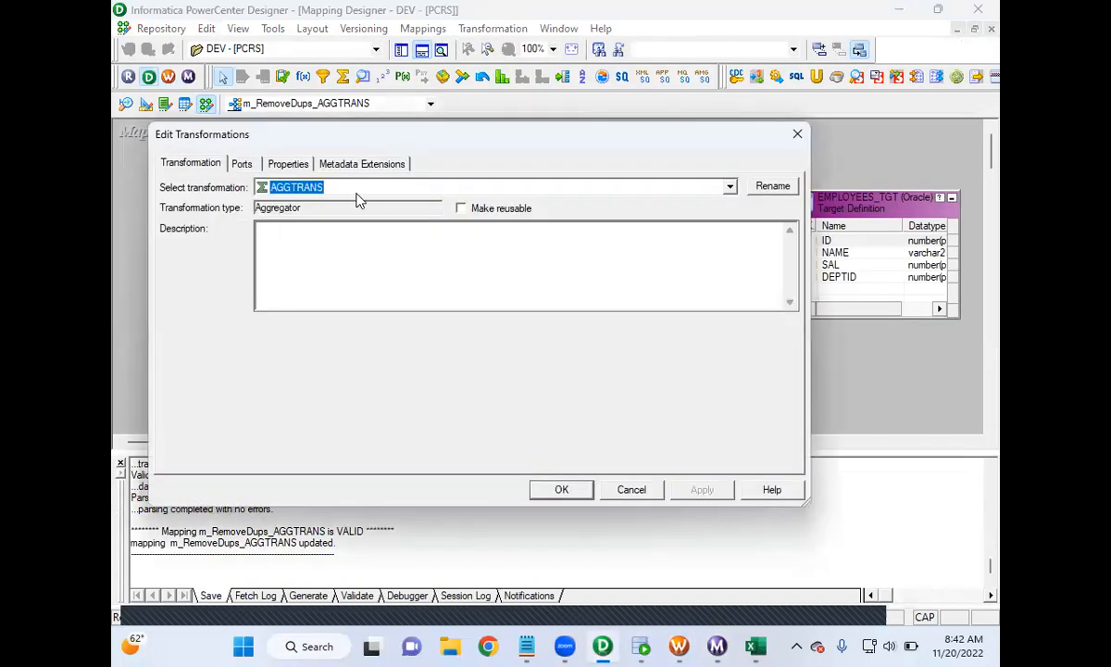
left_click(289, 164)
left_click(243, 163)
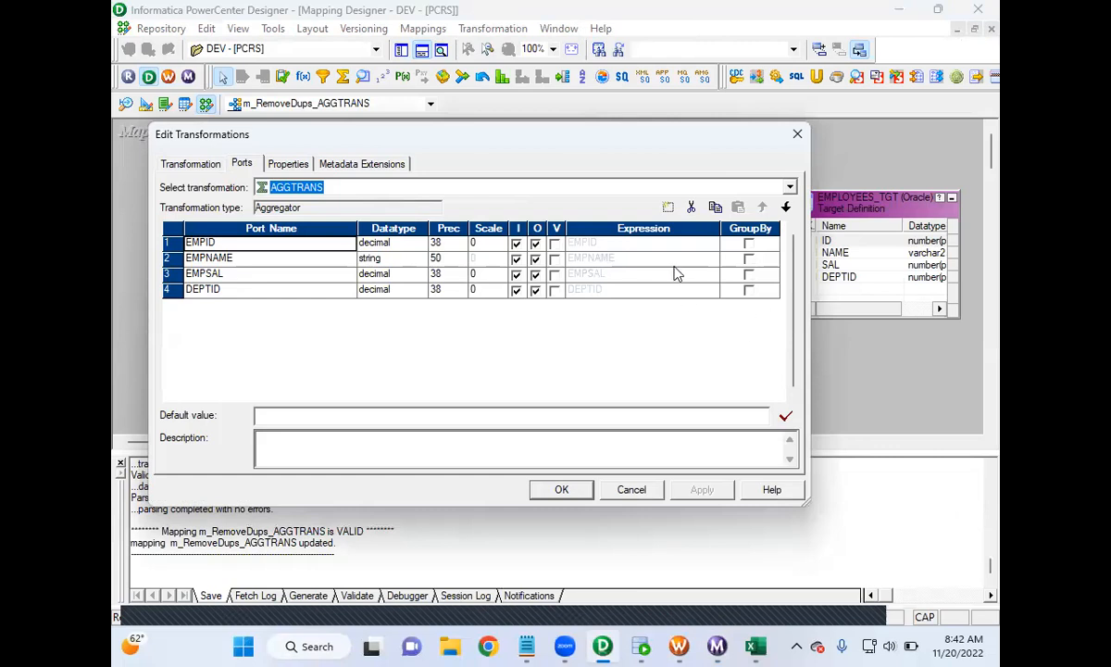
left_click(632, 492)
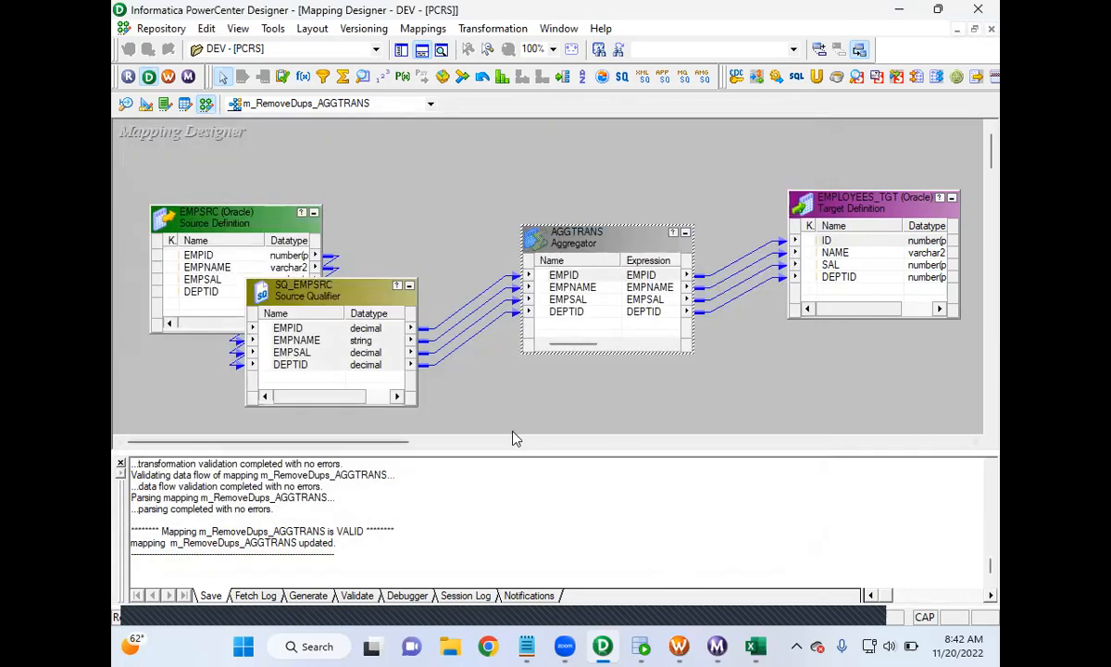